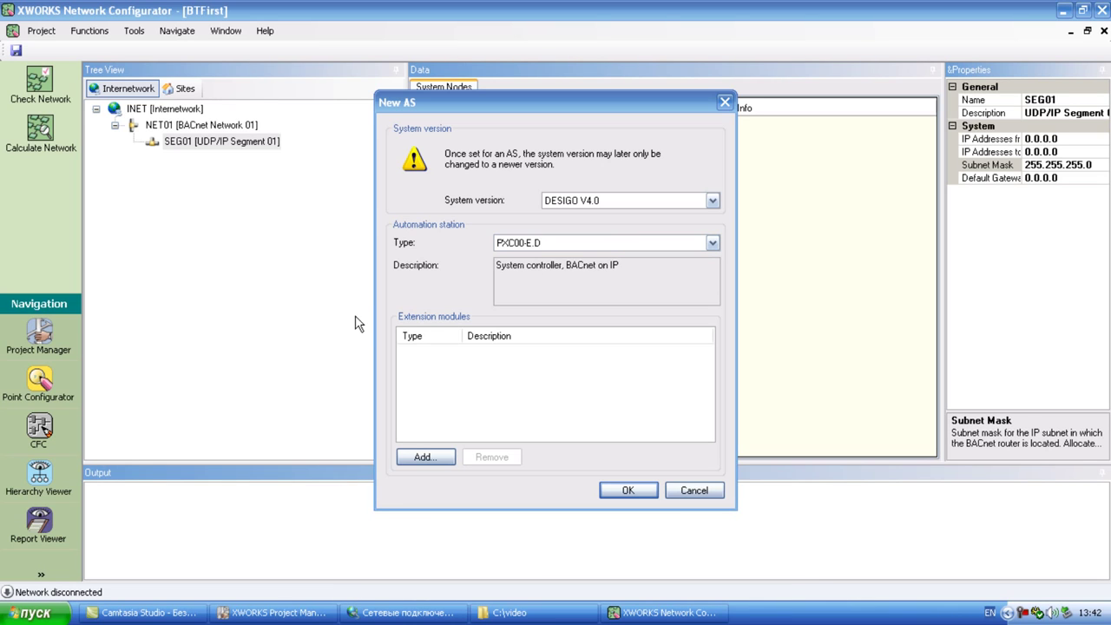
Create a DESIGO V4.0 automation station of type PXC36-E.D without extension modules under segment SEG01
left_click(712, 243)
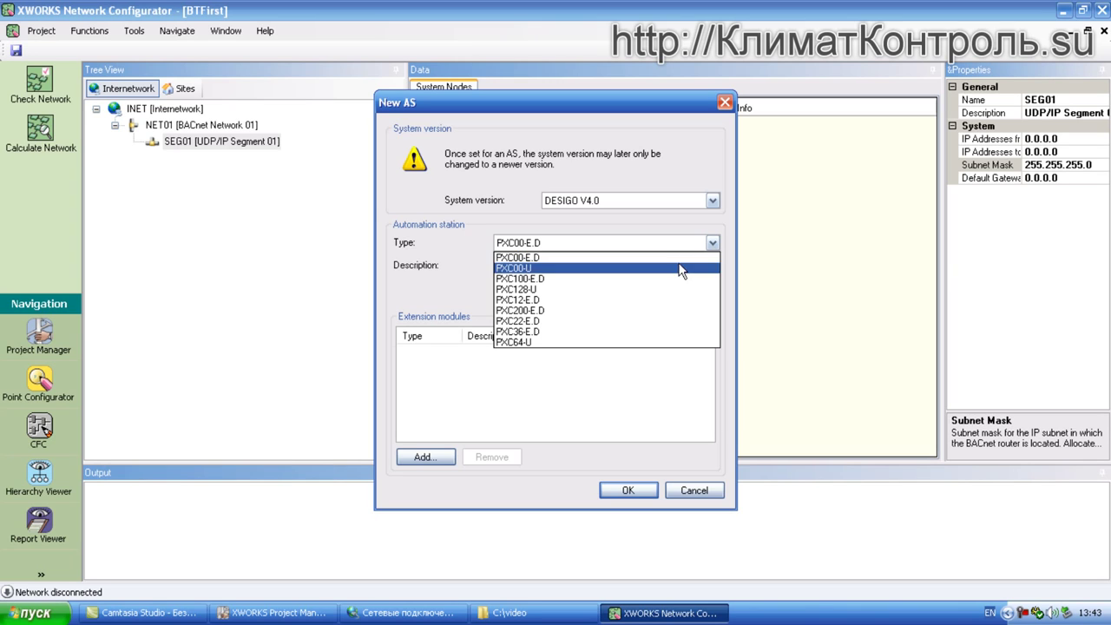
left_click(580, 332)
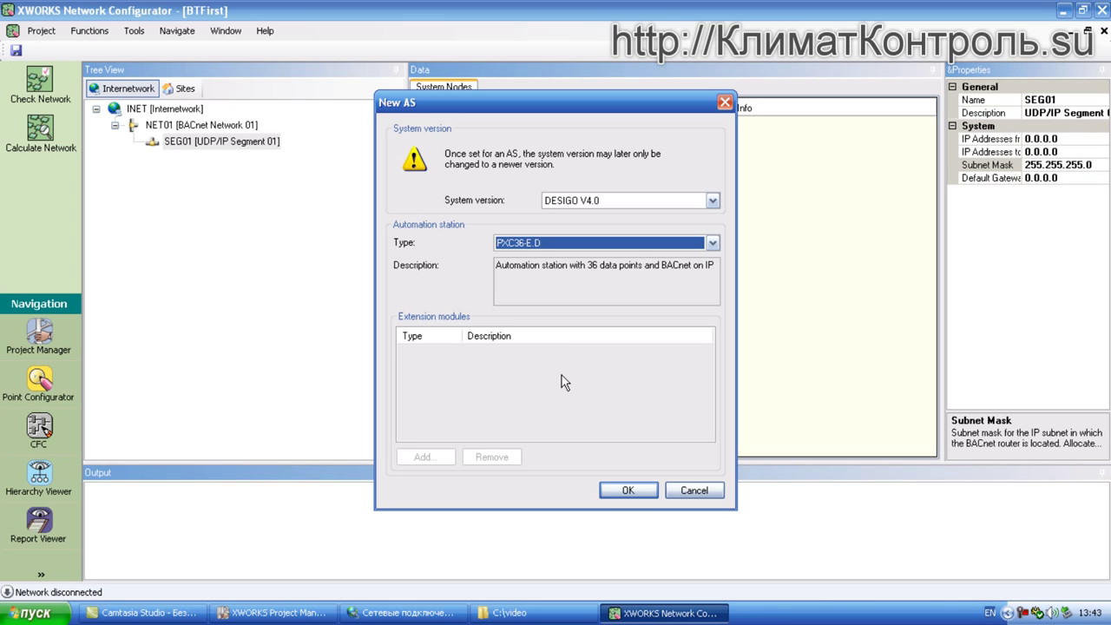
left_click(635, 490)
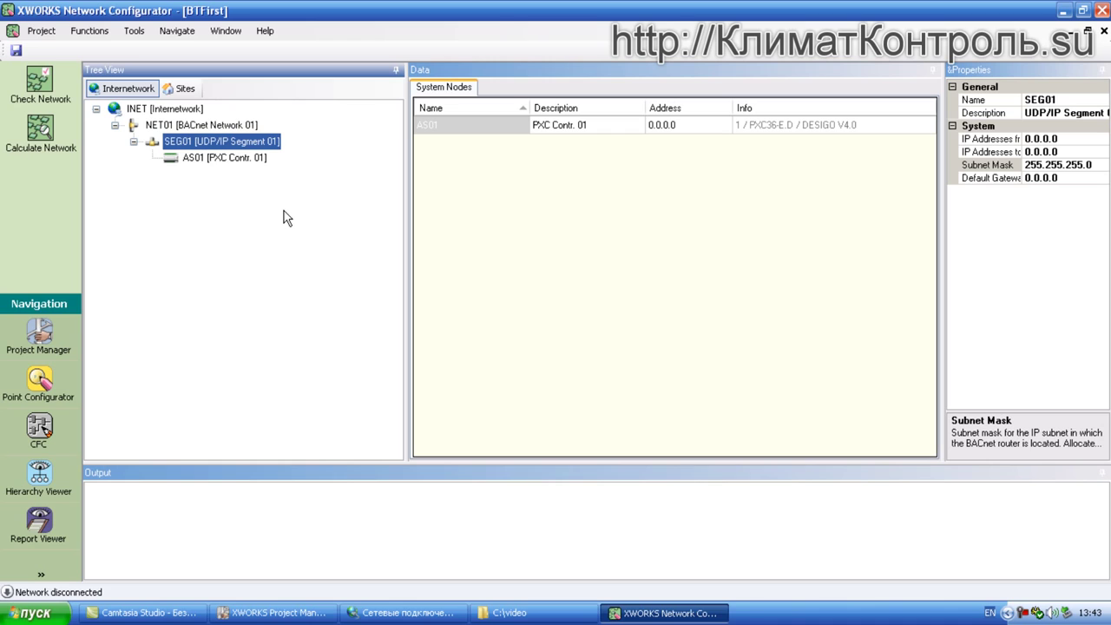
Set the IP address of automation station AS01's UDP/IP port to 10.100.1.11
left_click(220, 158)
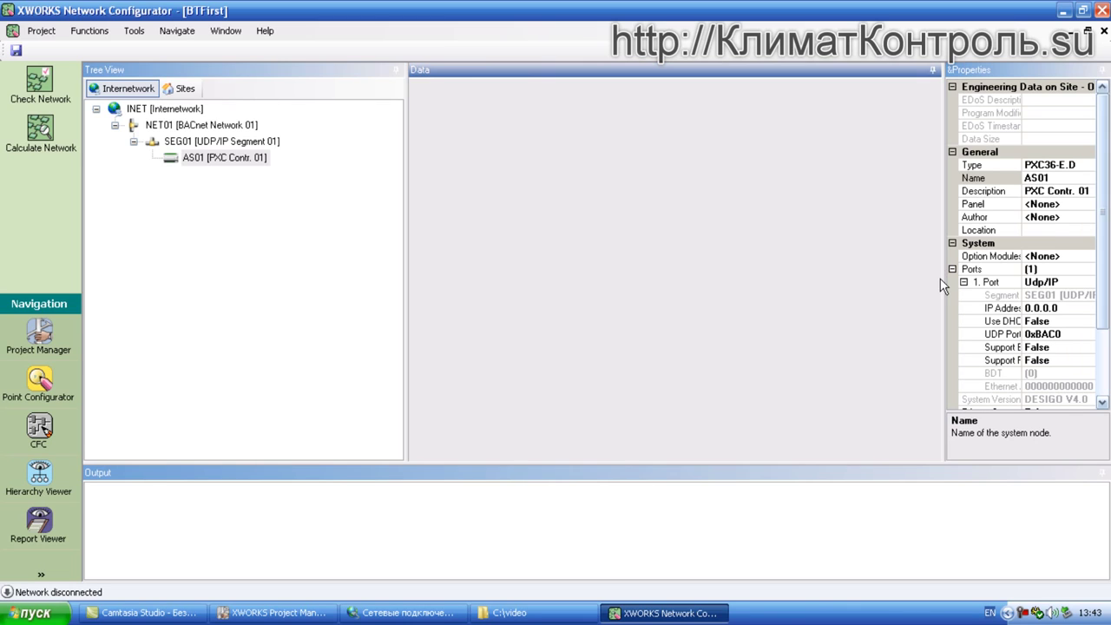
left_click_drag(945, 279, 766, 278)
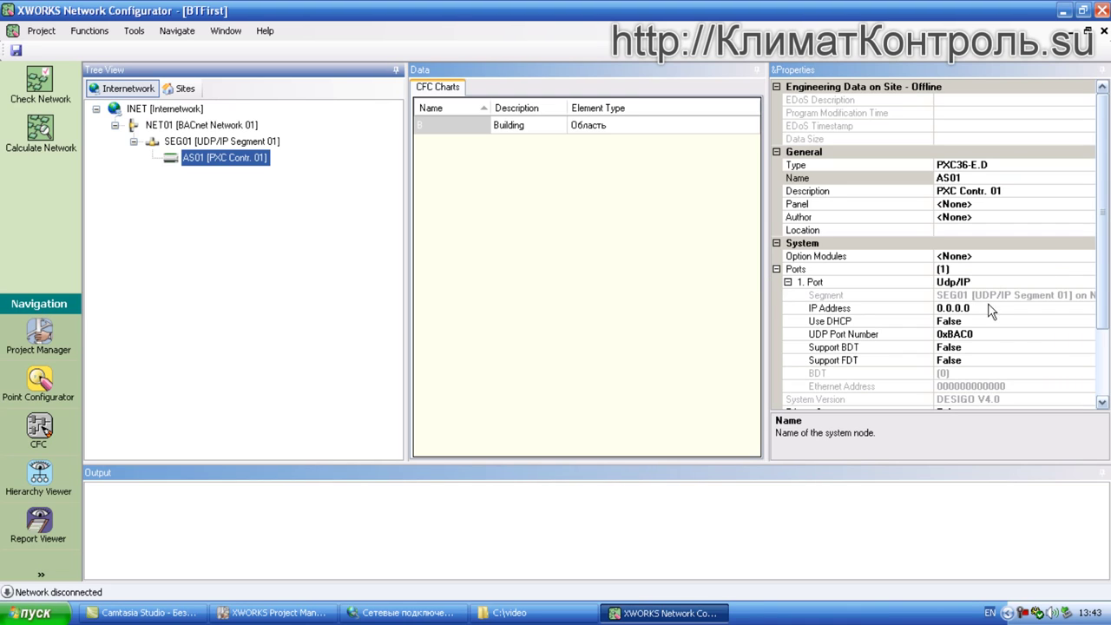
left_click(940, 309)
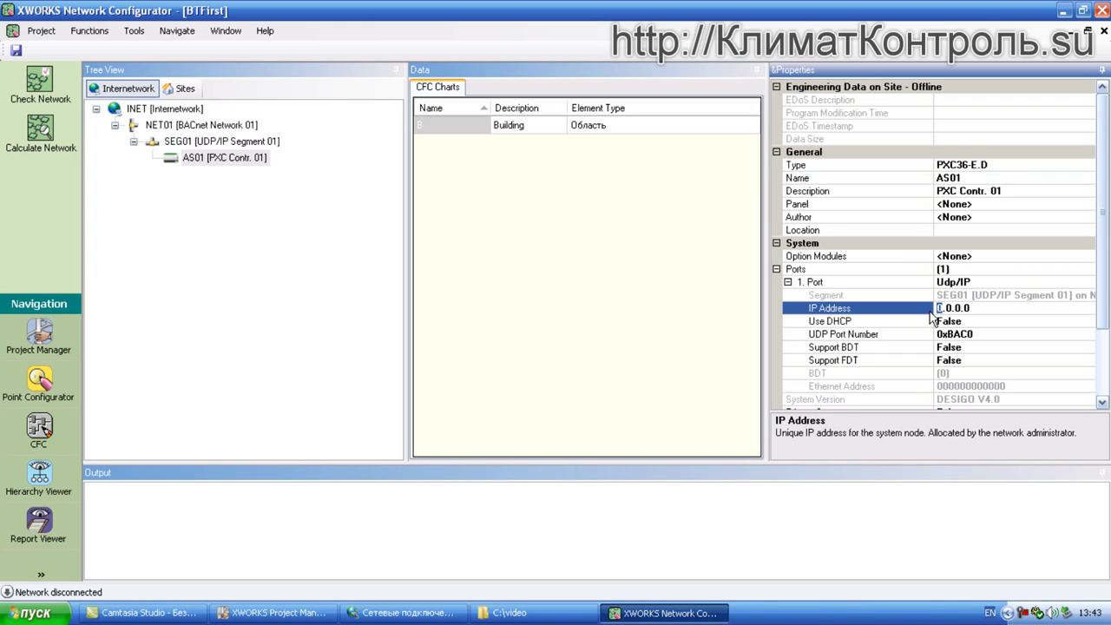
type("0.10")
key("Right")
key("Right")
key("Right")
key("BackSpace")
type("1")
key("BackSpace")
type("11")
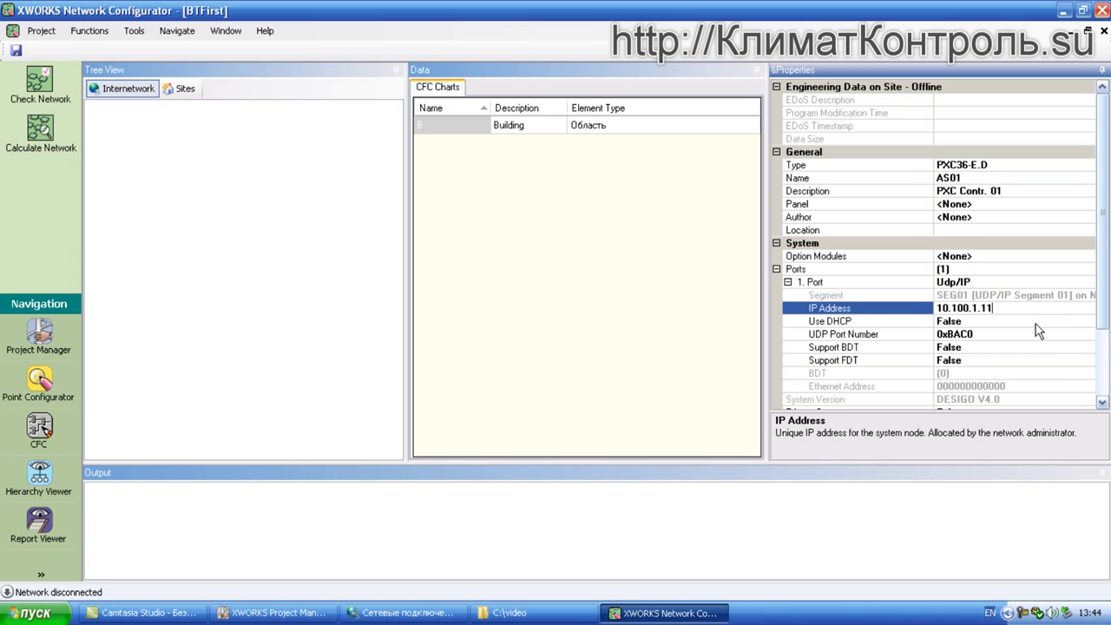
left_click(1035, 322)
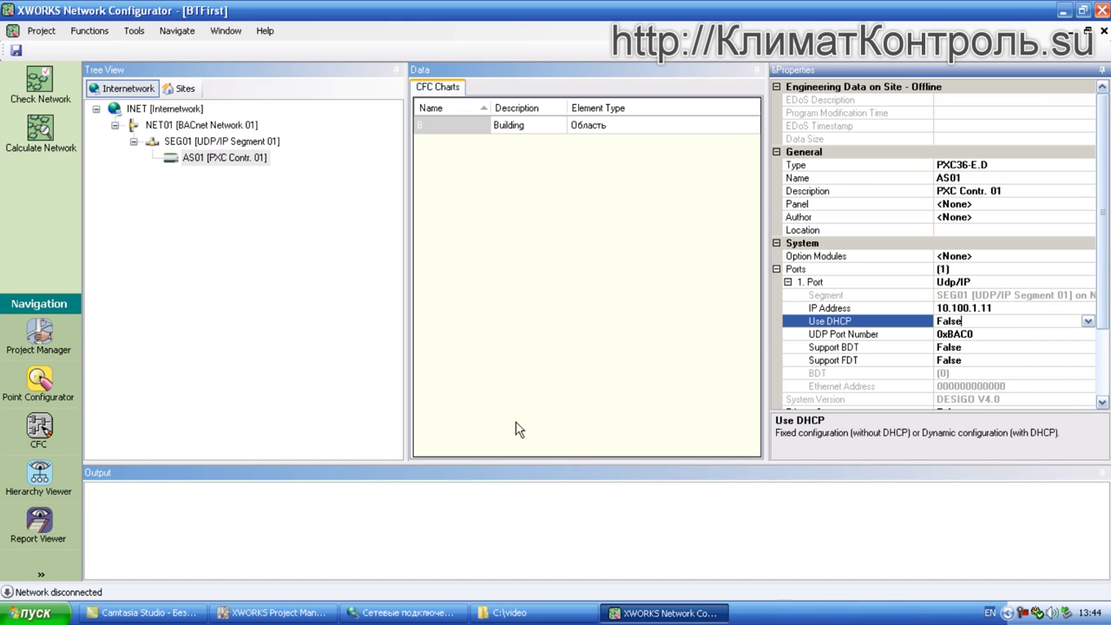
Switch to the Windows network connections and open the TCP/IP protocol properties of the local area connection
left_click(401, 613)
right_click(314, 132)
left_click(376, 262)
scroll(295, 265, "down", 2)
left_click(254, 274)
left_click(328, 321)
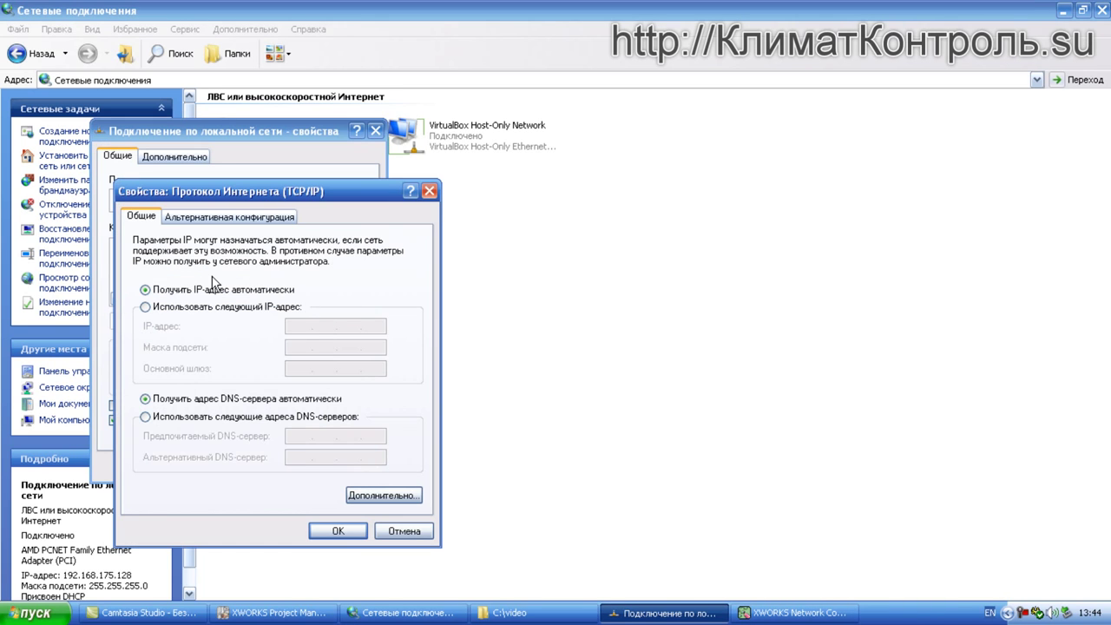
Assign the local area connection the static IP address 10.100.1.10 with subnet mask 255.255.255.0
left_click(187, 306)
type("10 . 100 . 1 . ")
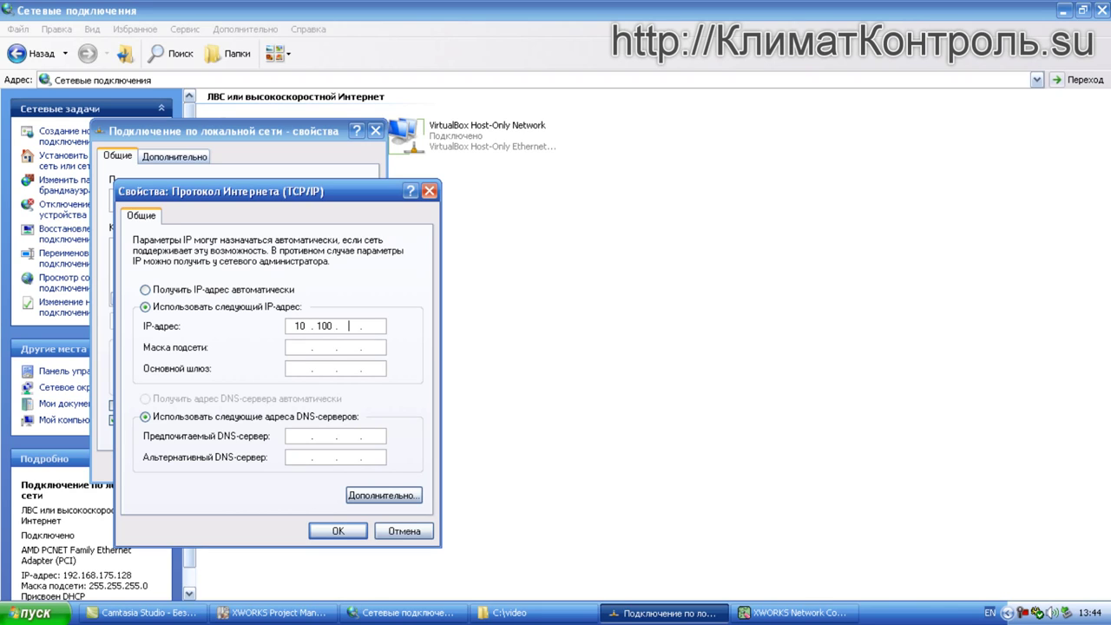
type("10")
left_click(292, 348)
key("period")
type("255.255")
left_click(352, 535)
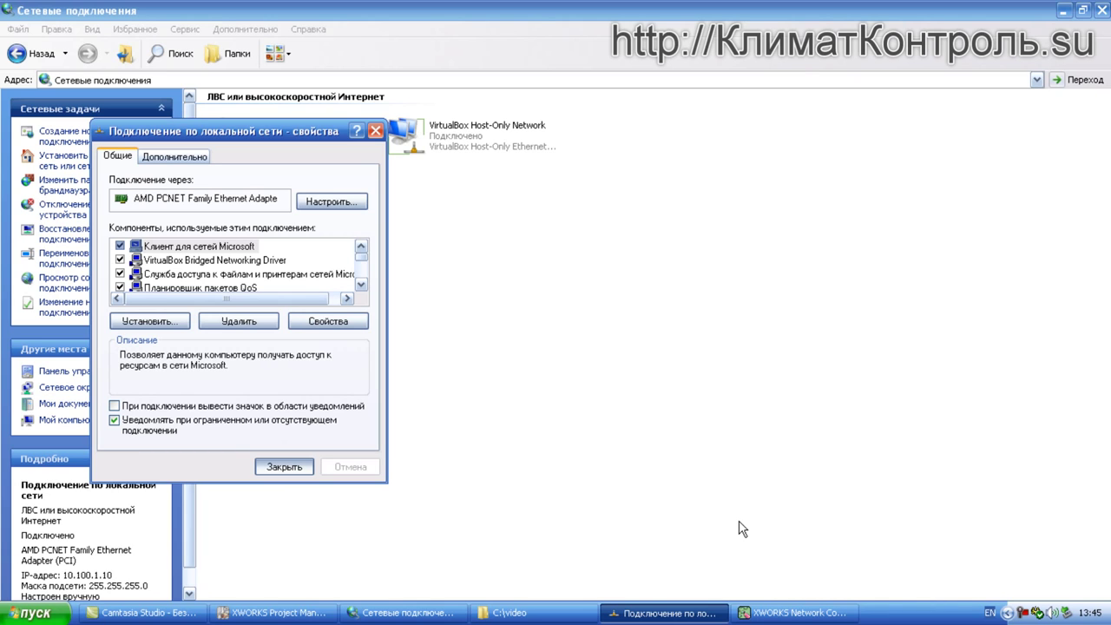
key("Return")
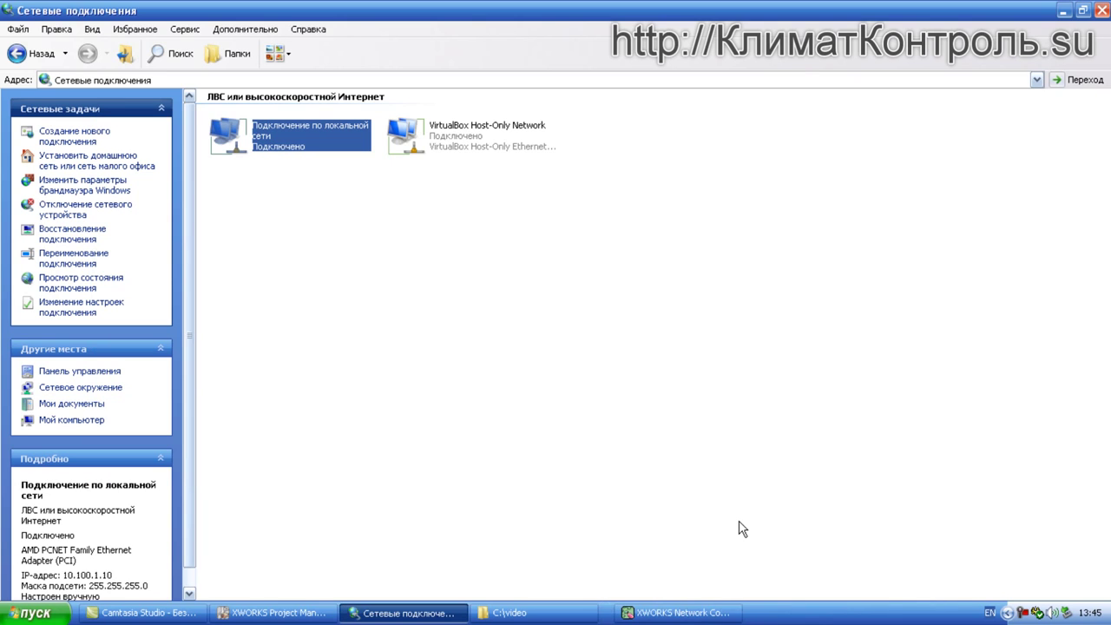
Switch back to XWORKS Network Configurator and set Primary Server to True for automation station AS01
left_click(664, 613)
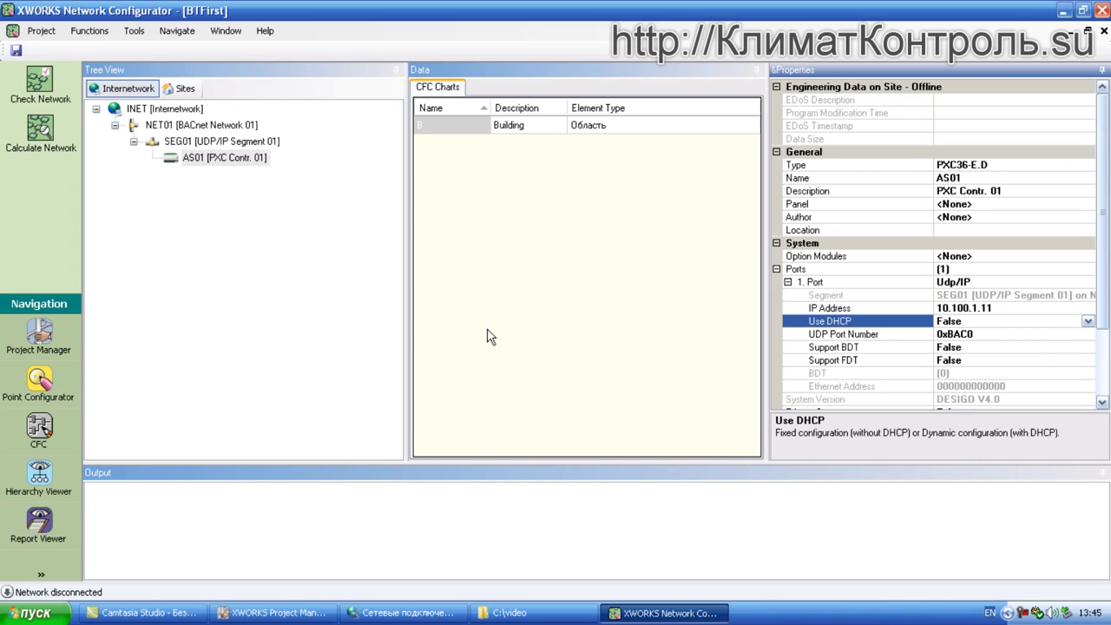
left_click(217, 159)
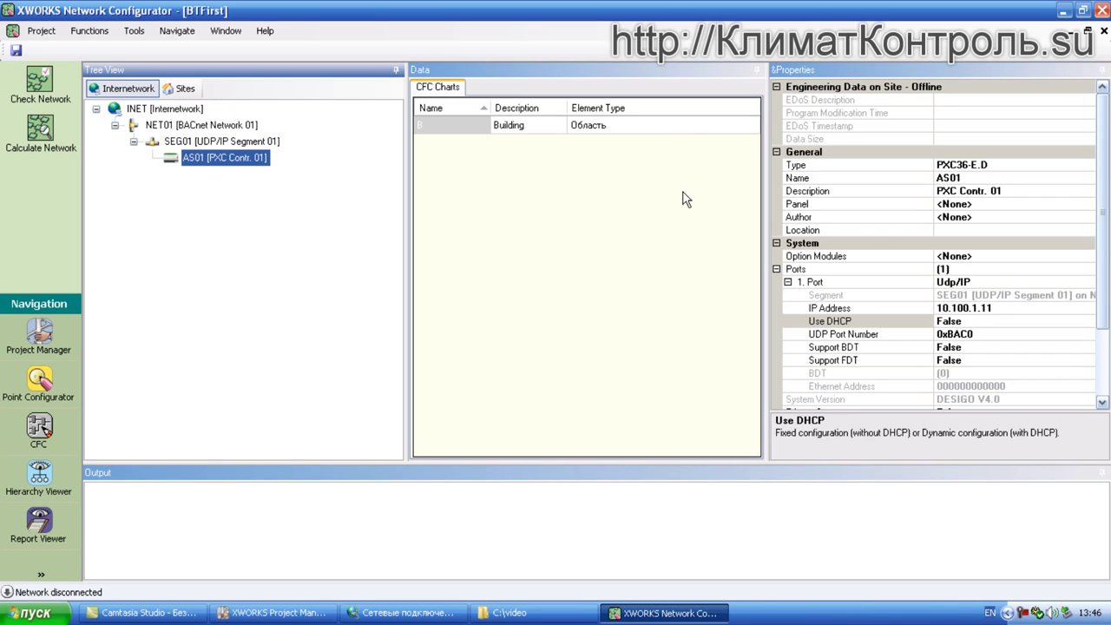
left_click_drag(1099, 314, 1106, 387)
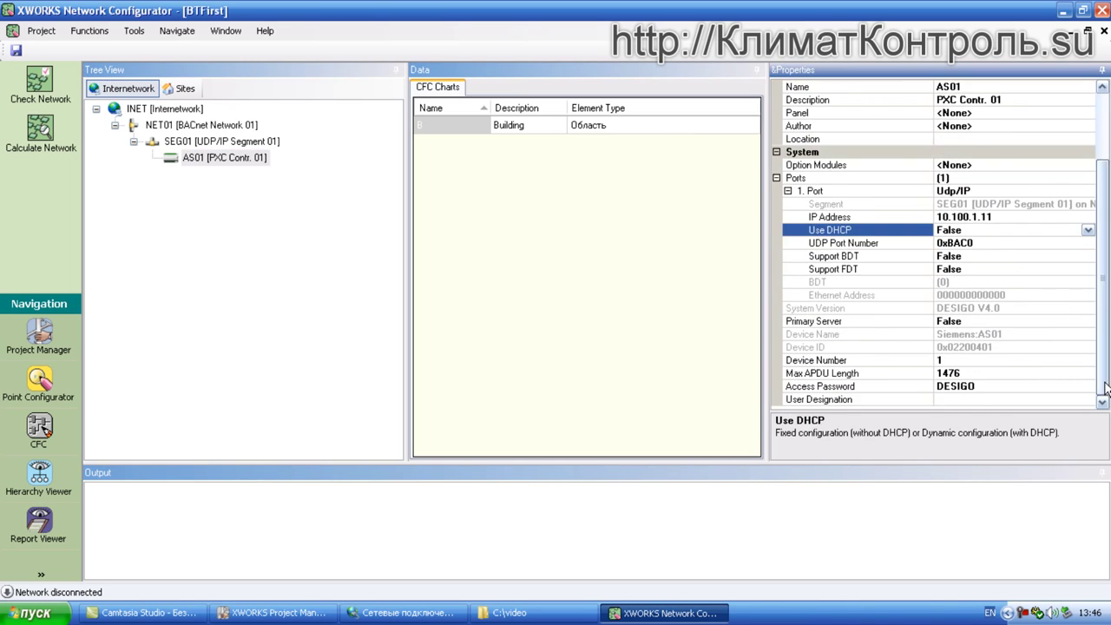
left_click(1062, 321)
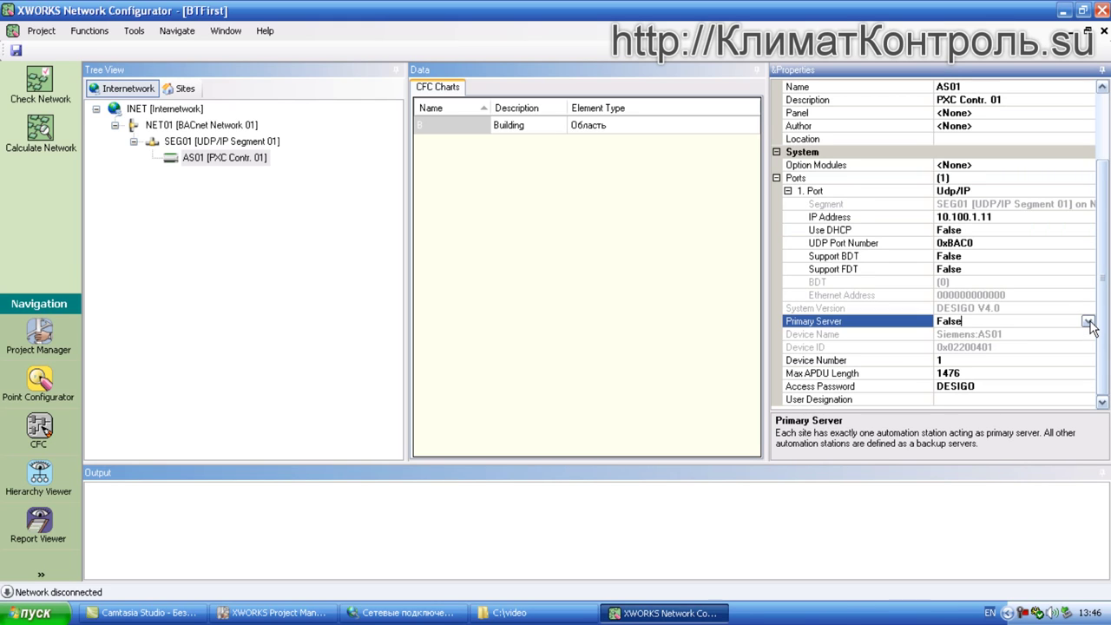
left_click(1088, 321)
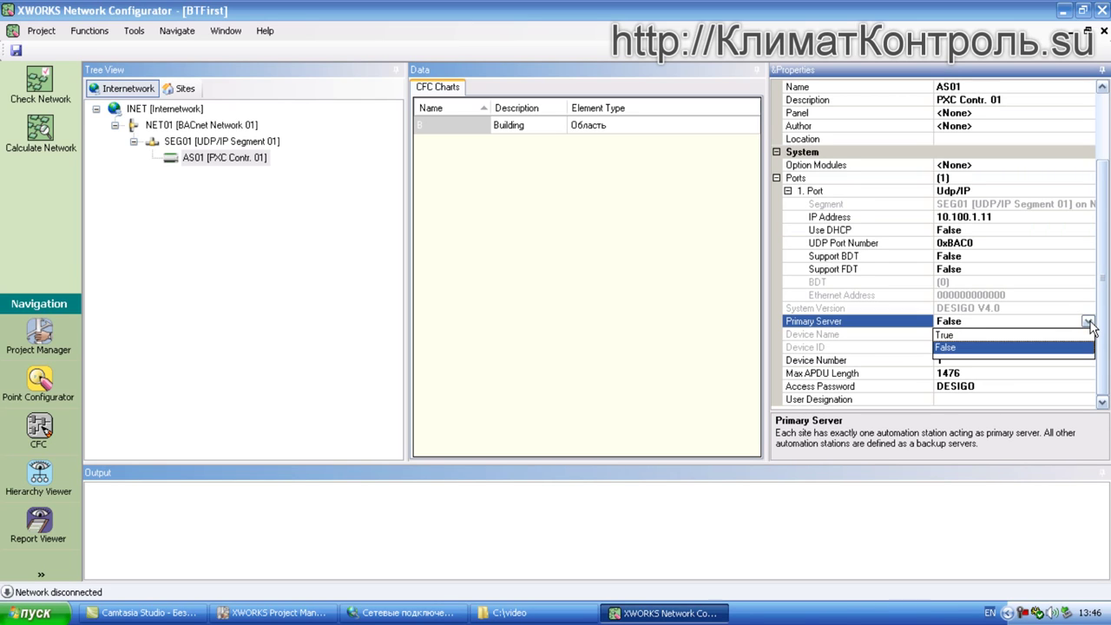
left_click(1047, 336)
left_click(1026, 295)
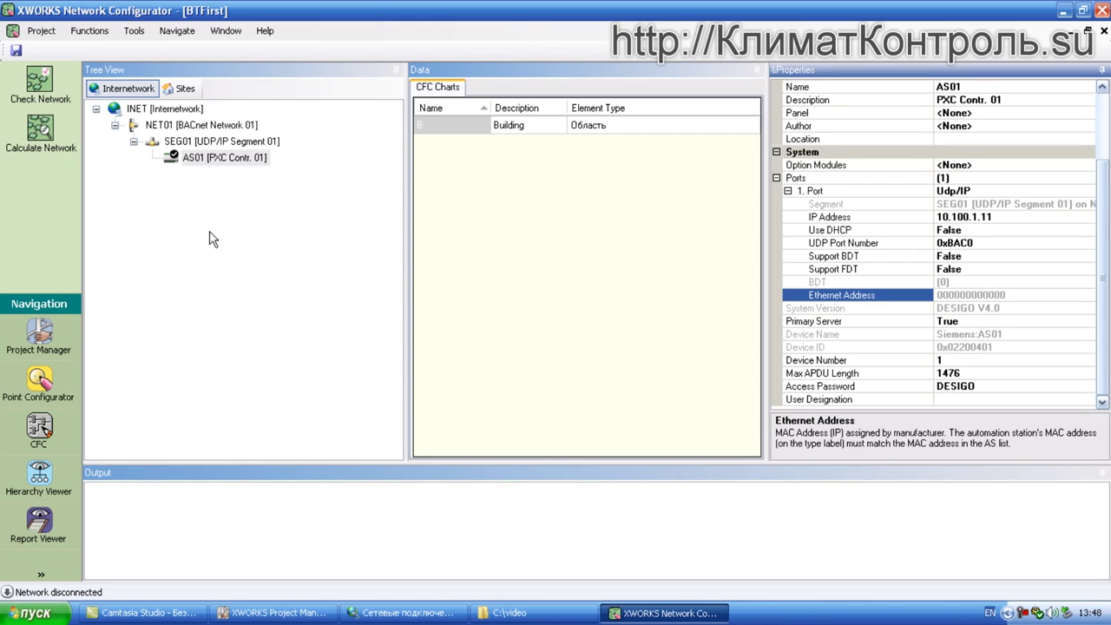
left_click(215, 238)
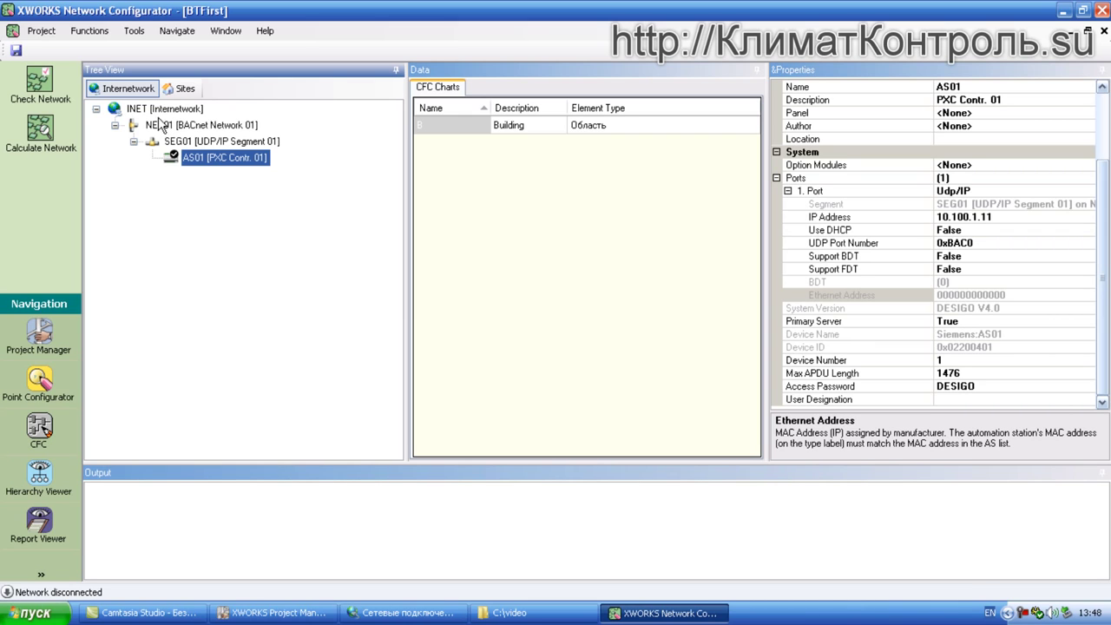
Examine the commands available for the INET internetwork, the NET01 BACnet network and the SEG01 segment
right_click(154, 111)
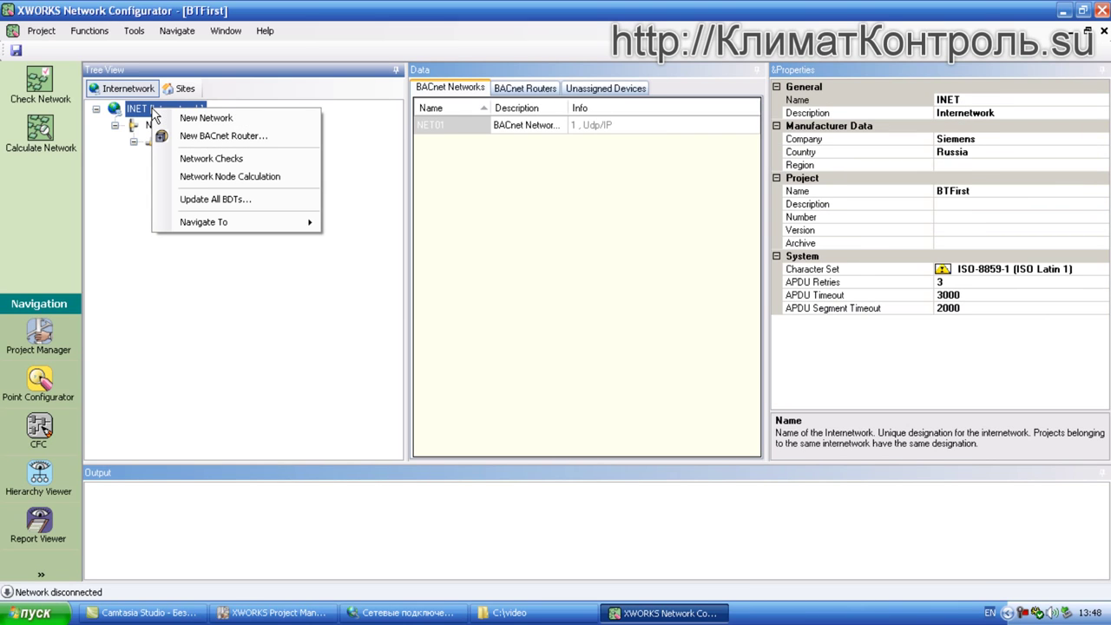
right_click(141, 124)
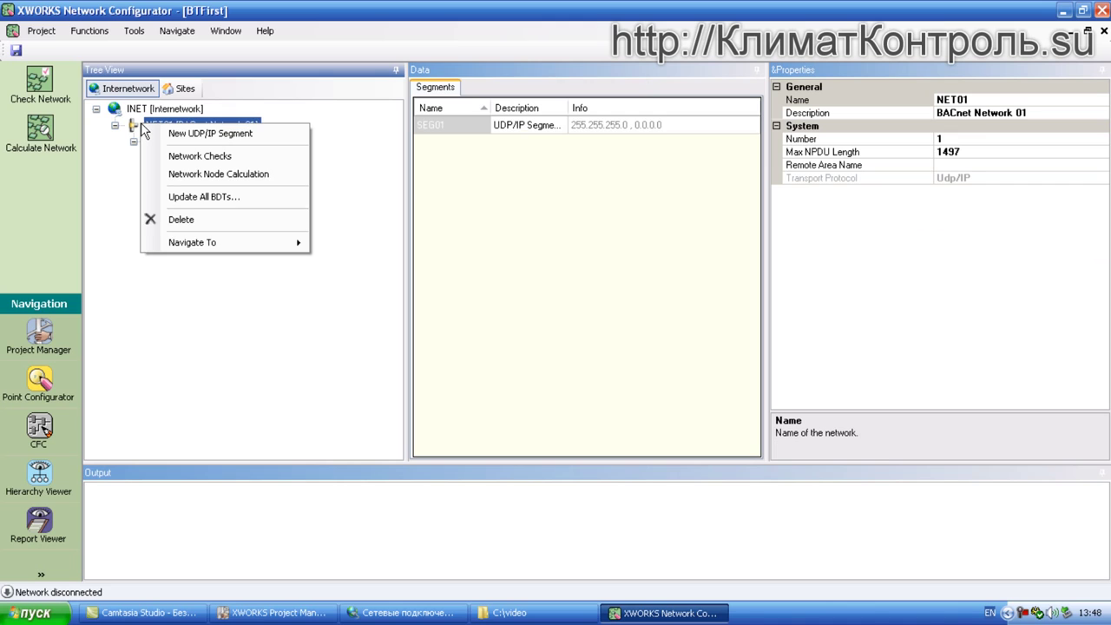
left_click(319, 128)
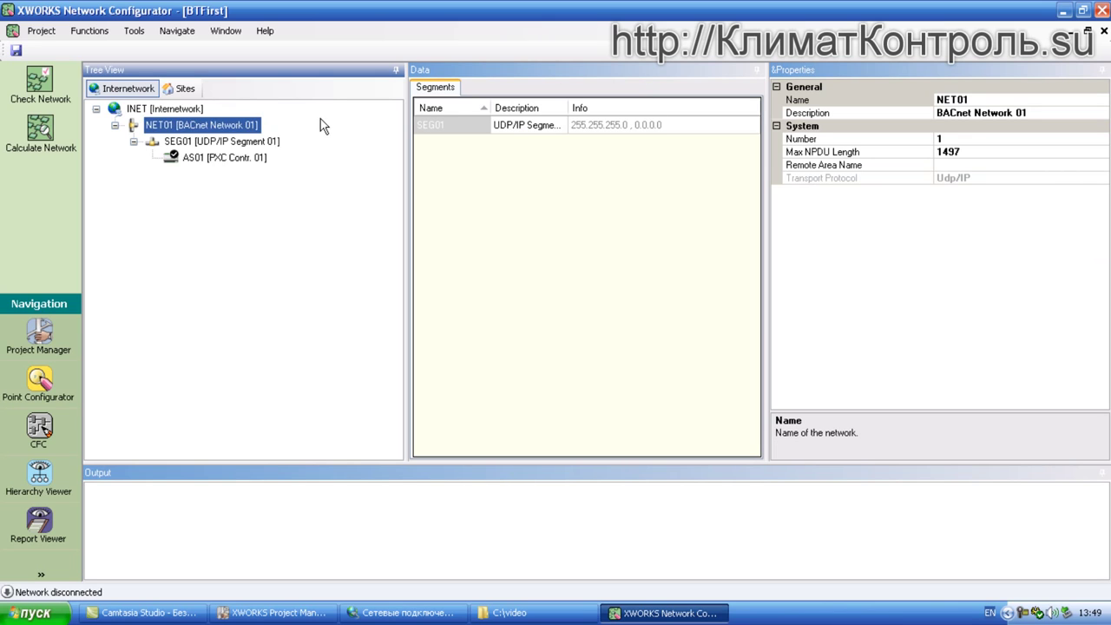
right_click(181, 109)
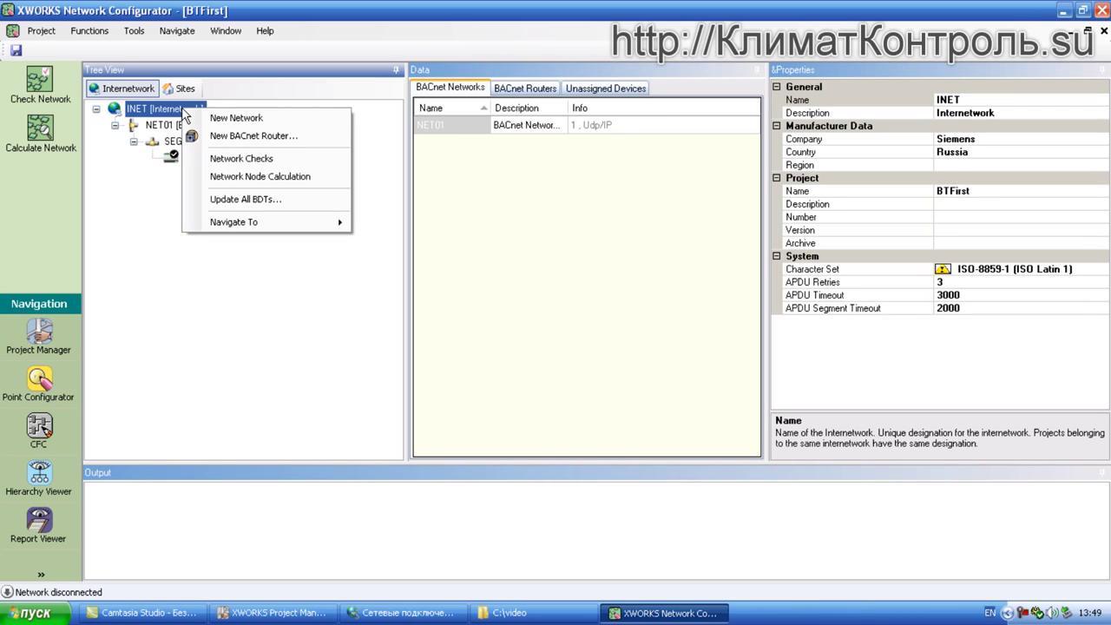
left_click(144, 212)
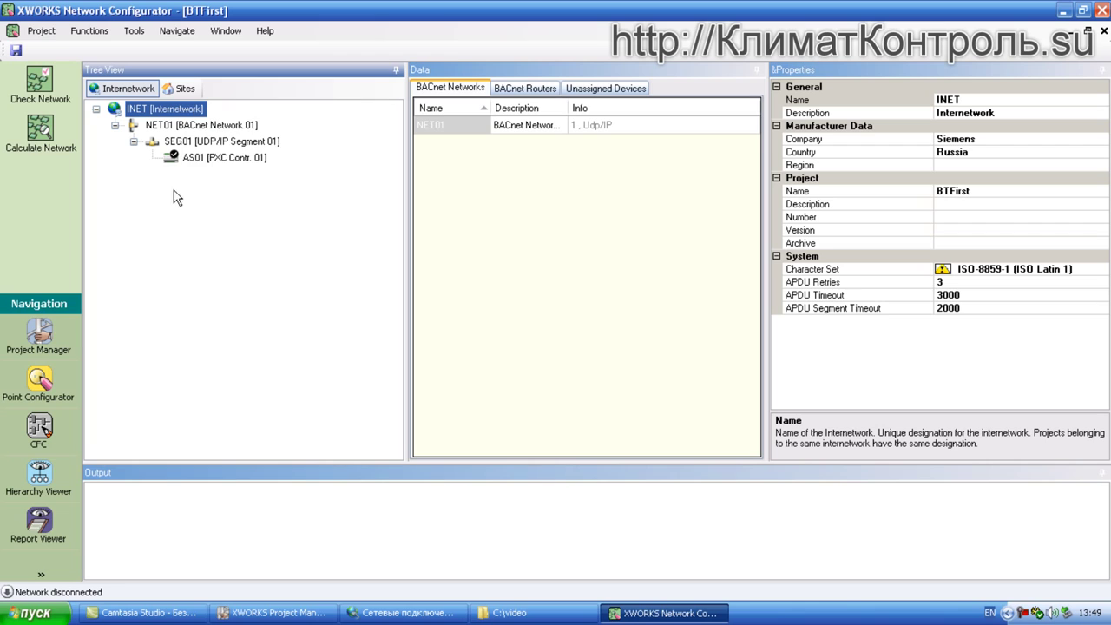
right_click(198, 129)
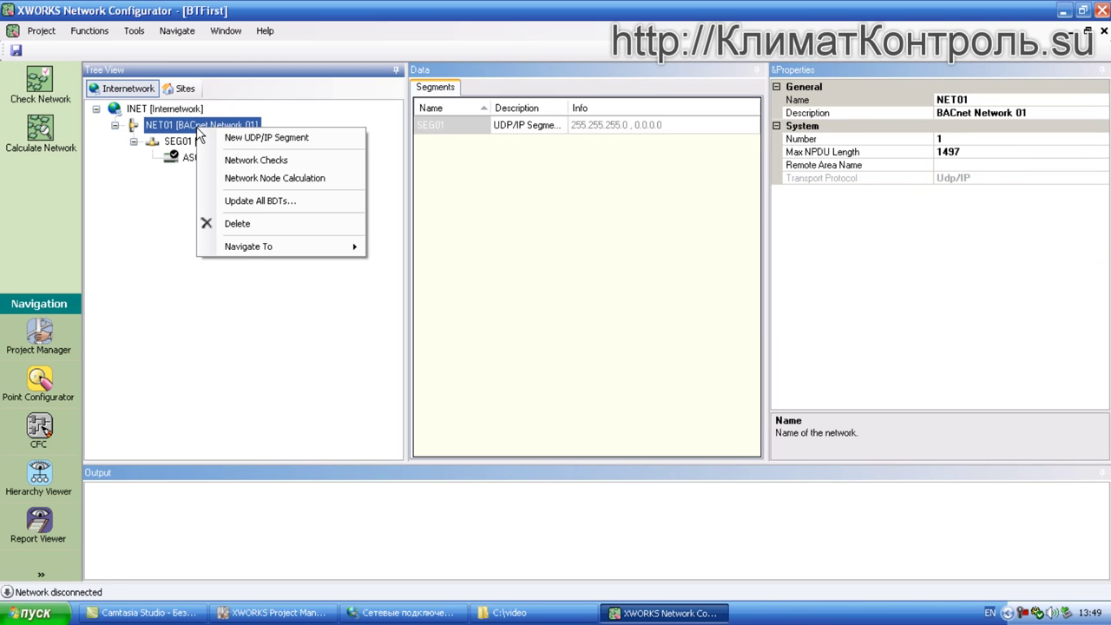
right_click(184, 145)
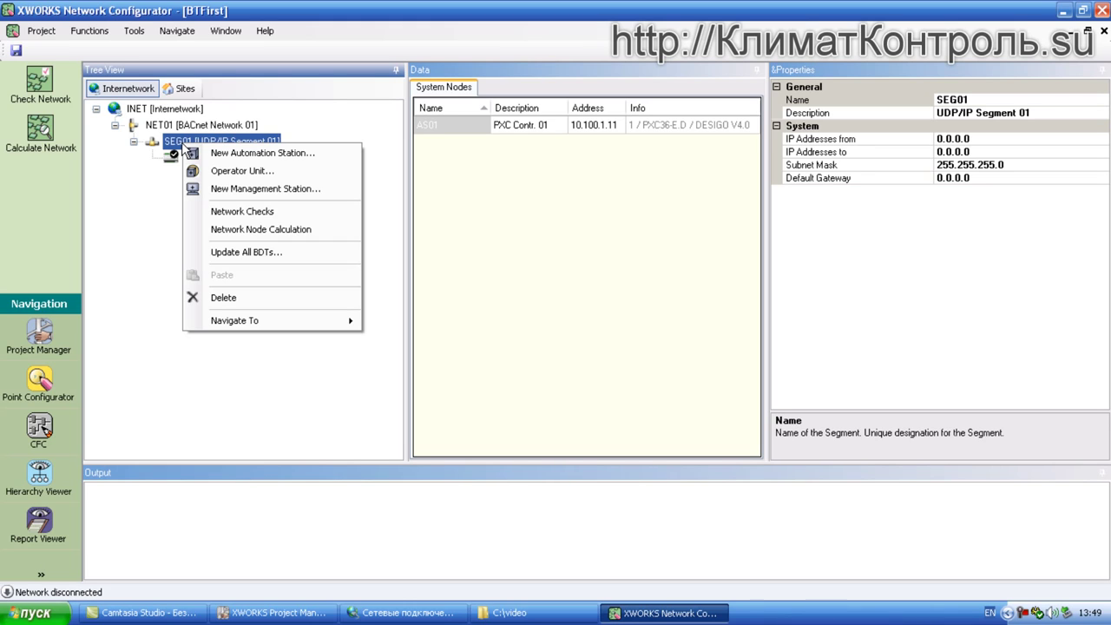
right_click(178, 127)
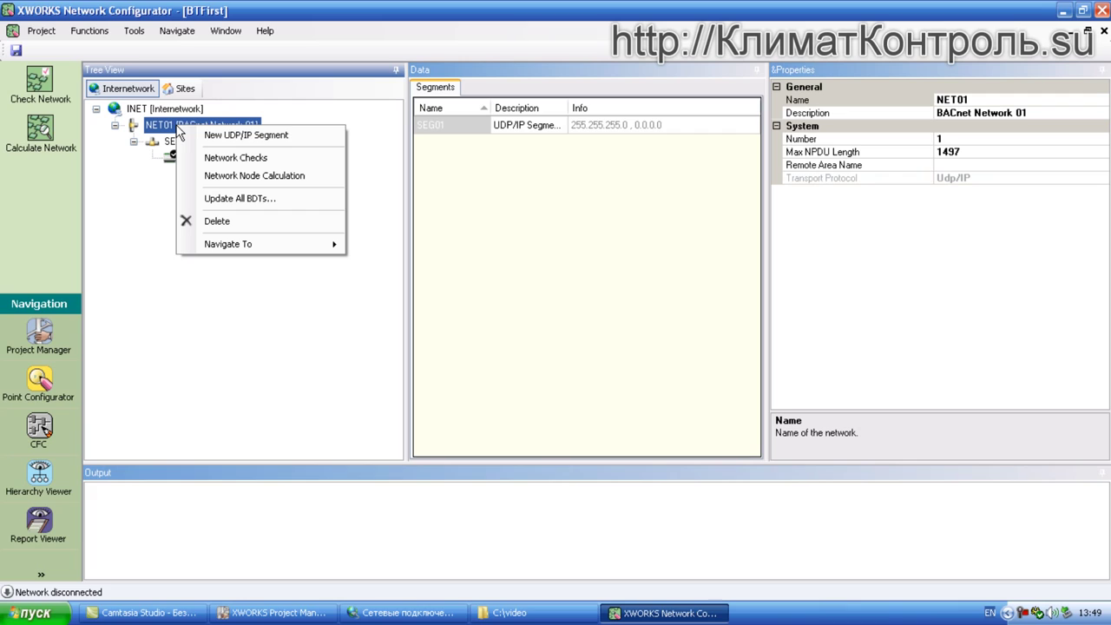
left_click(136, 217)
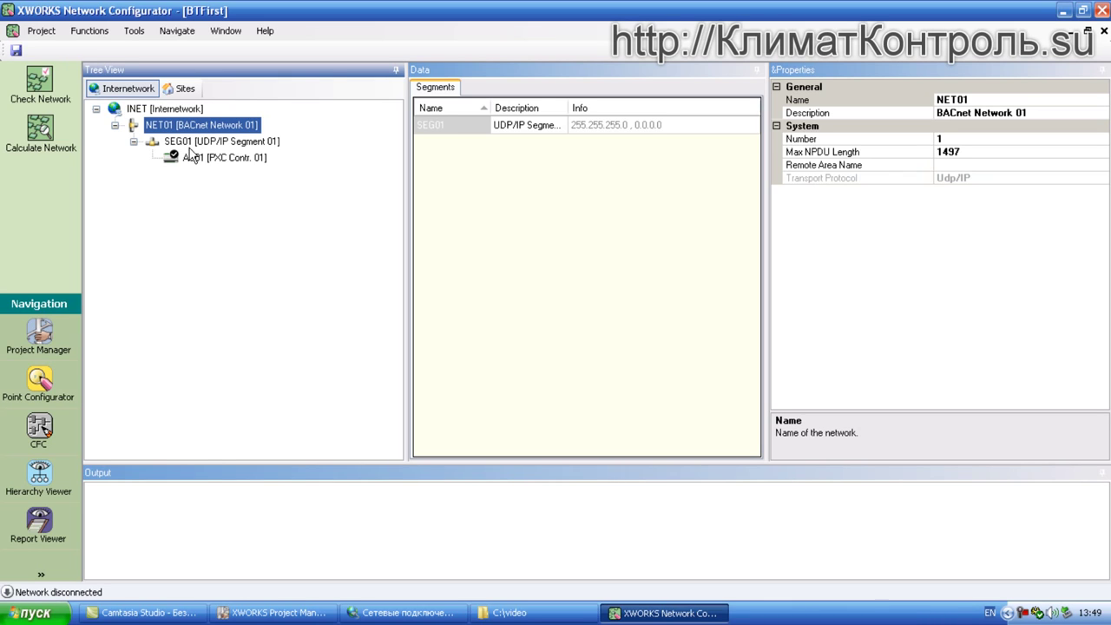
right_click(156, 128)
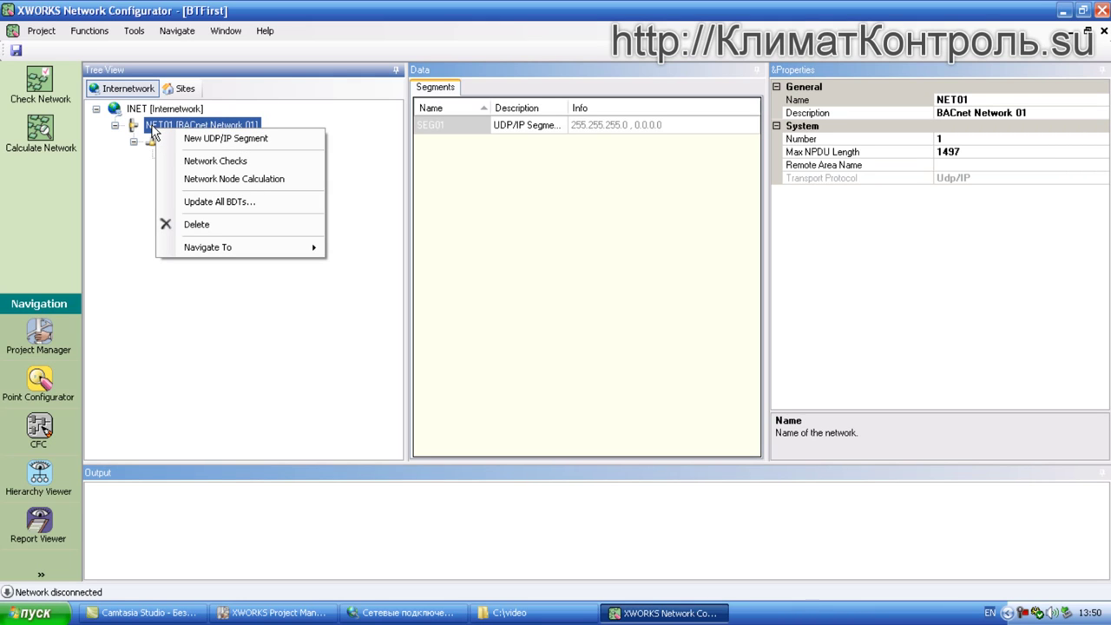
right_click(148, 114)
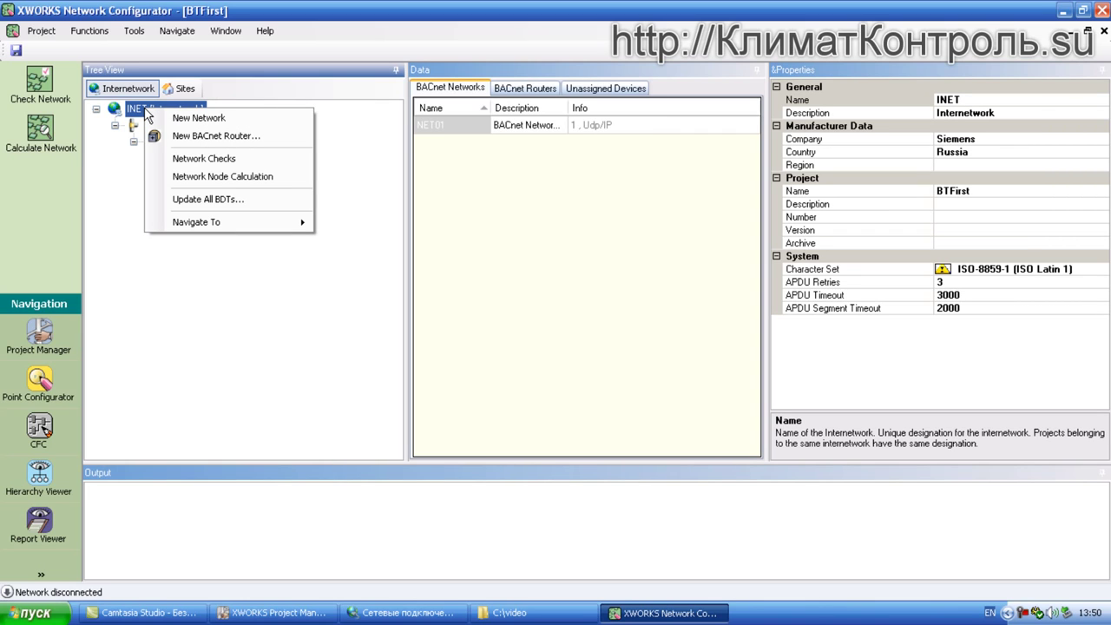
left_click(243, 297)
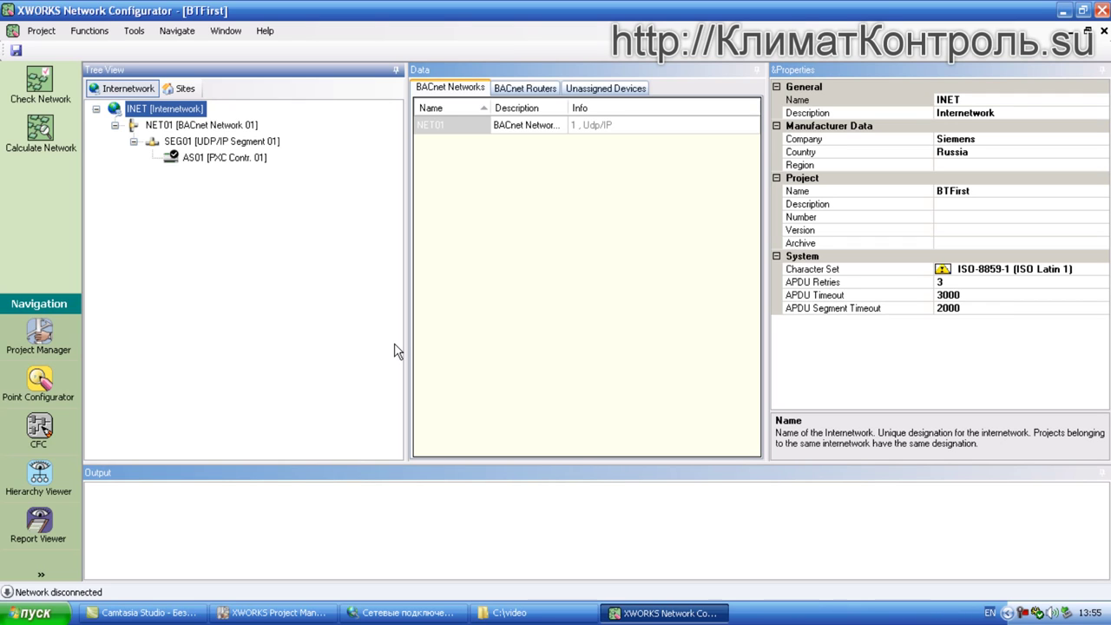
Review the complete property list of automation station AS01, including its port and system settings
left_click(1022, 615)
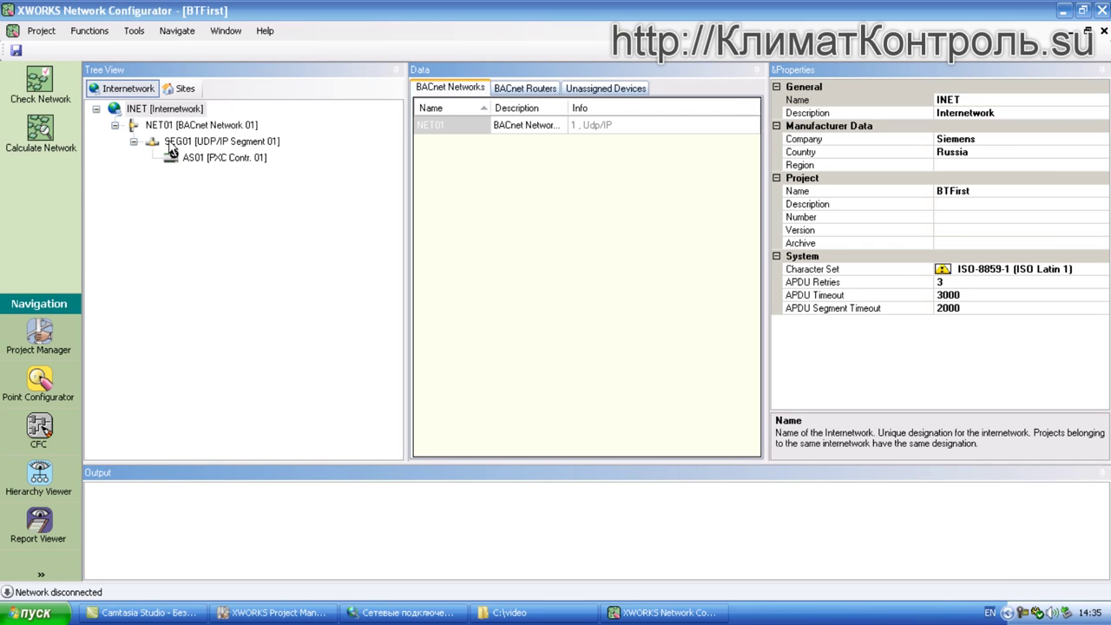
left_click(214, 159)
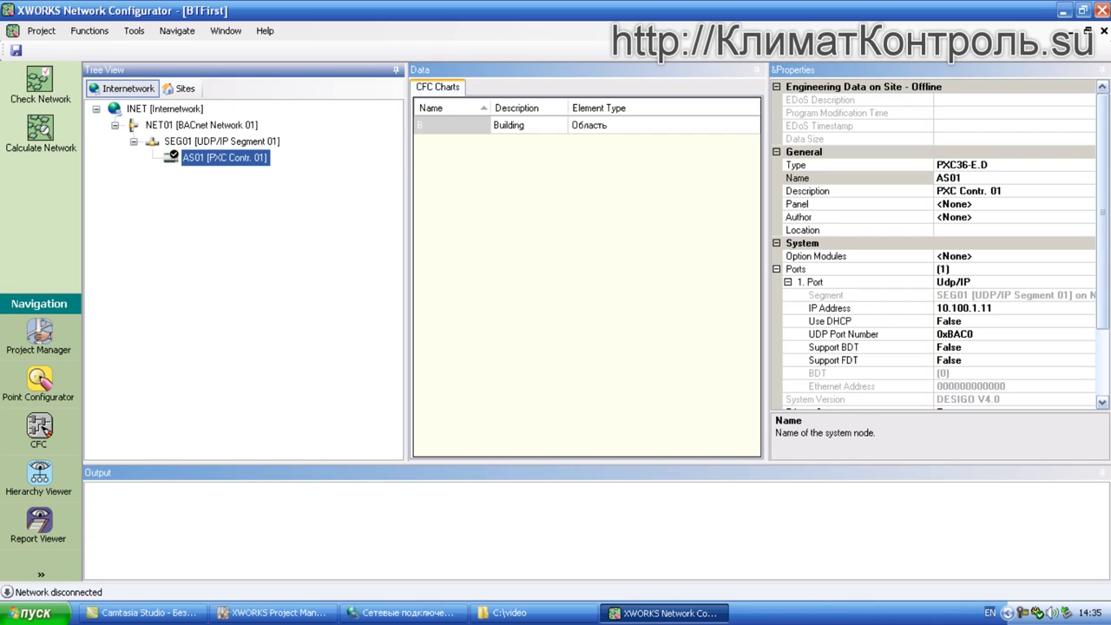
left_click_drag(1105, 212, 1108, 278)
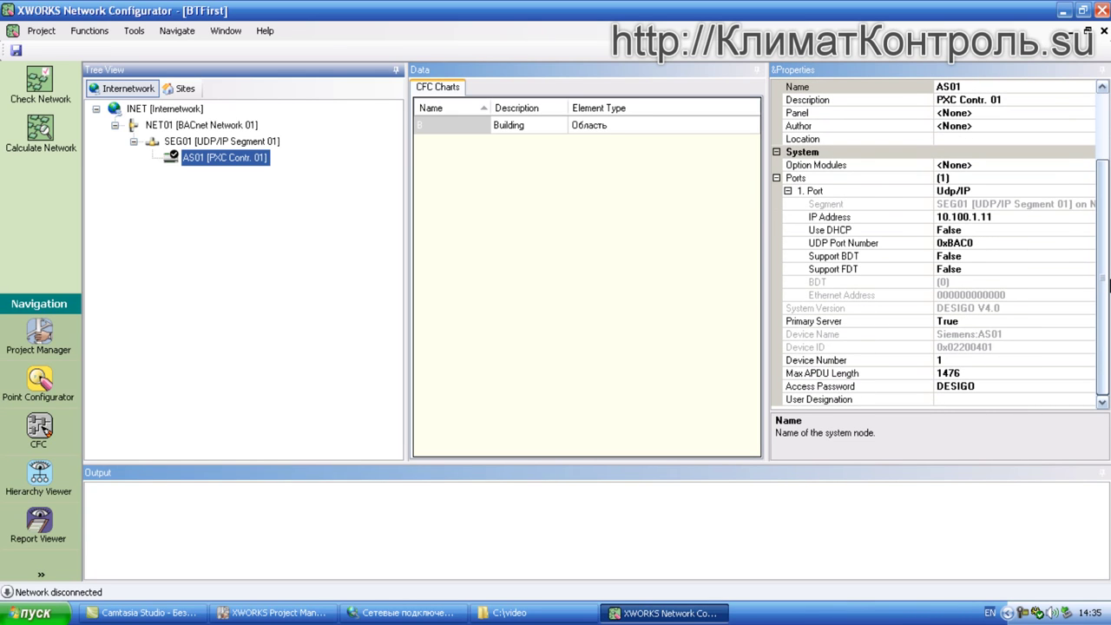
left_click_drag(1108, 280, 1103, 196)
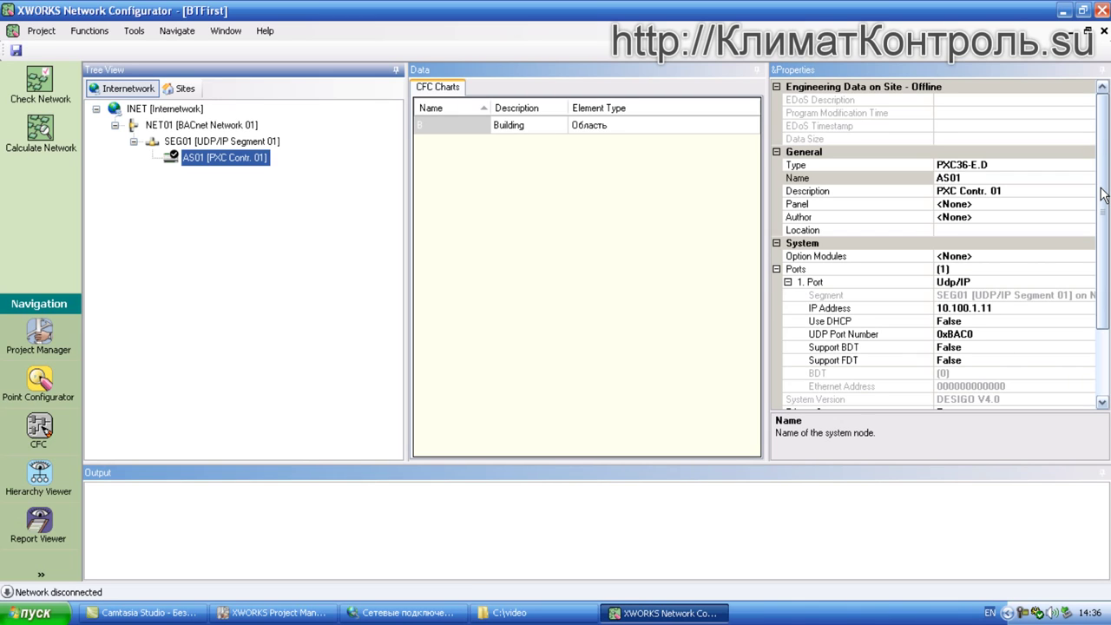
Open the Windows volume mixer and display the microphone (Микрофон) control for playback on Creative Sound Blaster PCI
left_click(1053, 614)
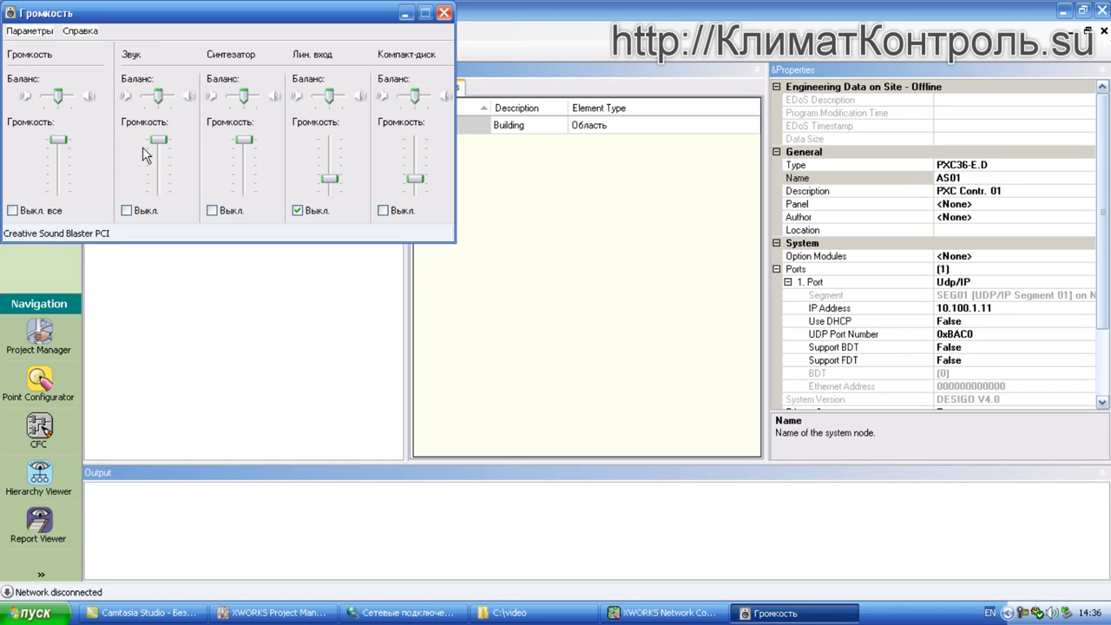
left_click(29, 31)
left_click(45, 49)
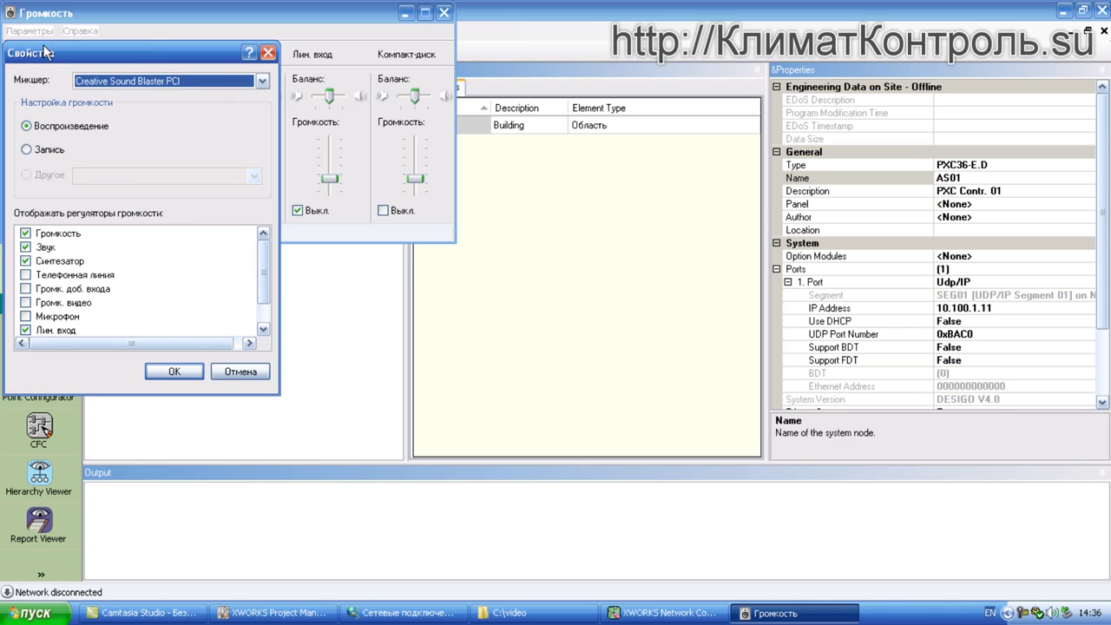
left_click(26, 316)
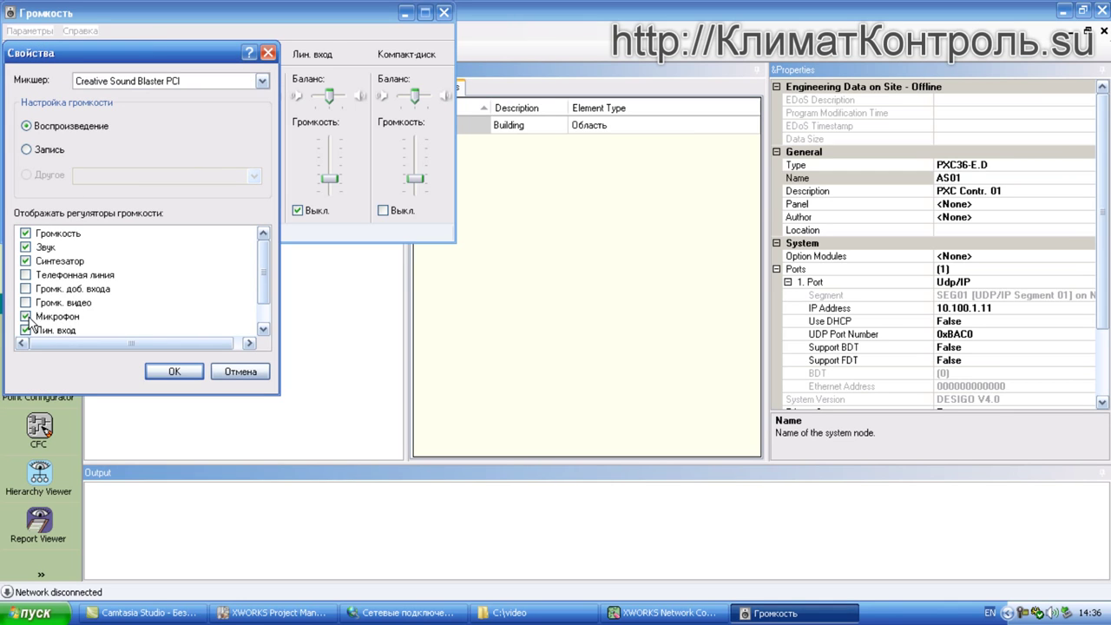
left_click(174, 371)
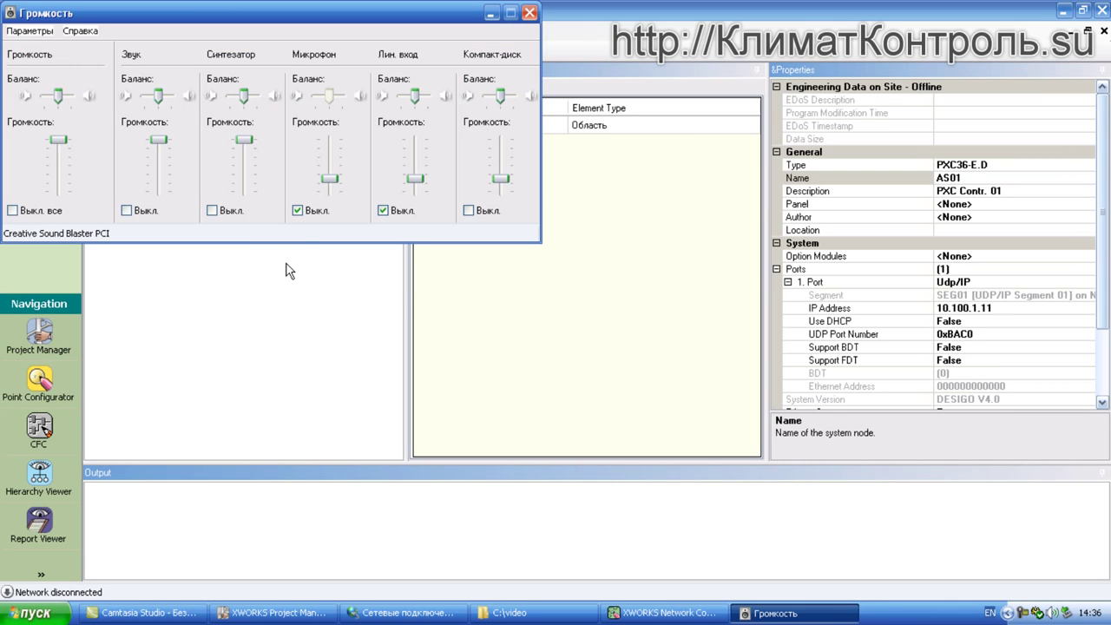
Unmute the microphone in the volume mixer, raise its volume to maximum and close the mixer
left_click(298, 211)
left_click_drag(329, 179, 330, 139)
left_click(529, 12)
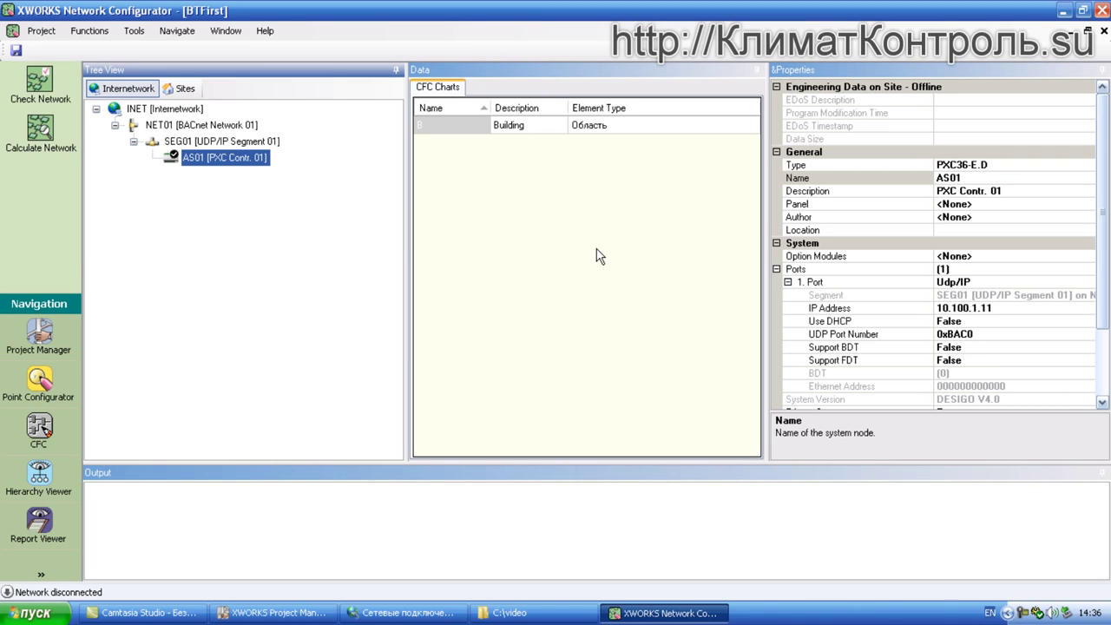
left_click(419, 617)
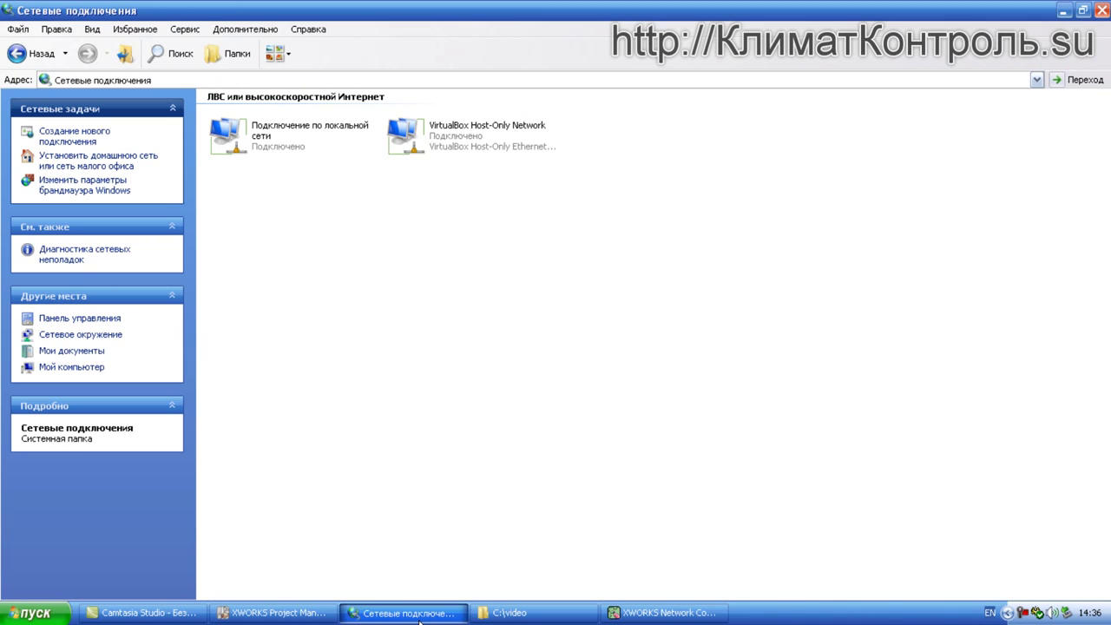
left_click(1022, 613)
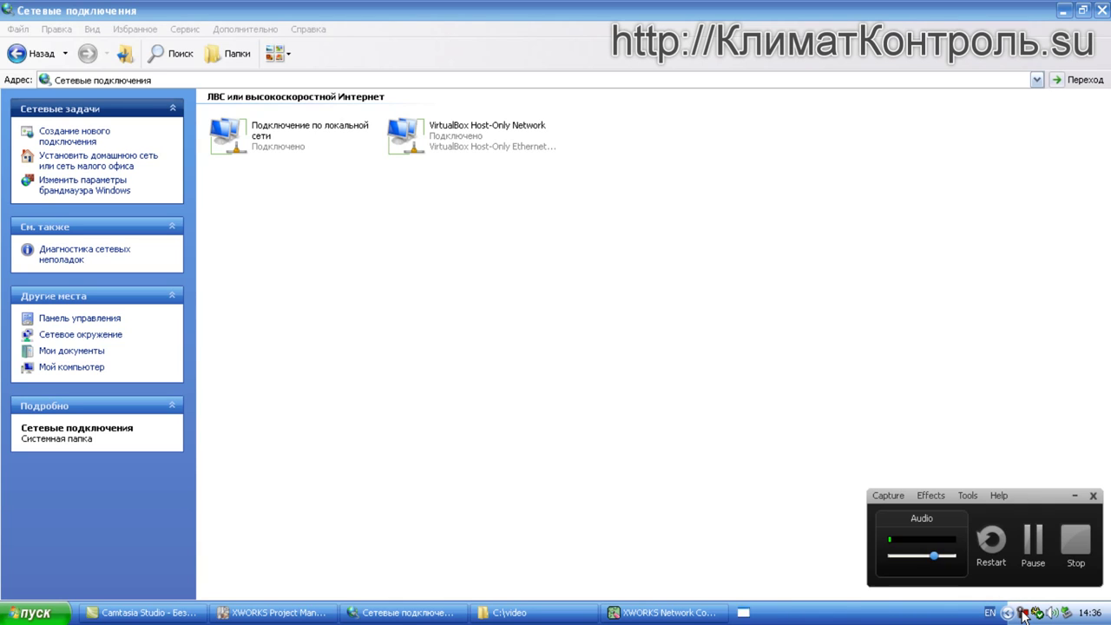
left_click(1075, 496)
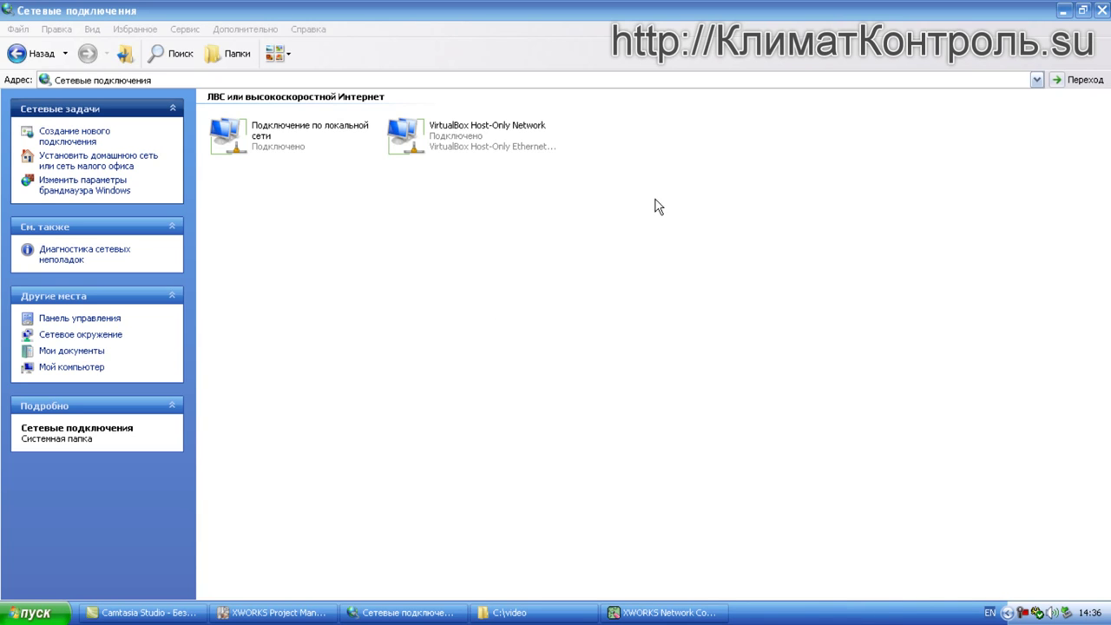
left_click(1060, 19)
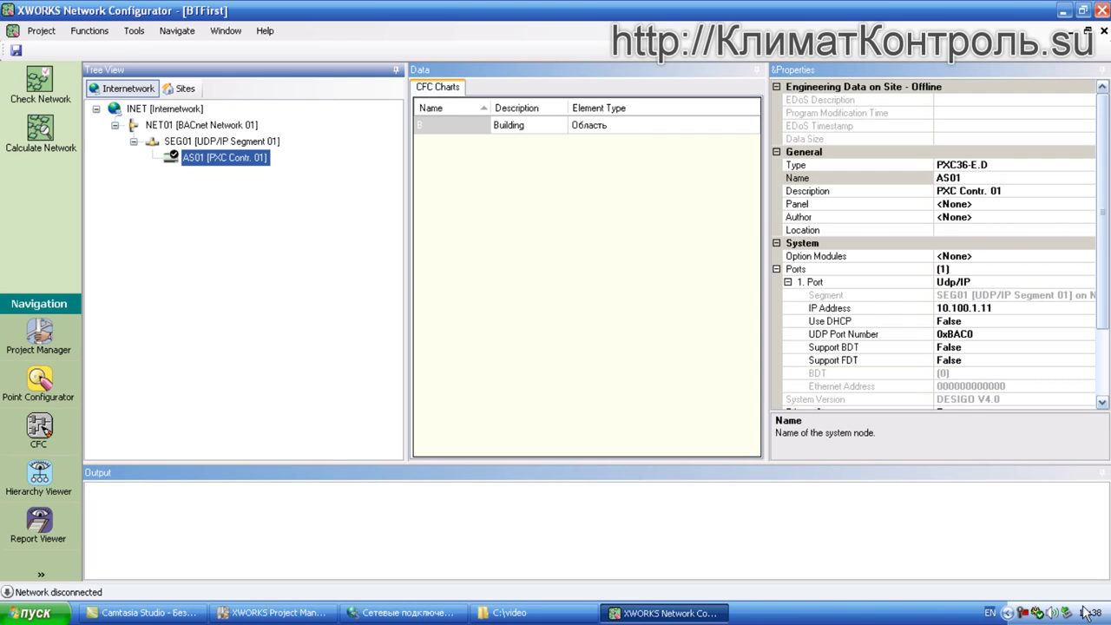
Exit the USB autorun protection utility that is running in the background
left_click(1040, 617)
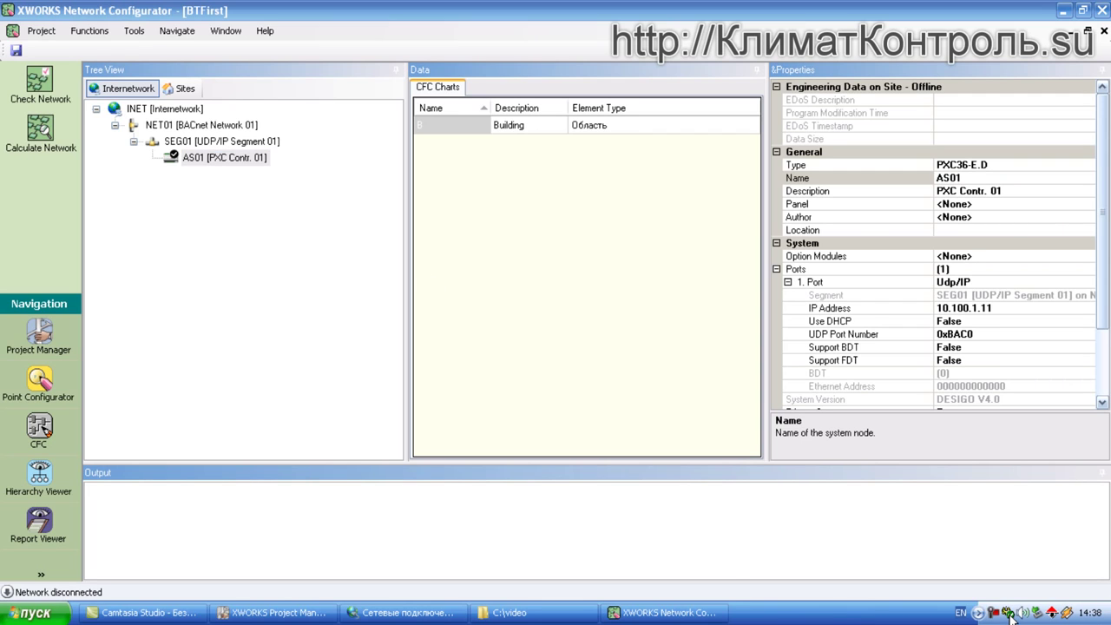
right_click(1053, 615)
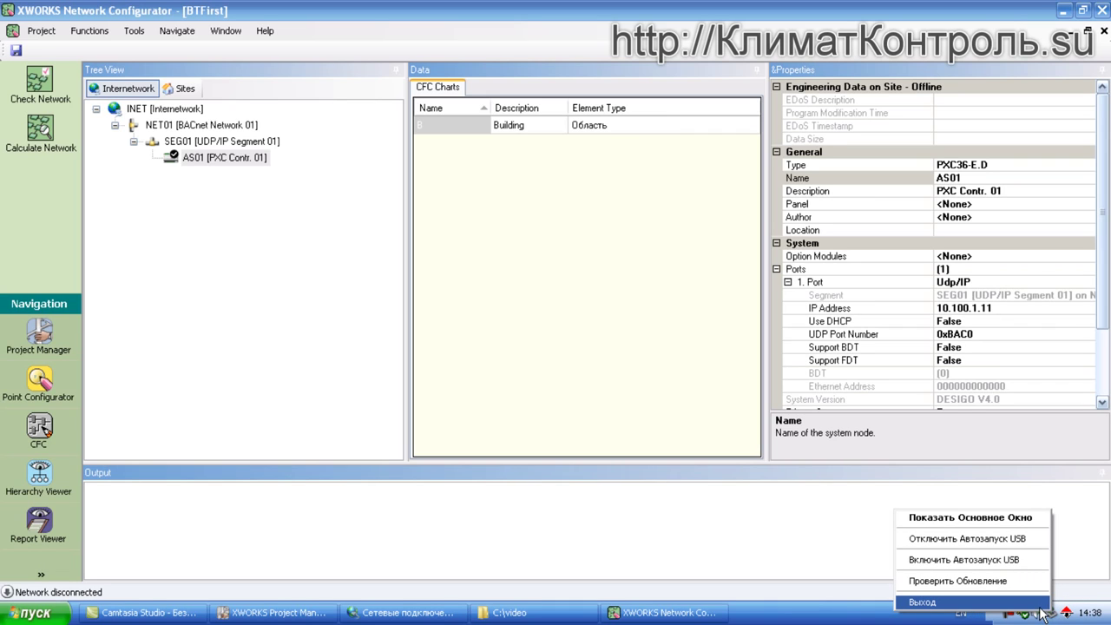
left_click(1037, 603)
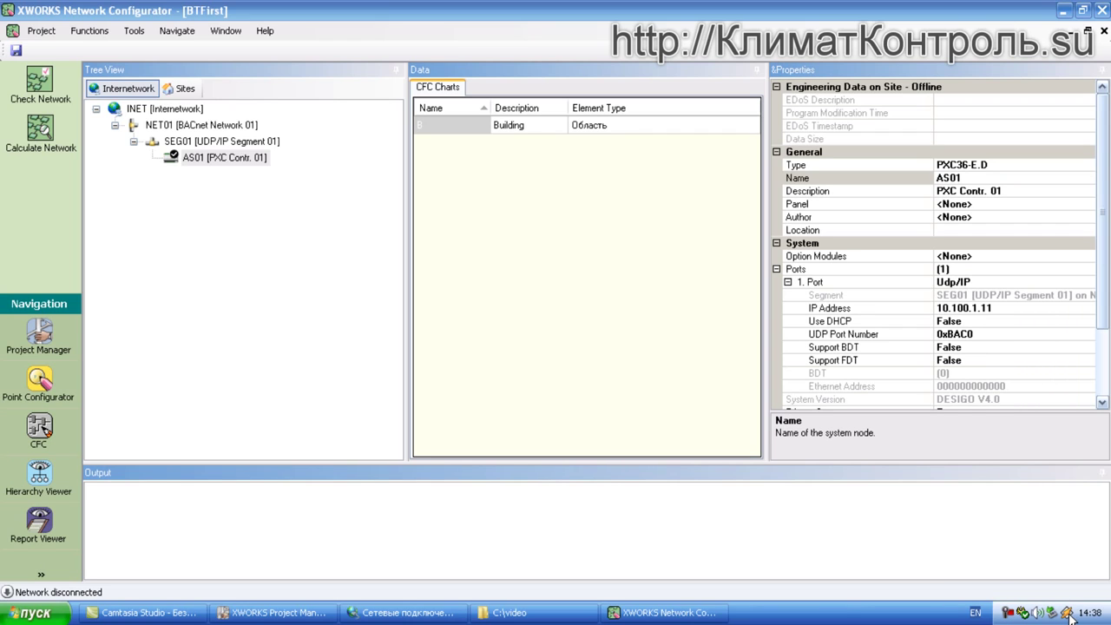
right_click(1028, 612)
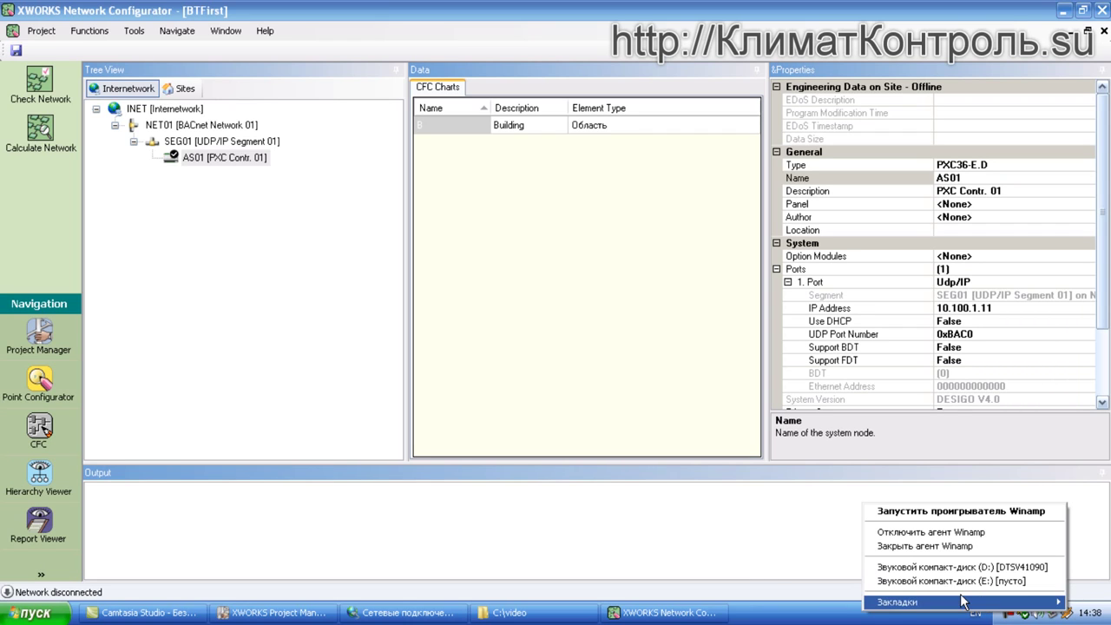
left_click(855, 621)
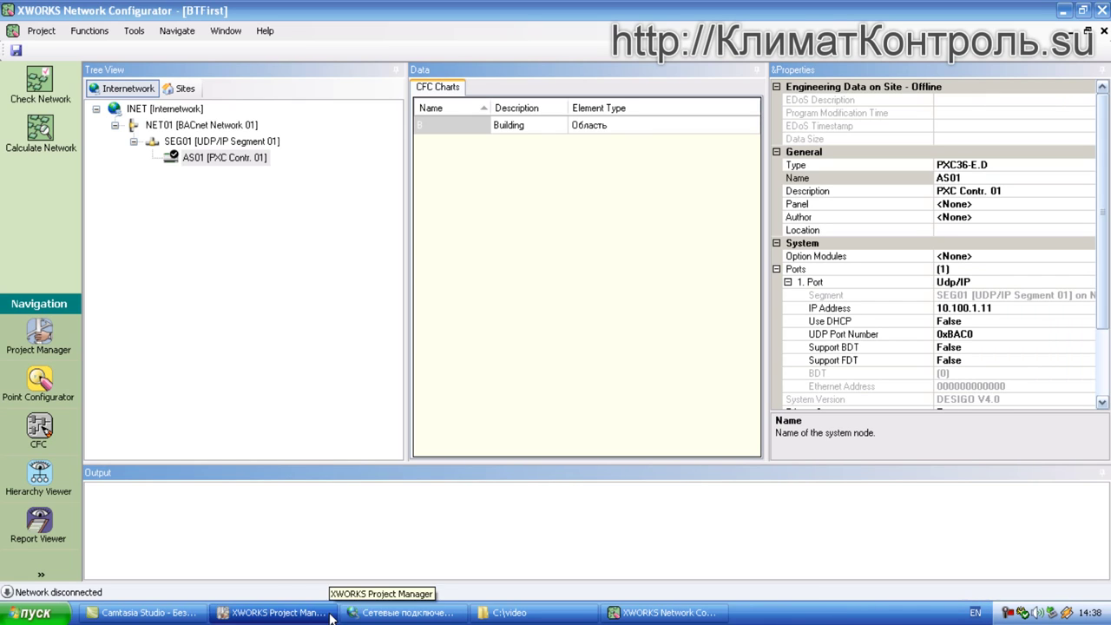
Start the Windows Firewall service from the Security Center in Control Panel and confirm the firewall setting as Off (Выключить)
left_click(44, 615)
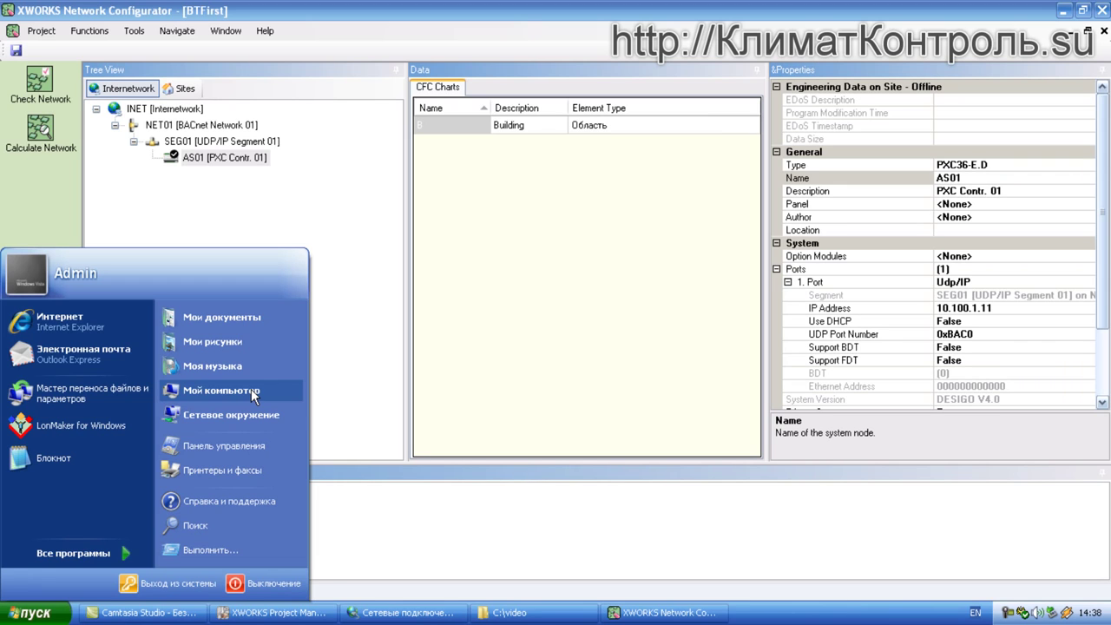
left_click(235, 442)
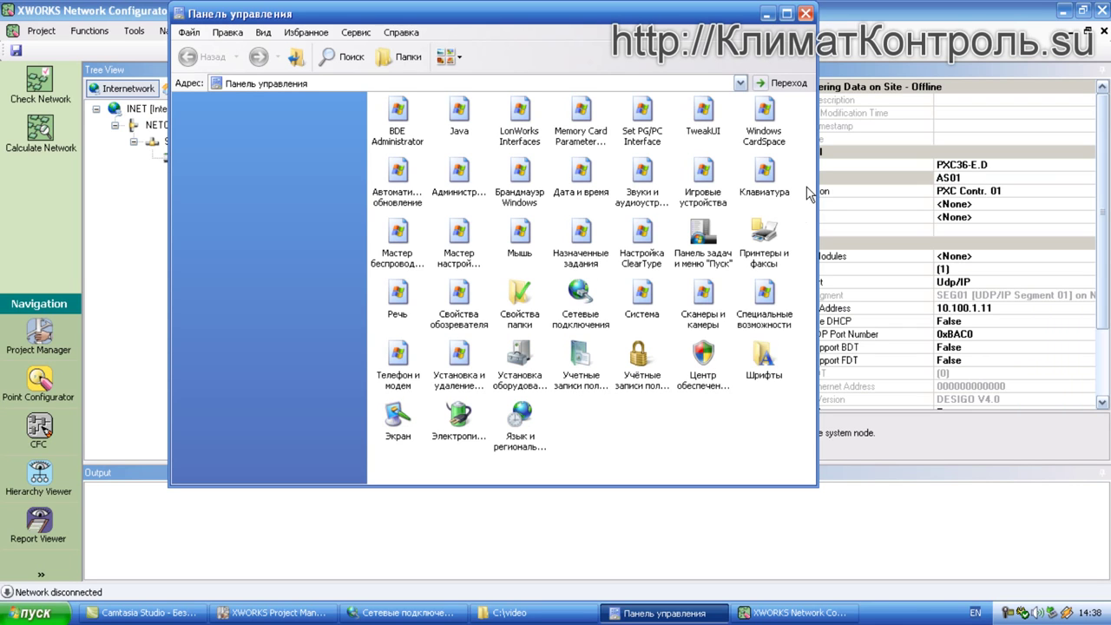
left_click(705, 356)
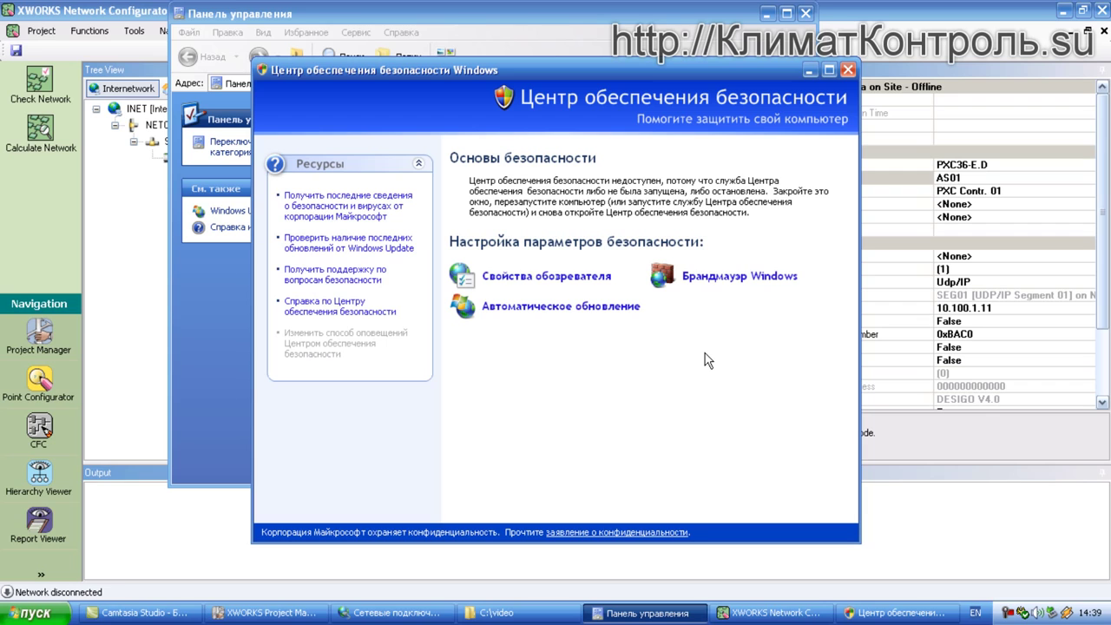
left_click(733, 285)
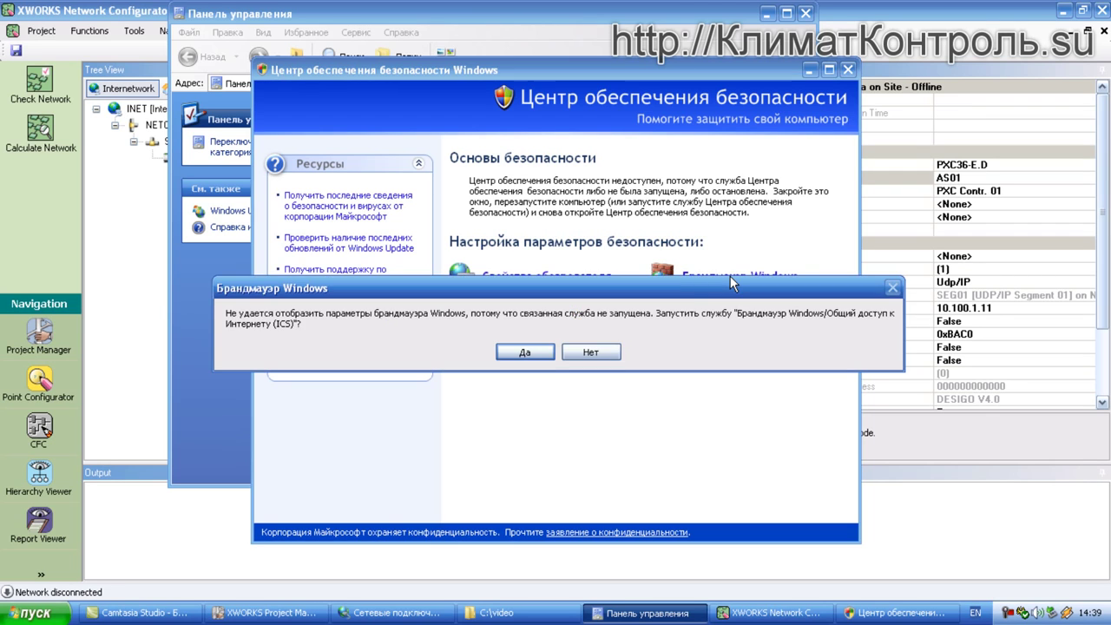
left_click(538, 354)
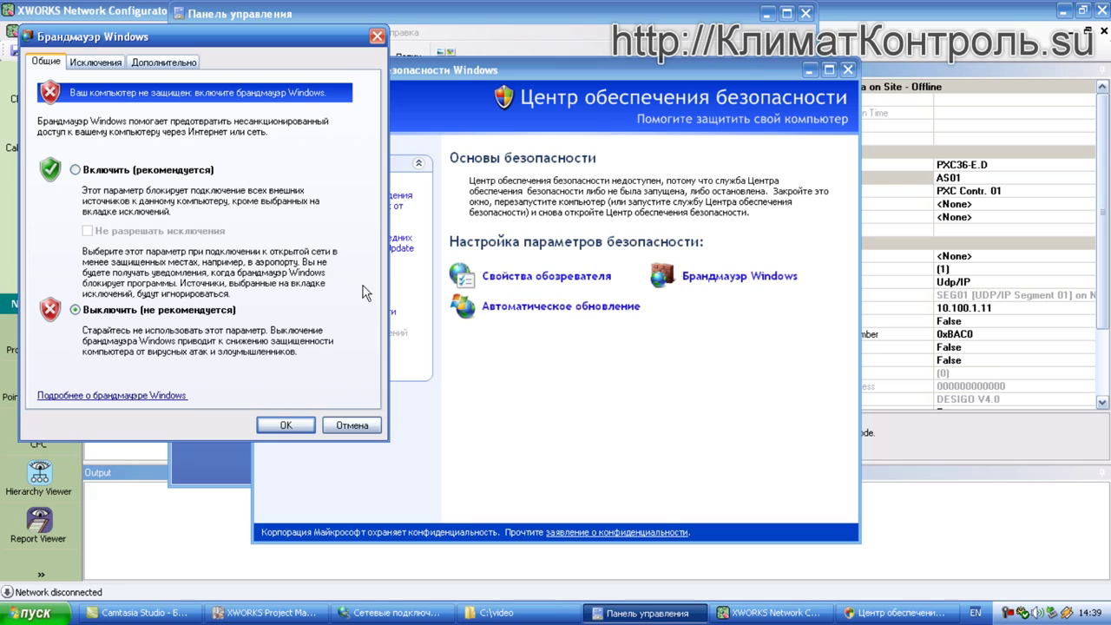
left_click(292, 423)
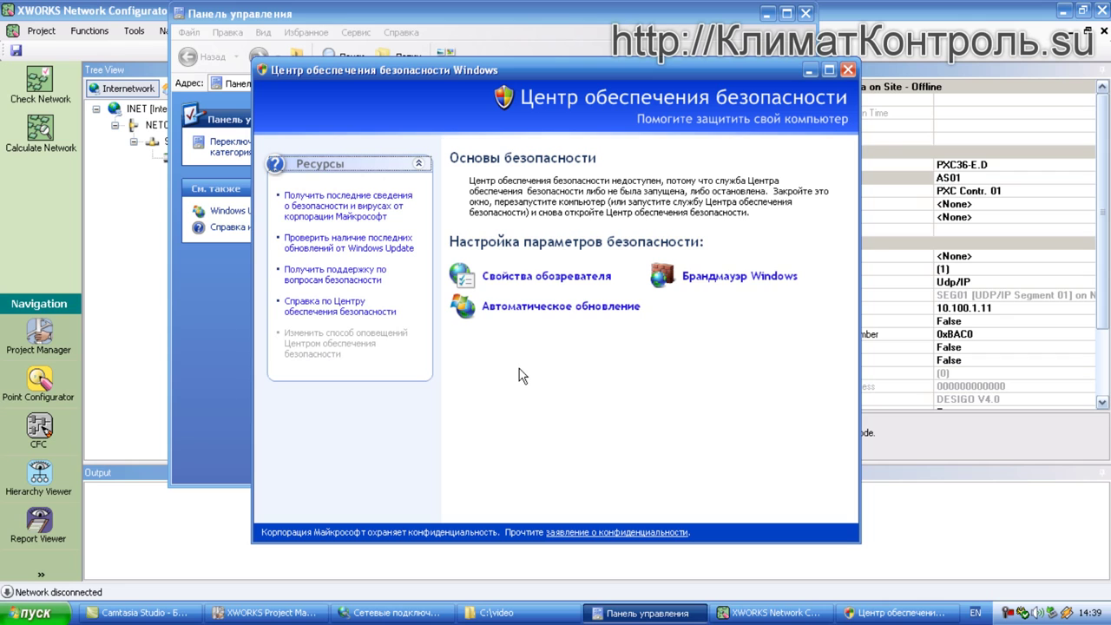
Recheck the Windows Firewall on/off setting, then close the Security Center and Control Panel
left_click(700, 278)
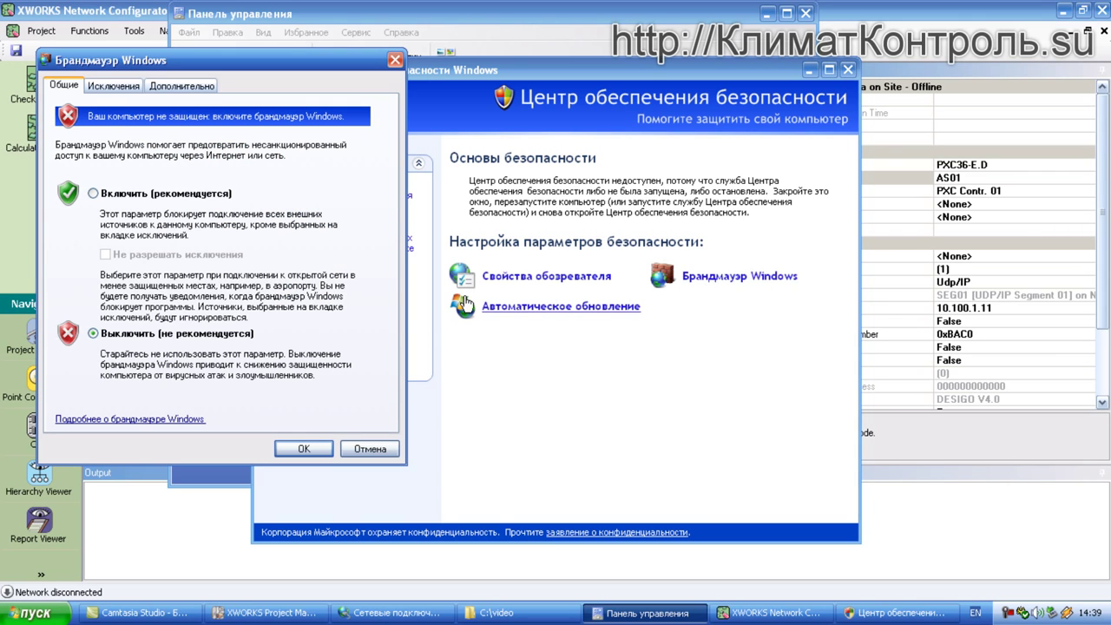
left_click(303, 449)
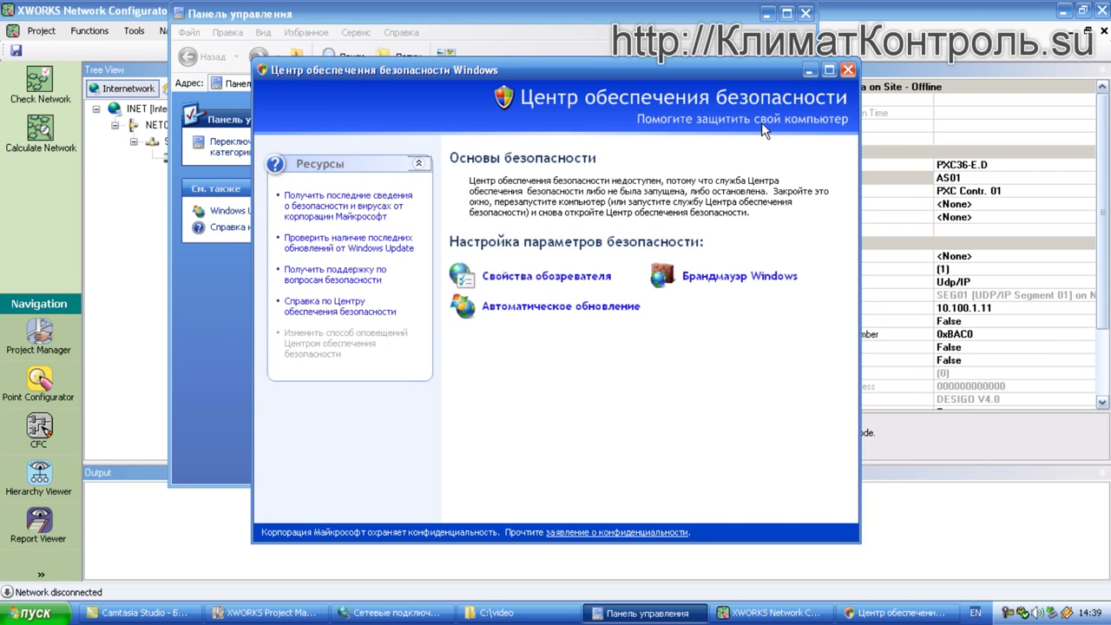
left_click(849, 70)
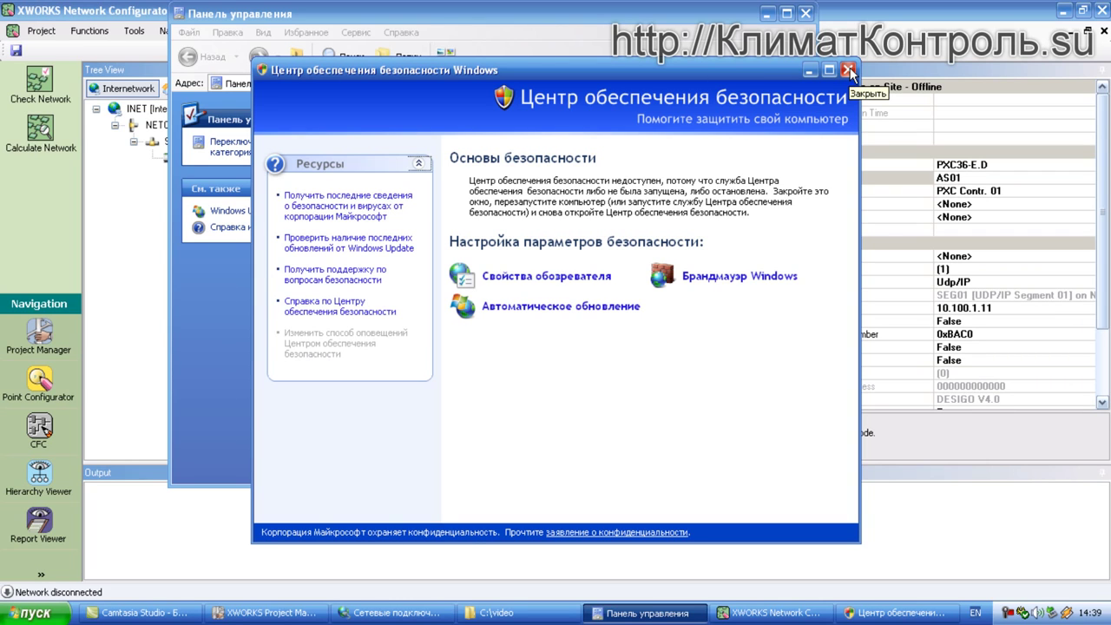
left_click(849, 70)
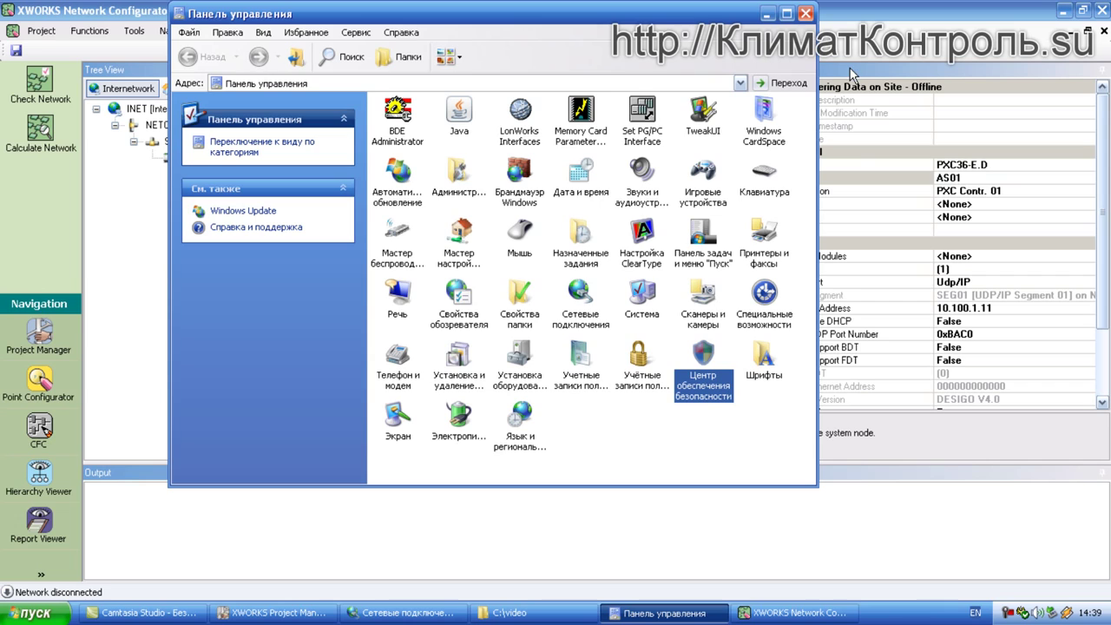
left_click(805, 14)
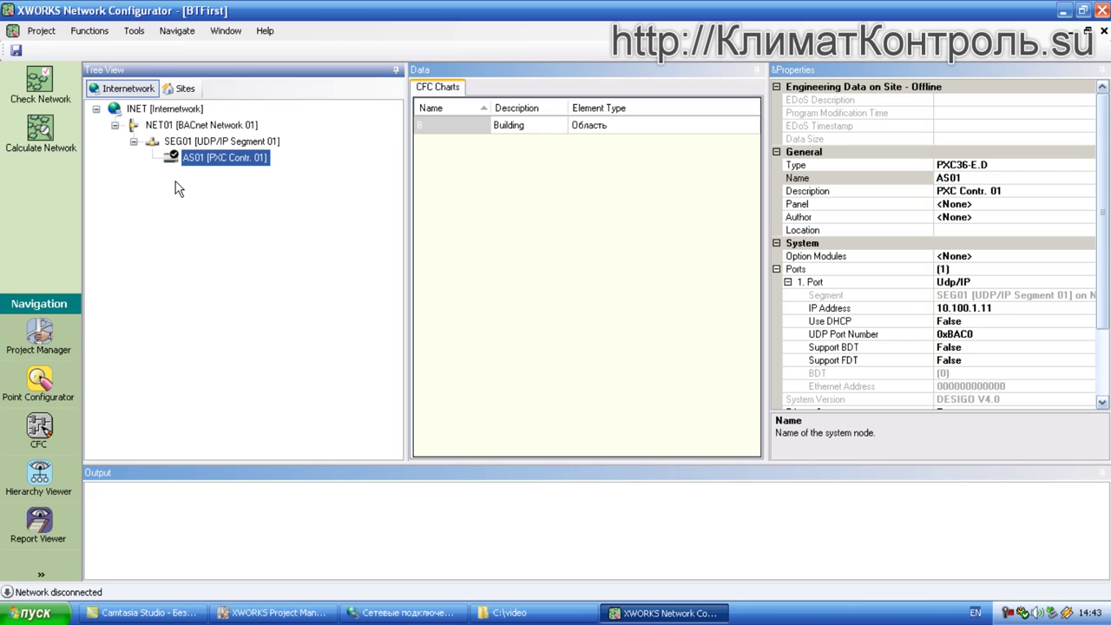
Check the order of adapters and bindings in the advanced Network Connections settings, then return to XWORKS Network Configurator
left_click(404, 609)
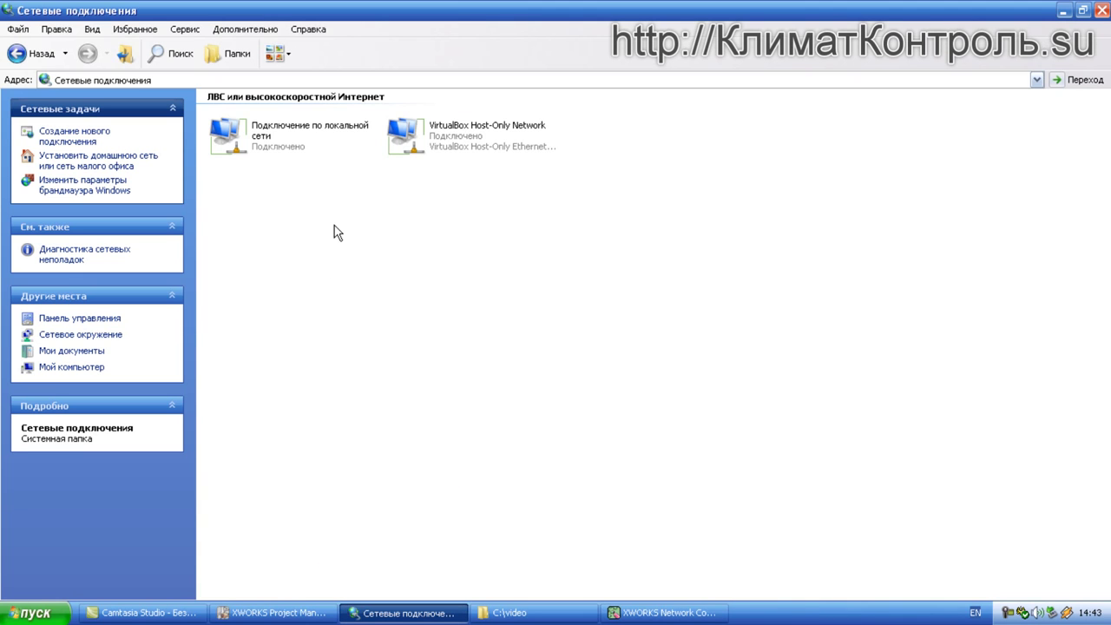
left_click(251, 31)
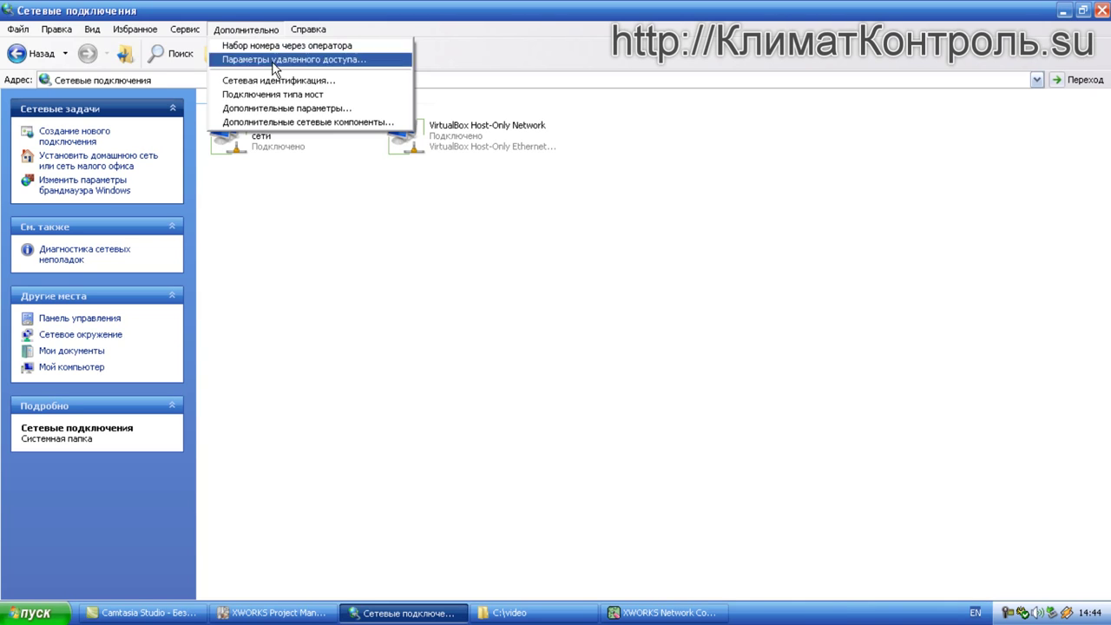
left_click(321, 111)
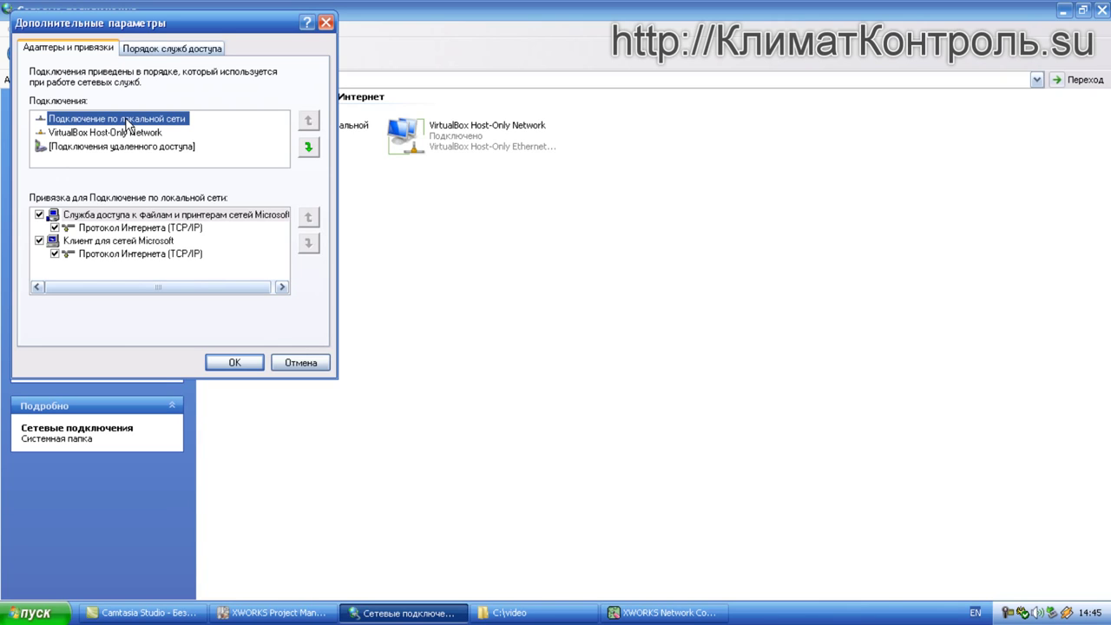
left_click(224, 361)
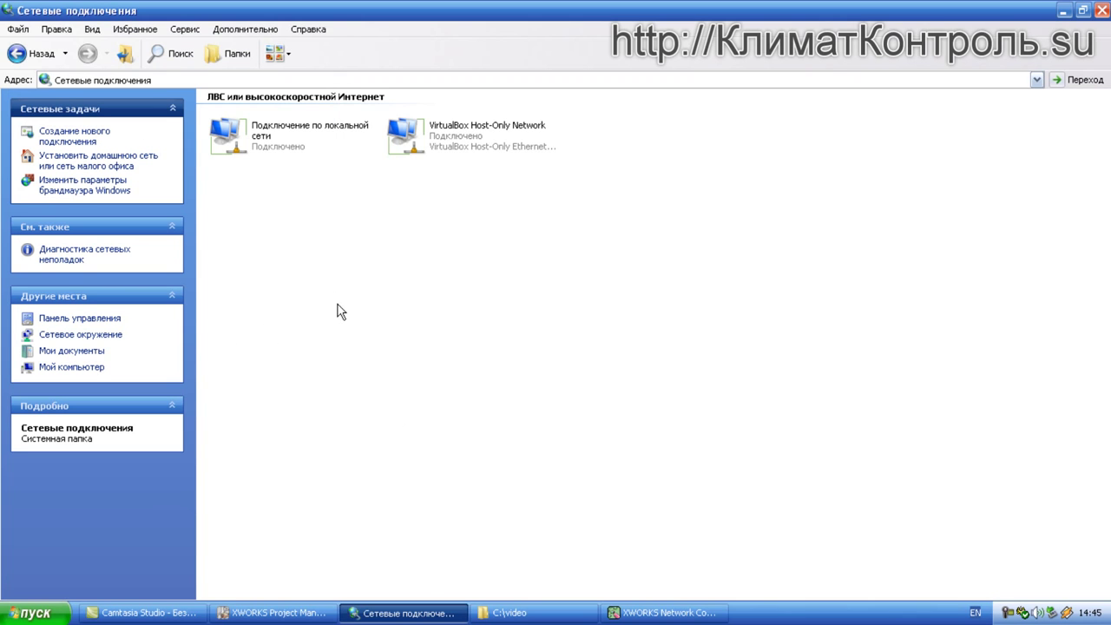
left_click(408, 614)
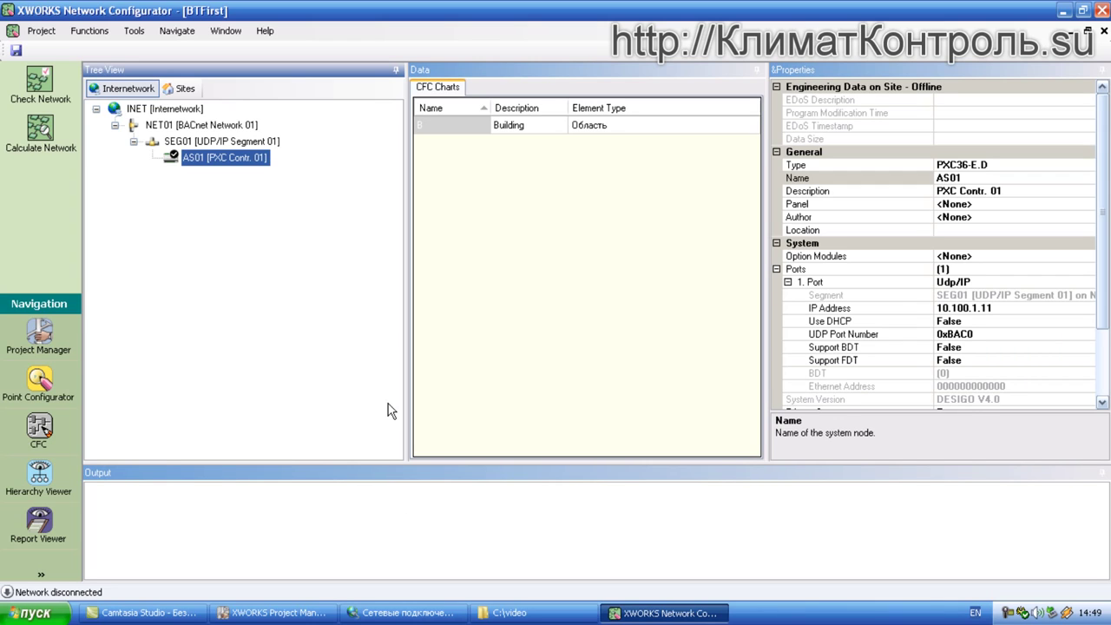
Start node setup for automation station AS01 and add a connection over the IP medium
left_click_drag(407, 315, 376, 316)
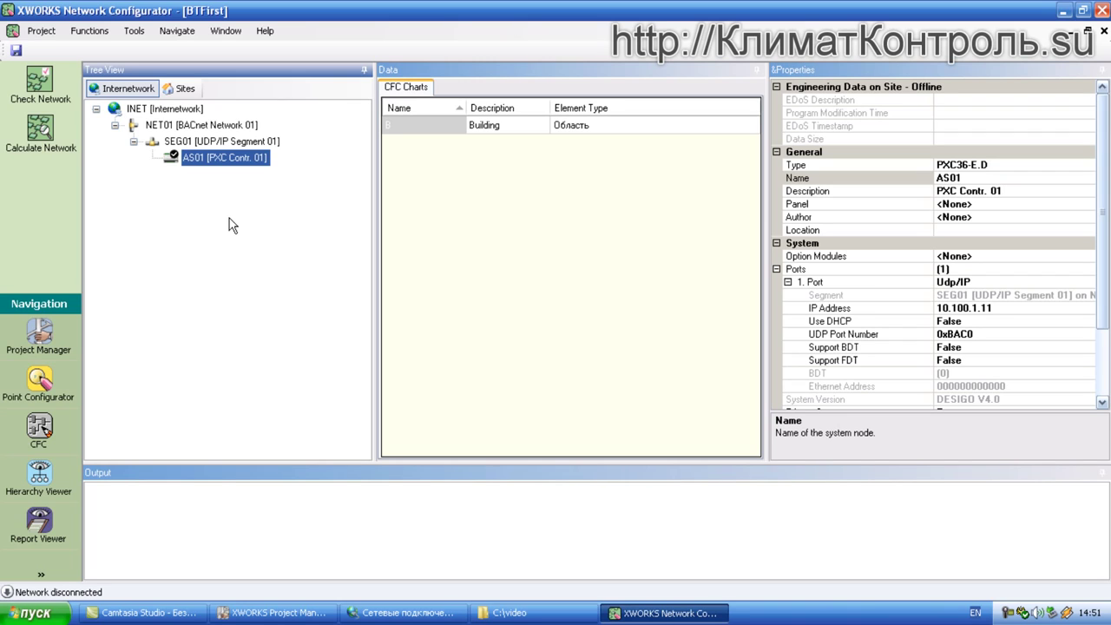
right_click(219, 165)
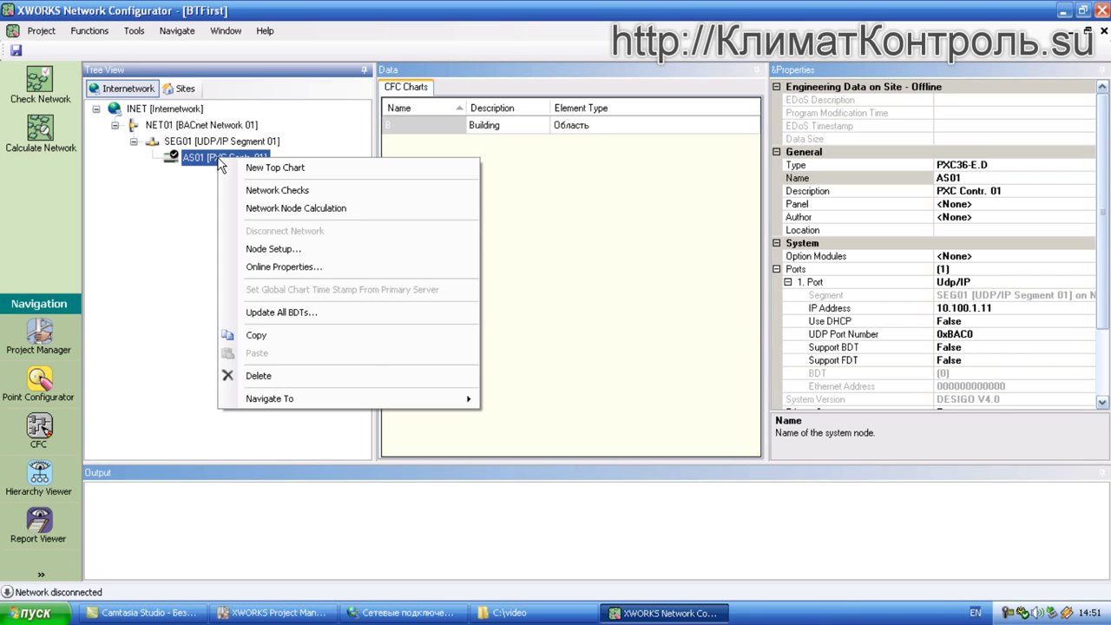
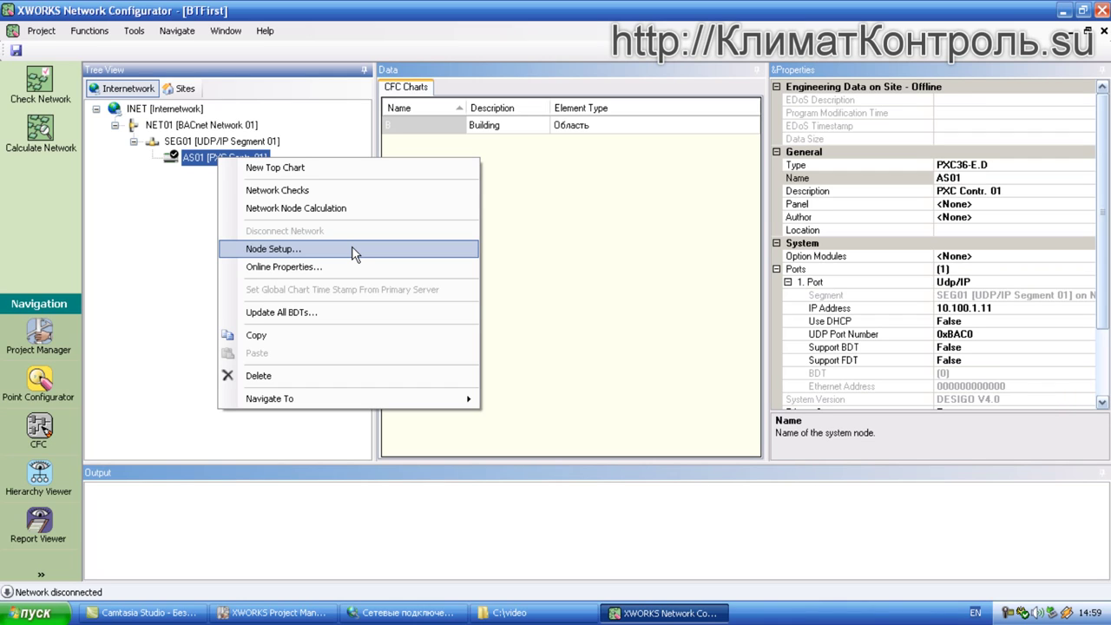
left_click(354, 250)
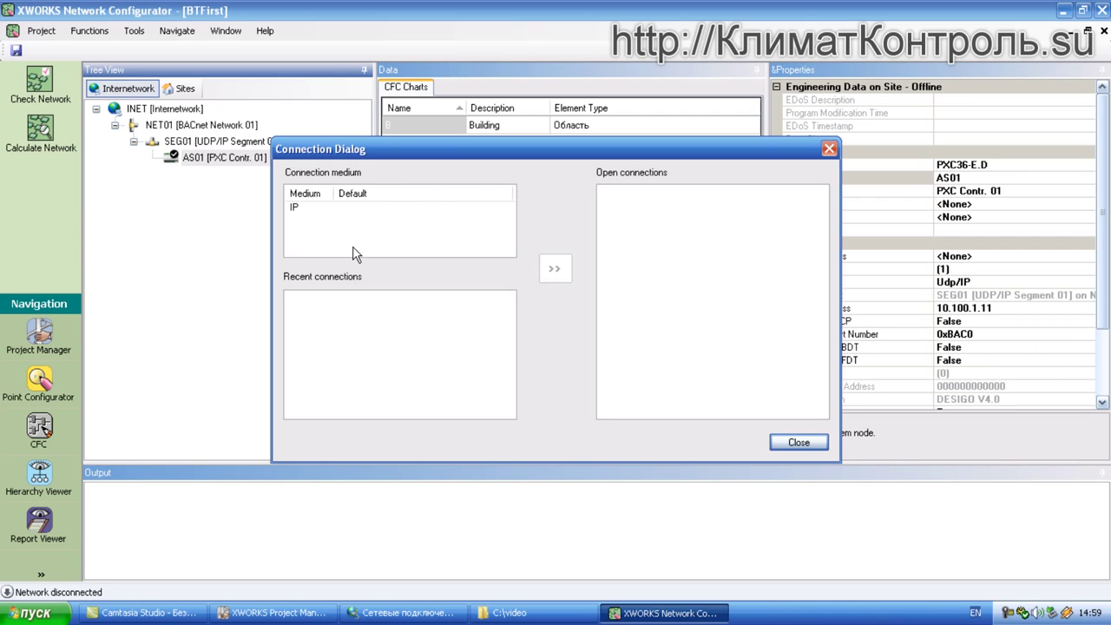
left_click(295, 209)
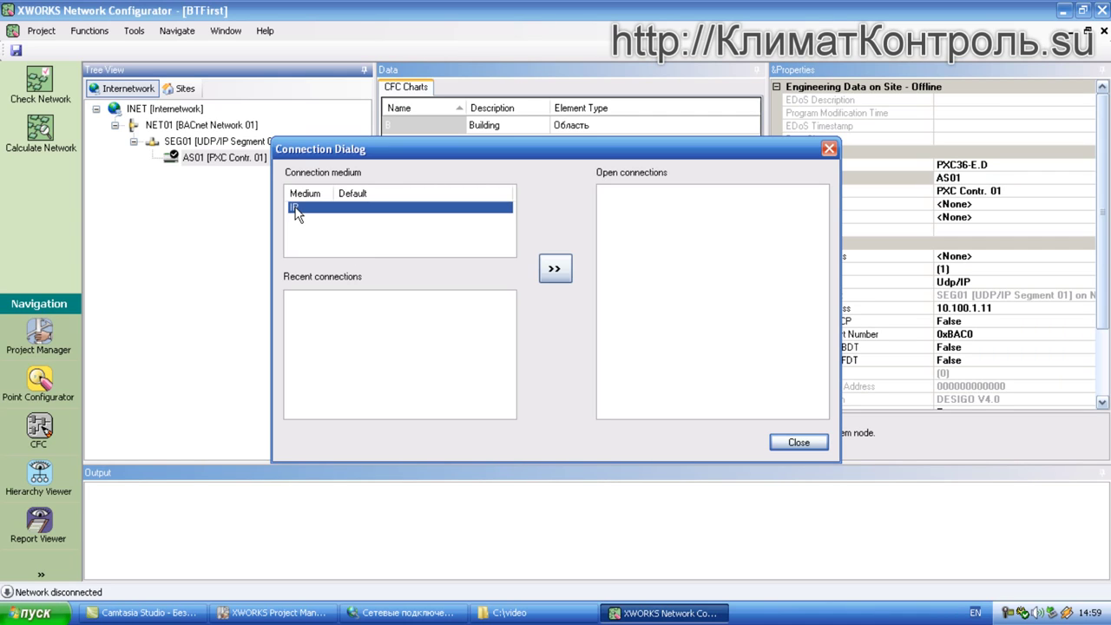
left_click(554, 271)
left_click(556, 271)
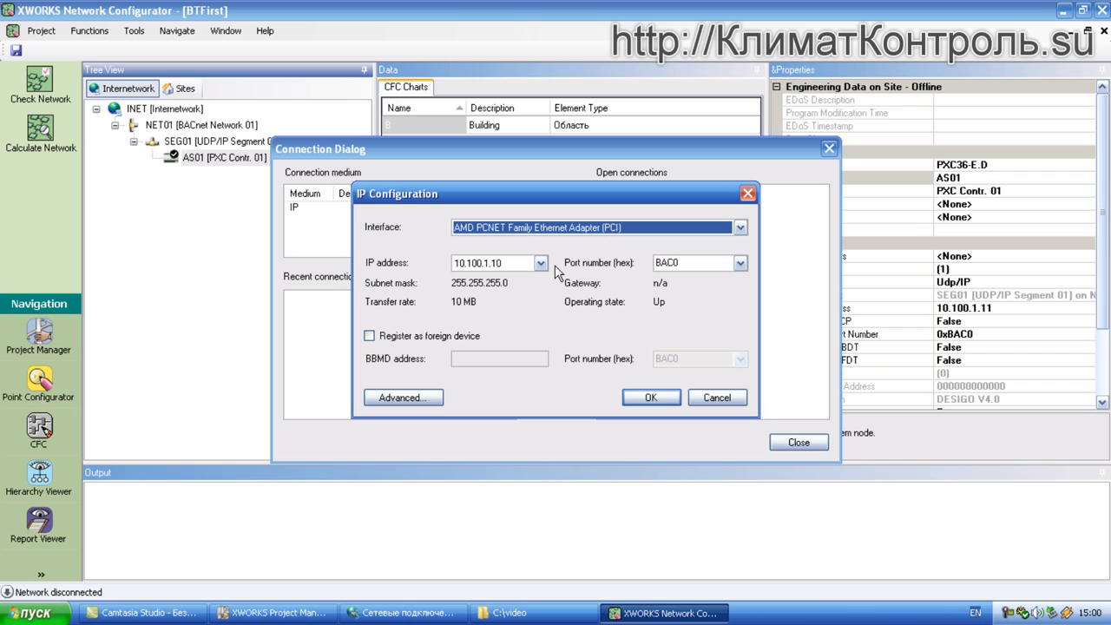
Keep AMD PCNET Family Ethernet Adapter (PCI) as the interface and confirm the IP configuration
left_click(740, 227)
left_click(739, 227)
left_click(741, 228)
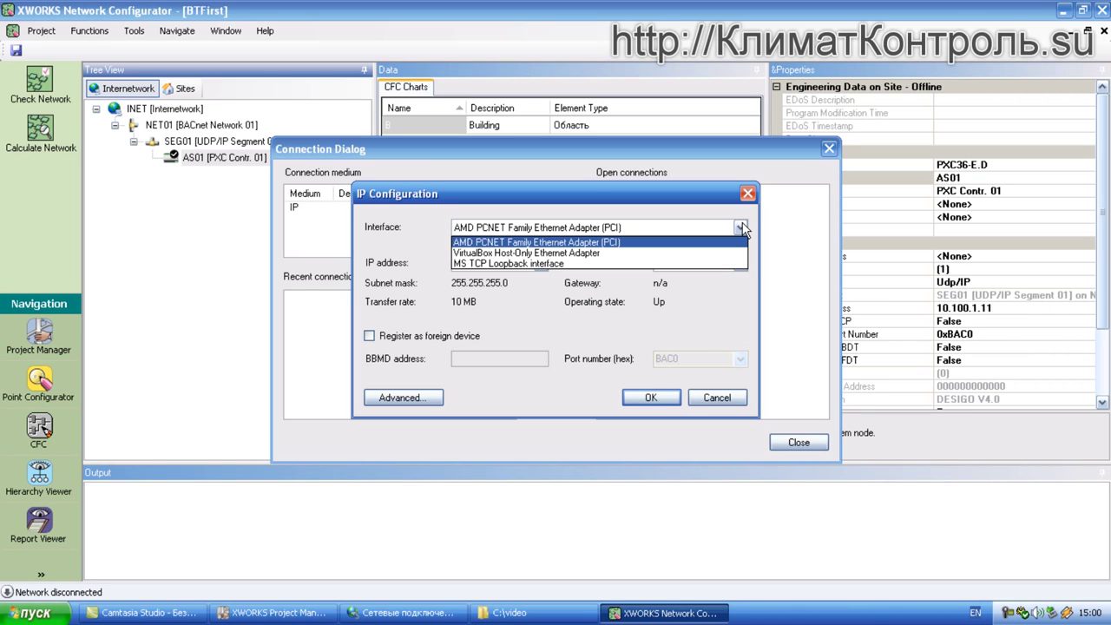
left_click(742, 228)
left_click(643, 400)
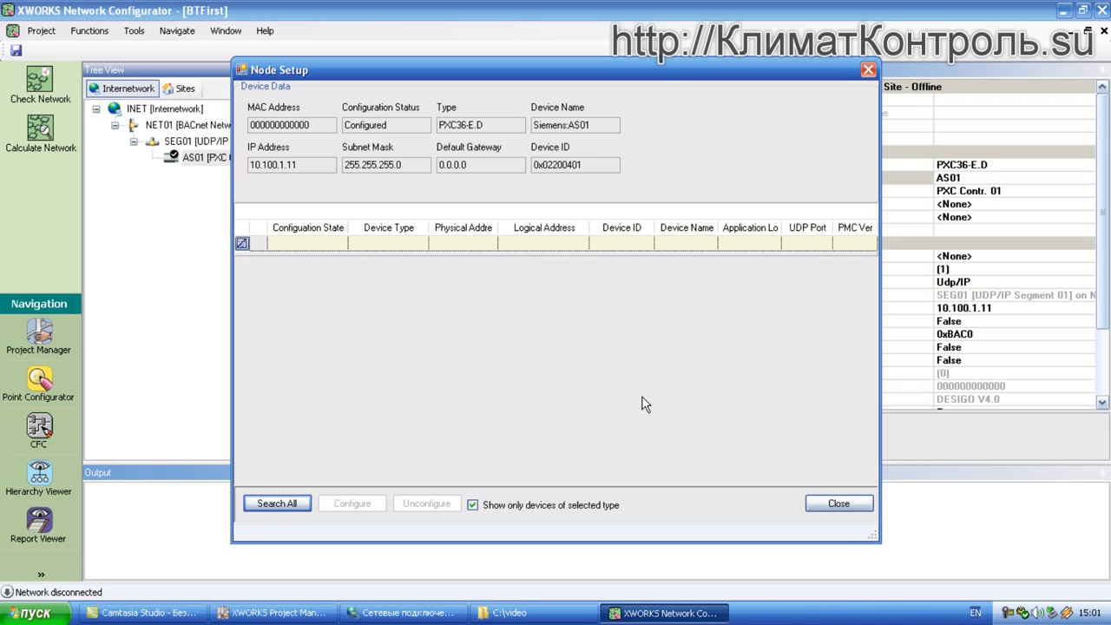
Search for all devices without limiting them to the selected type, then close Node Setup
left_click_drag(566, 68, 557, 54)
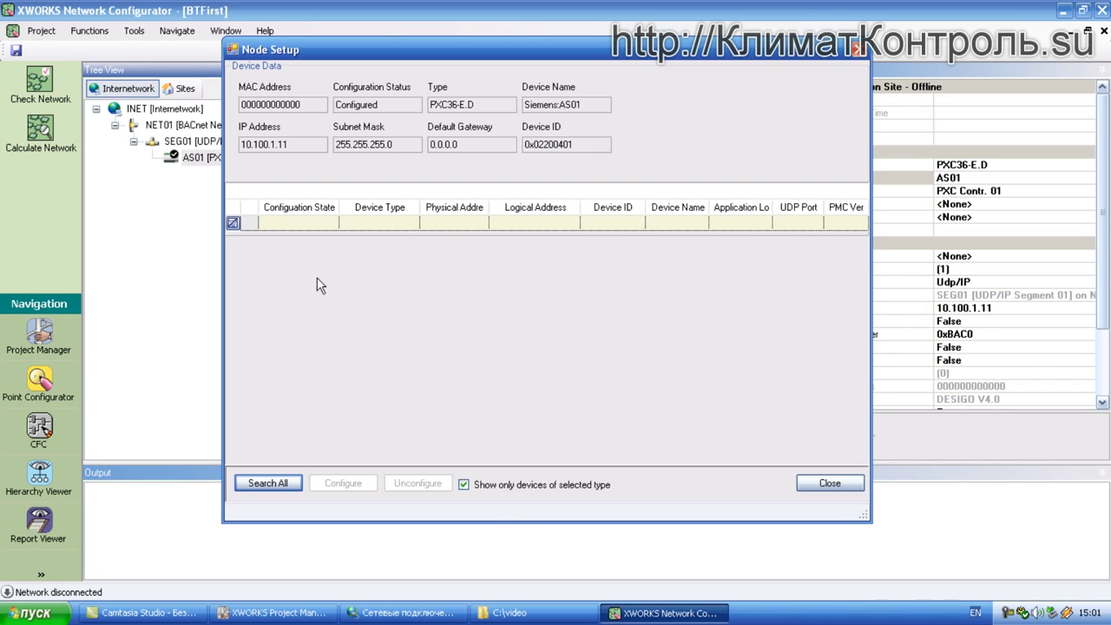
left_click(465, 490)
left_click(280, 484)
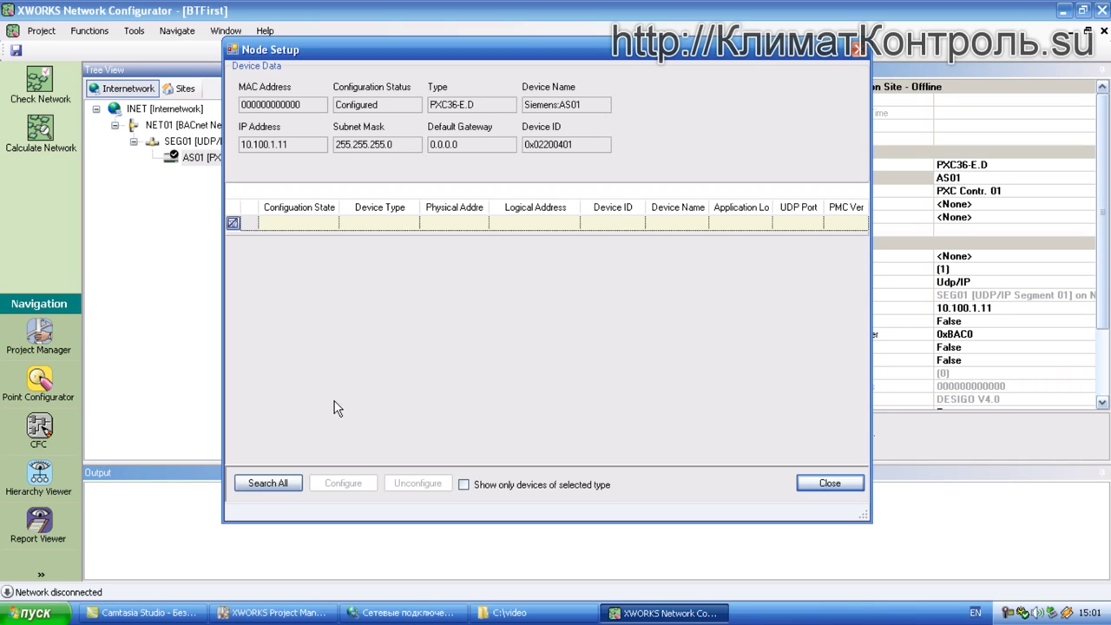
left_click(270, 484)
left_click(833, 485)
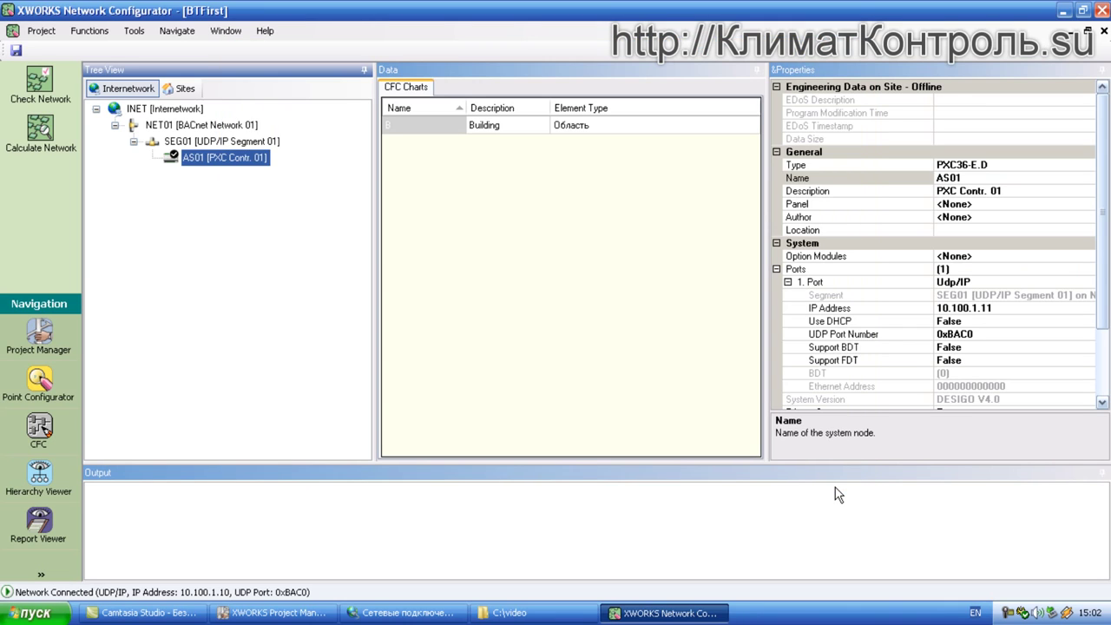
left_click(1009, 615)
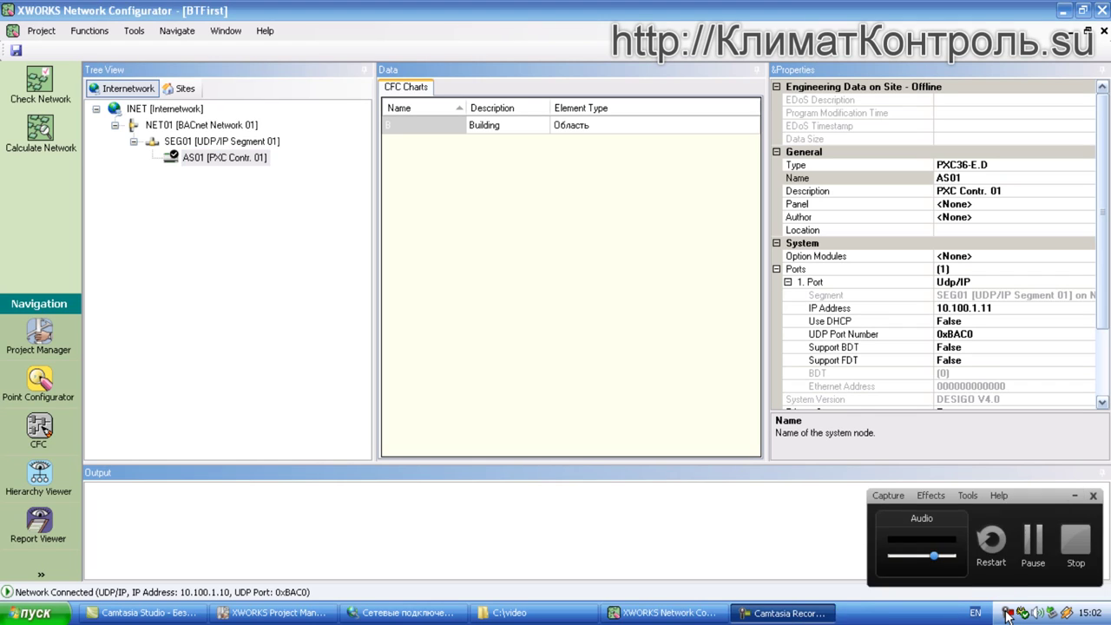
left_click(1035, 545)
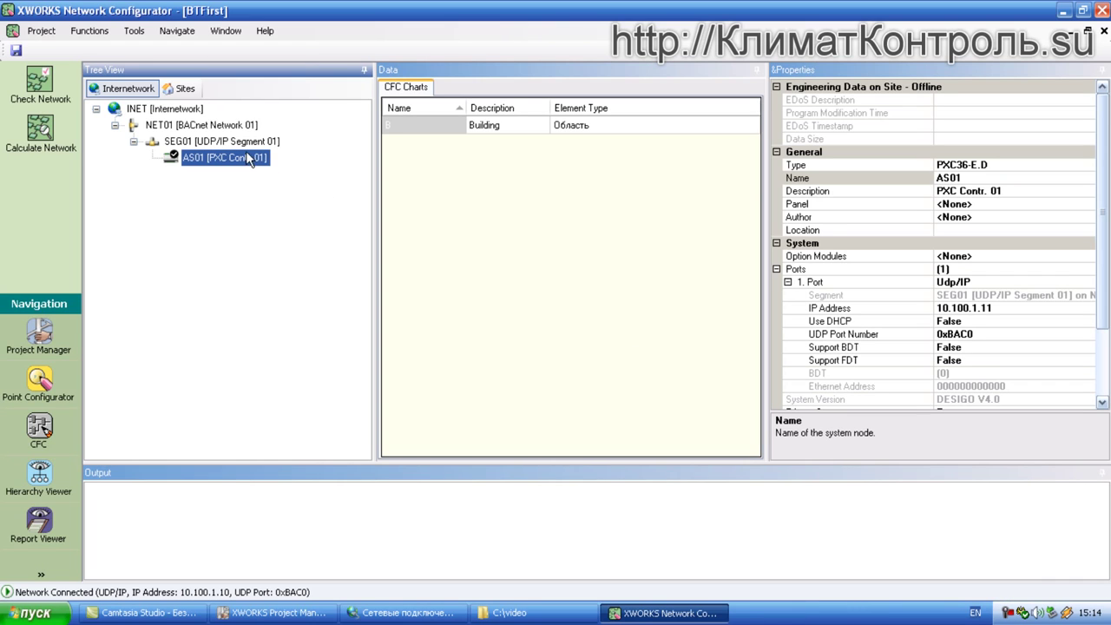
Disconnect AS01 from the network and start its node setup again
right_click(230, 158)
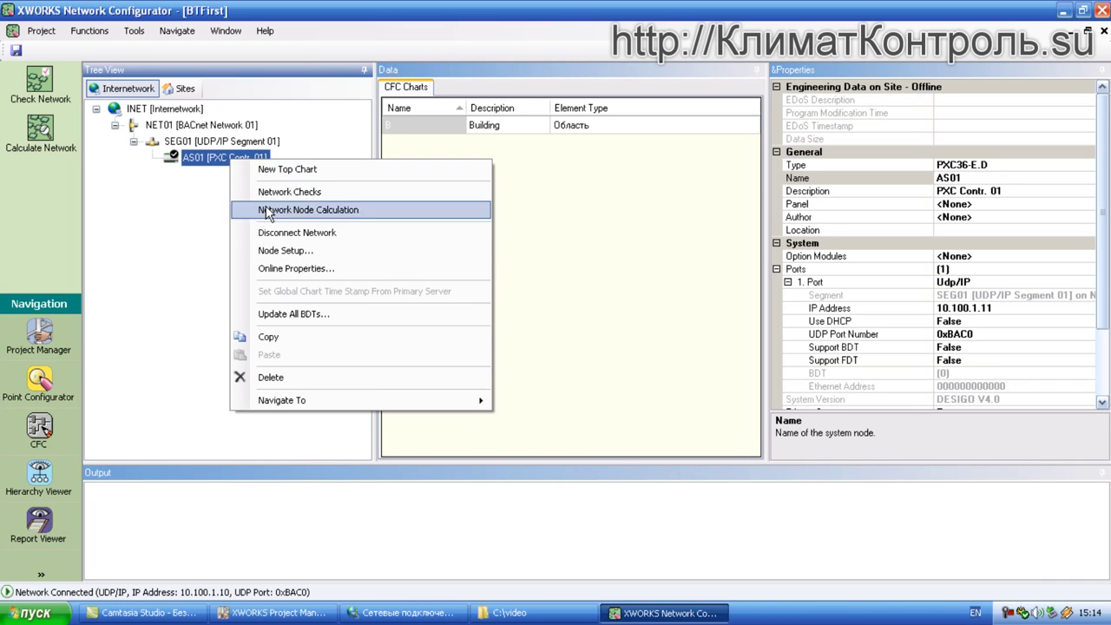
left_click(282, 232)
right_click(202, 160)
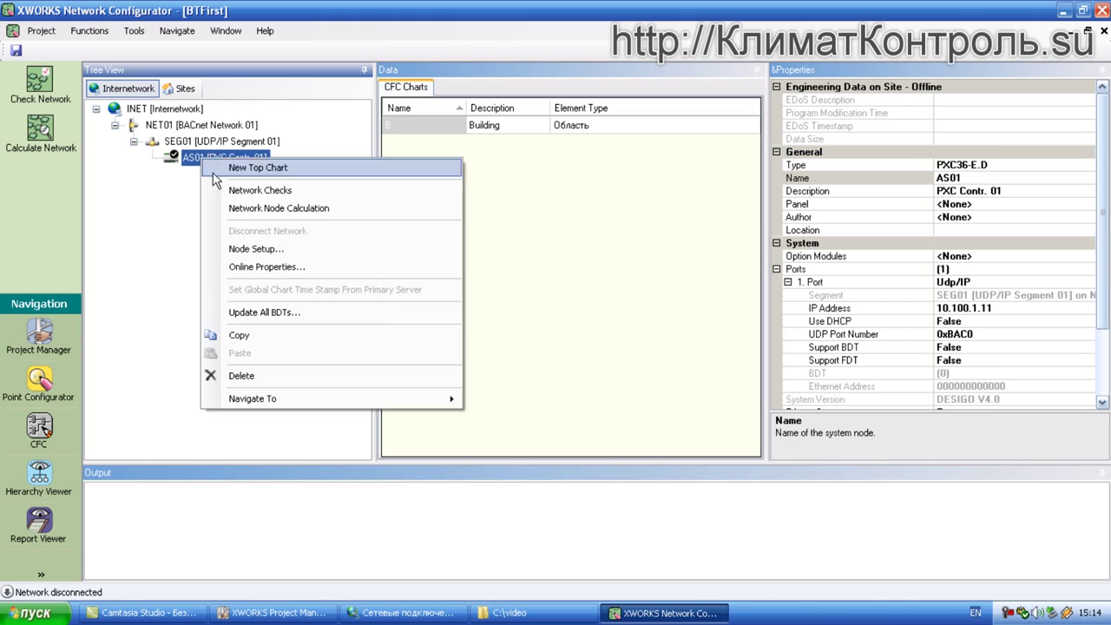
left_click(251, 249)
right_click(295, 308)
left_click(382, 343)
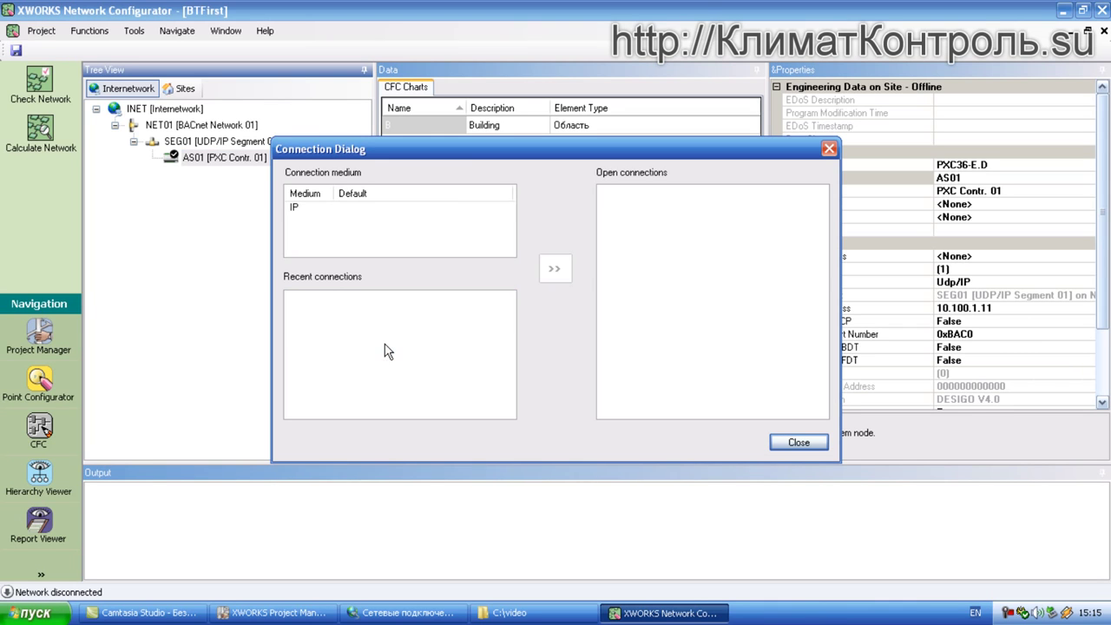
Reconnect over IP with the default configuration and search for all devices, not only those of the selected type
left_click(299, 209)
left_click(555, 268)
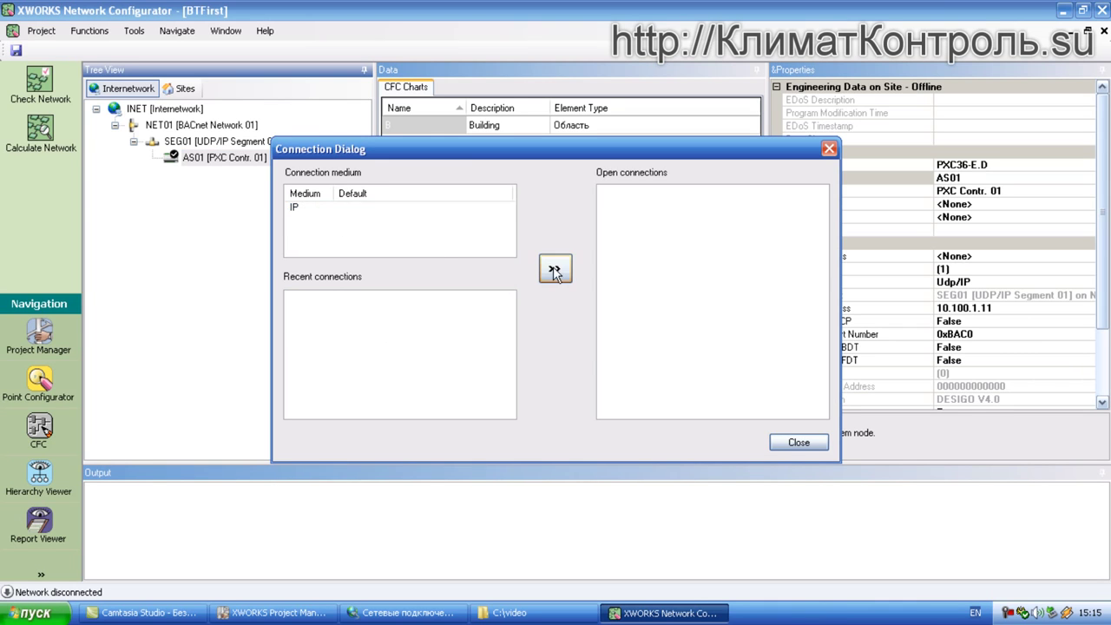
left_click(657, 405)
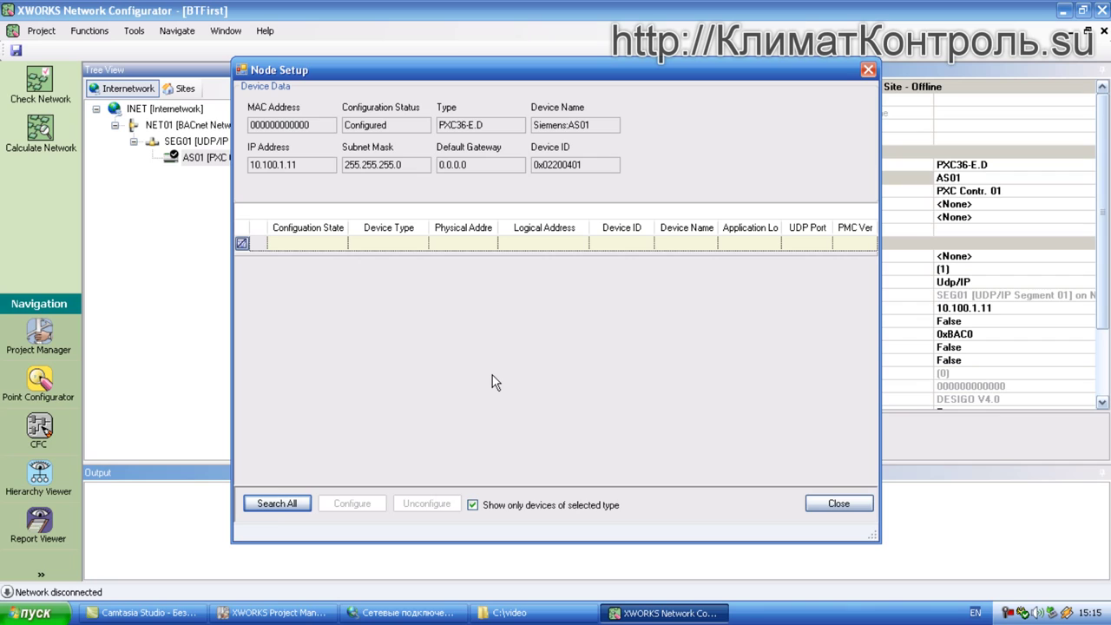
left_click(473, 503)
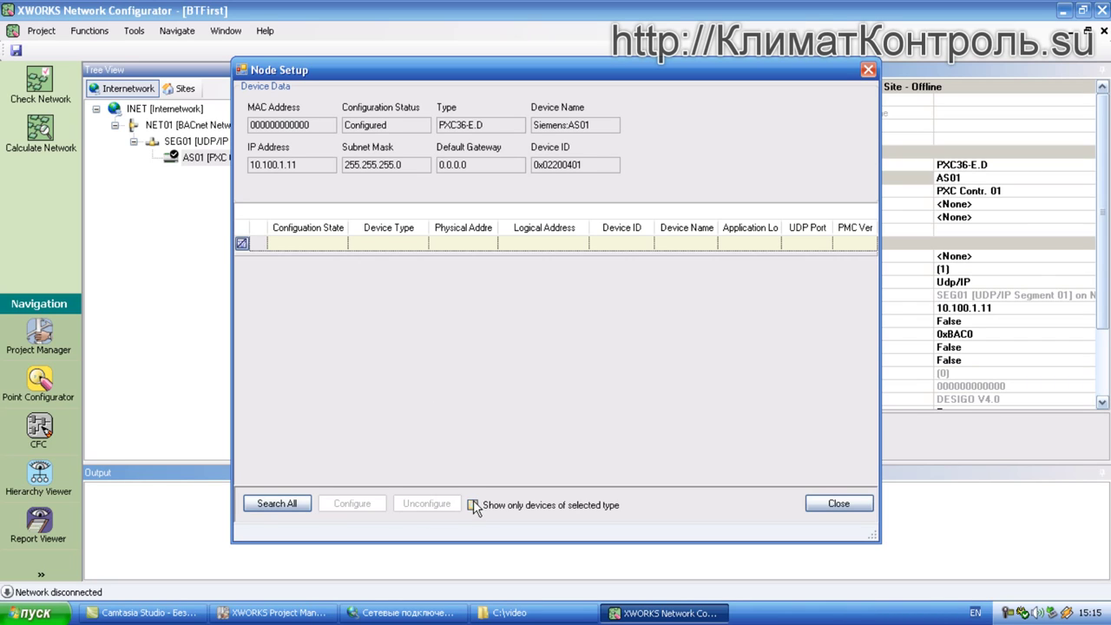
left_click(272, 505)
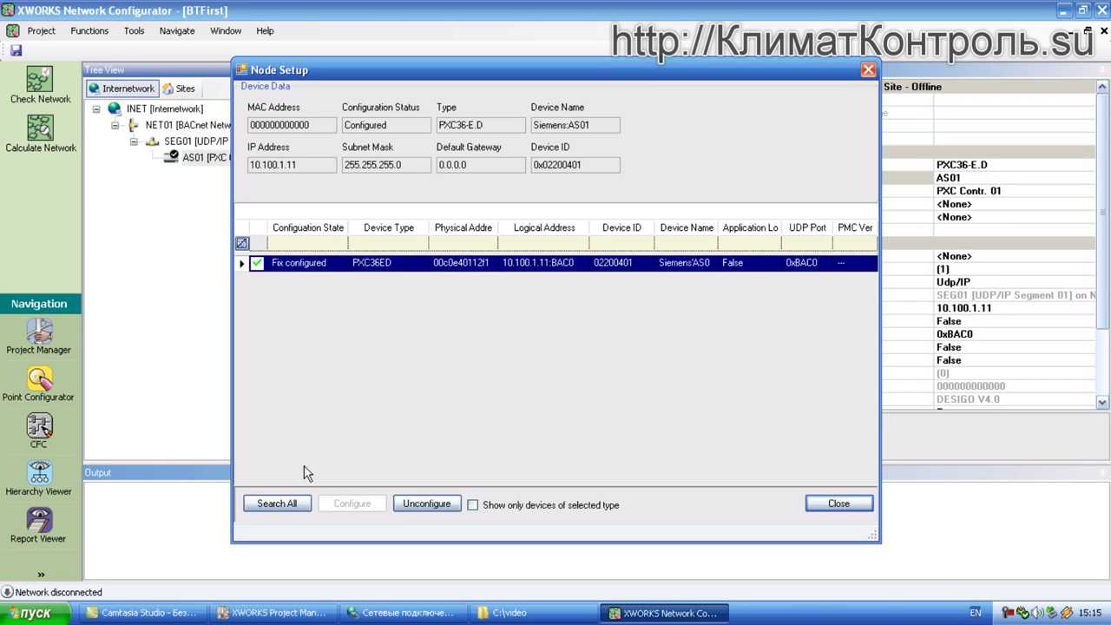
Check the local area connection's available commands in Сетевые подключения, then return to XWORKS Network Configurator
left_click(524, 9)
left_click(409, 613)
right_click(254, 139)
left_click(513, 309)
left_click(662, 613)
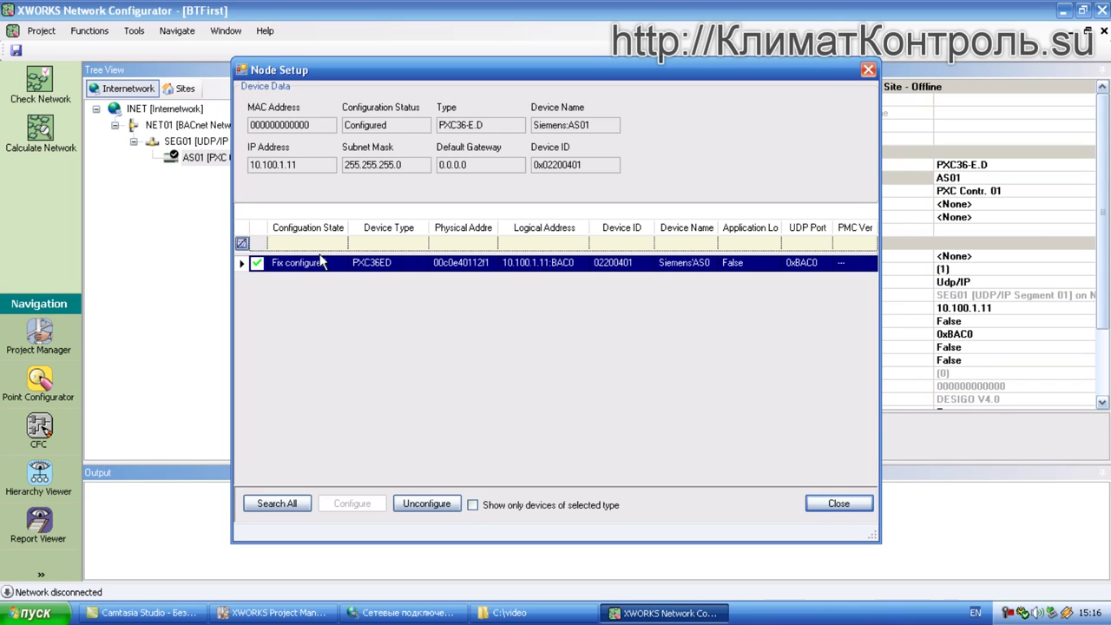
Send a wink to the PXC36ED controller in the Node Setup device list
right_click(299, 263)
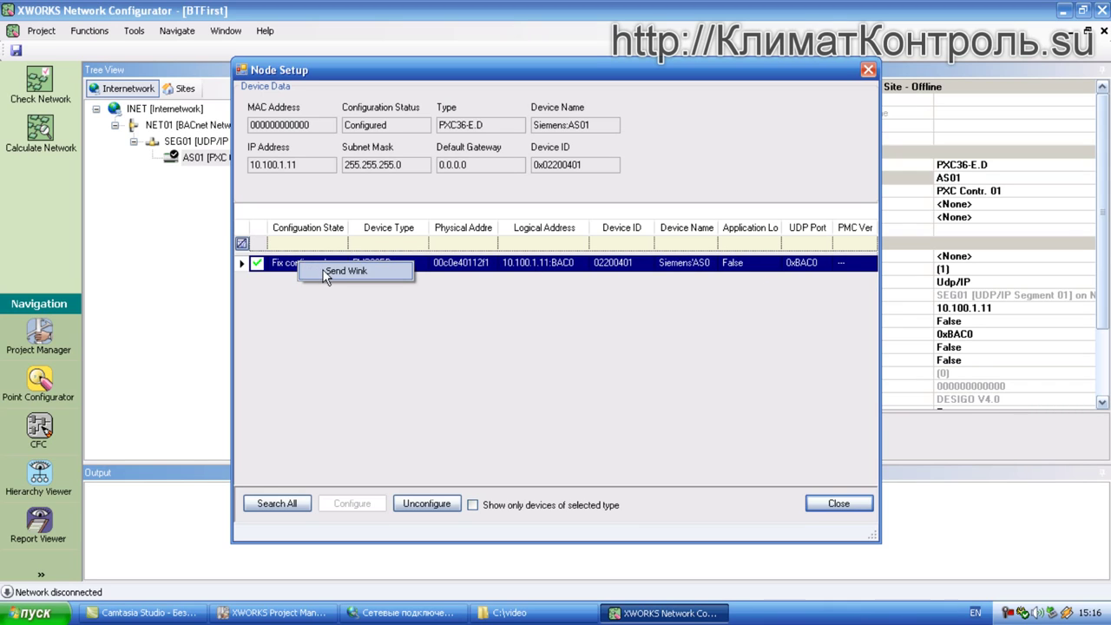
left_click(326, 271)
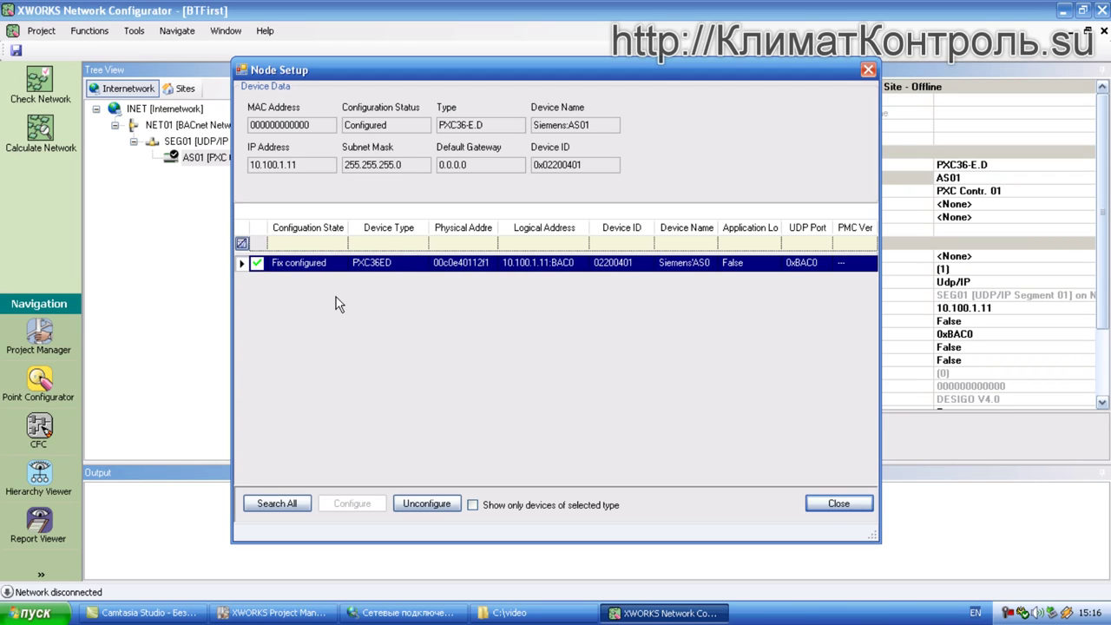
left_click(333, 311)
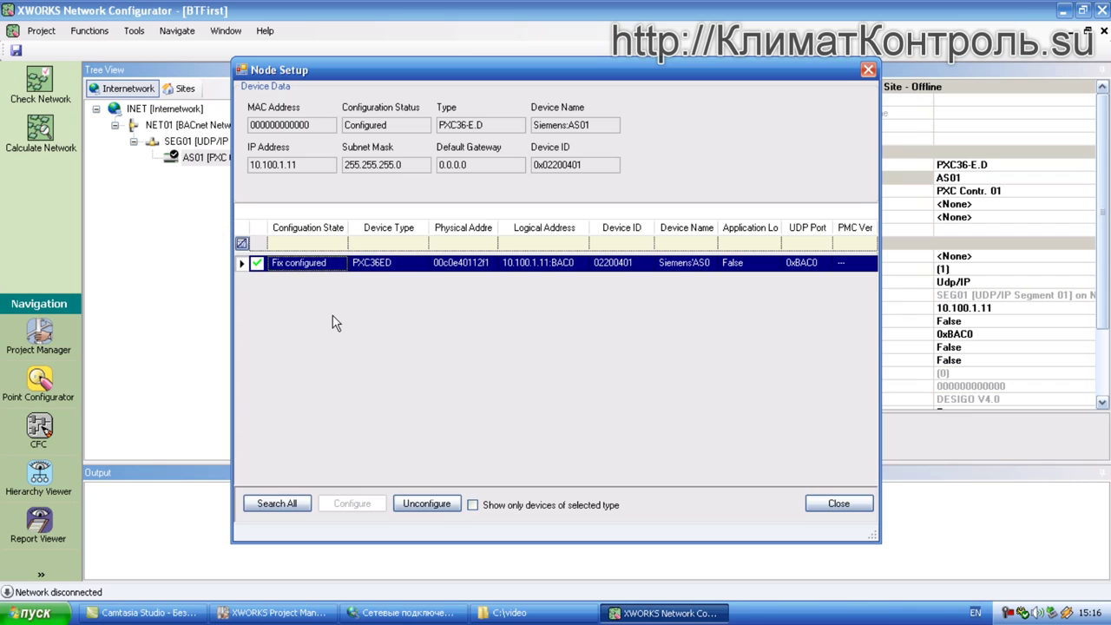
Repeat the search for all devices in Node Setup
left_click(395, 268)
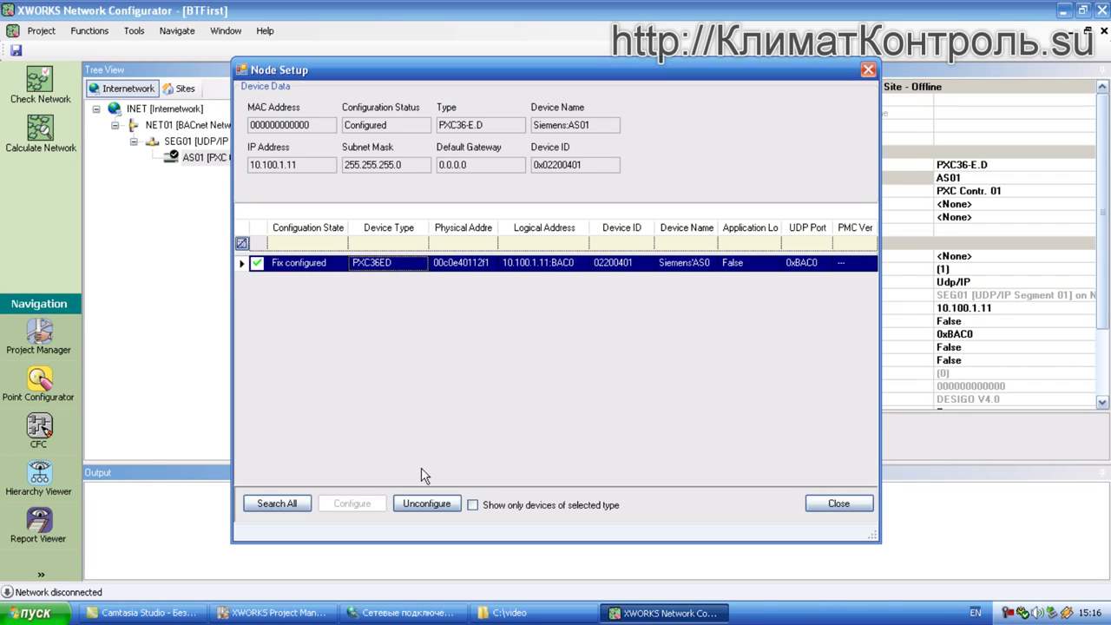
left_click(286, 502)
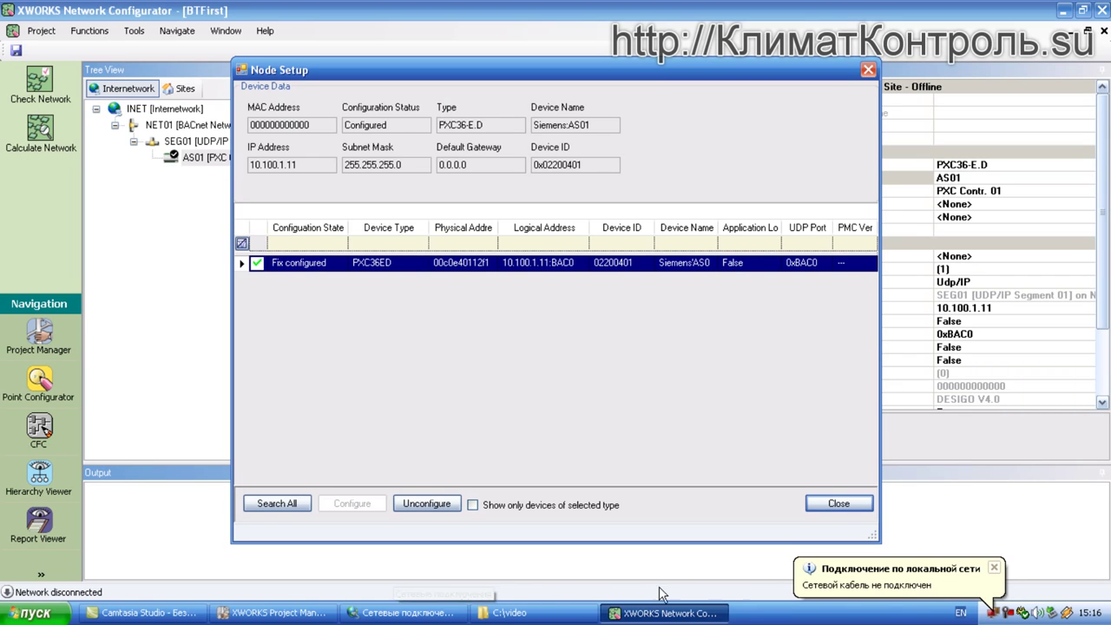
left_click(567, 64)
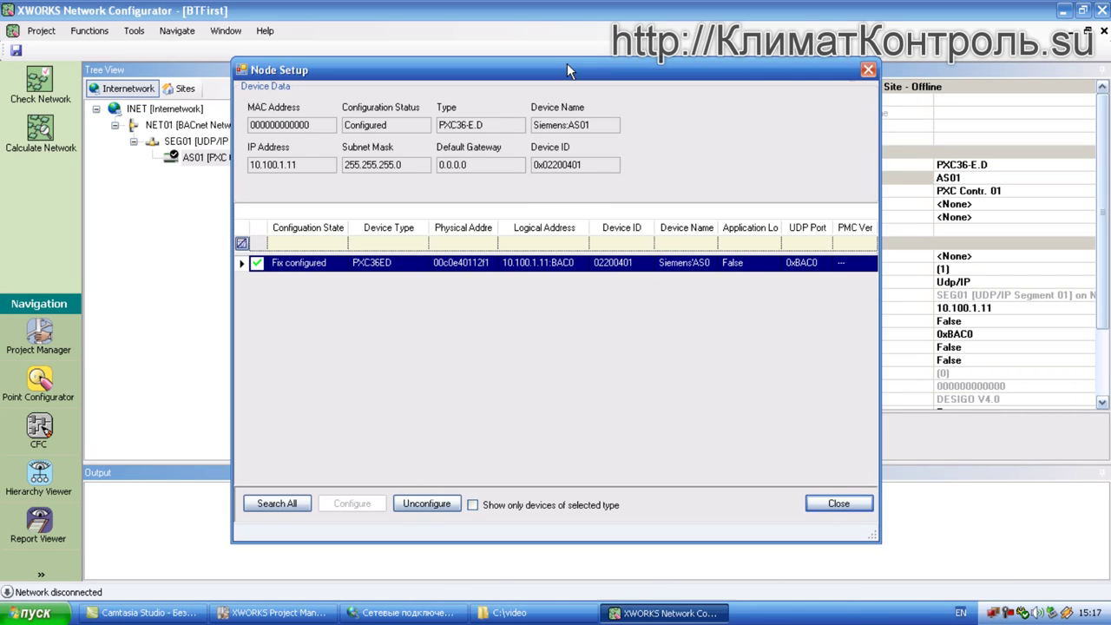
left_click(1018, 613)
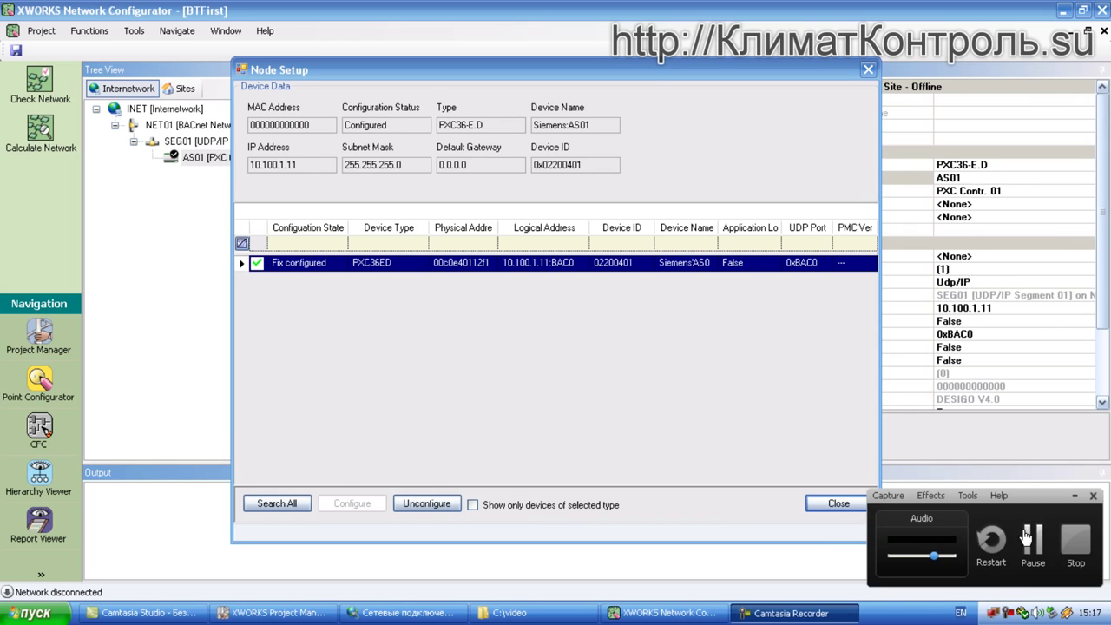
left_click(1031, 540)
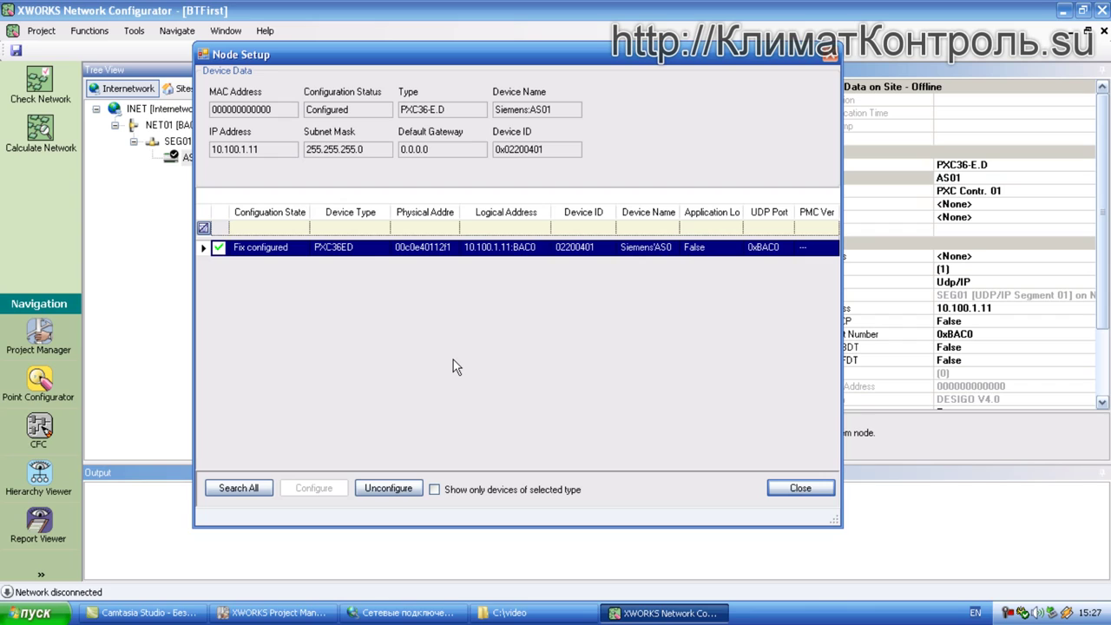
Close Node Setup, then navigate from AS01 to the CFC editor and maximize its window
left_click(800, 489)
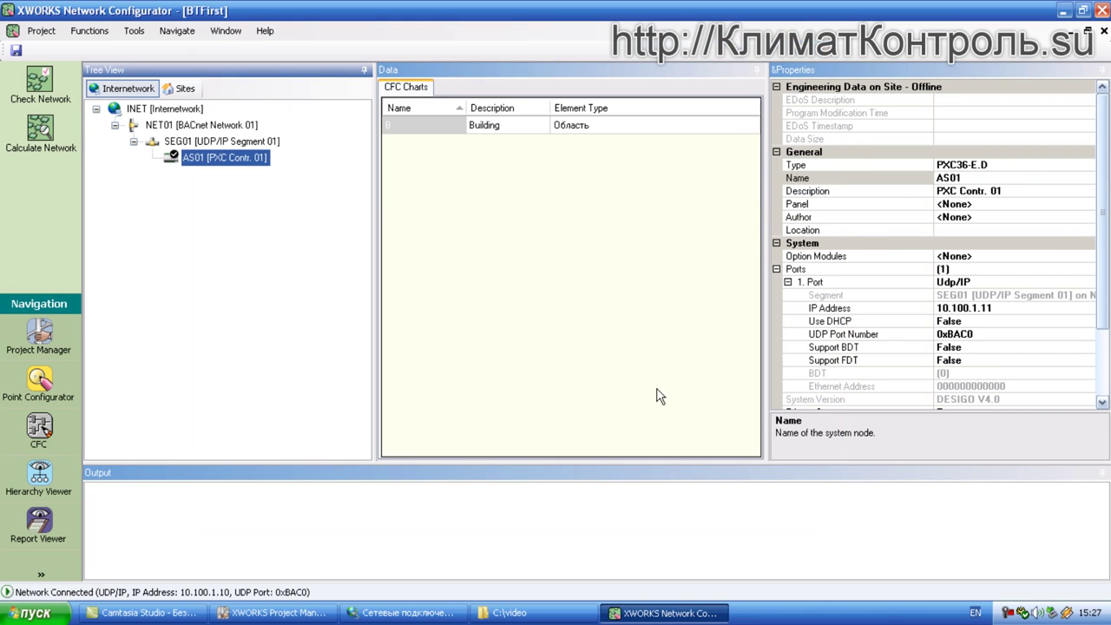
right_click(224, 165)
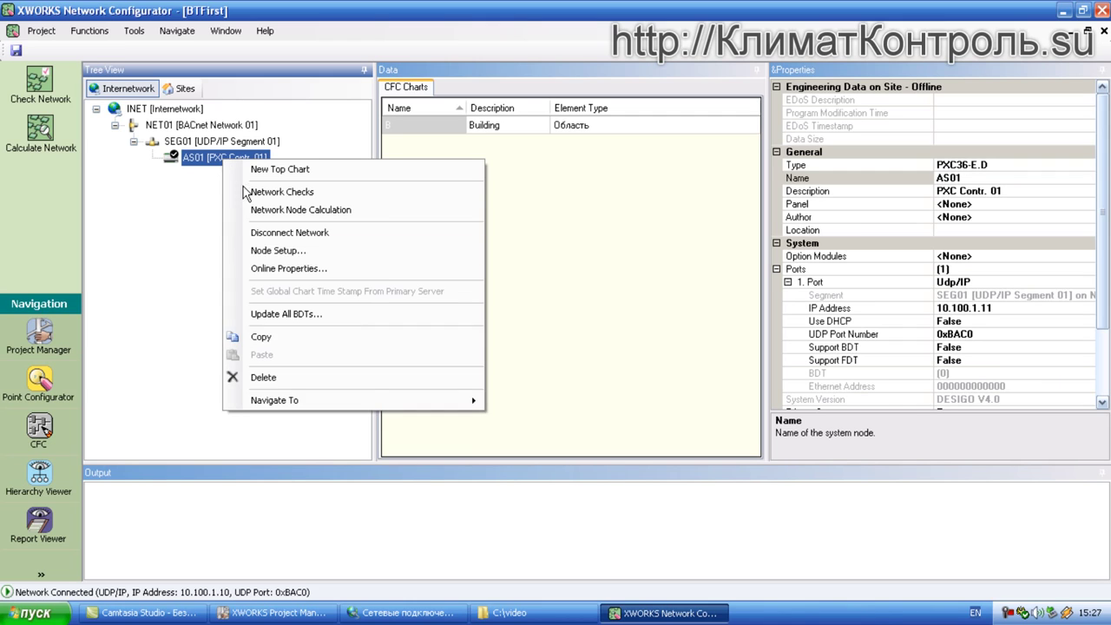
mouse_move(457, 405)
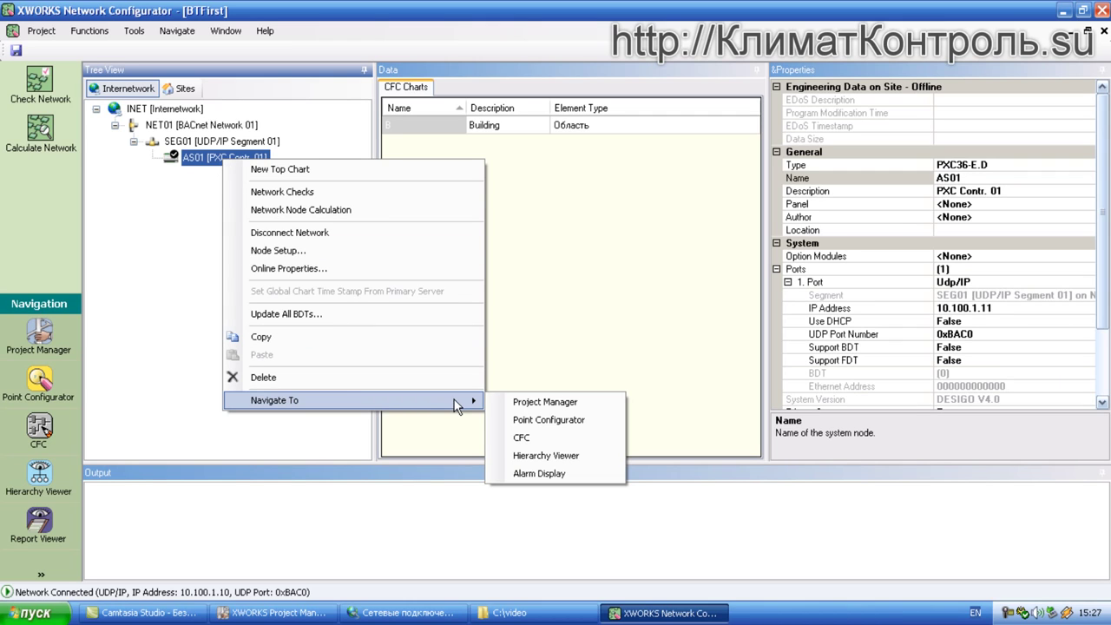
left_click(552, 437)
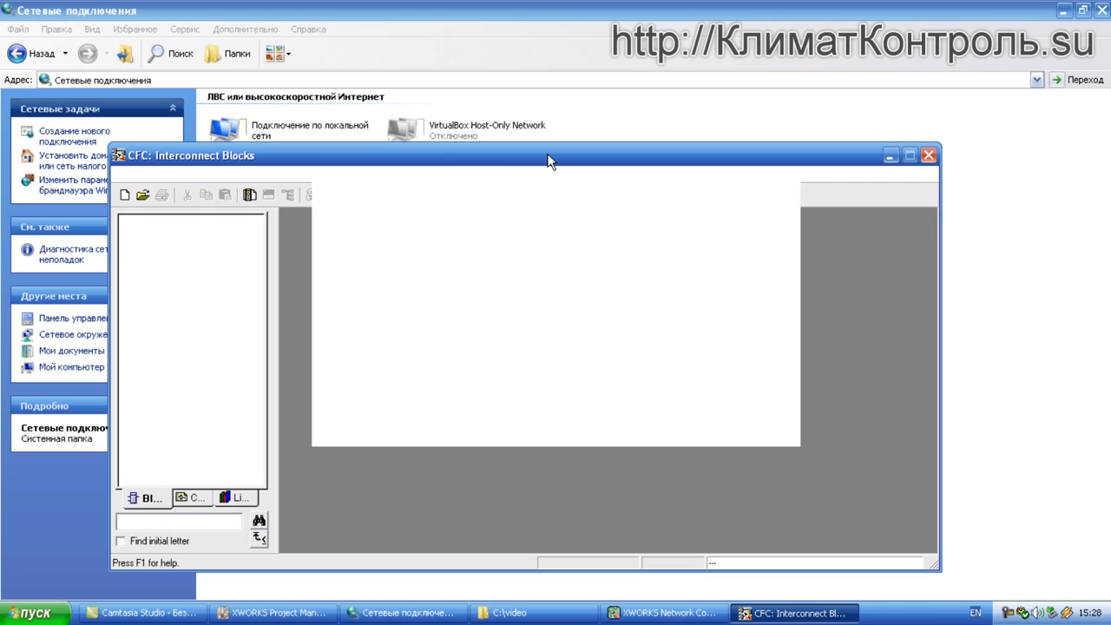
double_click(547, 159)
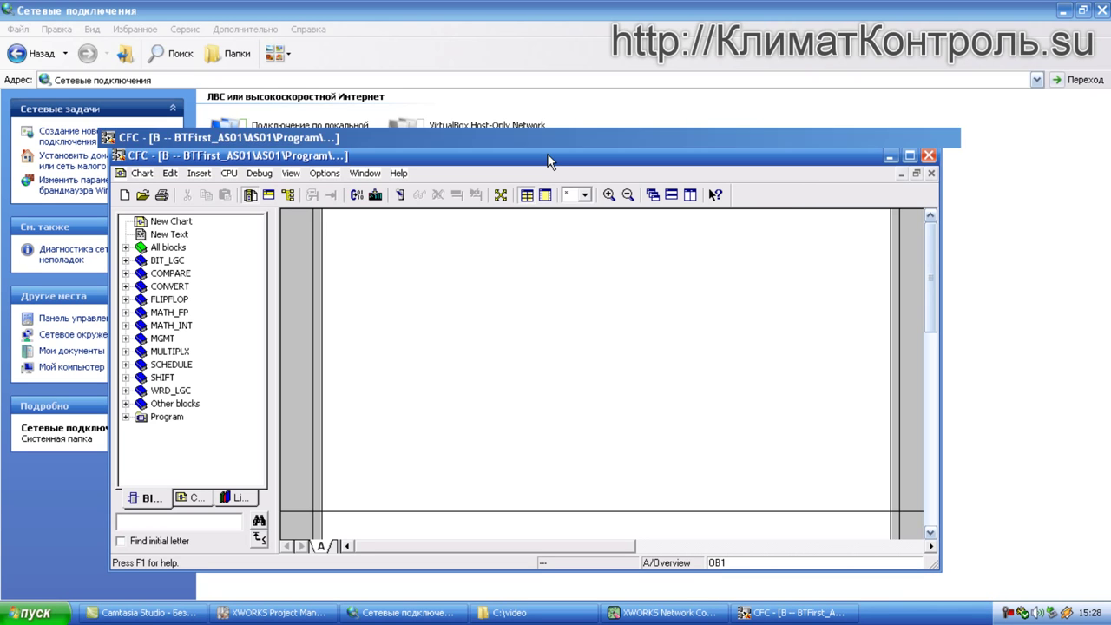
left_click(1022, 610)
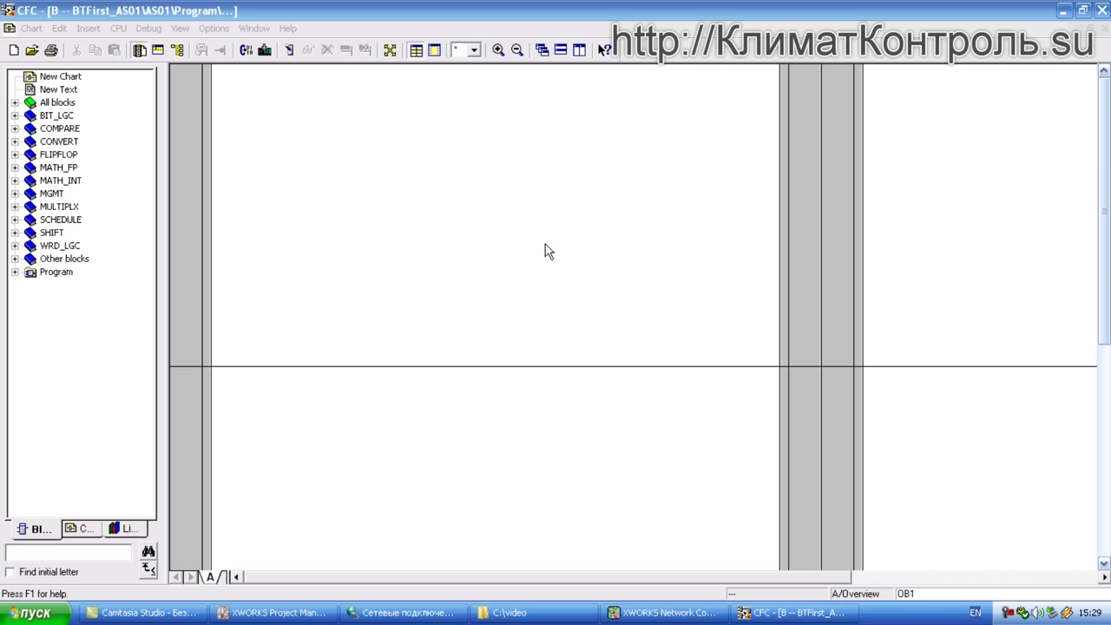
Close the C:\video folder window and return to the CFC chart editor
right_click(540, 612)
left_click(560, 605)
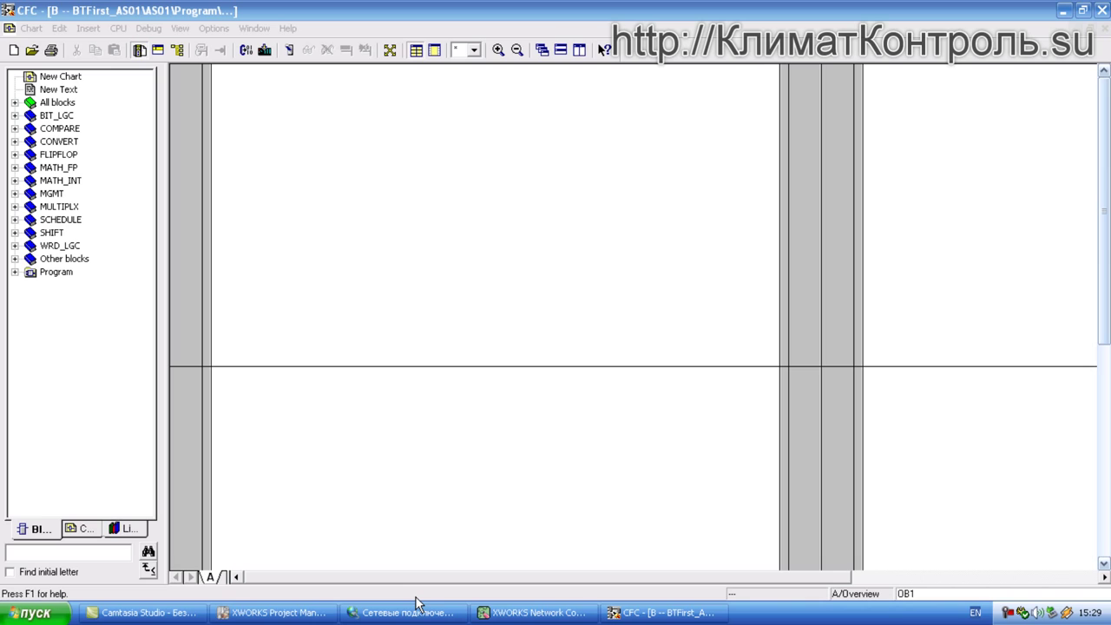
left_click(289, 18)
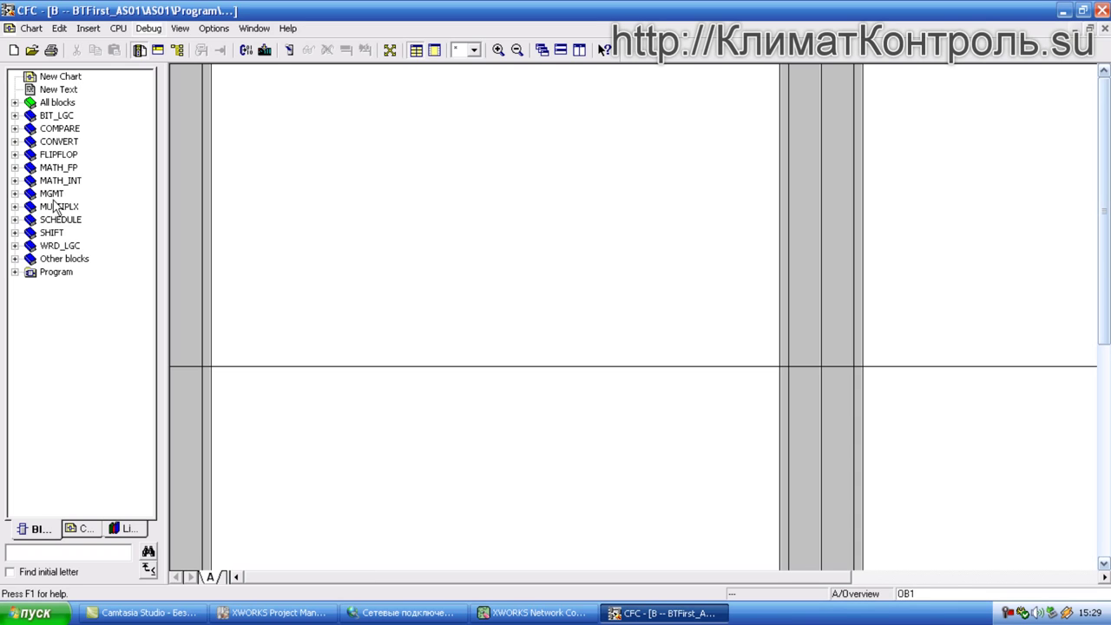
Show the PXFwLibV0400 library in the catalog, expand FwBlocks\Blocks and its IO family, and widen the catalog
left_click(127, 531)
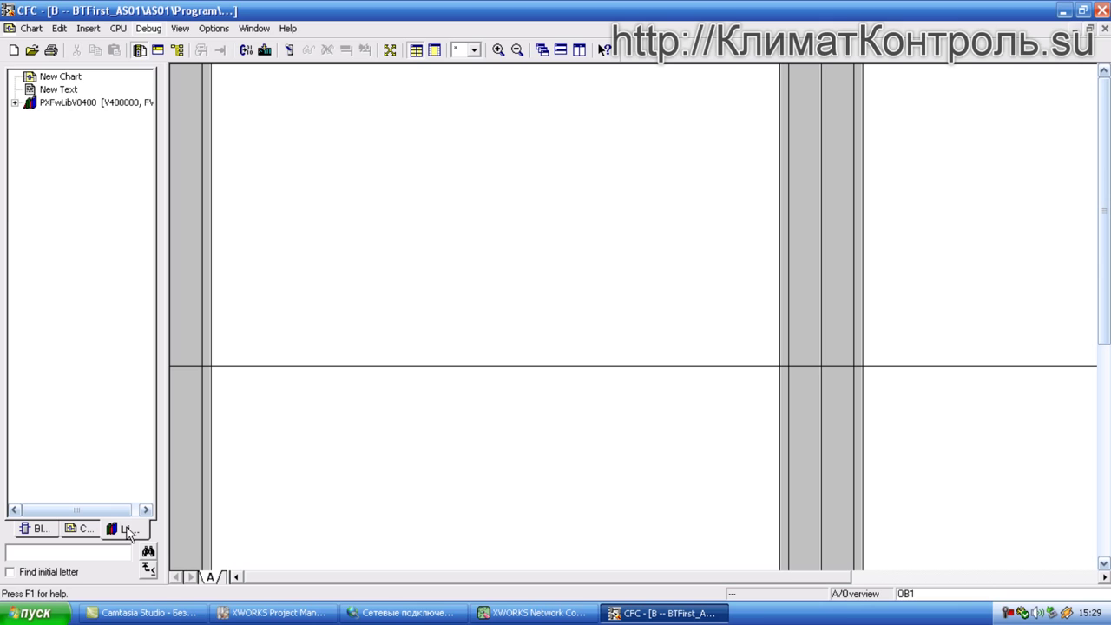
left_click(14, 102)
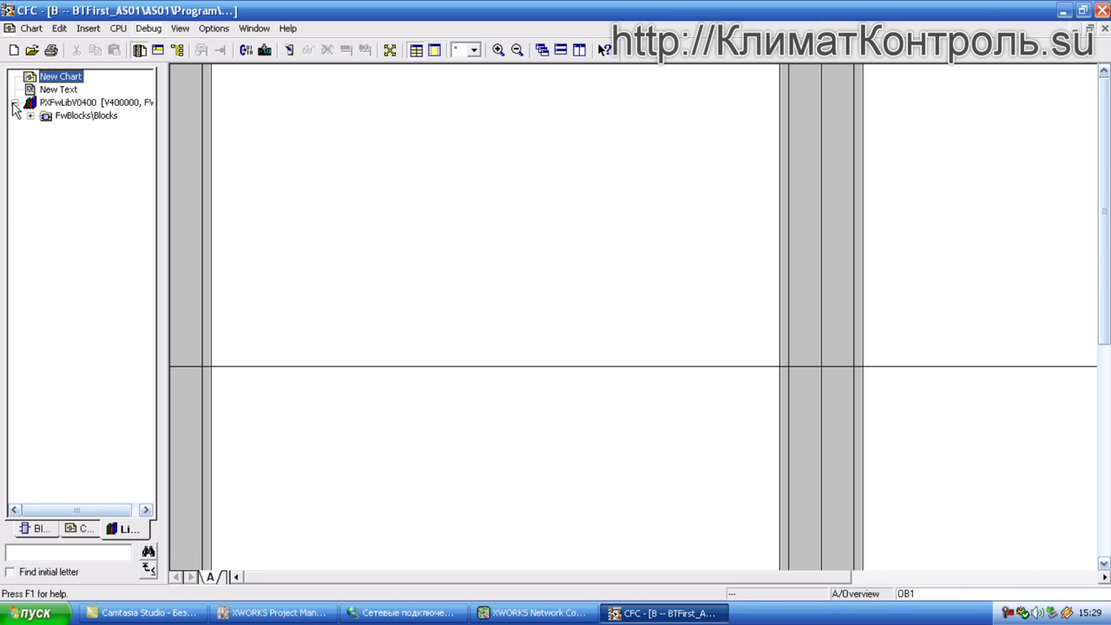
left_click(30, 116)
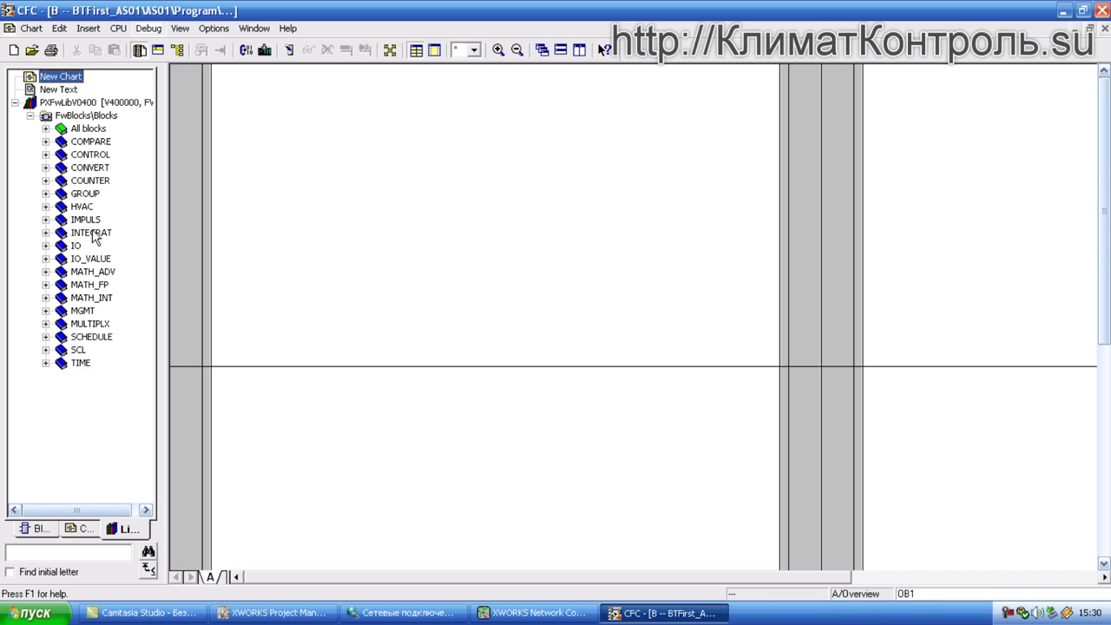
left_click(45, 246)
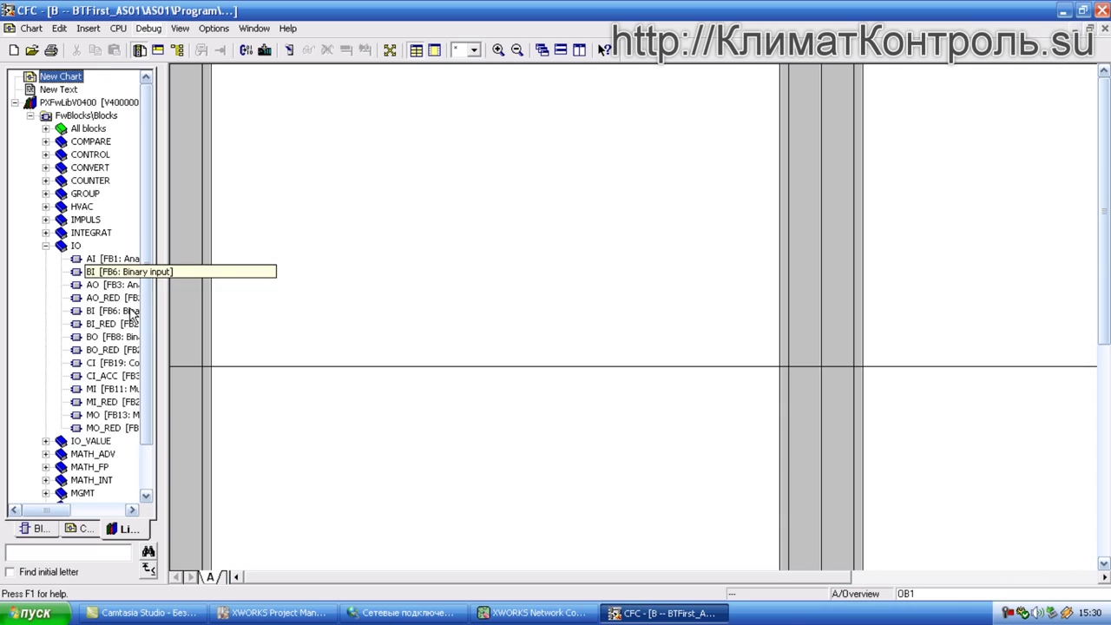
left_click_drag(165, 308, 206, 309)
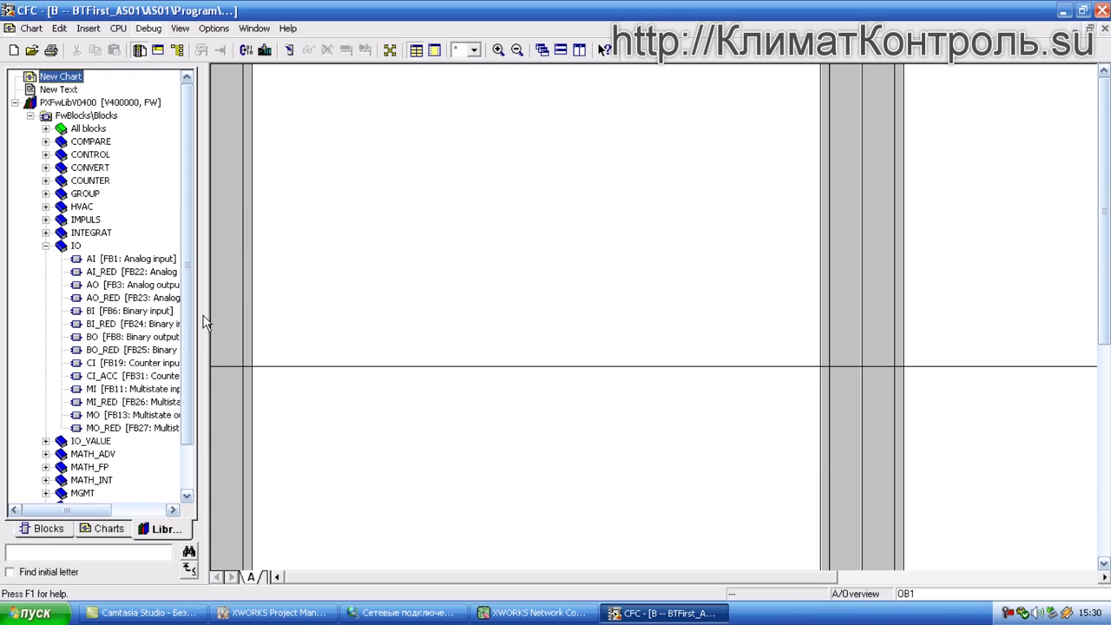
left_click_drag(185, 325, 193, 265)
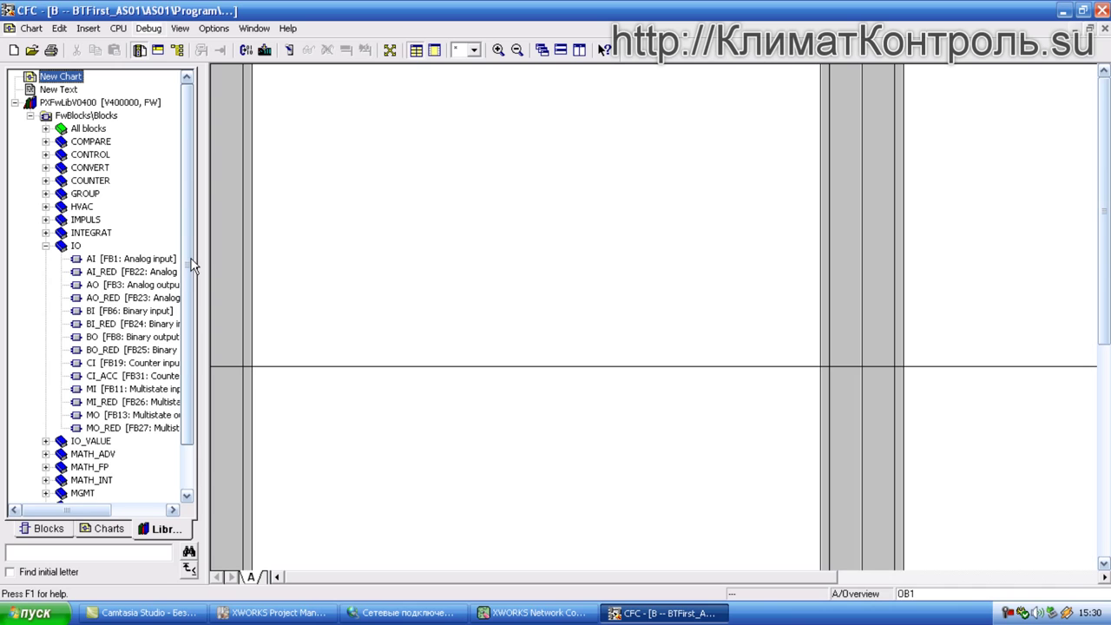
left_click(104, 528)
left_click(152, 529)
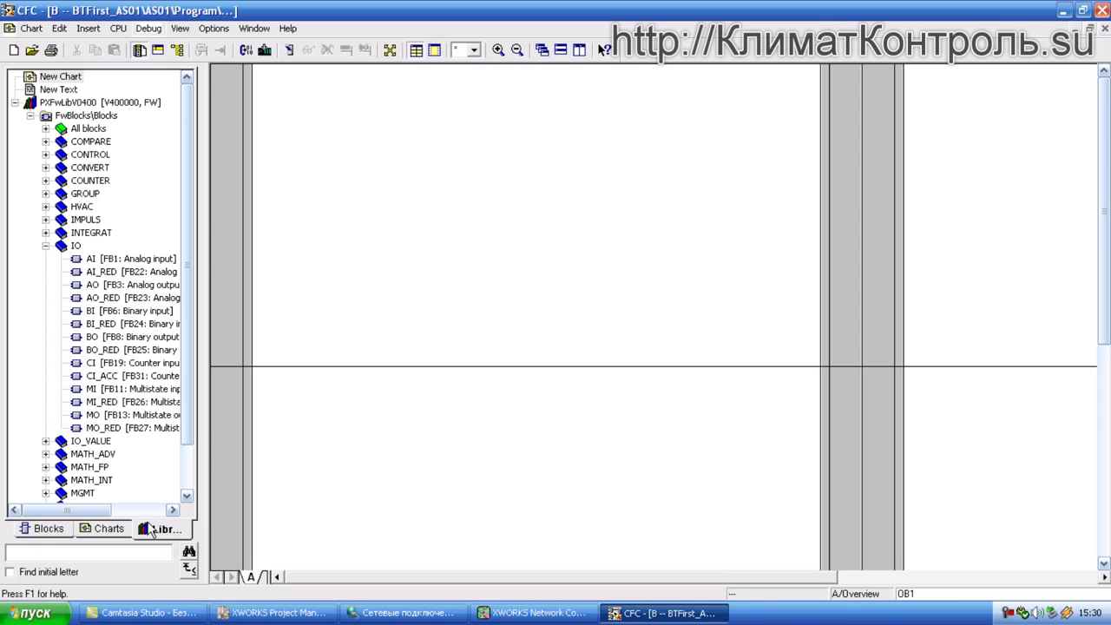
Collapse the IO family and examine the blocks under All blocks and MULTIPLX in the PXFwLibV0400 library
left_click(87, 105)
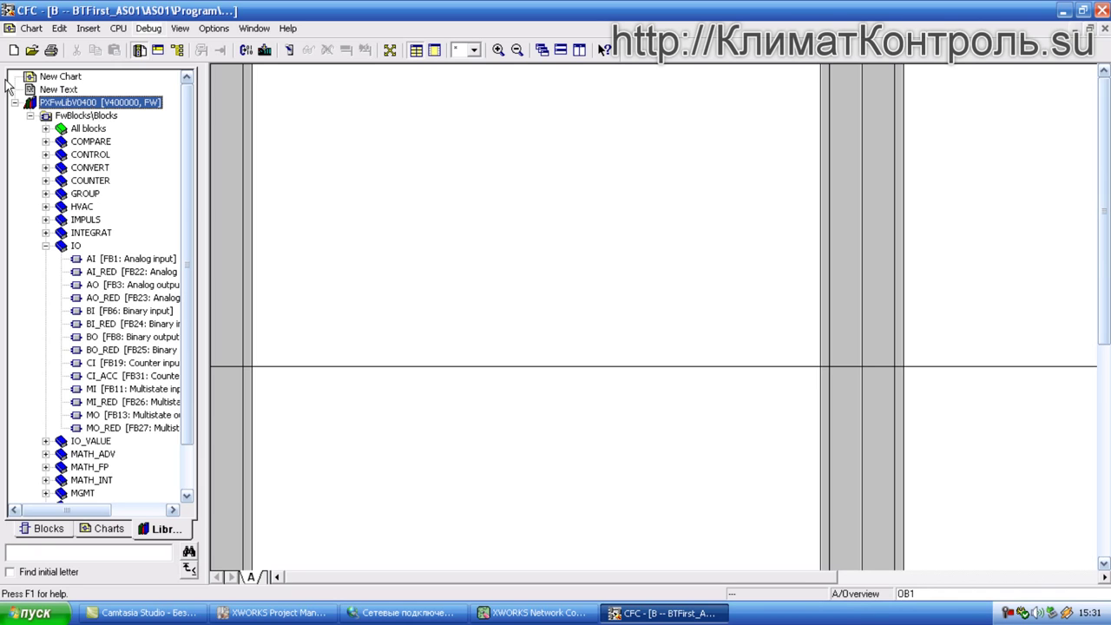
left_click(47, 246)
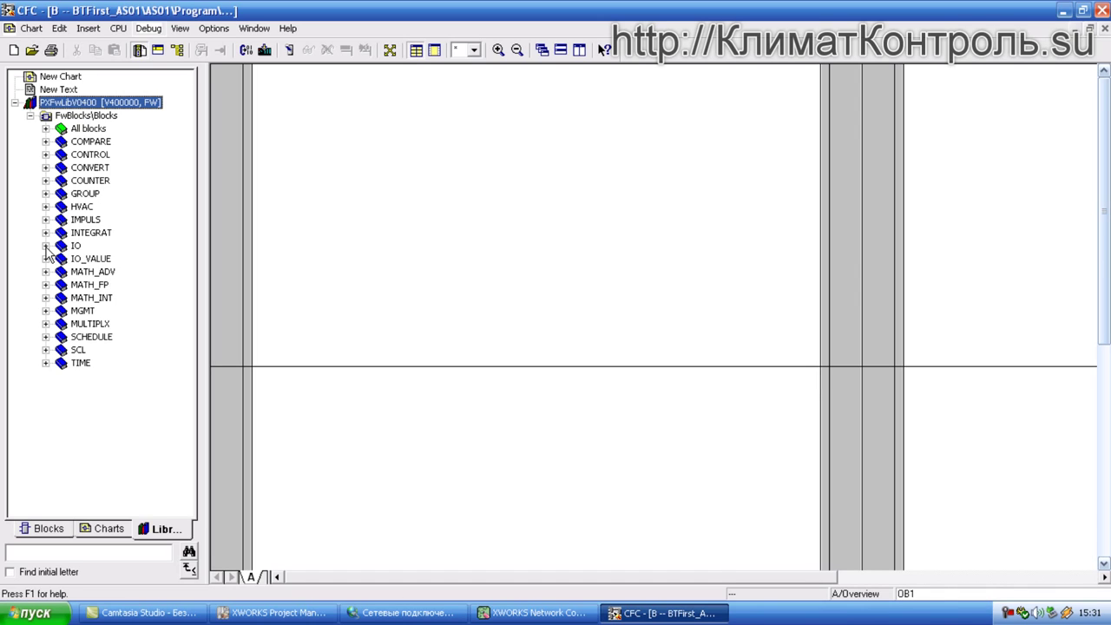
left_click(46, 128)
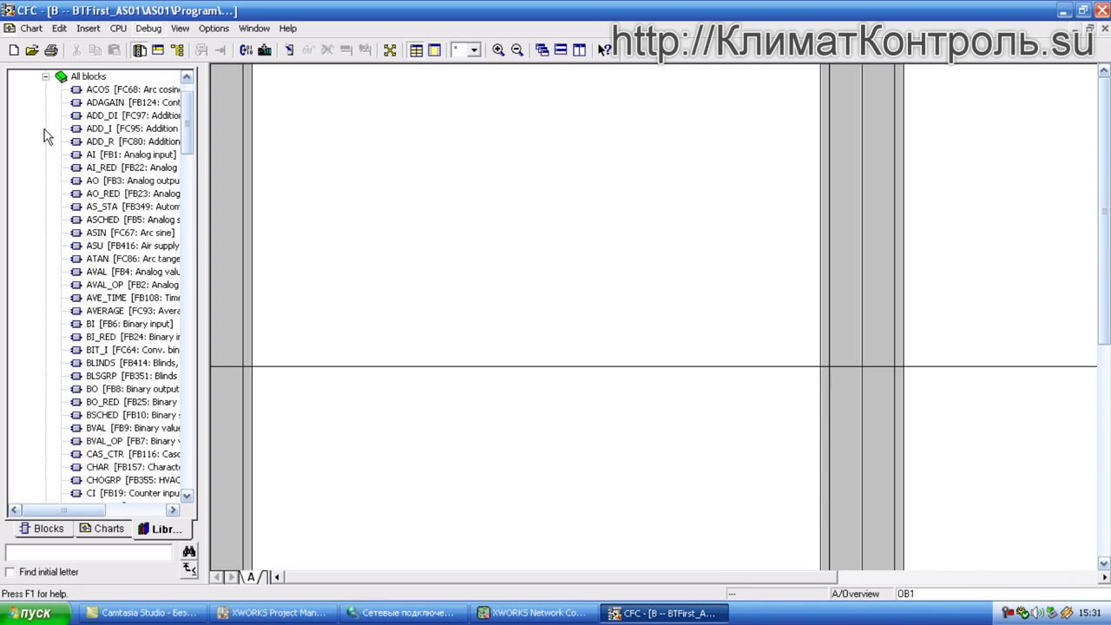
left_click(45, 77)
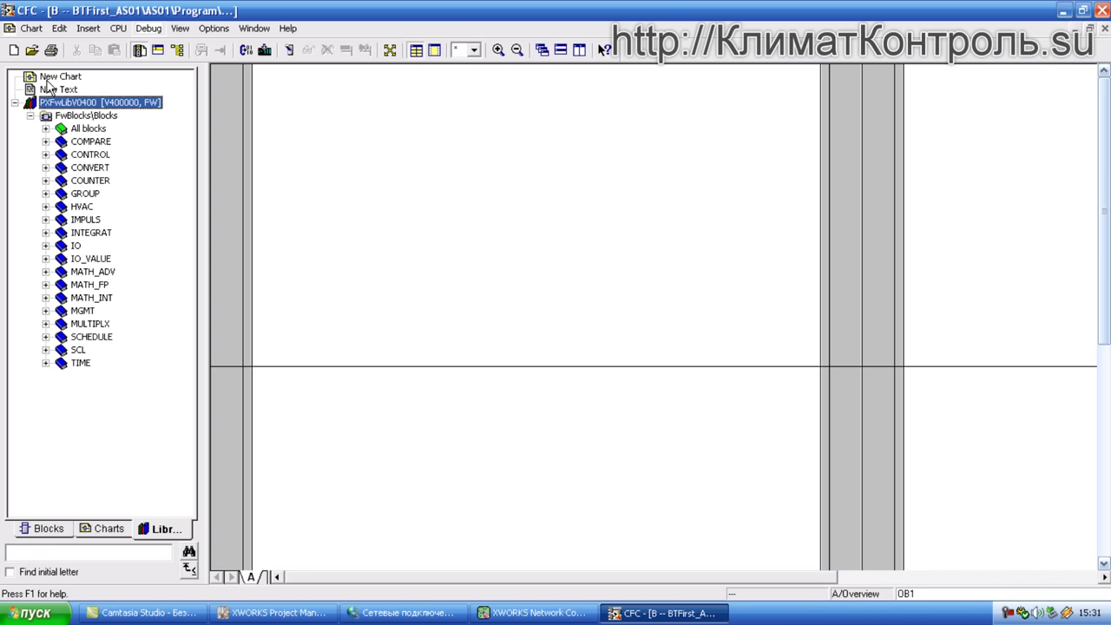
left_click(45, 323)
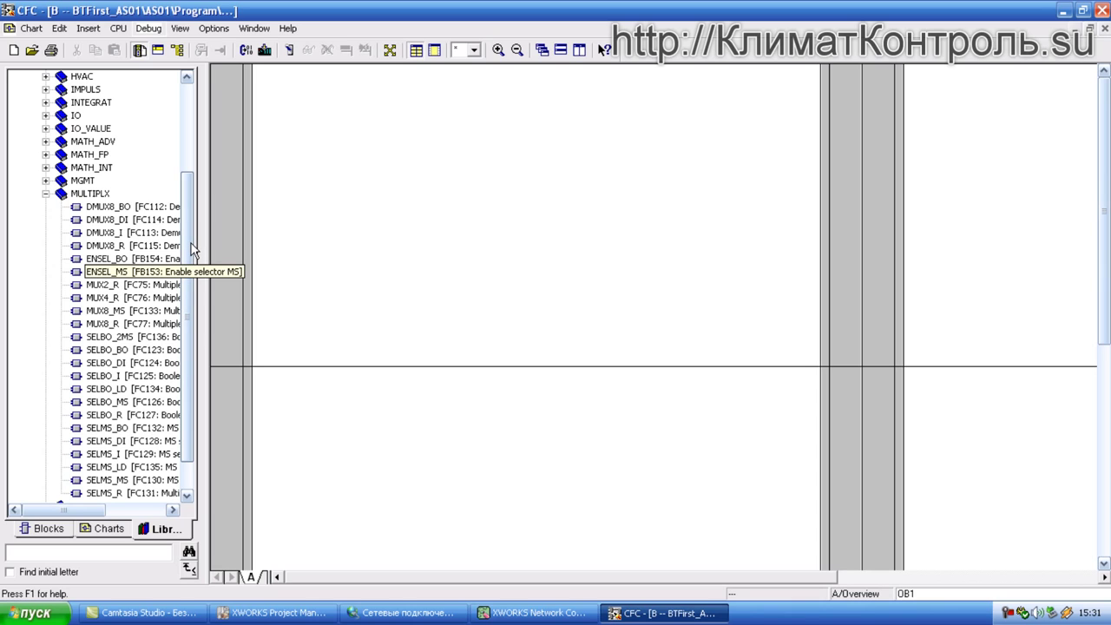
scroll(192, 261, "down", 1)
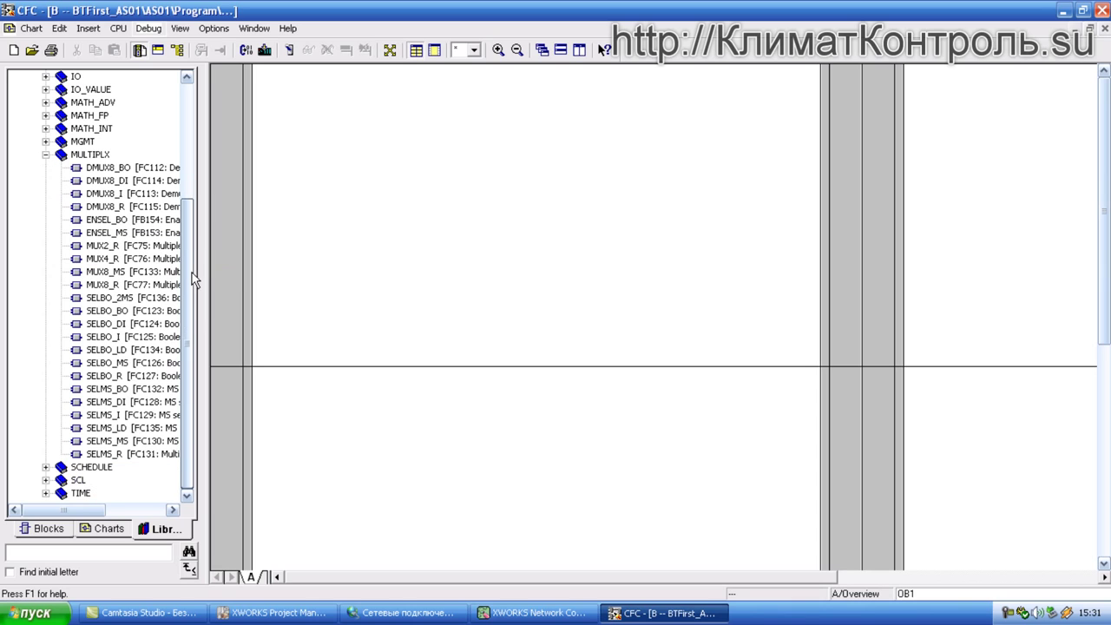
left_click(45, 155)
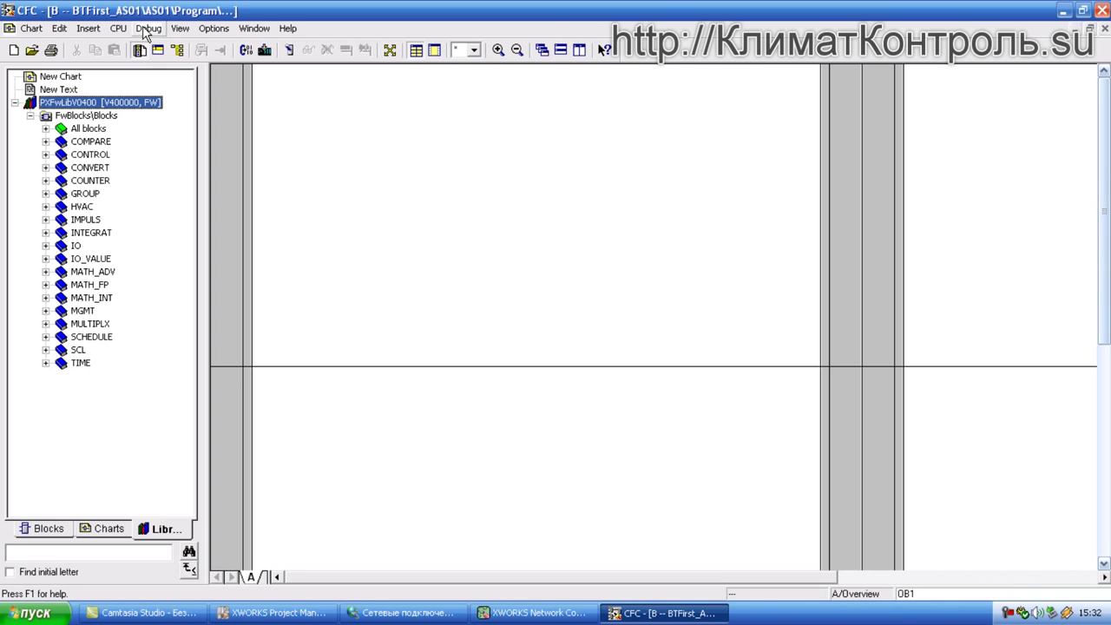
Insert an AI (FB1: Analog input) block from the library's IO family into the chart's first sheet
left_click(46, 246)
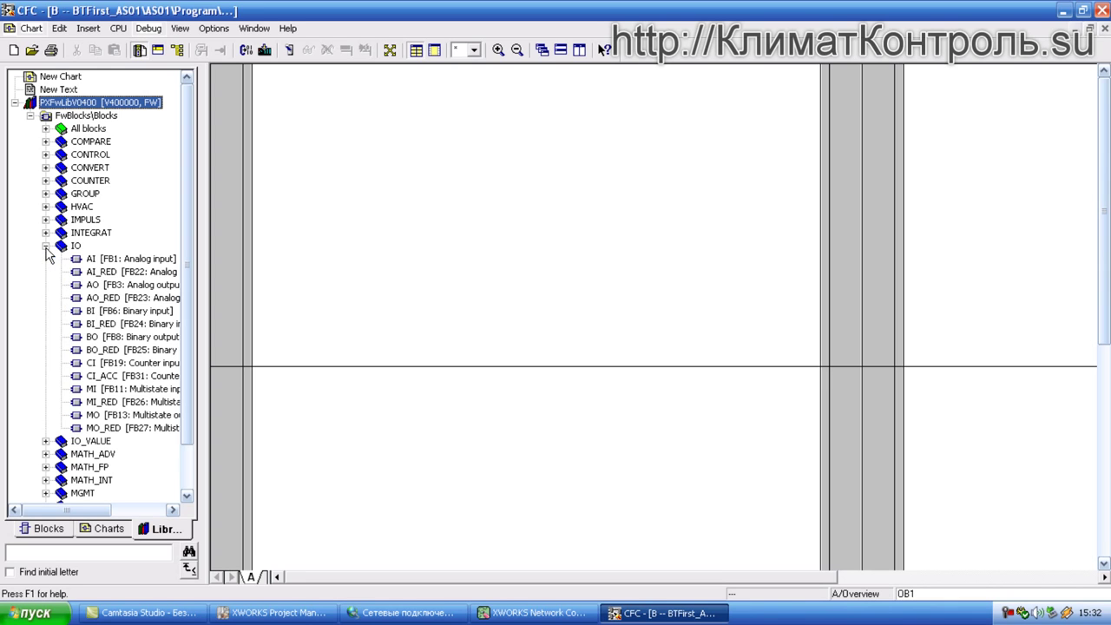
left_click(96, 259)
left_click_drag(120, 265, 547, 211)
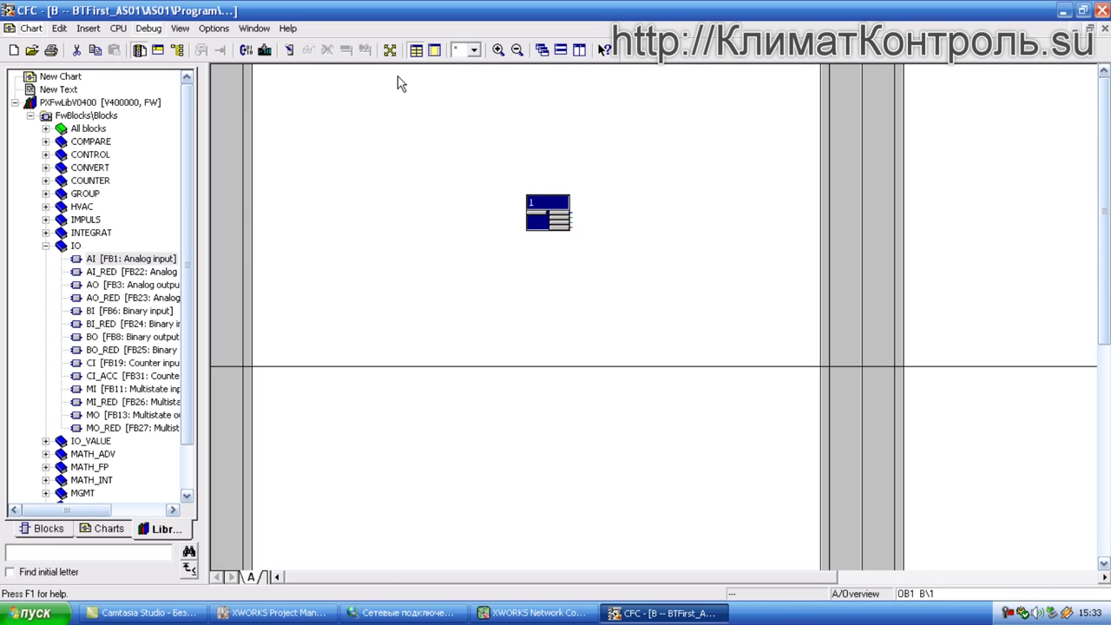
Open Sheet 1 of the chart and reposition the Analog input block in the sheet's upper left area
double_click(439, 161)
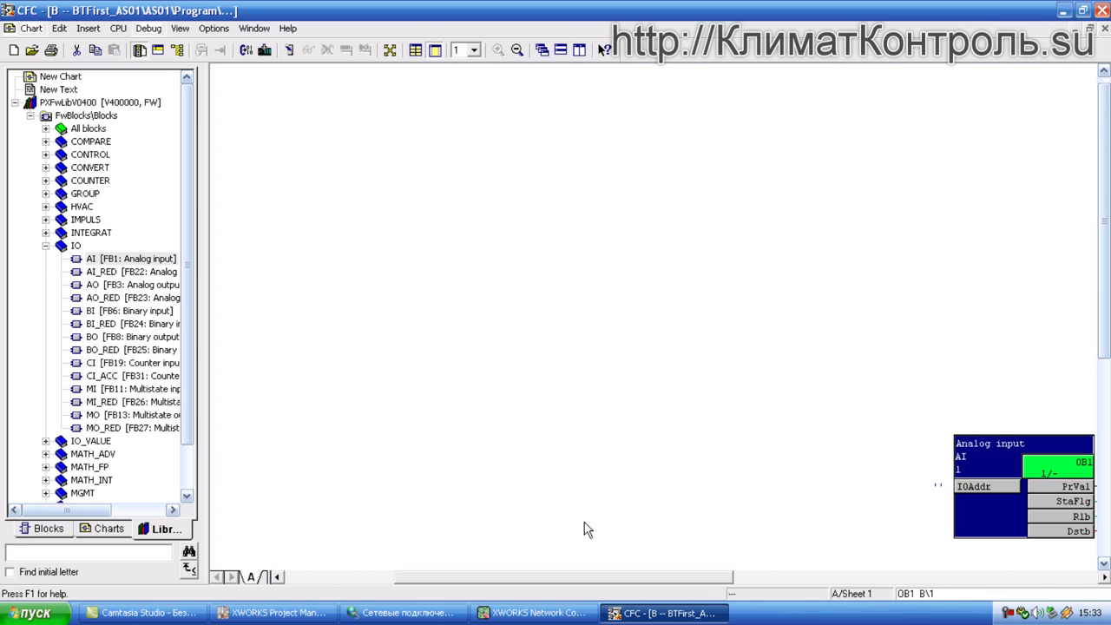
left_click_drag(605, 575, 707, 573)
left_click_drag(729, 449, 449, 153)
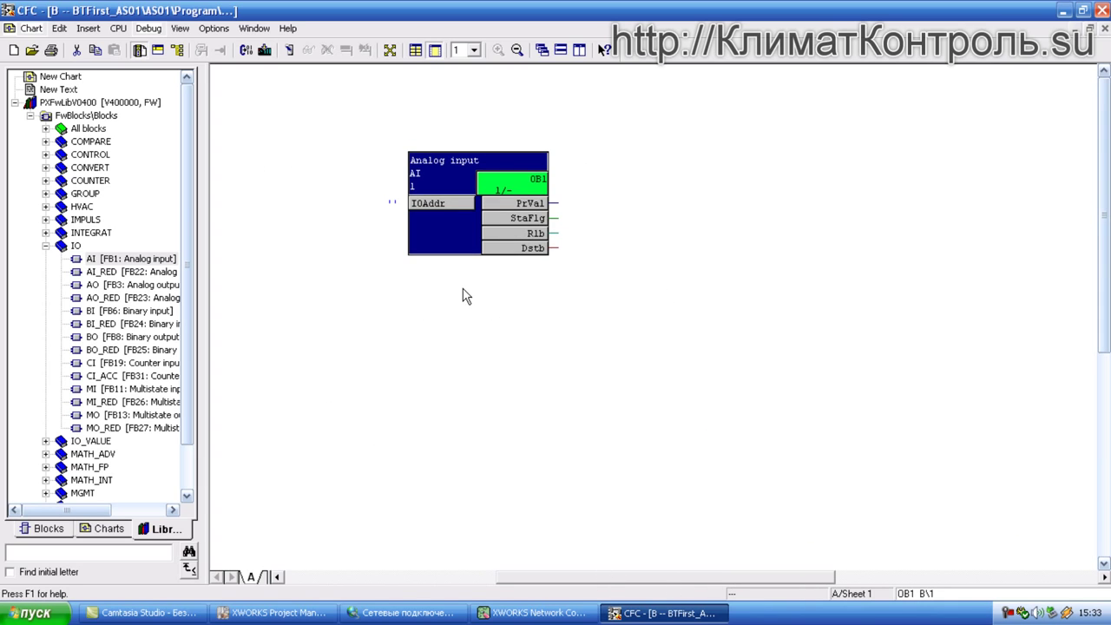
left_click_drag(547, 576, 359, 570)
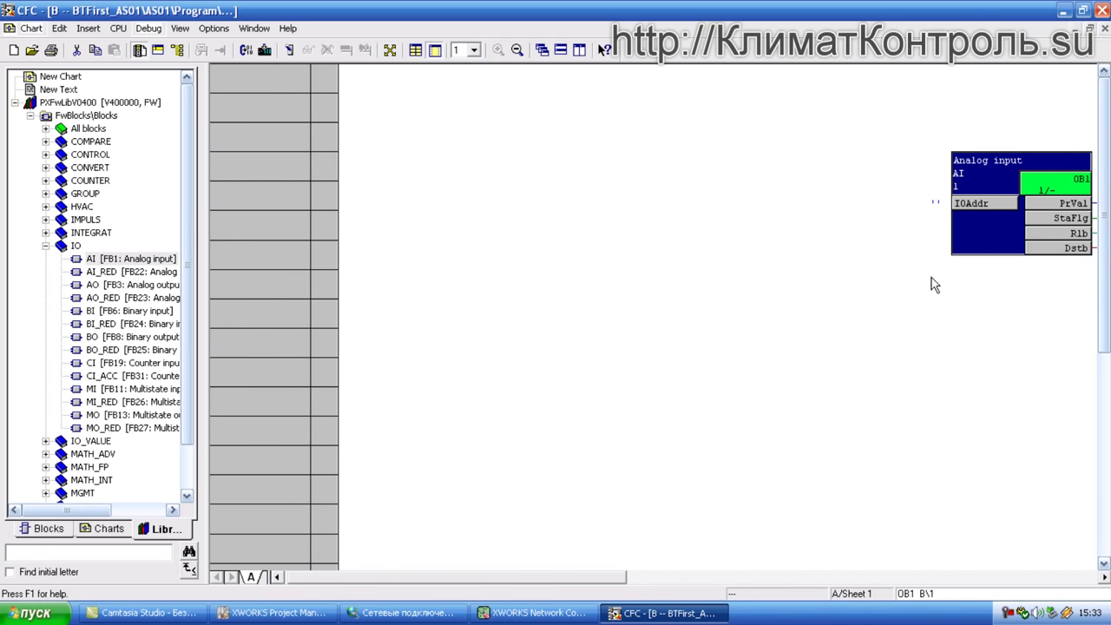
left_click_drag(941, 243, 623, 224)
scroll(651, 338, "down", 2)
scroll(521, 308, "up", 2)
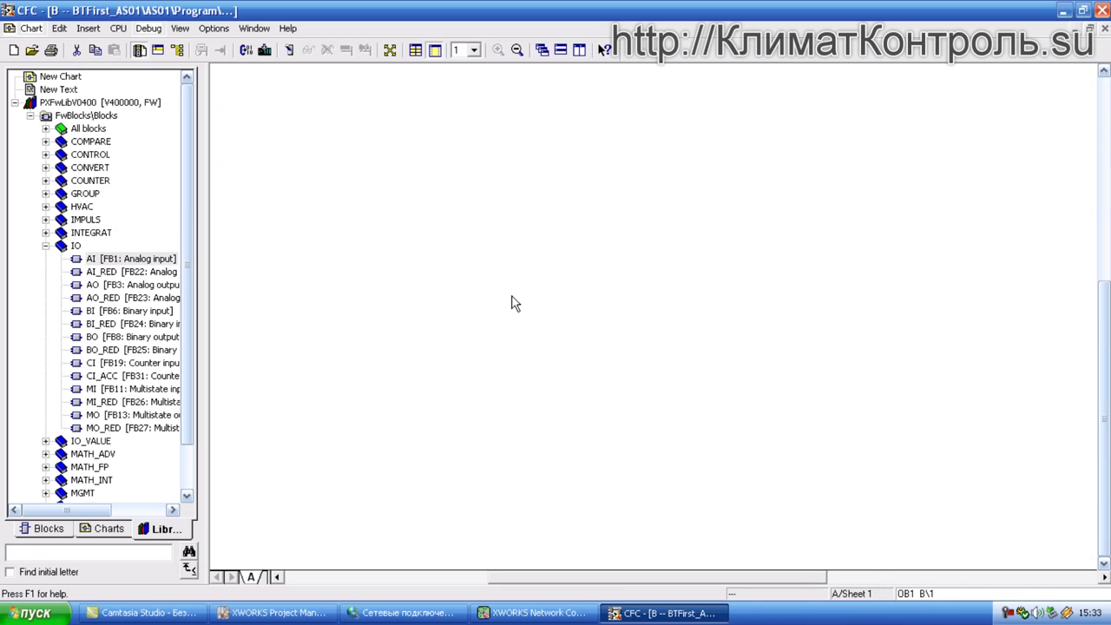
scroll(512, 303, "up", 3)
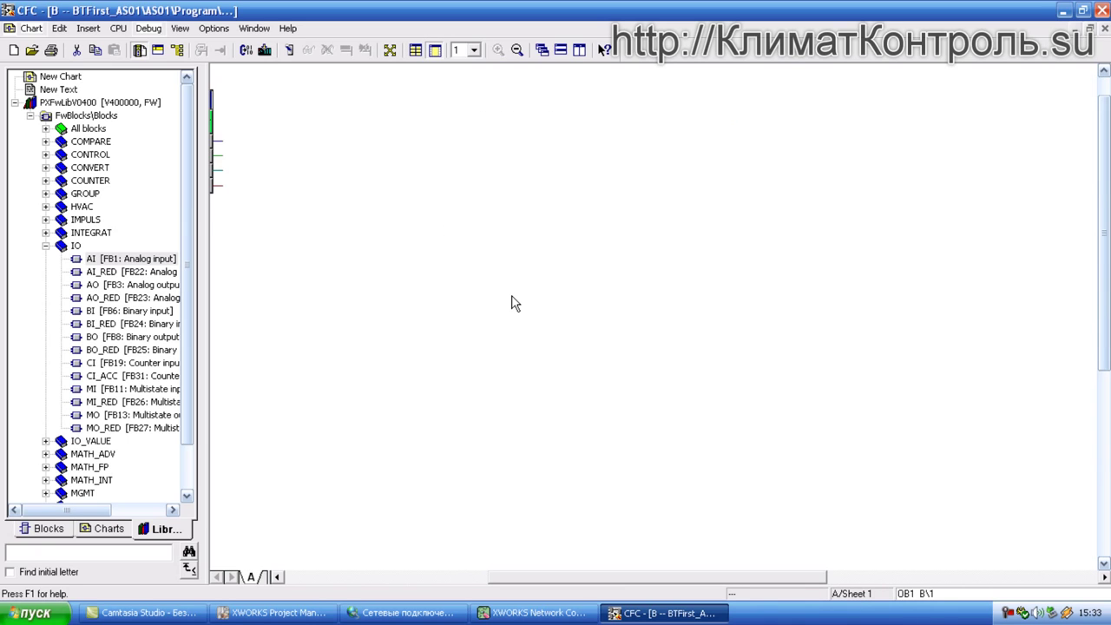
left_click(327, 577)
left_click(301, 575)
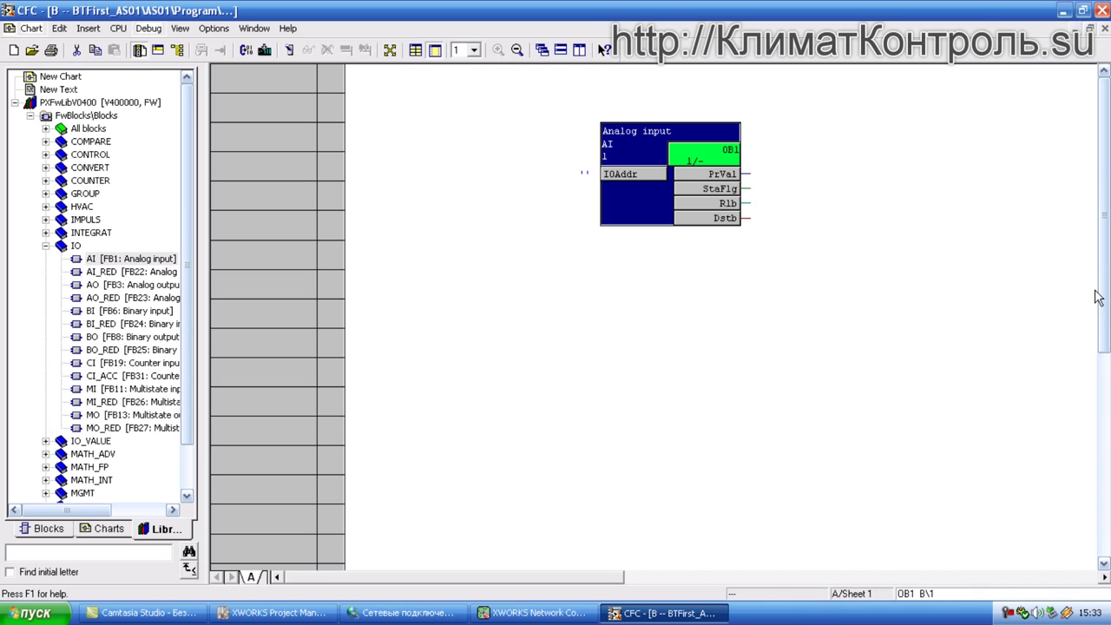
left_click(917, 251)
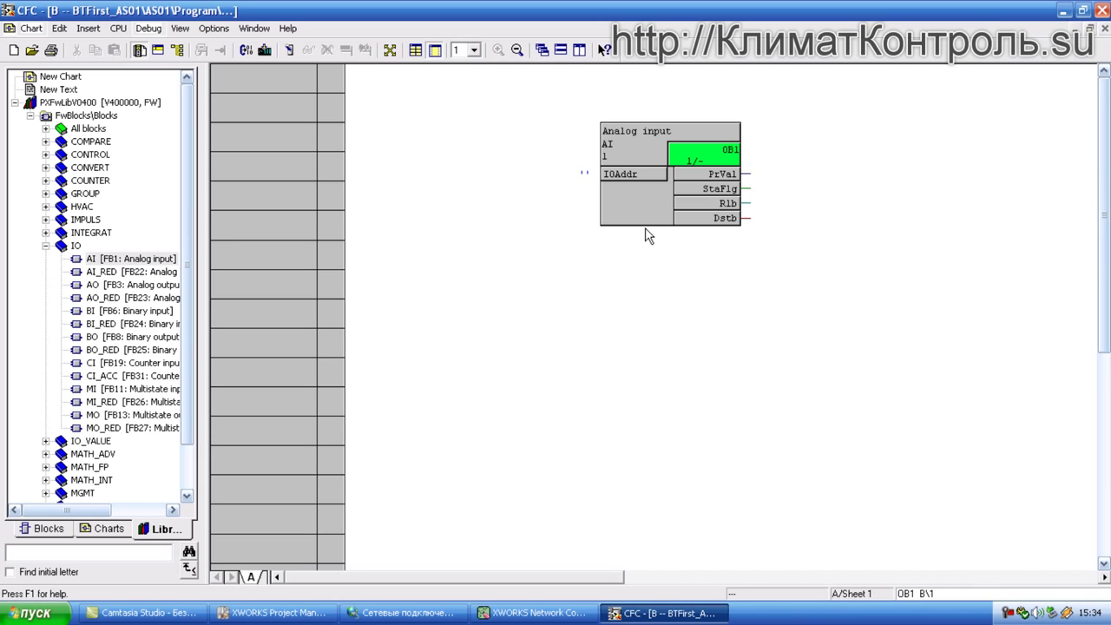
Move the Analog input block closer to the sheet's left margin and deselect it
left_click(434, 51)
left_click(435, 50)
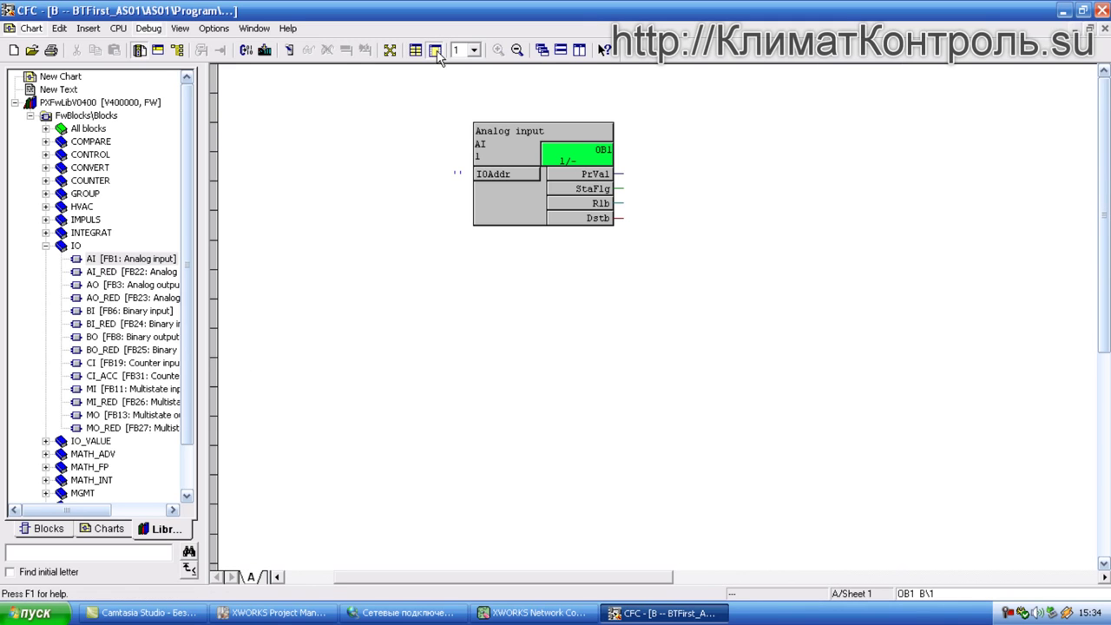
left_click_drag(512, 194, 451, 175)
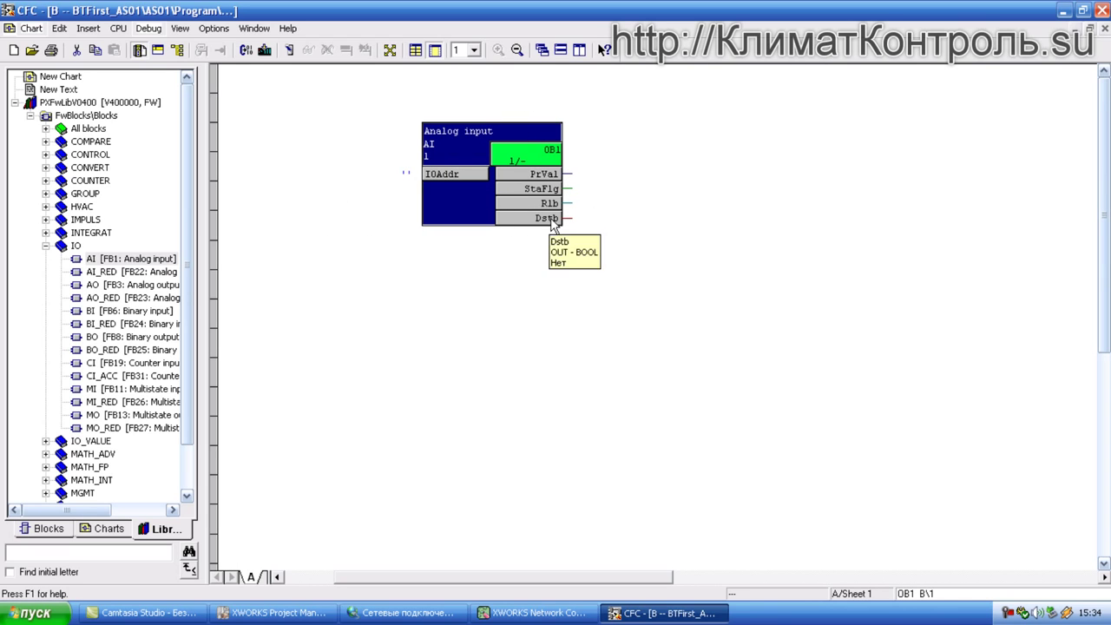
left_click(652, 210)
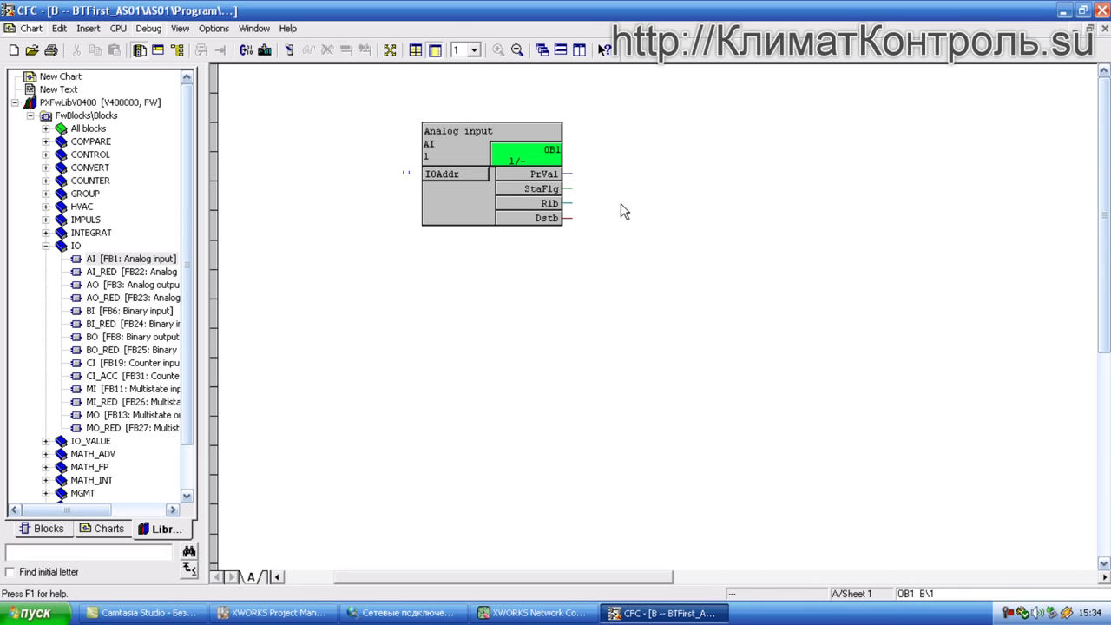
Select the Analog input block and open its properties for editing
left_click(440, 207)
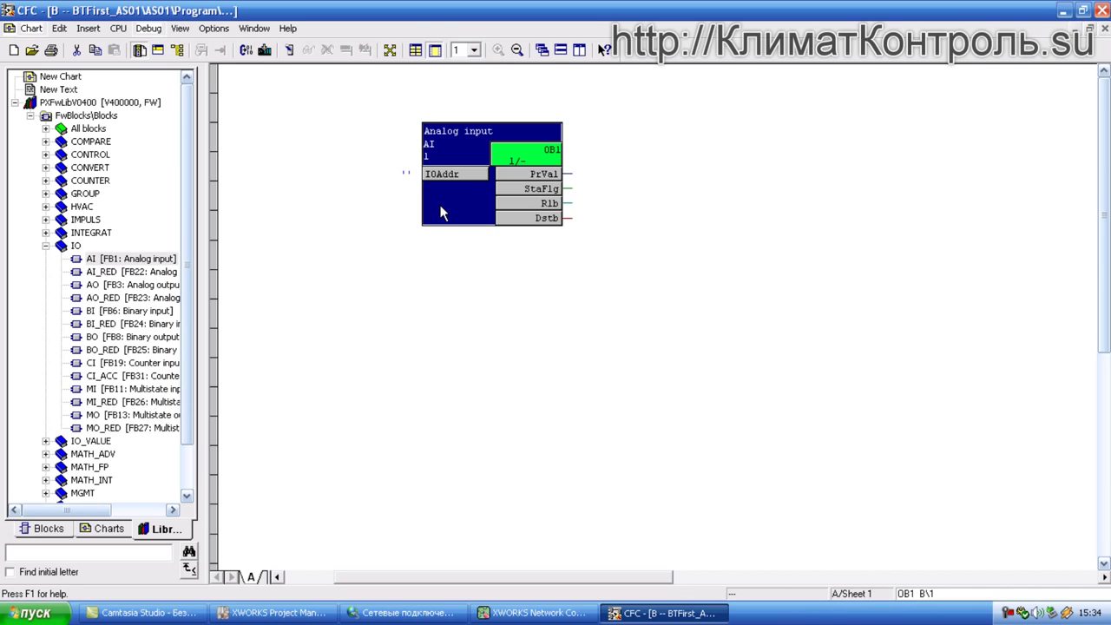
left_click(438, 251)
left_click(448, 219)
double_click(448, 153)
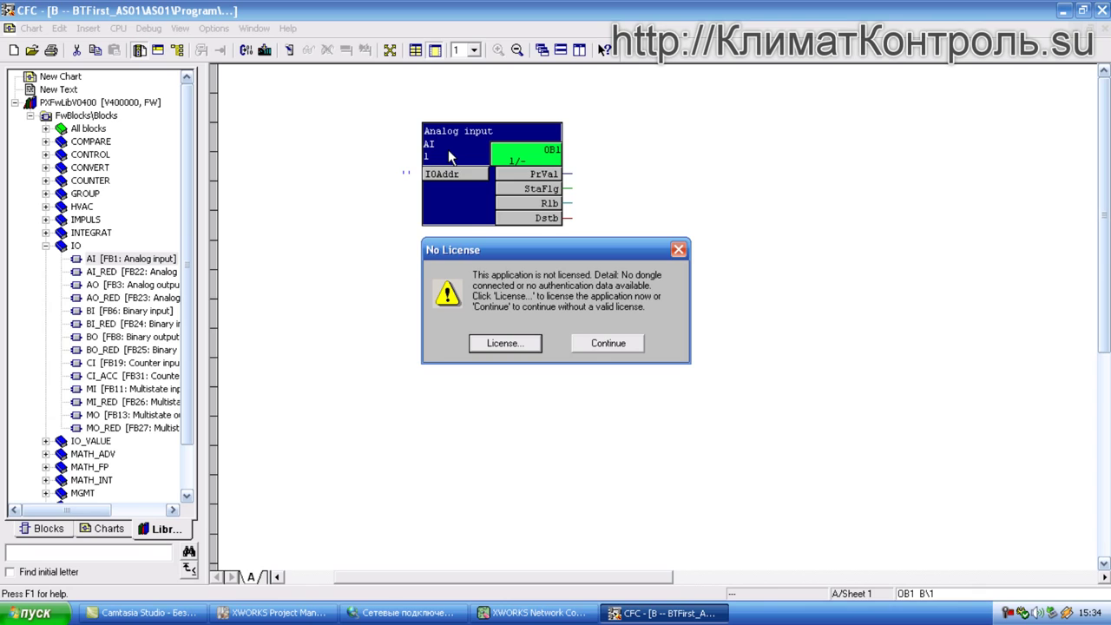
Start licensing the application, look for a .reg license file in Мои документы, and close the file selection
left_click(507, 347)
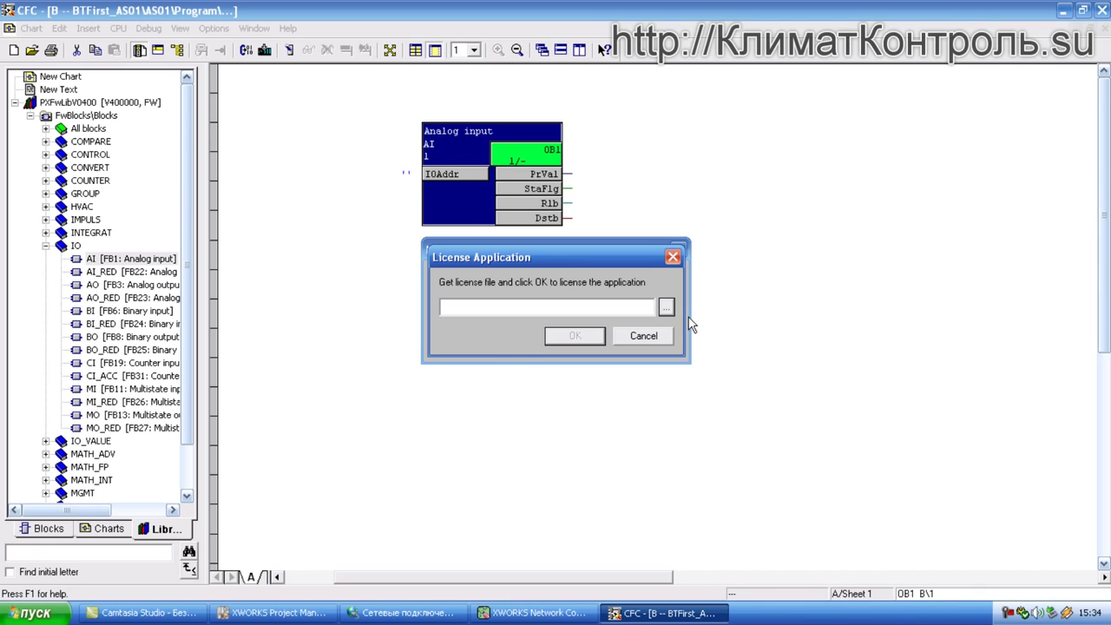
left_click(666, 307)
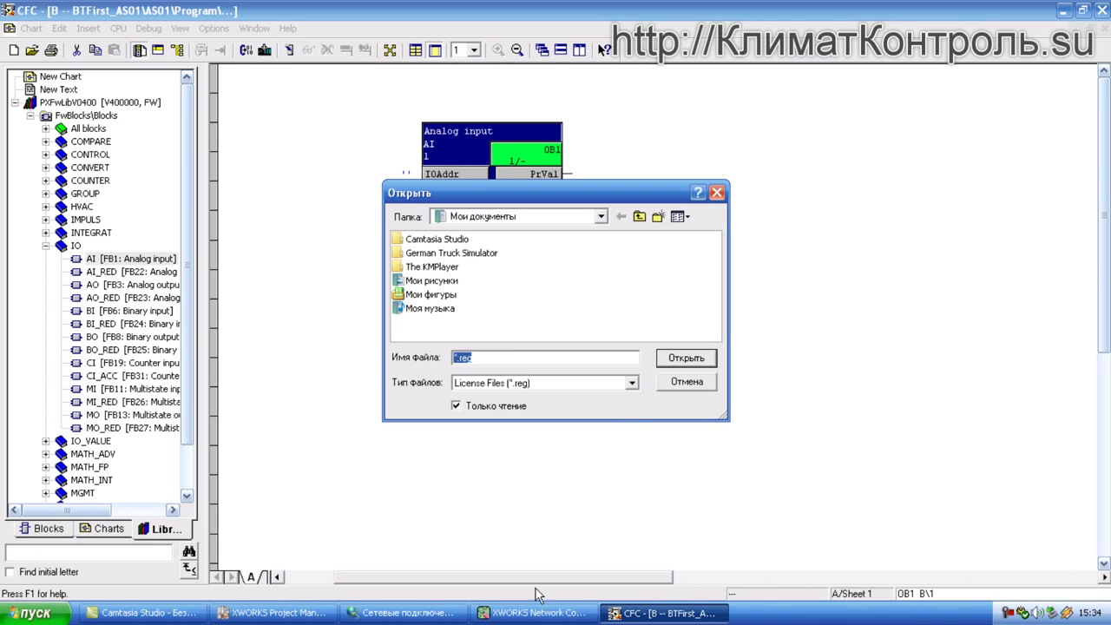
left_click(717, 192)
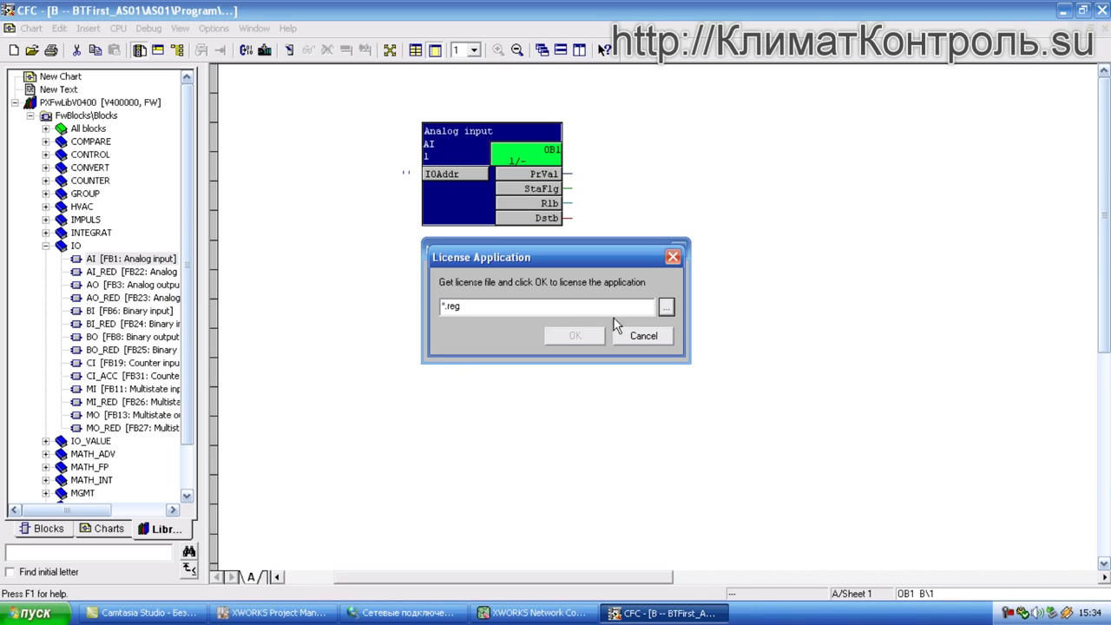
Open the Licenses folder on the desktop (Рабочий стол) in the file explorer
left_click(18, 619)
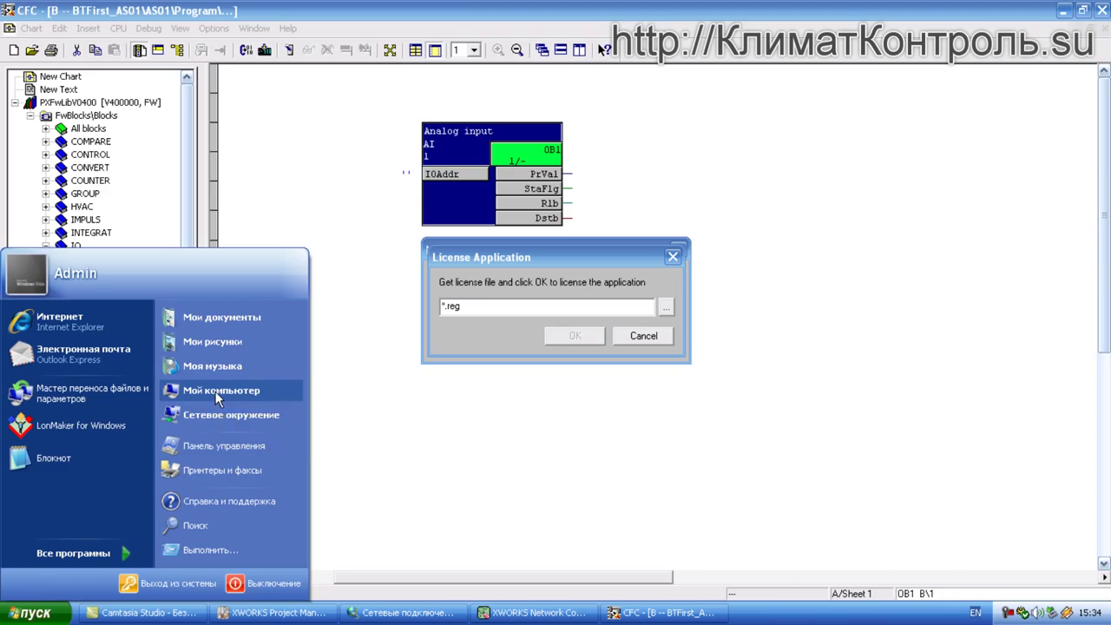
left_click(215, 391)
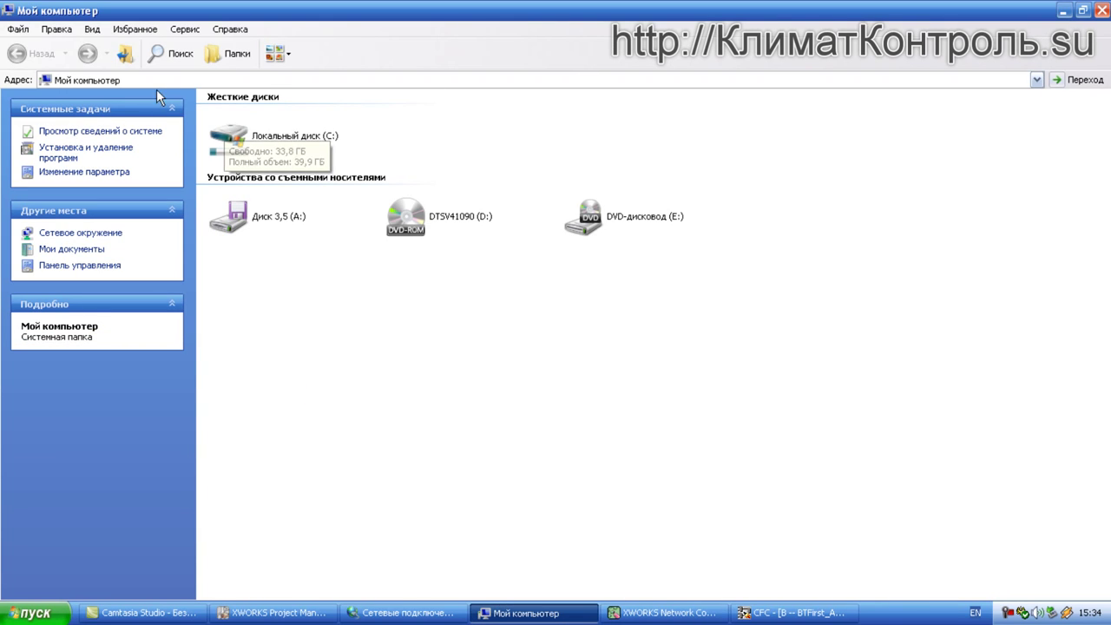
left_click(1036, 79)
left_click(992, 99)
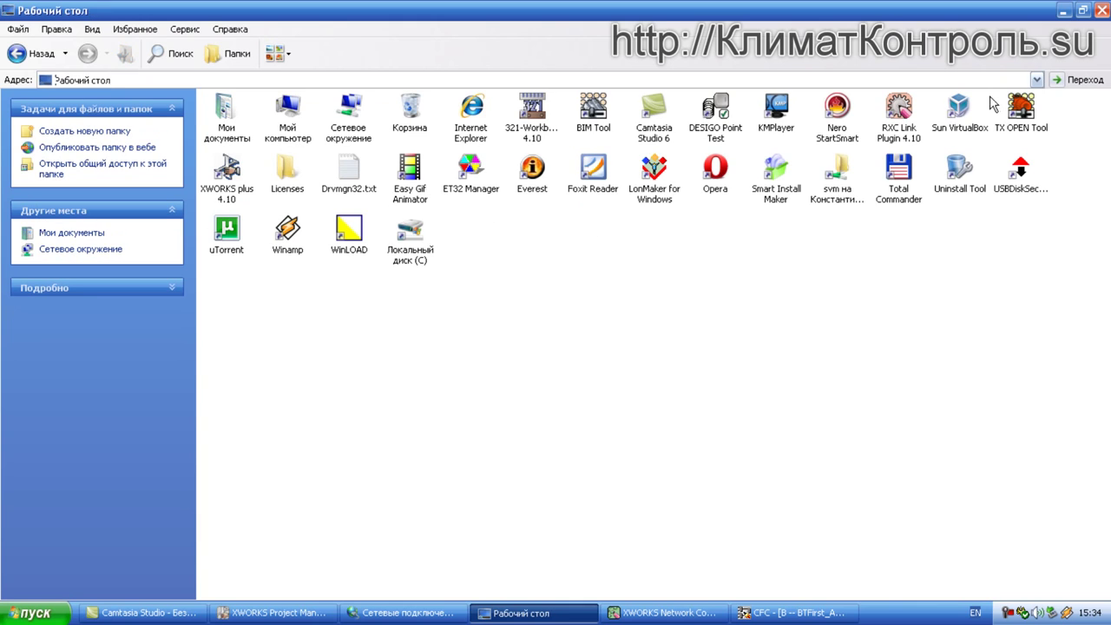
double_click(297, 171)
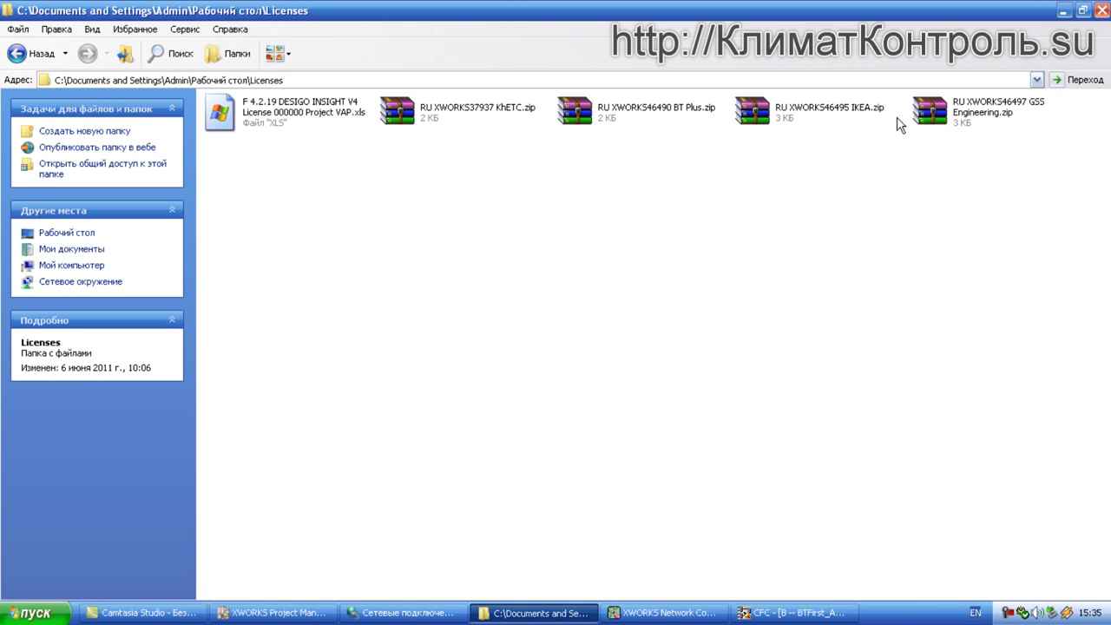
Extract both .reg files from RU XWORKS46497 GSS Engineering.zip into the same-named subfolder of Licenses, and close the archive and folder windows
left_click_drag(976, 113, 981, 115)
double_click(982, 115)
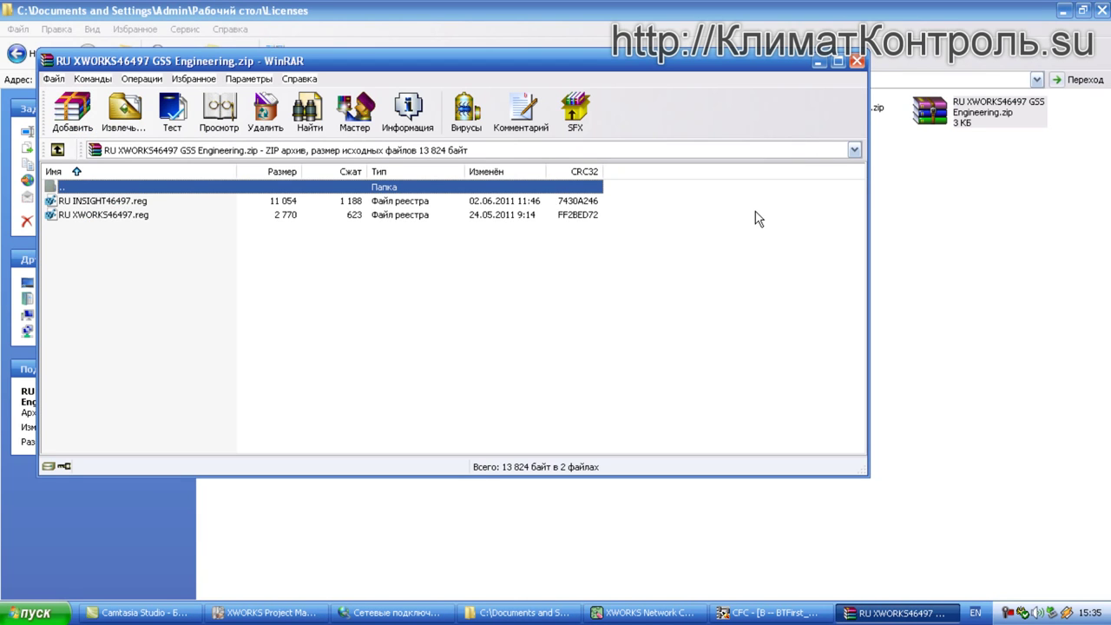
left_click_drag(598, 260, 509, 204)
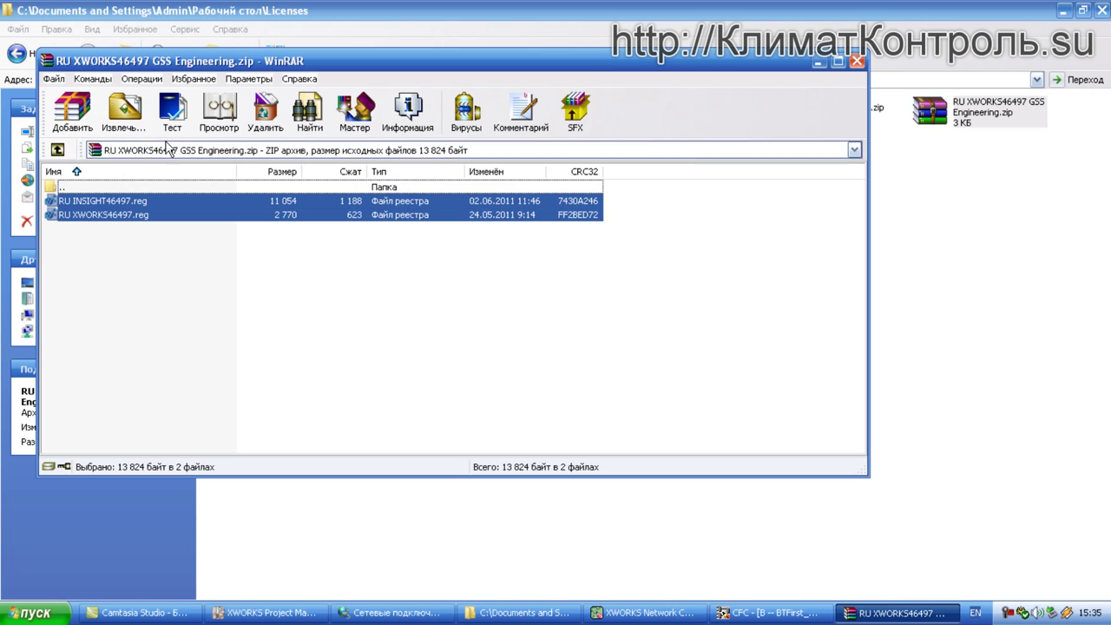
left_click(120, 129)
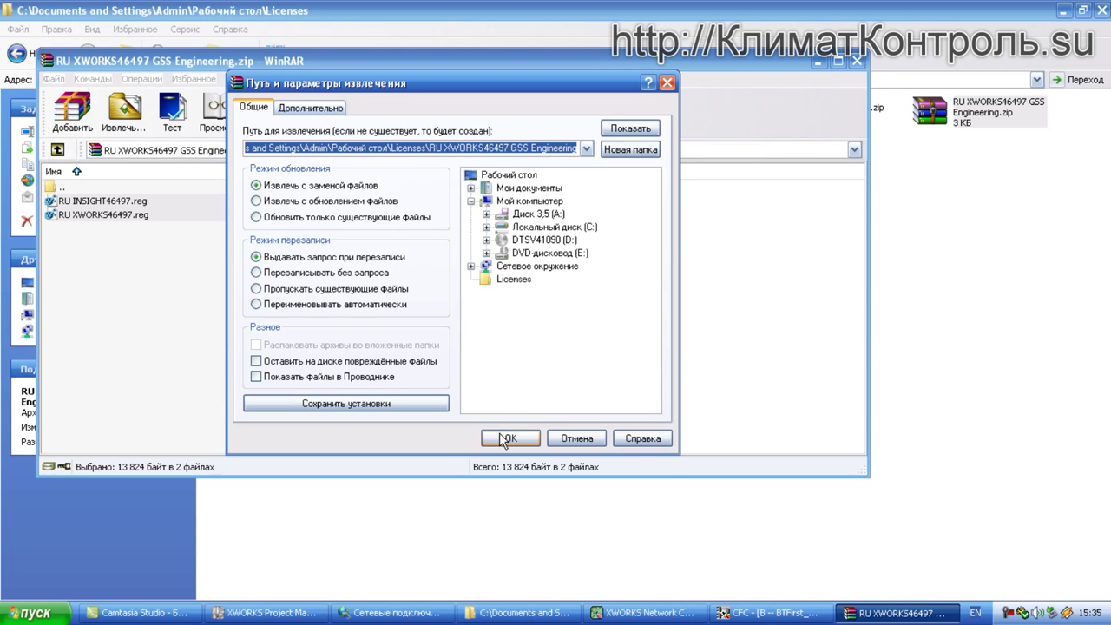
left_click(507, 438)
left_click(857, 61)
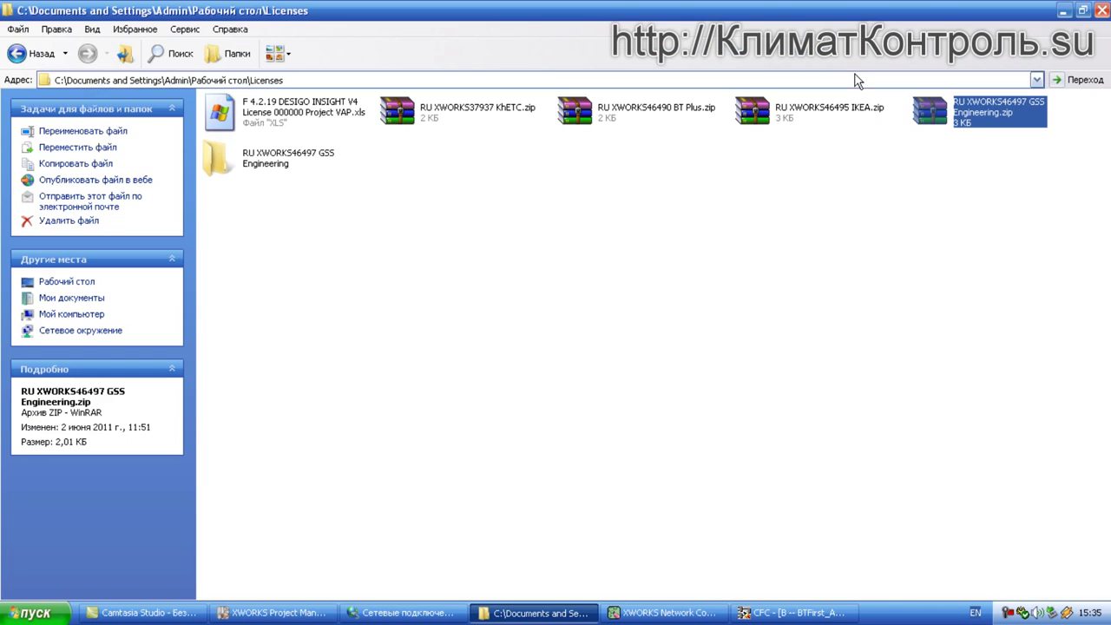
left_click(556, 323)
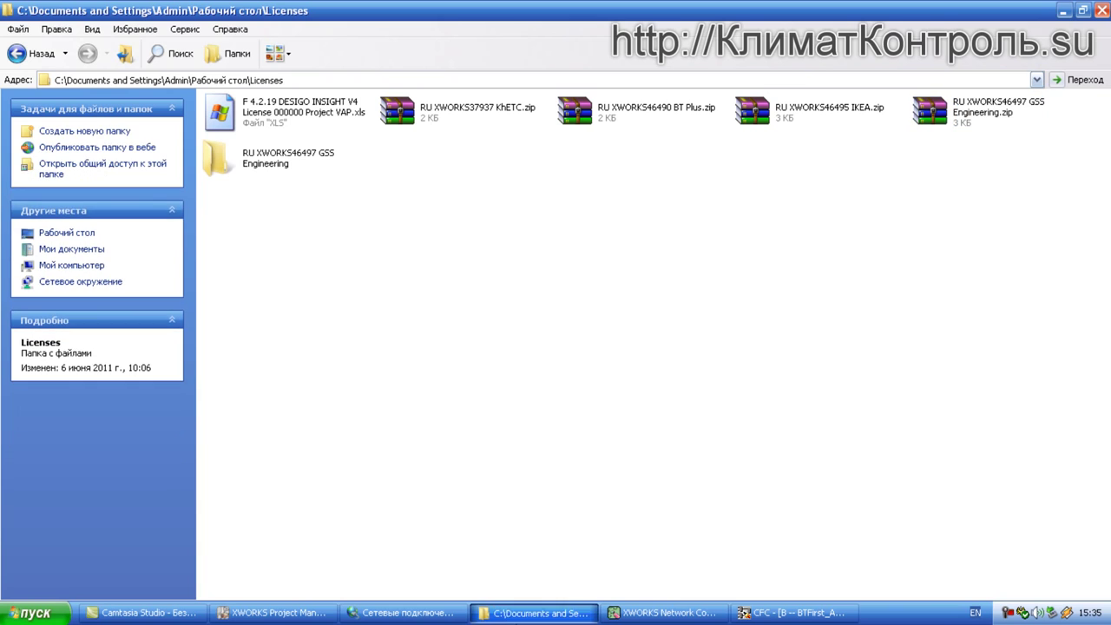
left_click(1103, 10)
Try to license the application with RU XWORKS46497.reg from the extracted RU XWORKS46497 GSS Engineering folder
left_click(666, 305)
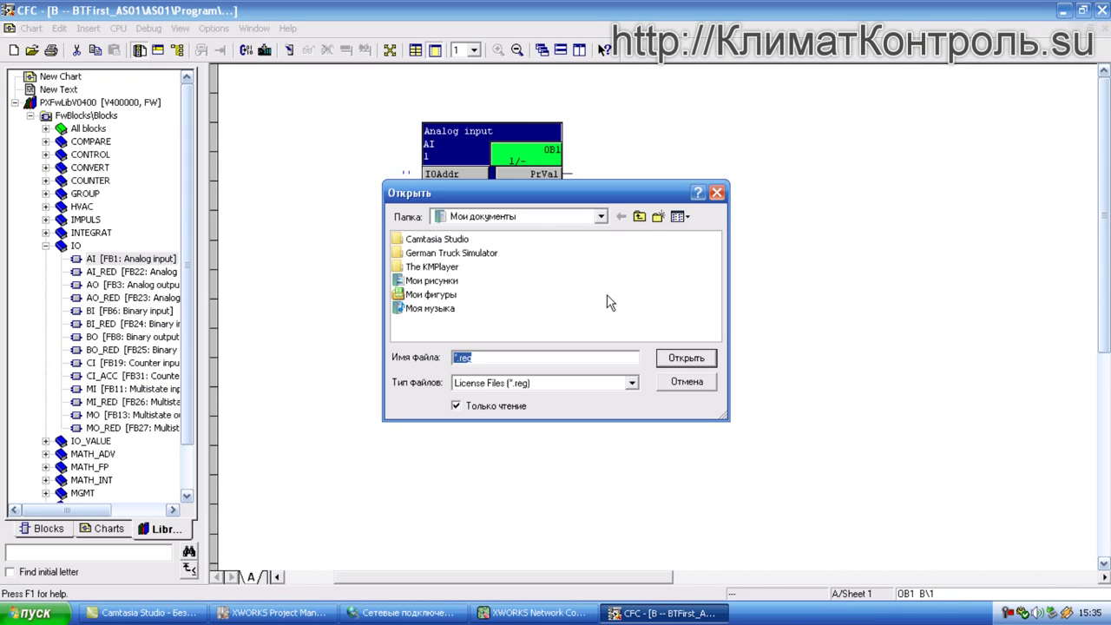
left_click(600, 217)
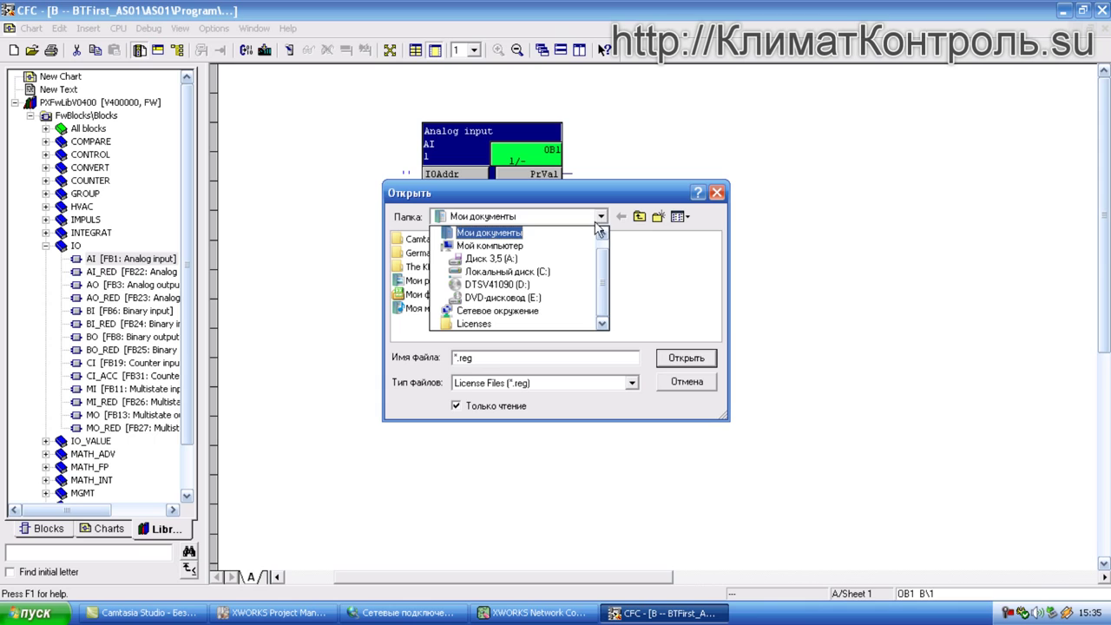
scroll(575, 234, "up", 1)
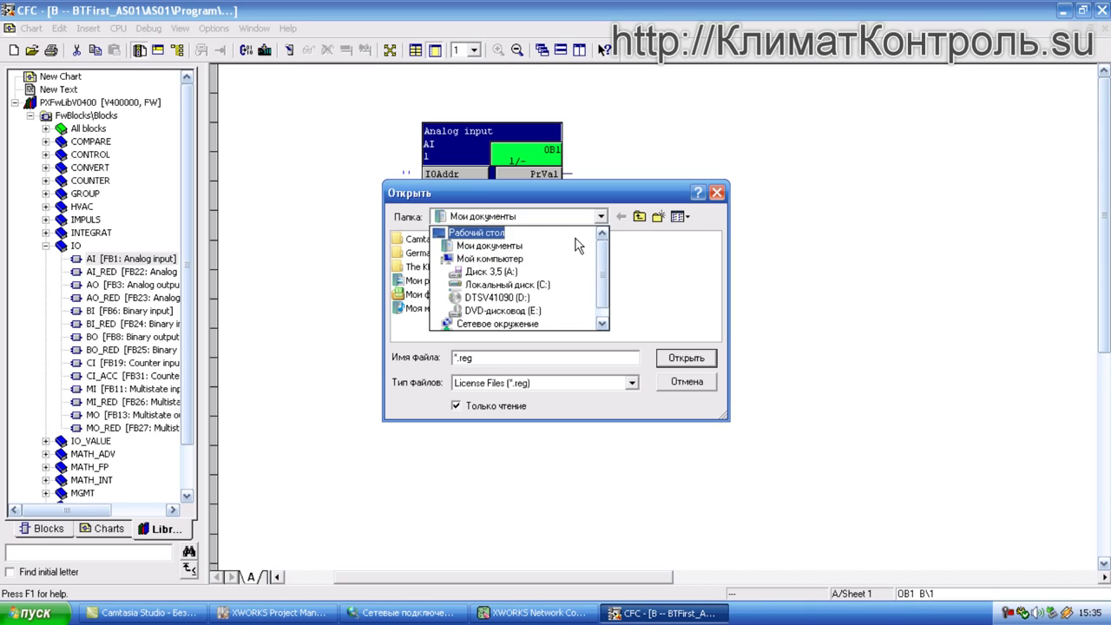
left_click(569, 234)
double_click(419, 287)
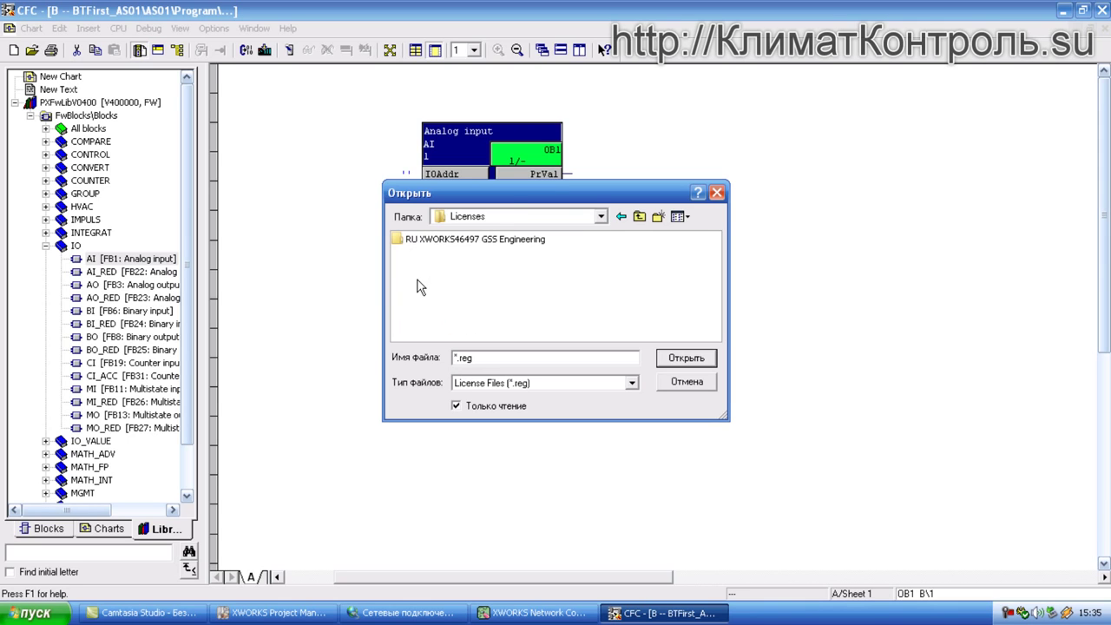
double_click(435, 241)
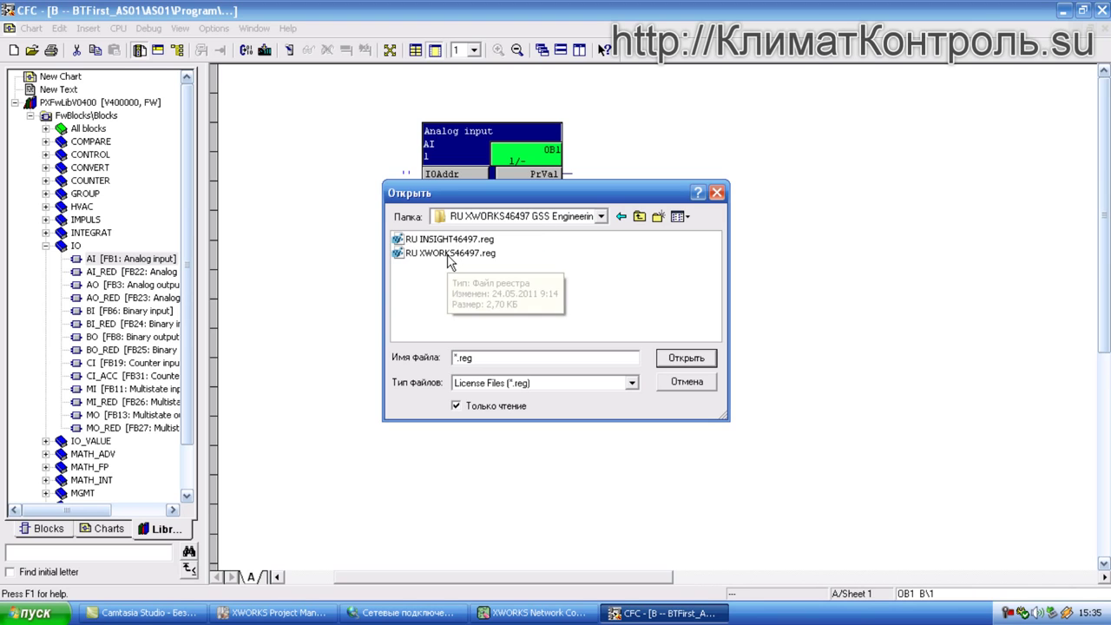
left_click(449, 260)
double_click(450, 261)
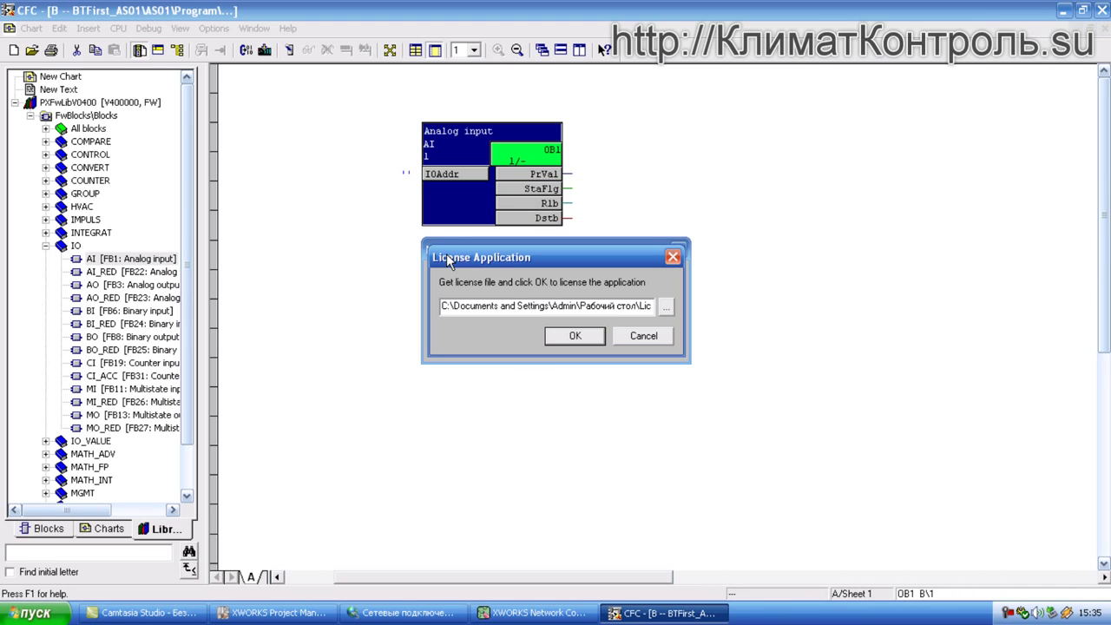
left_click(575, 337)
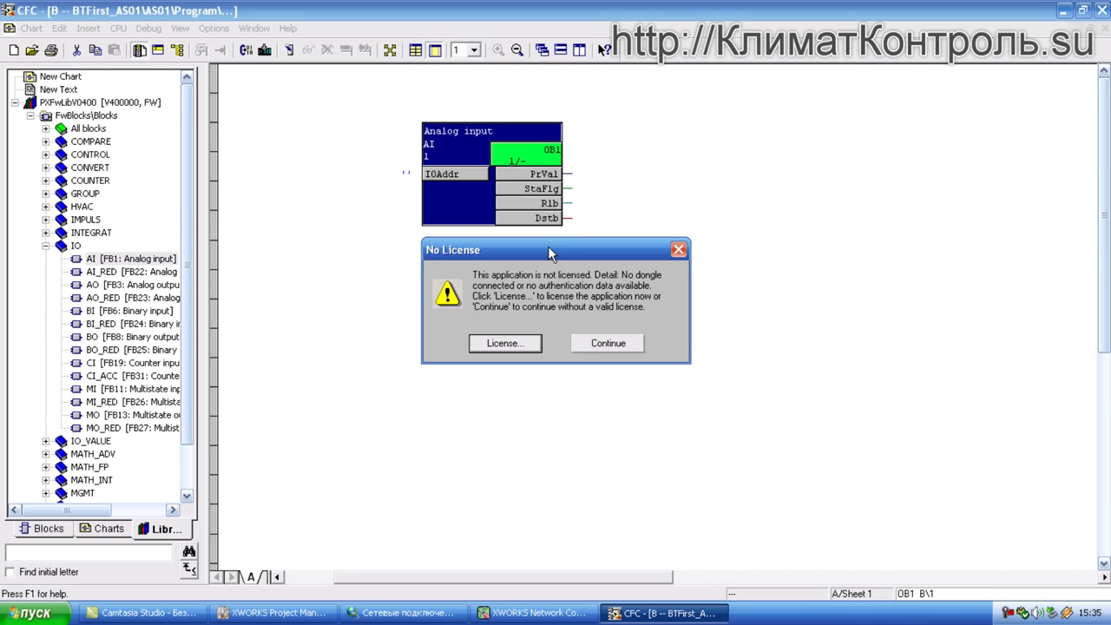
Restart licensing with the USB dongle connected and apply the RU XWORKS46497.reg license file again
left_click_drag(548, 246, 543, 279)
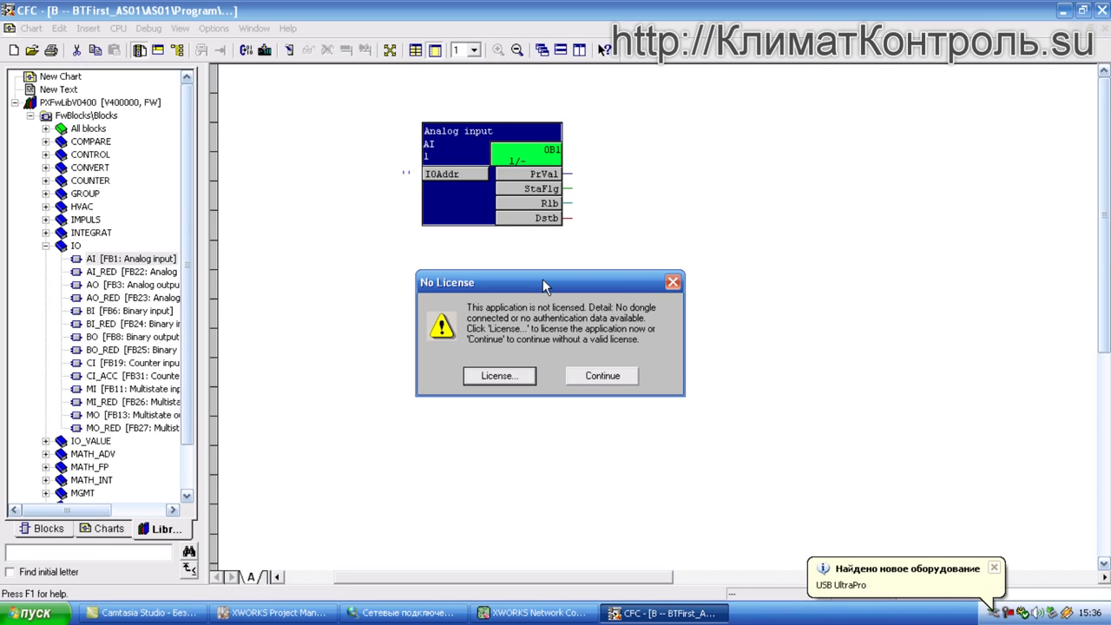
left_click(488, 376)
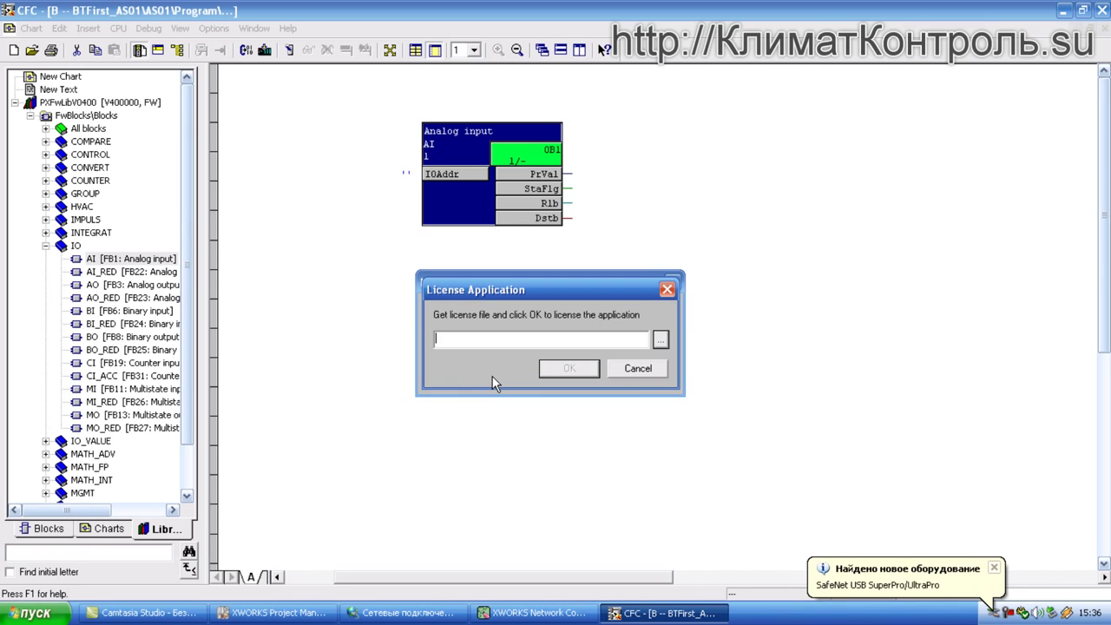
left_click(660, 341)
double_click(441, 254)
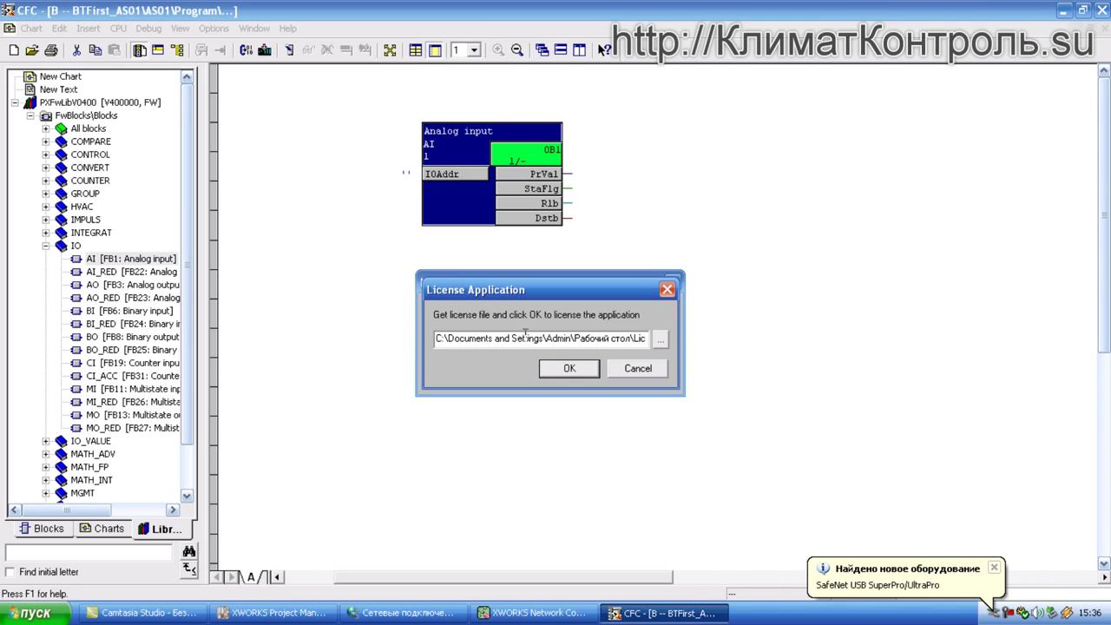
left_click(563, 367)
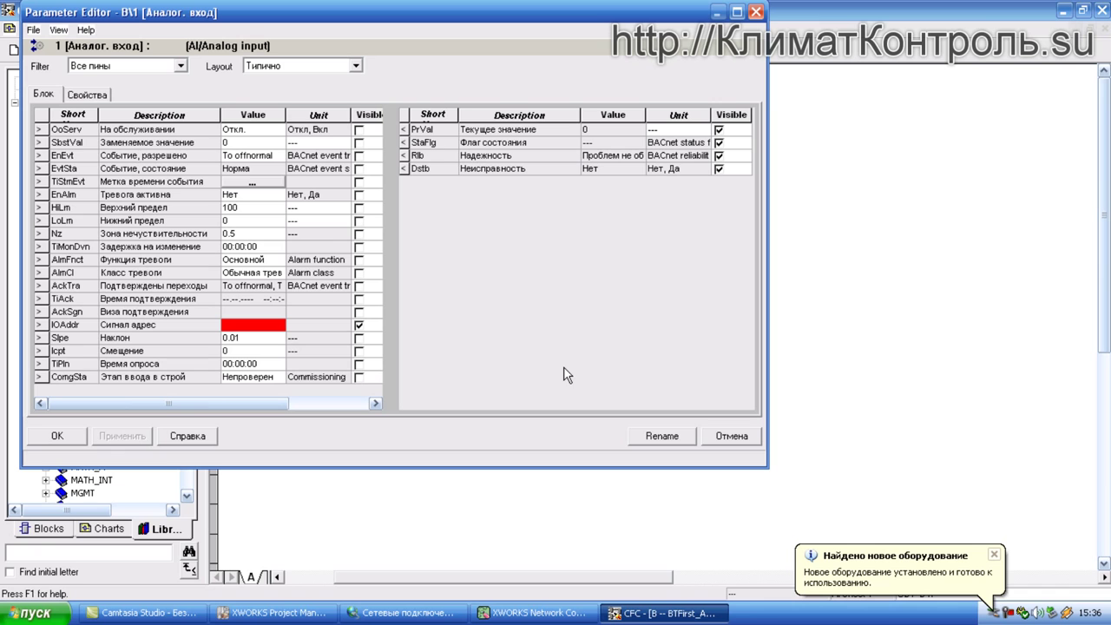
Reposition the Parameter Editor window and enlarge it to fit the input and output parameter tables with their Visible columns
left_click_drag(423, 13, 578, 82)
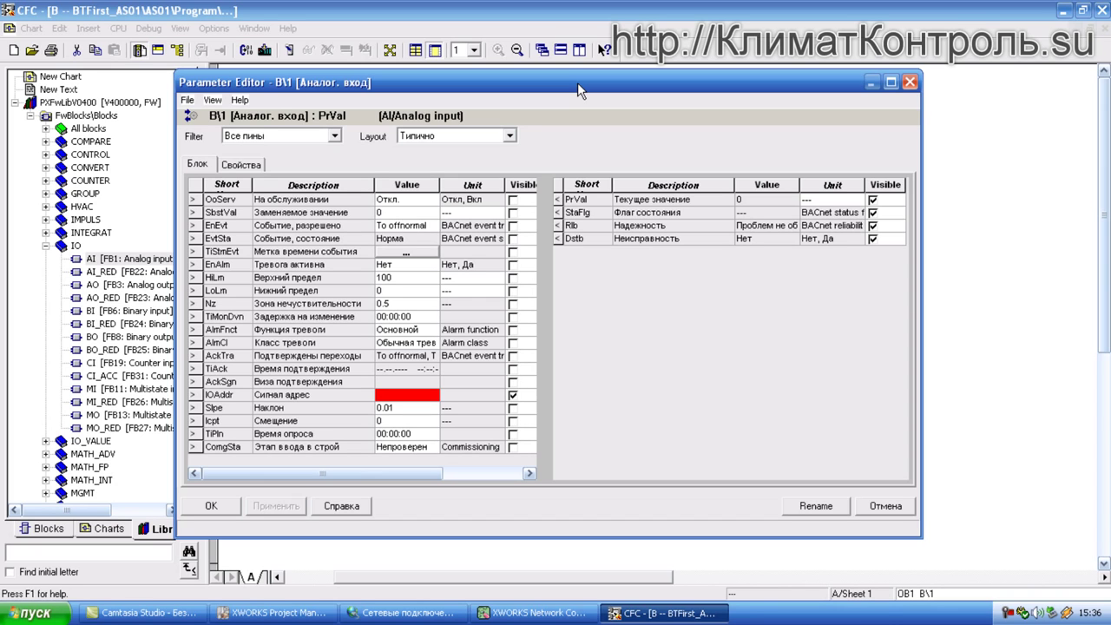
left_click_drag(541, 77, 410, 33)
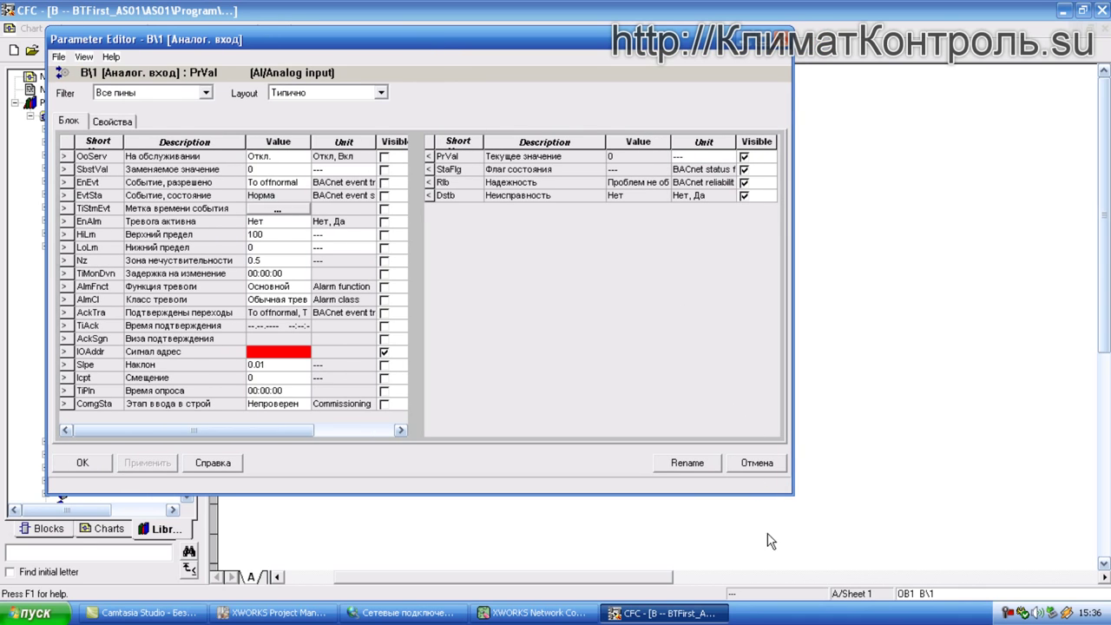
left_click_drag(792, 501, 1080, 560)
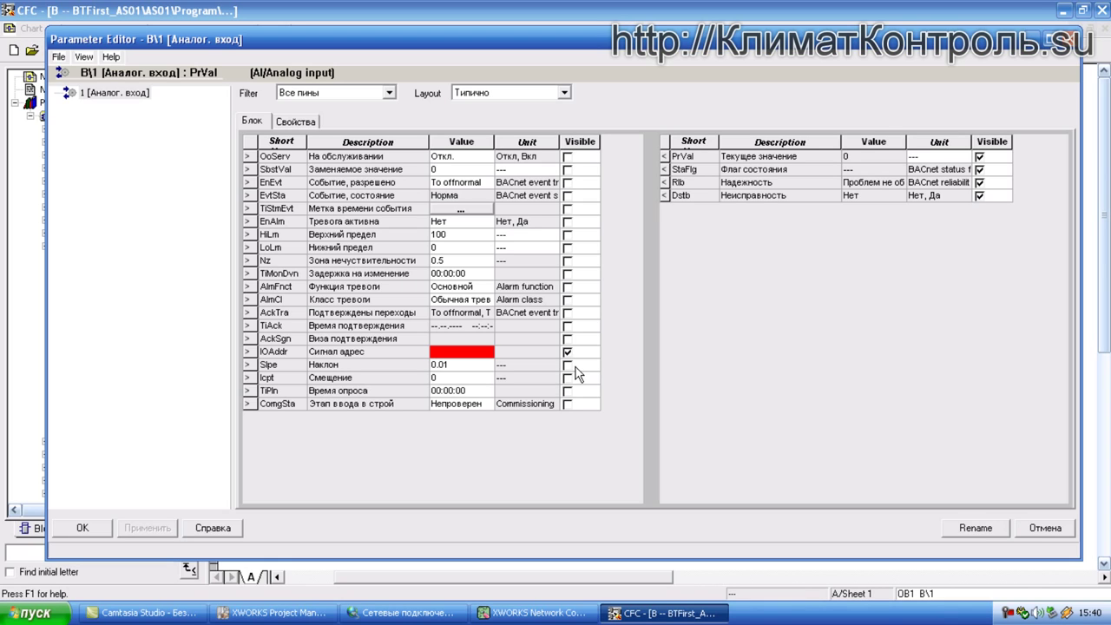
Move and narrow the Parameter Editor to compare its parameters with the Analog input block's pins on the chart
left_click_drag(264, 39, 797, 45)
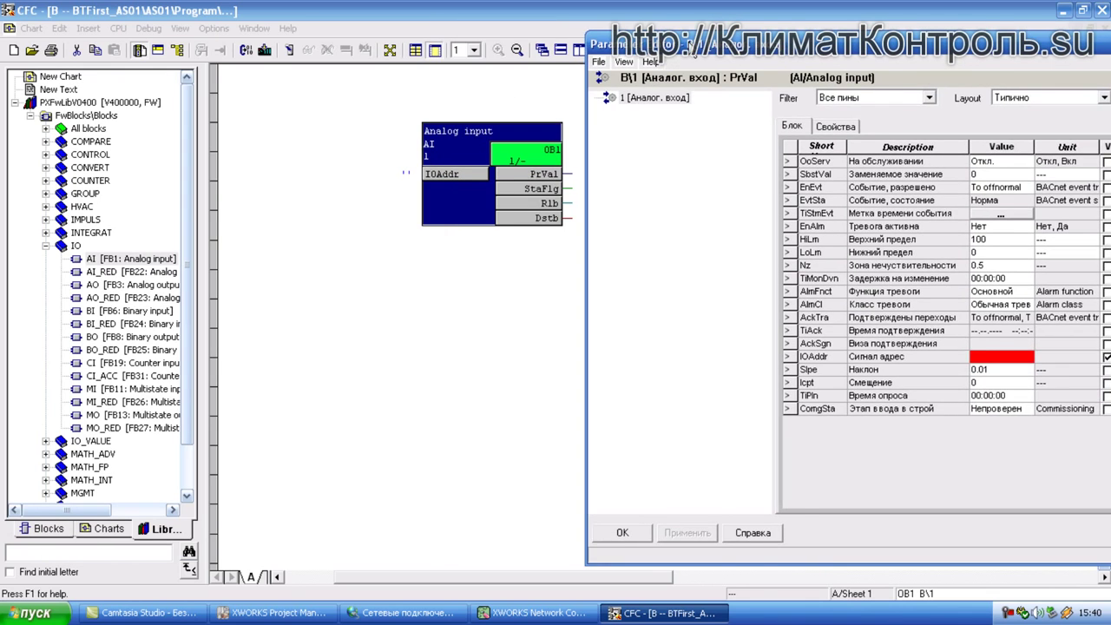
left_click_drag(696, 48, 778, 49)
left_click_drag(669, 158, 739, 149)
left_click_drag(853, 54, 754, 60)
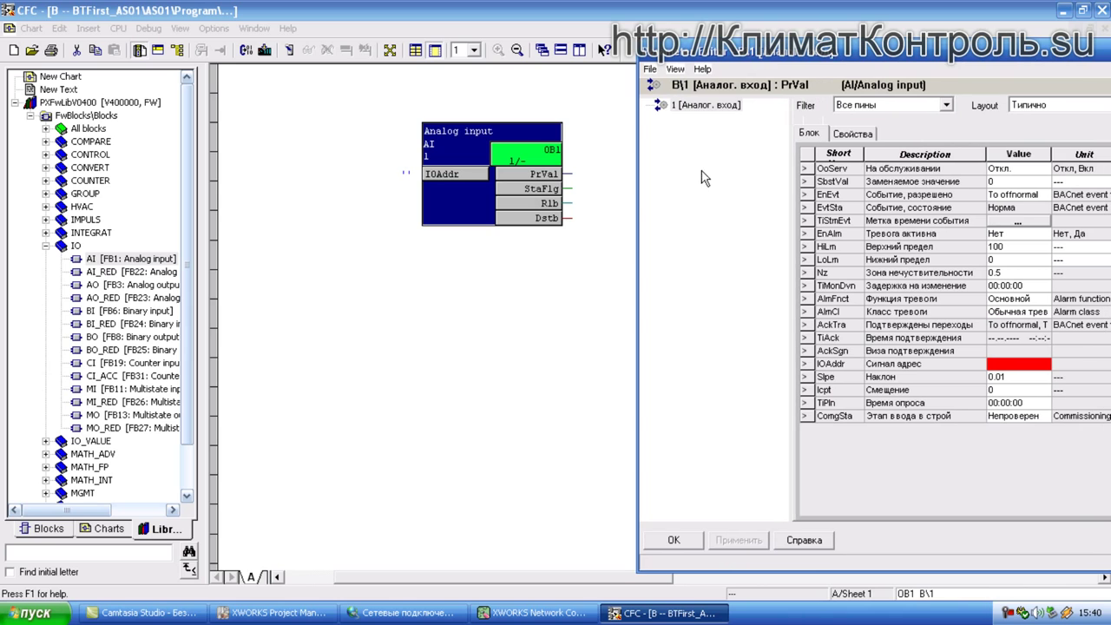
left_click_drag(639, 200, 885, 196)
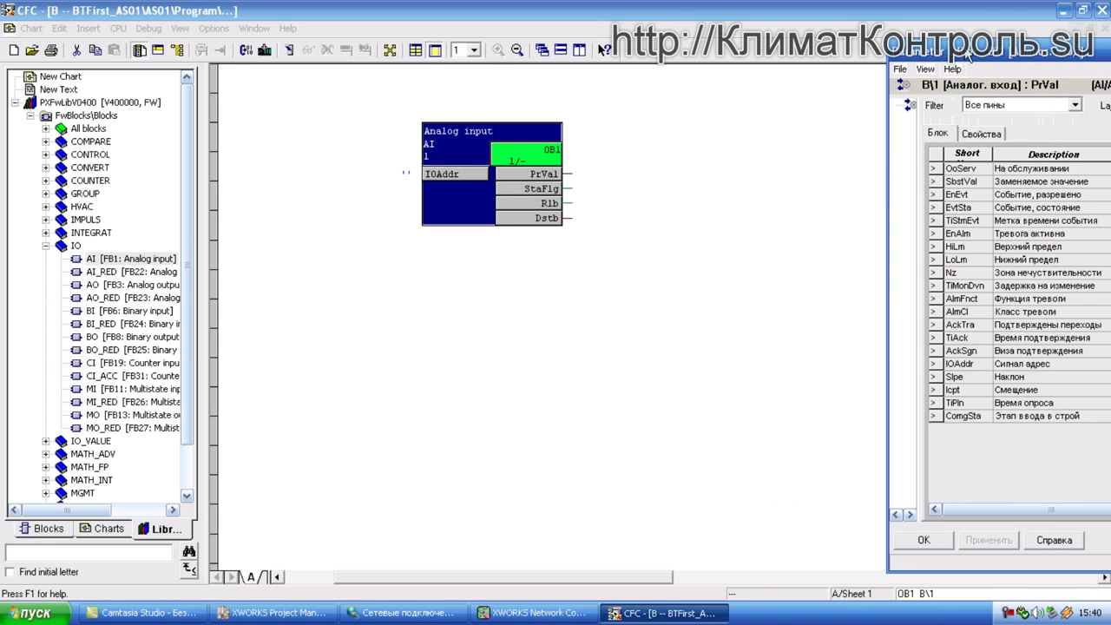
left_click_drag(969, 55, 705, 57)
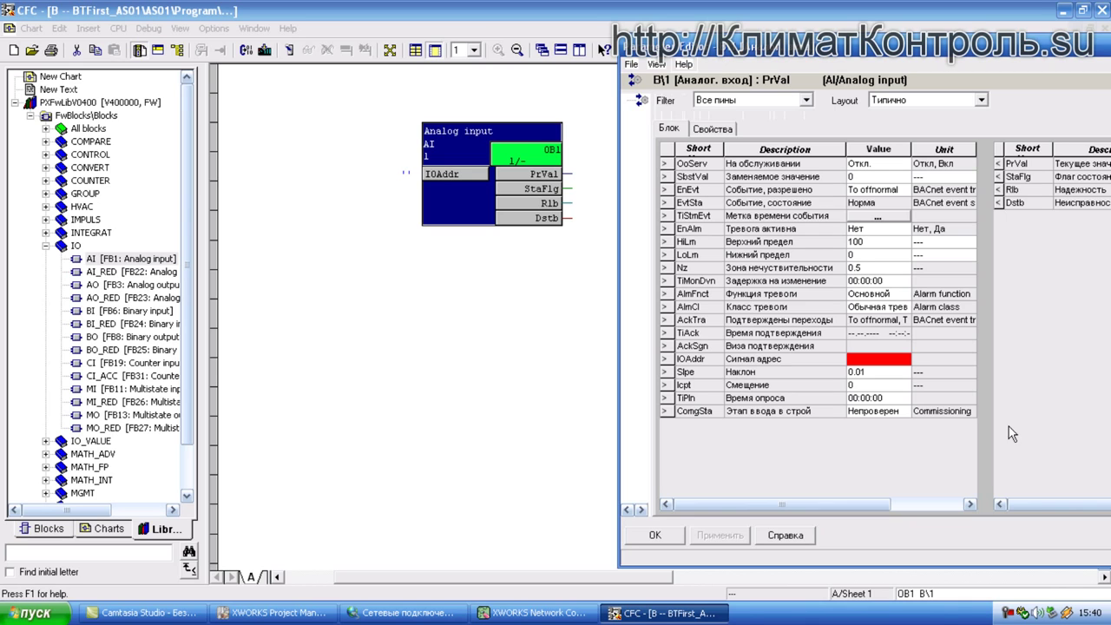
Resize and reposition the Parameter Editor over the chart so both parameter tables and their Visible columns can be reached
mouse_move(871, 506)
left_mouse_down()
mouse_move(923, 518)
mouse_move(852, 513)
mouse_move(933, 524)
mouse_move(868, 518)
left_mouse_up()
left_click_drag(620, 193, 215, 193)
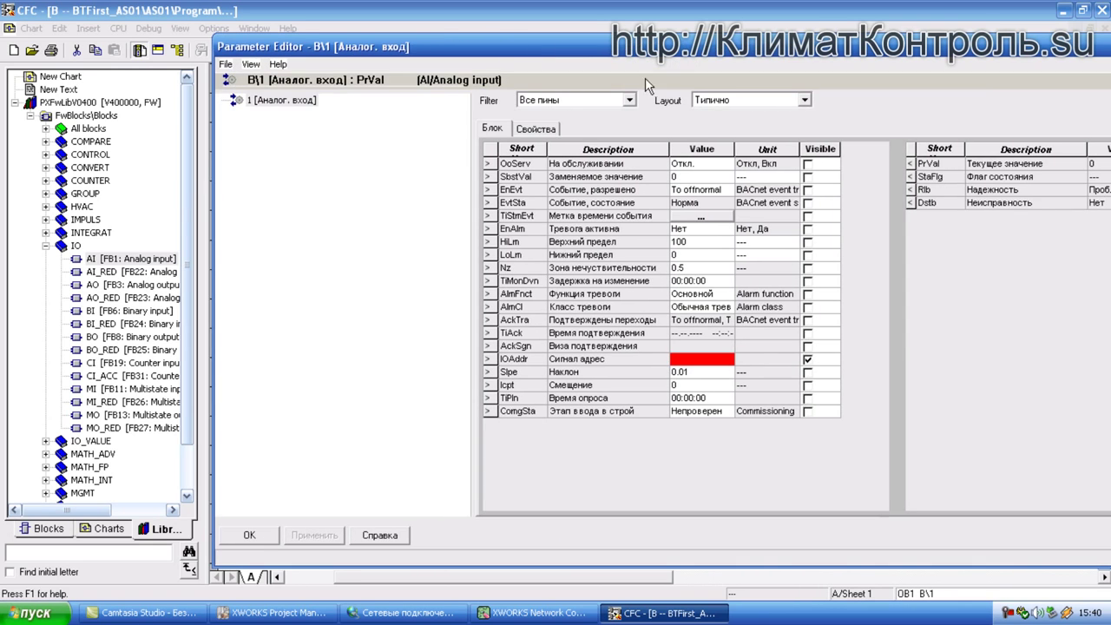
left_click_drag(647, 47, 463, 52)
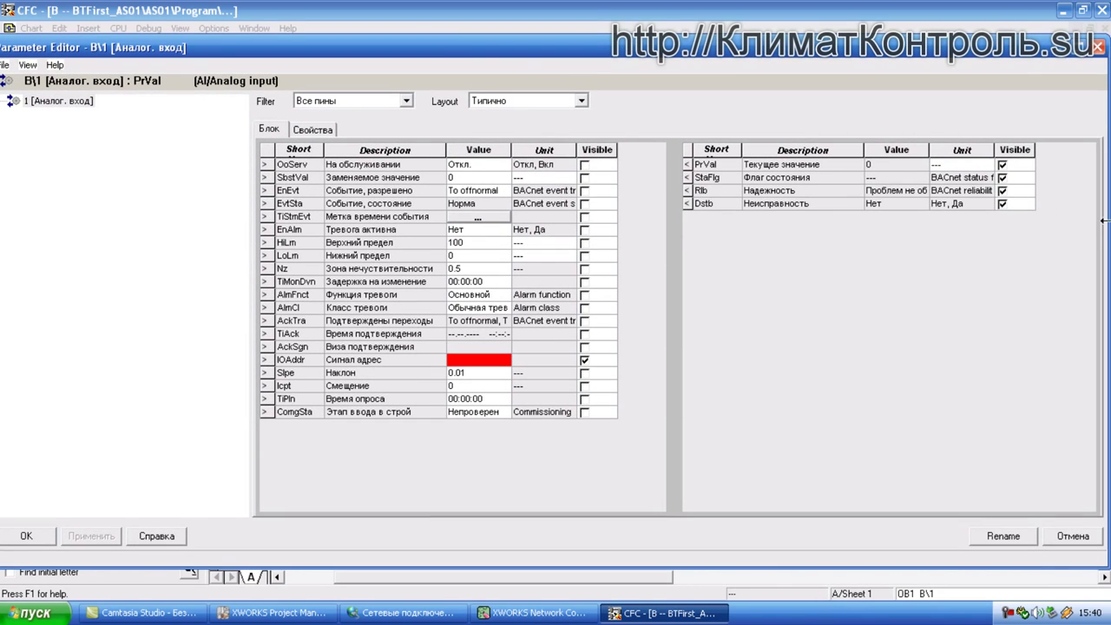
left_click_drag(1104, 220, 898, 243)
left_click_drag(568, 47, 770, 81)
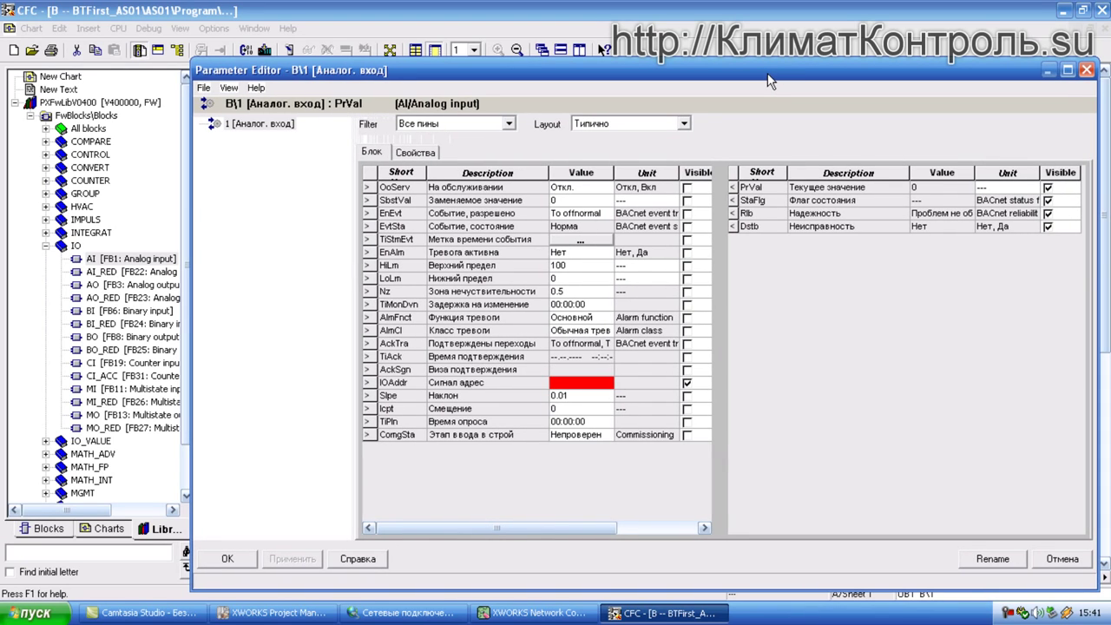
left_click_drag(765, 81, 717, 116)
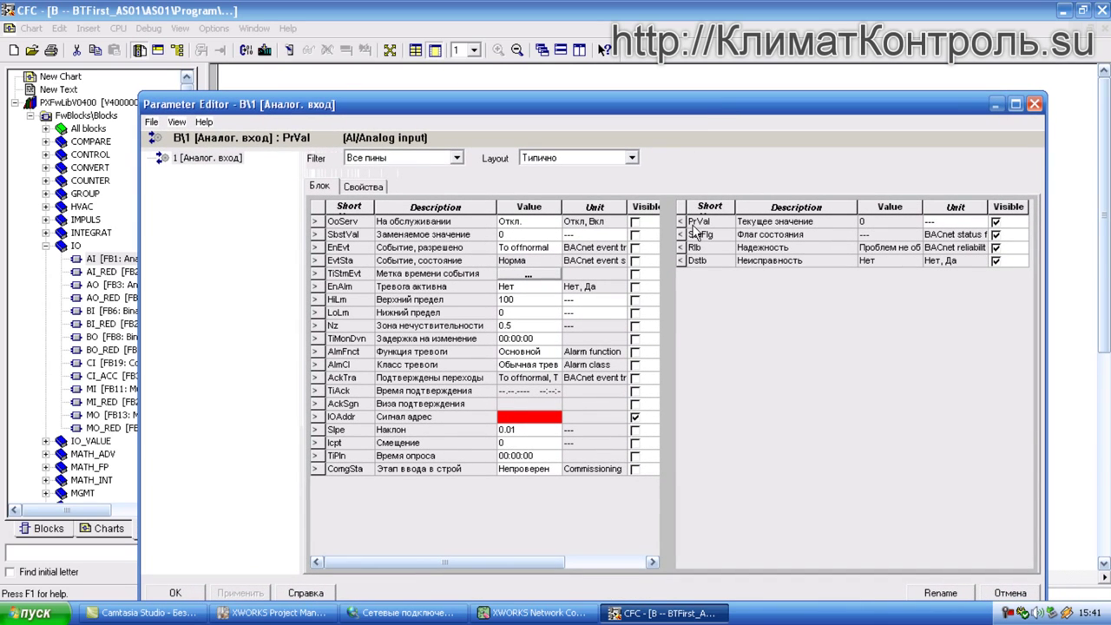
Make the HiLm, LoLm and Nz input pins of the Analog input block visible
left_click(634, 300)
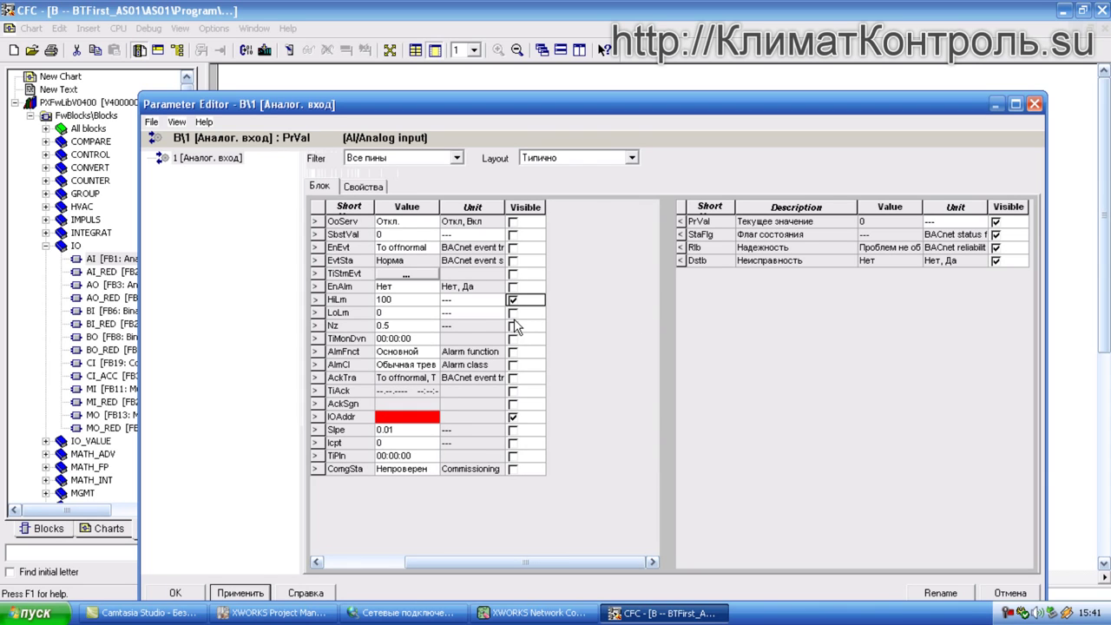
left_click(513, 313)
left_click_drag(513, 566, 397, 552)
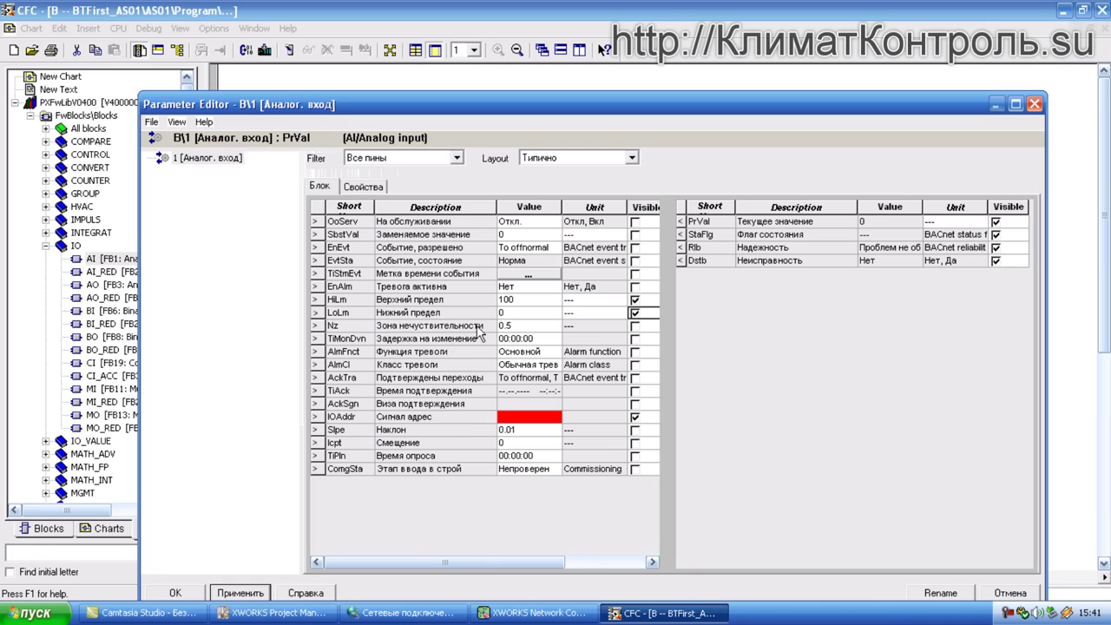
left_click(635, 327)
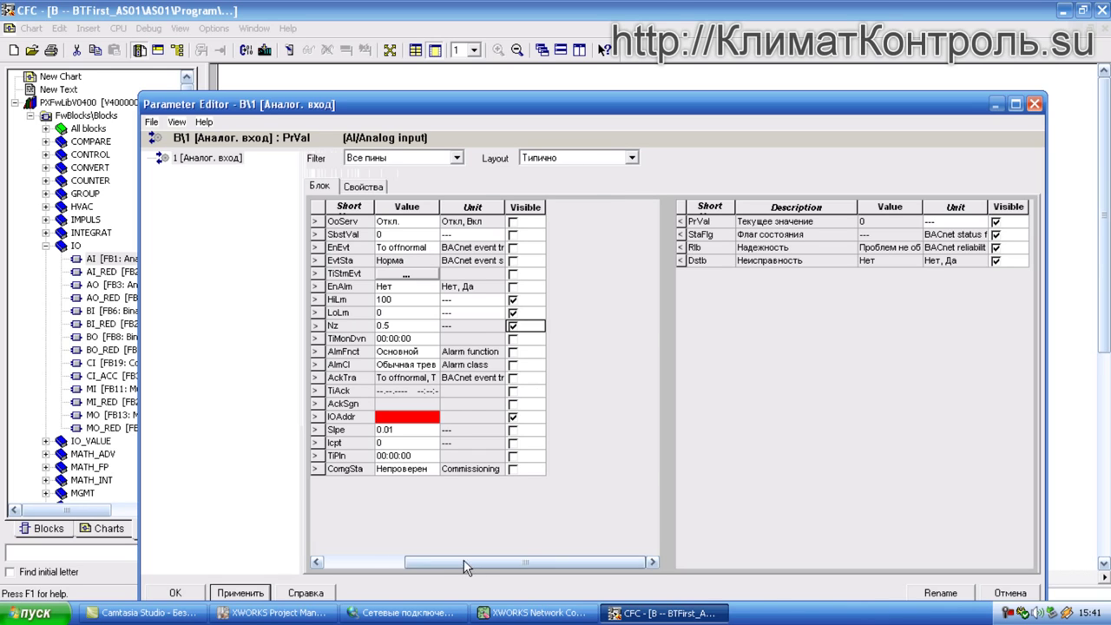
left_click_drag(465, 562, 383, 563)
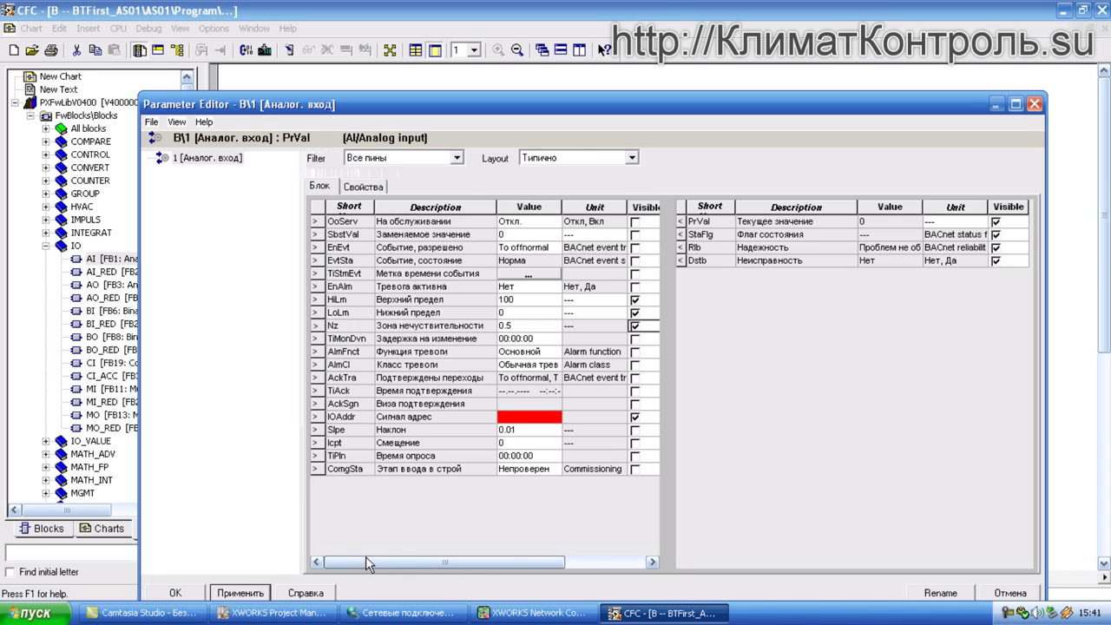
Make the Slpe and Icpt input pins of the Analog input block visible and move the Parameter Editor clear
left_click(635, 430)
left_click(512, 443)
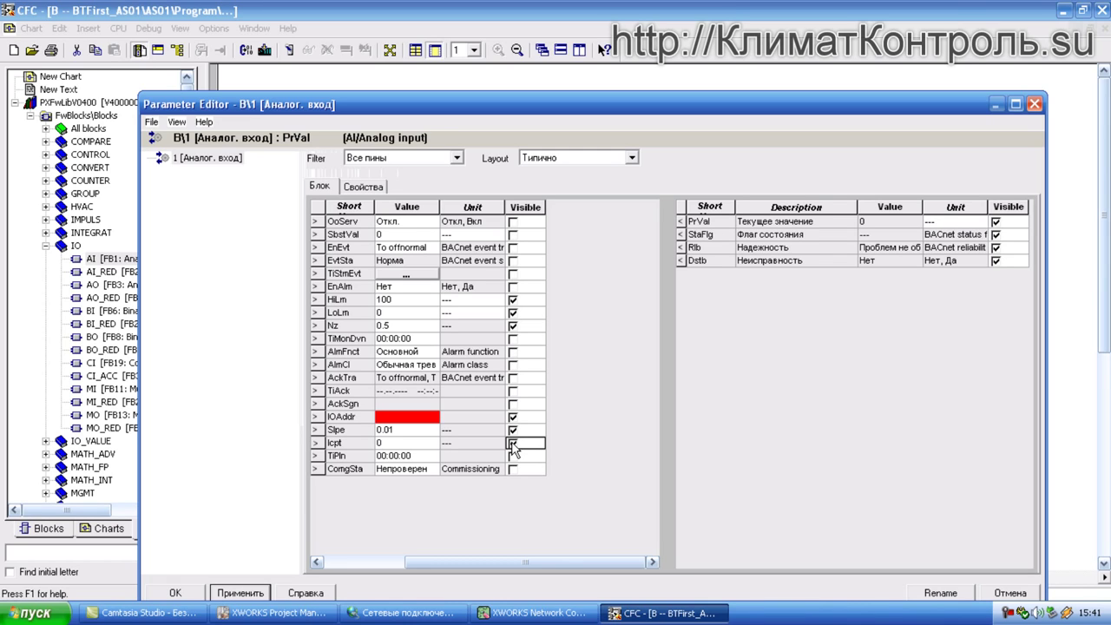
left_click(513, 443)
left_click_drag(596, 99, 561, 33)
left_click_drag(460, 494, 365, 488)
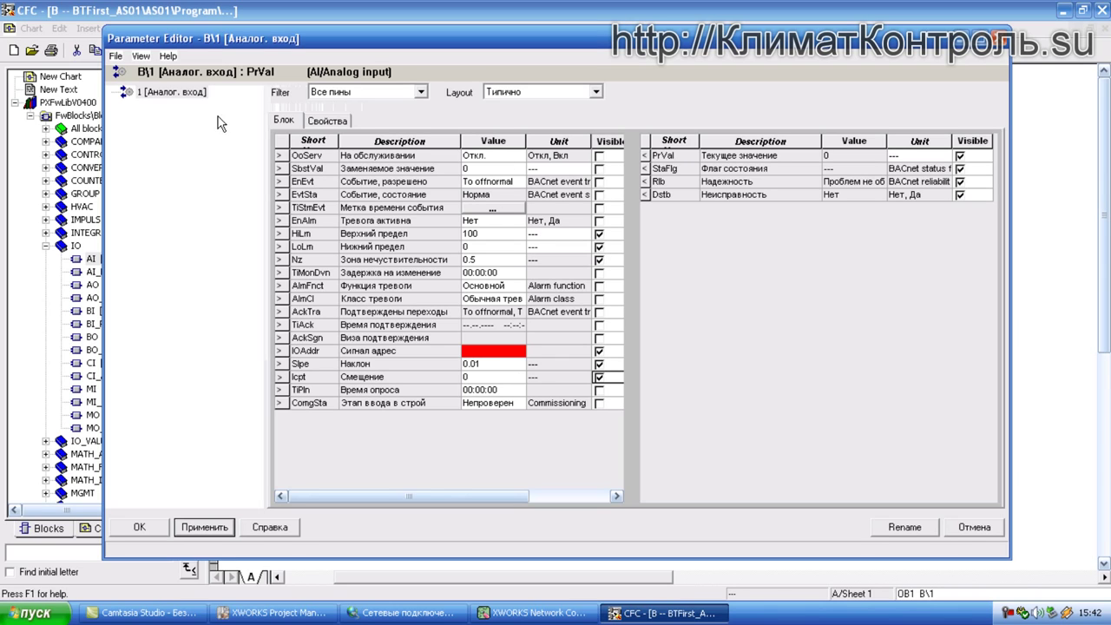
Set the Analog input block's short name to TEOut in its properties
left_click(318, 122)
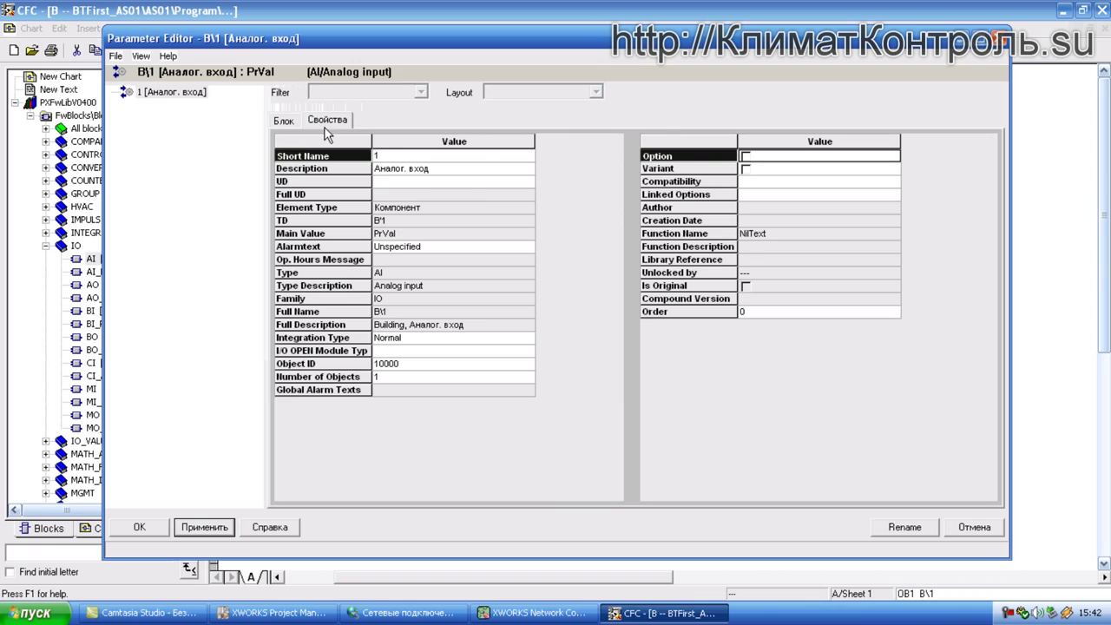
left_click(389, 158)
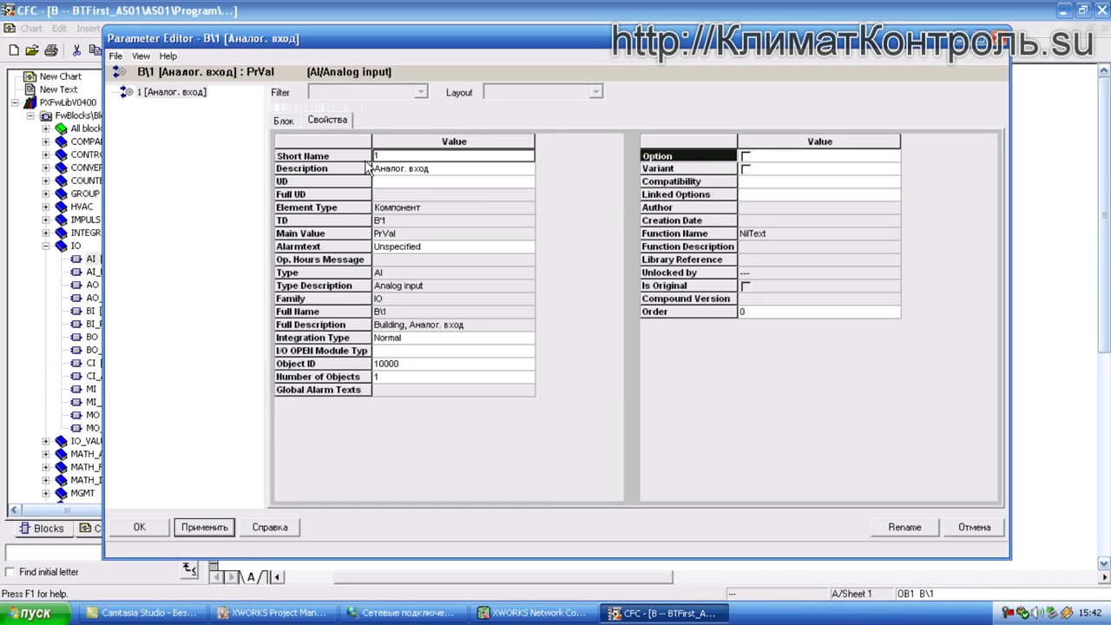
double_click(378, 156)
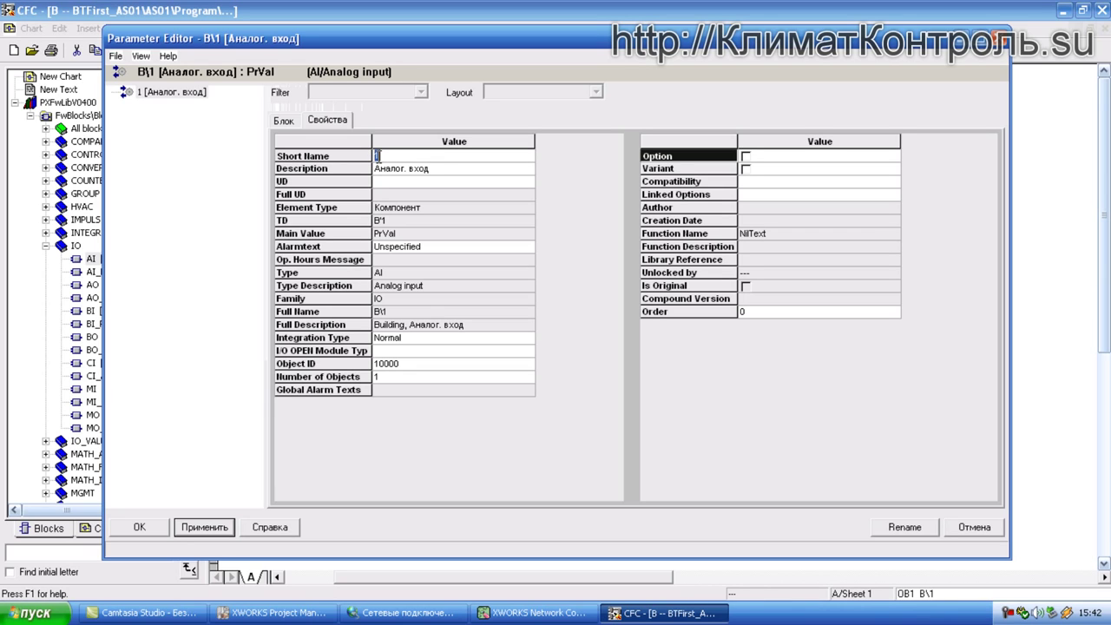
type("TEOut")
key("Return")
Set the TEOut block's description to "Темп нар возд"
left_click(453, 170)
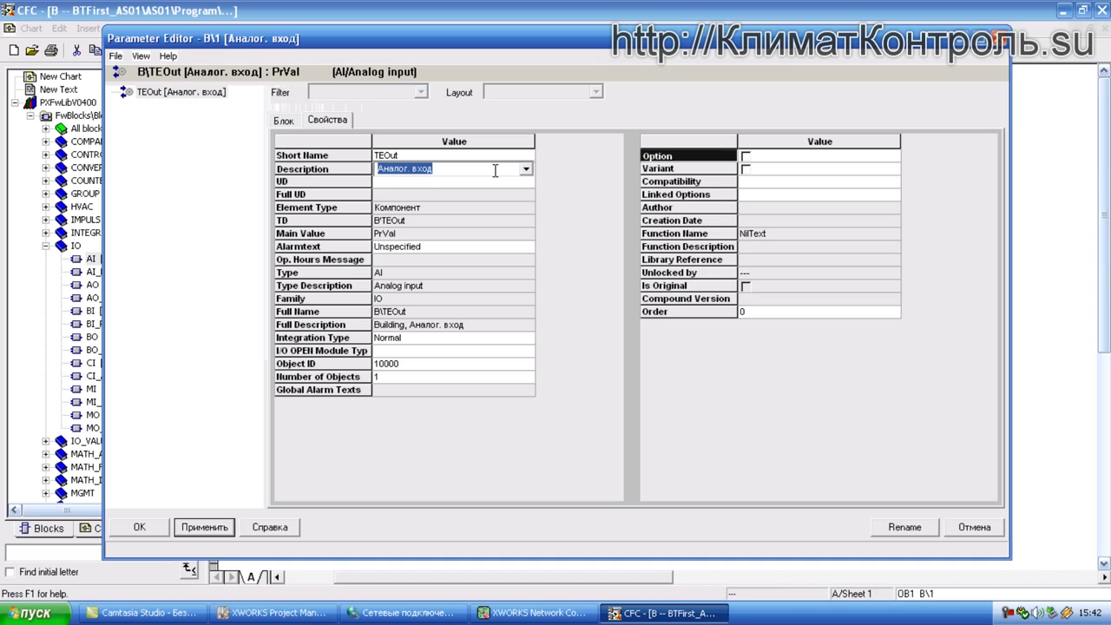
type("Nt")
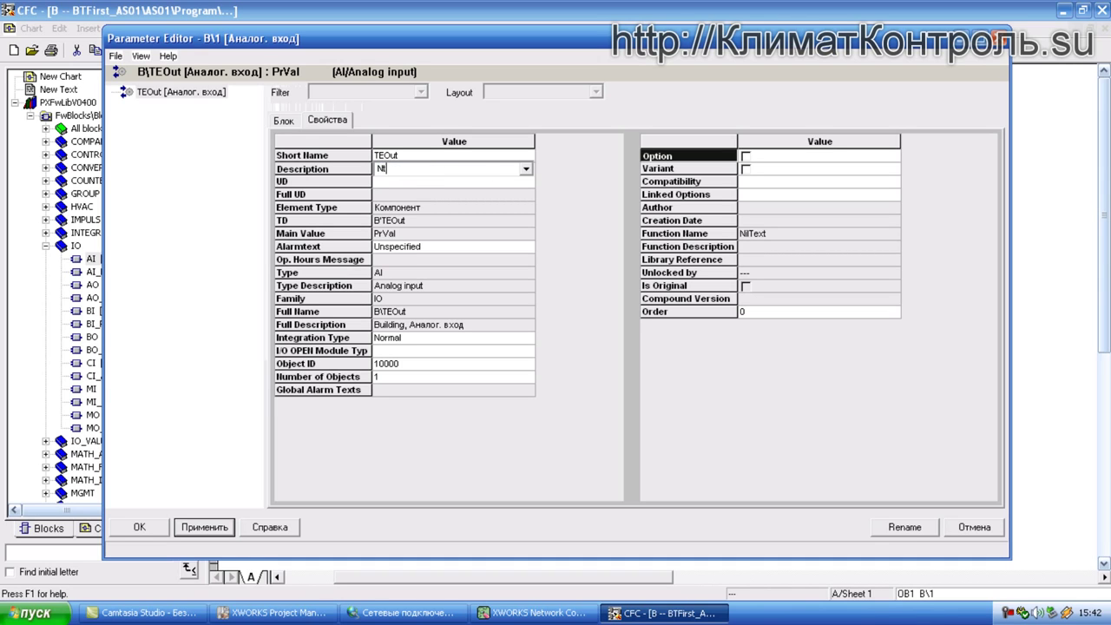
type("vg Yfh D")
key("BackSpace")
key("BackSpace")
key("BackSpace")
key("BackSpace")
key("BackSpace")
key("BackSpace")
key("BackSpace")
key("BackSpace")
key("BackSpace")
key("BackSpace")
key("alt+shift")
type("Темп нар возд")
left_click(460, 183)
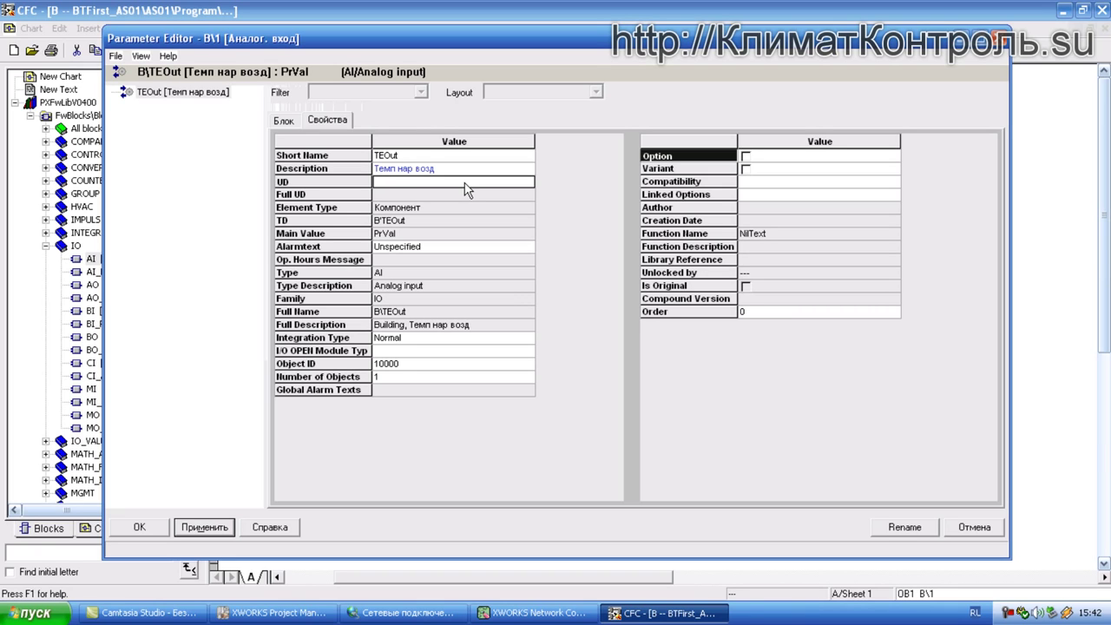
left_click(419, 170)
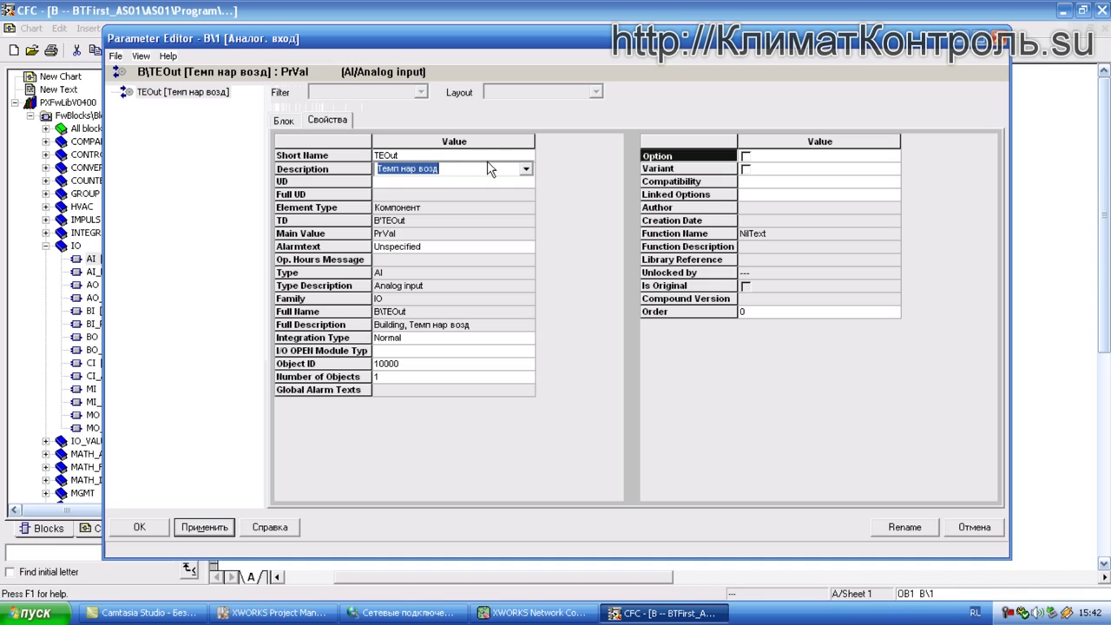
left_click(490, 169)
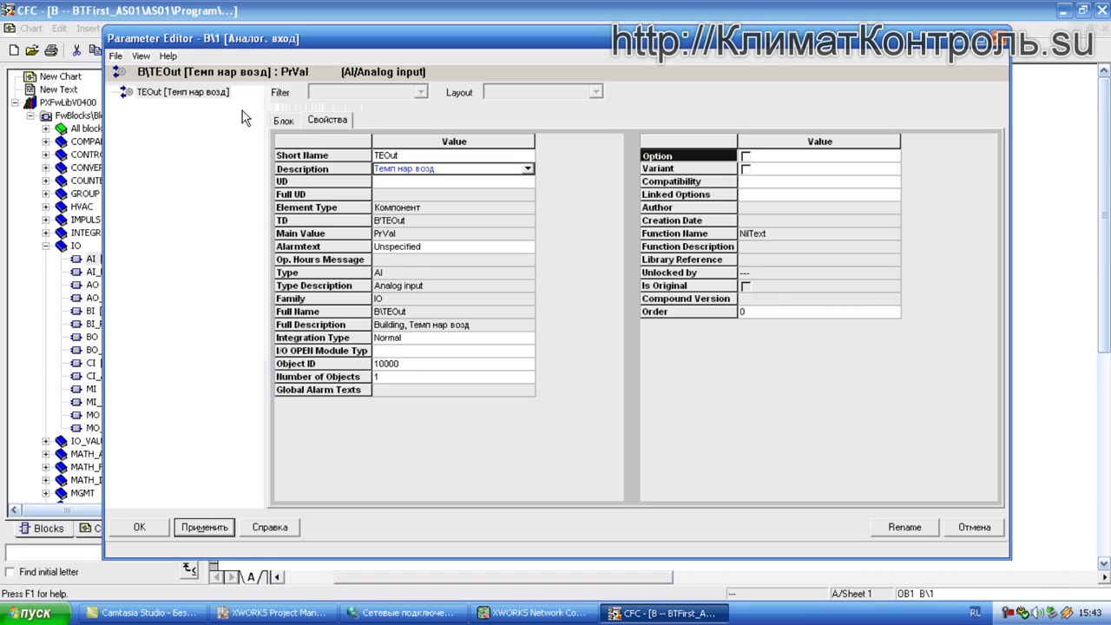
Set the unit of the TEOut block's PrVal output to °C
left_click(285, 122)
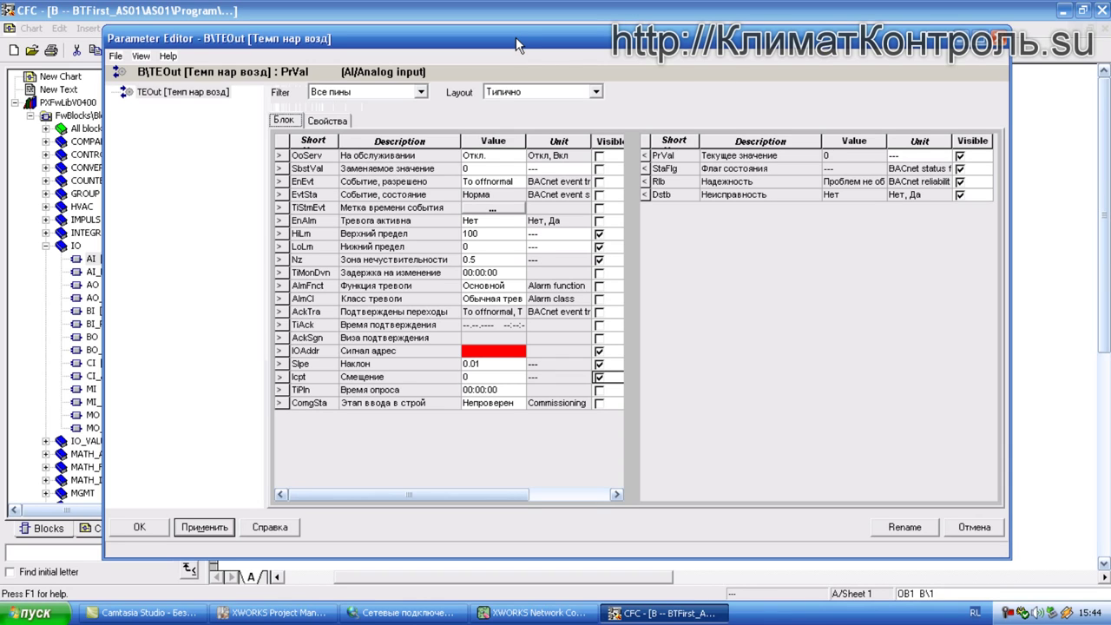
left_click_drag(725, 39, 697, 39)
left_click(909, 161)
left_click(918, 157)
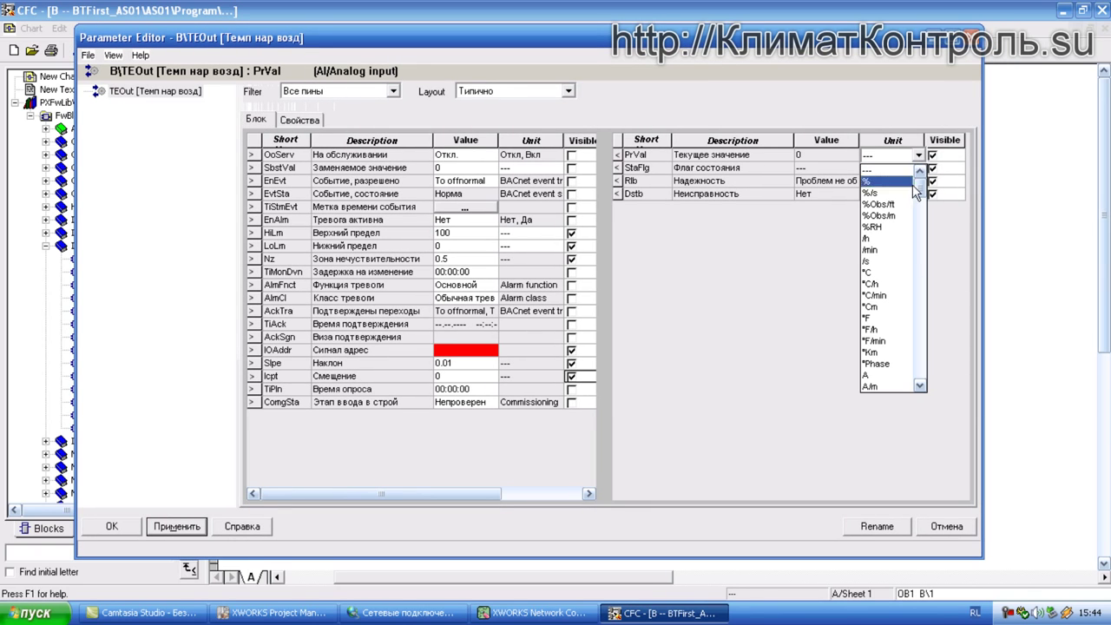
left_click(888, 271)
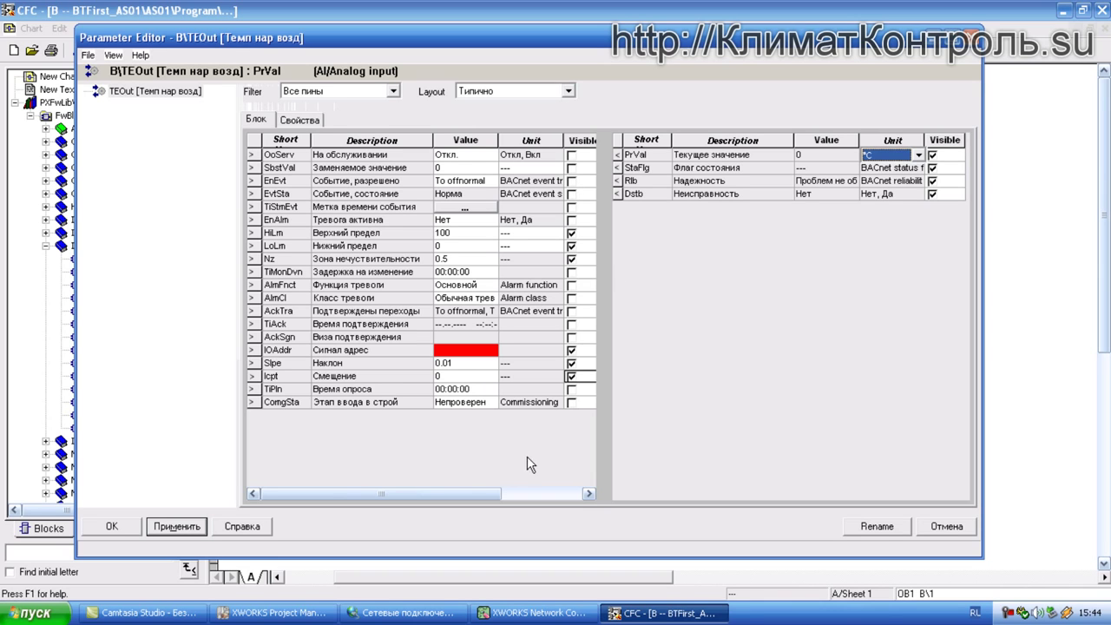
Check the HiLm unit, then apply the TEOut block's parameter changes and close the Parameter Editor
mouse_move(484, 497)
left_mouse_down()
mouse_move(568, 497)
mouse_move(484, 496)
left_mouse_up()
left_click(547, 233)
left_click(720, 267)
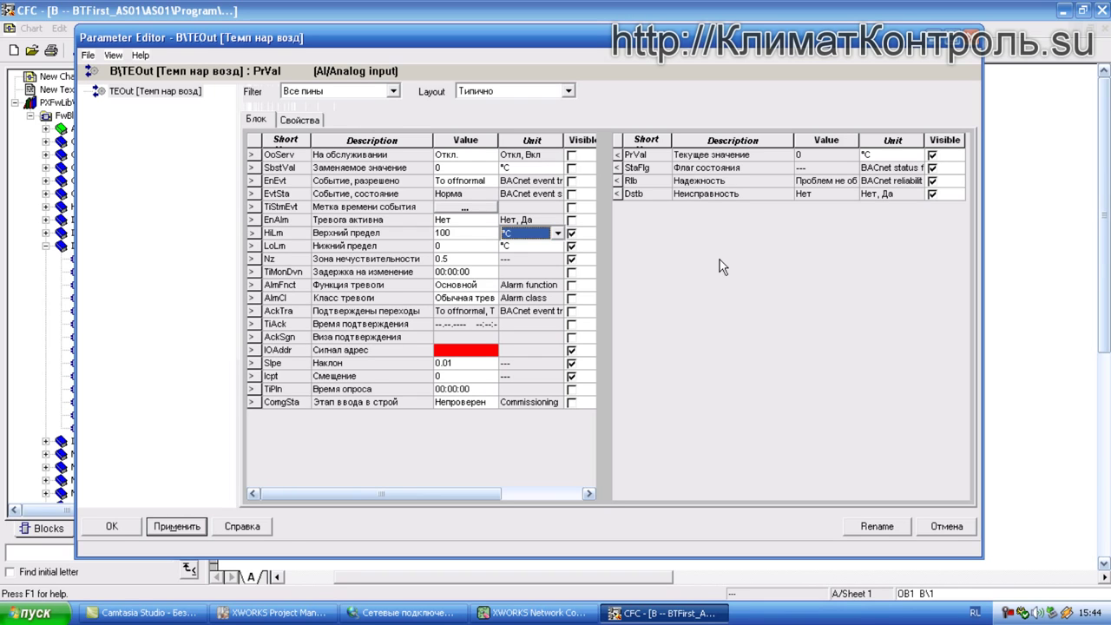
left_click(184, 528)
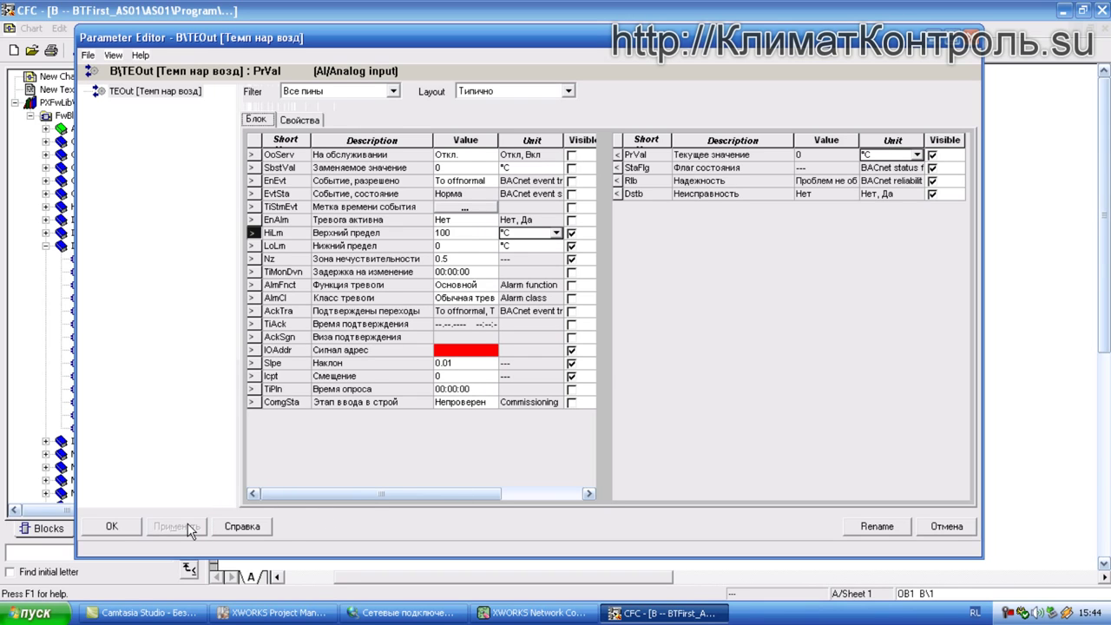
left_click(112, 526)
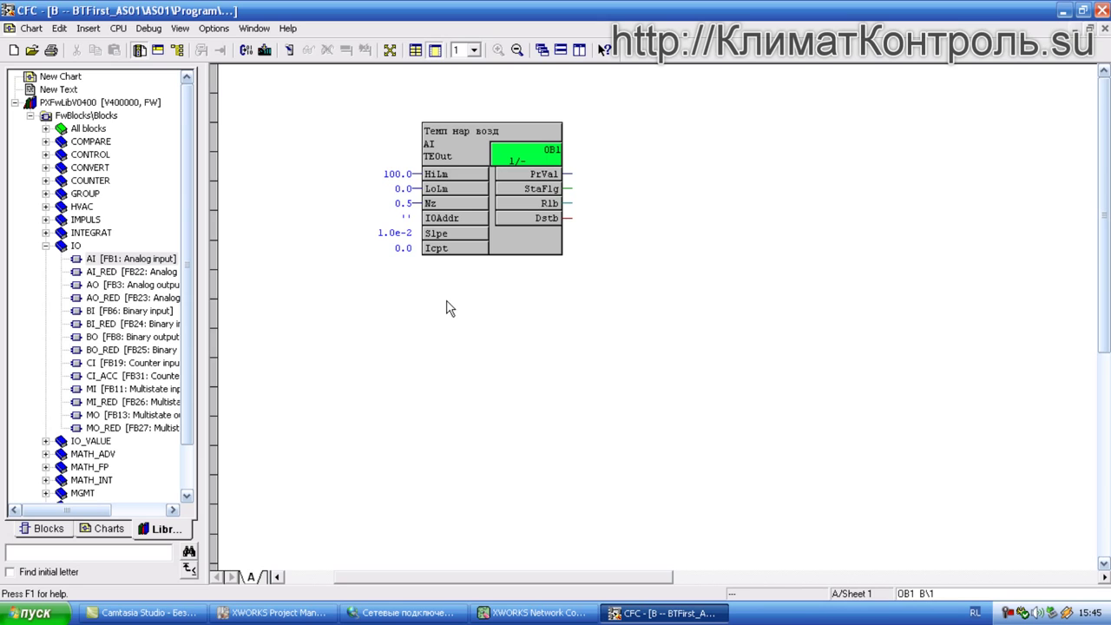
Edit the TEOut block's I/O address, assigning it to the C (PX-Compact) subsystem, and widen the I/O Address Editor
right_click(460, 149)
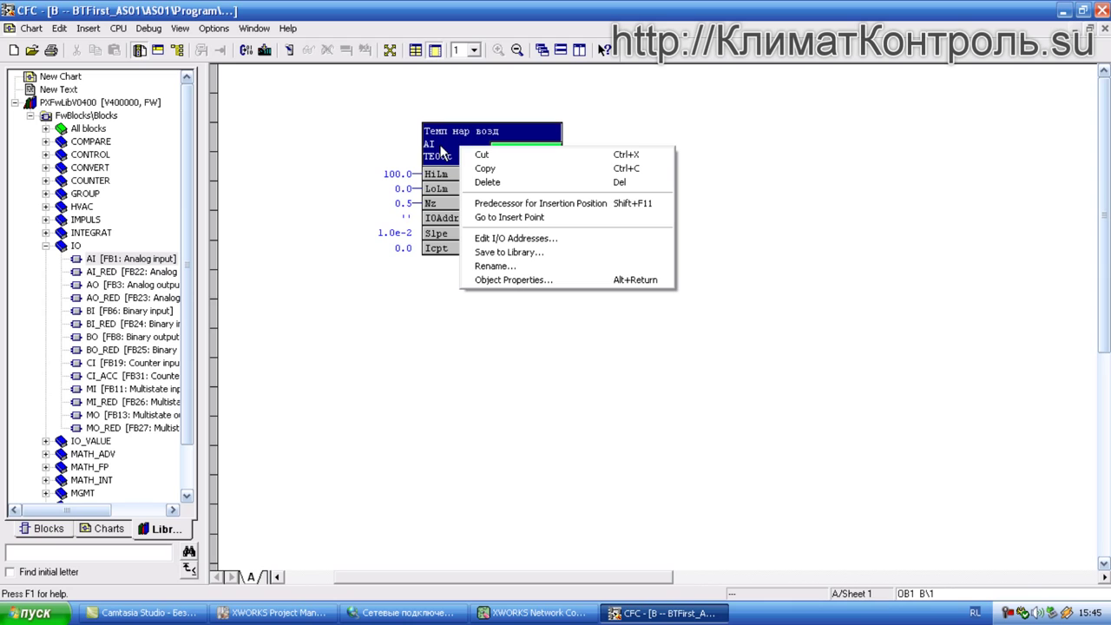
left_click(498, 240)
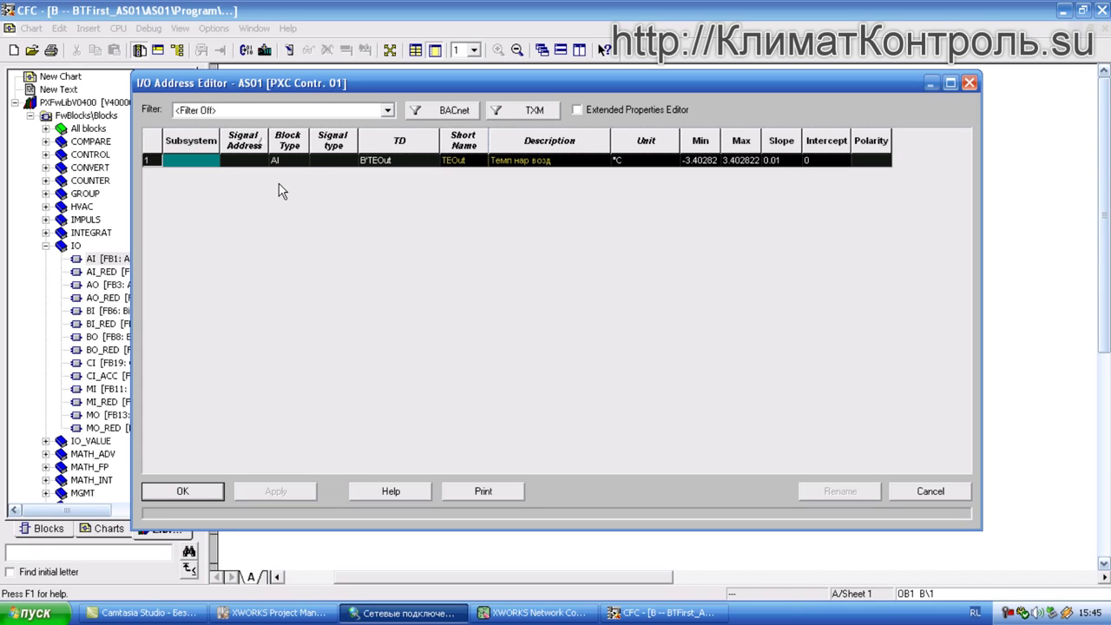
left_click(206, 160)
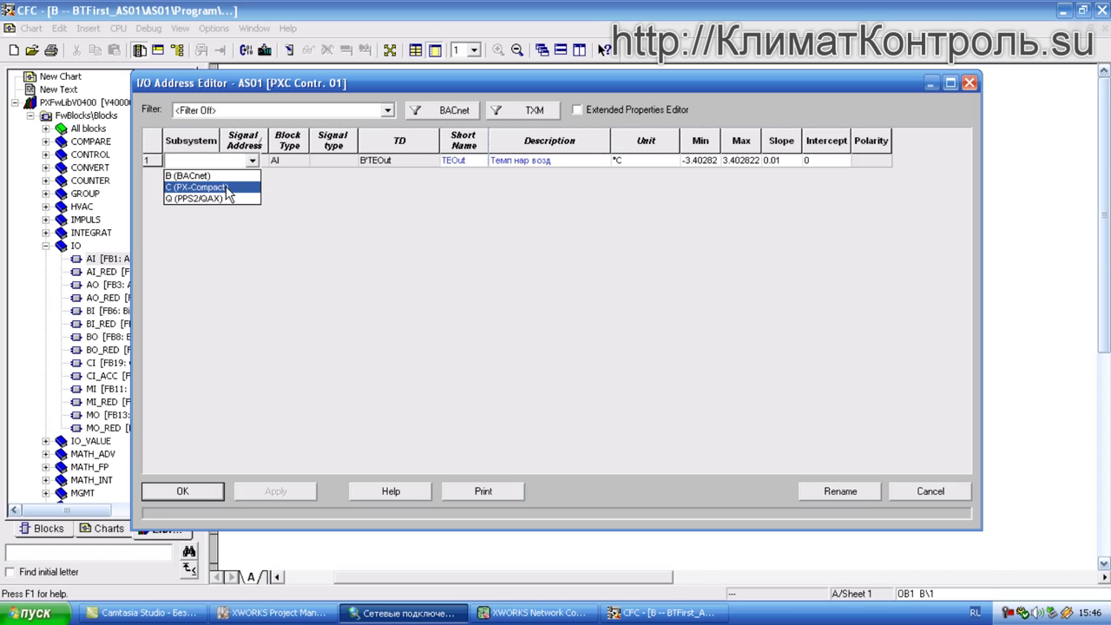
left_click(228, 193)
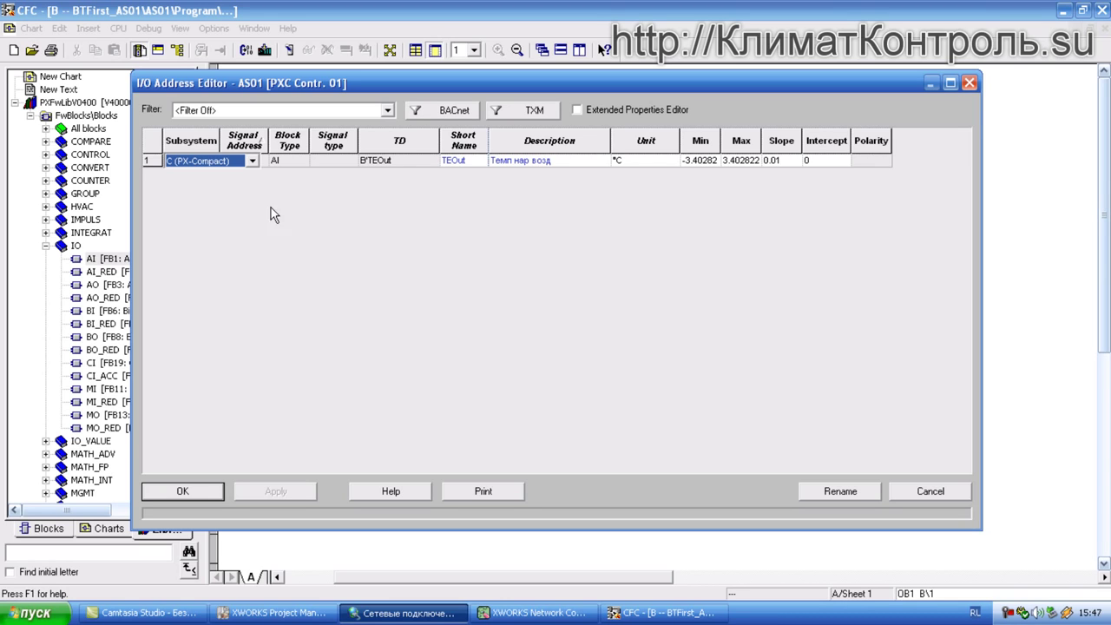
left_click_drag(982, 186, 1055, 185)
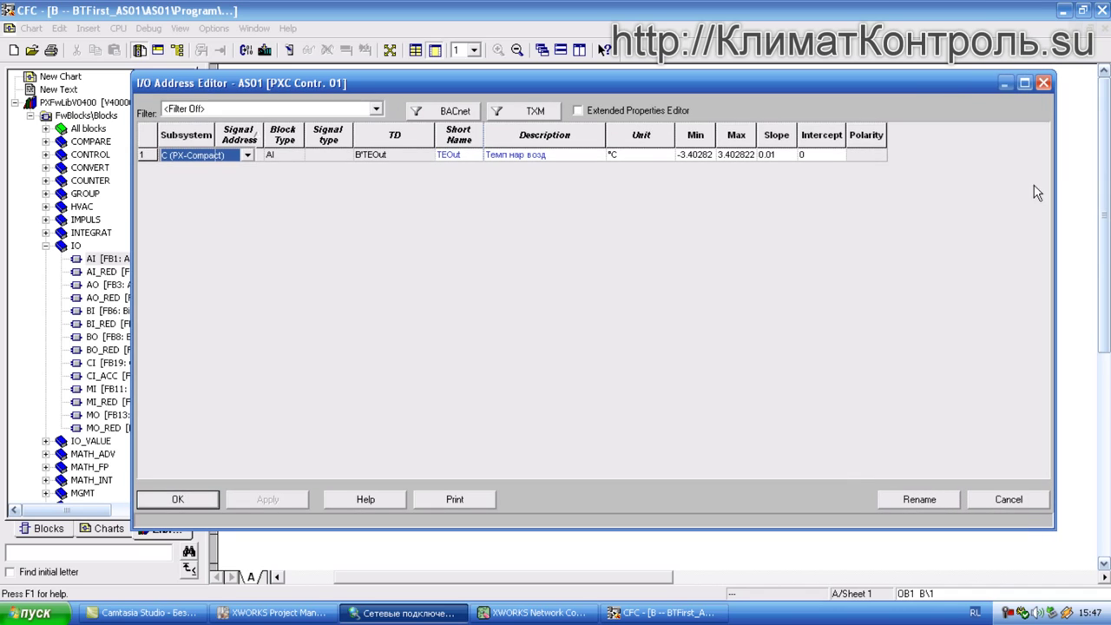
Set the TEOut signal type to R1K (Temperature LG-Ni 1000)
left_click(260, 157)
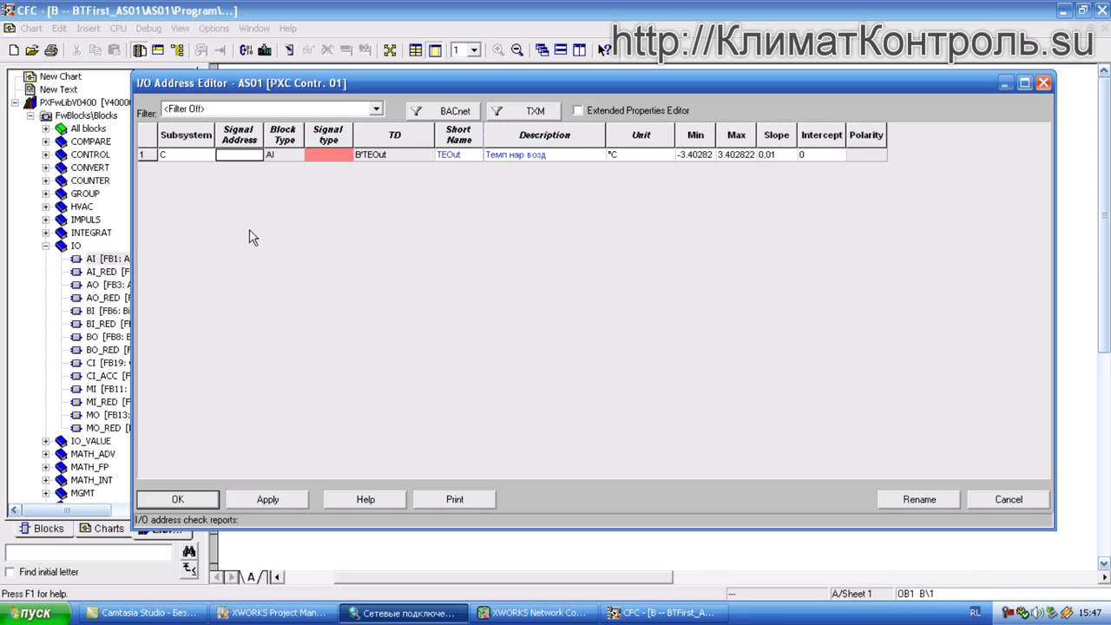
left_click(335, 159)
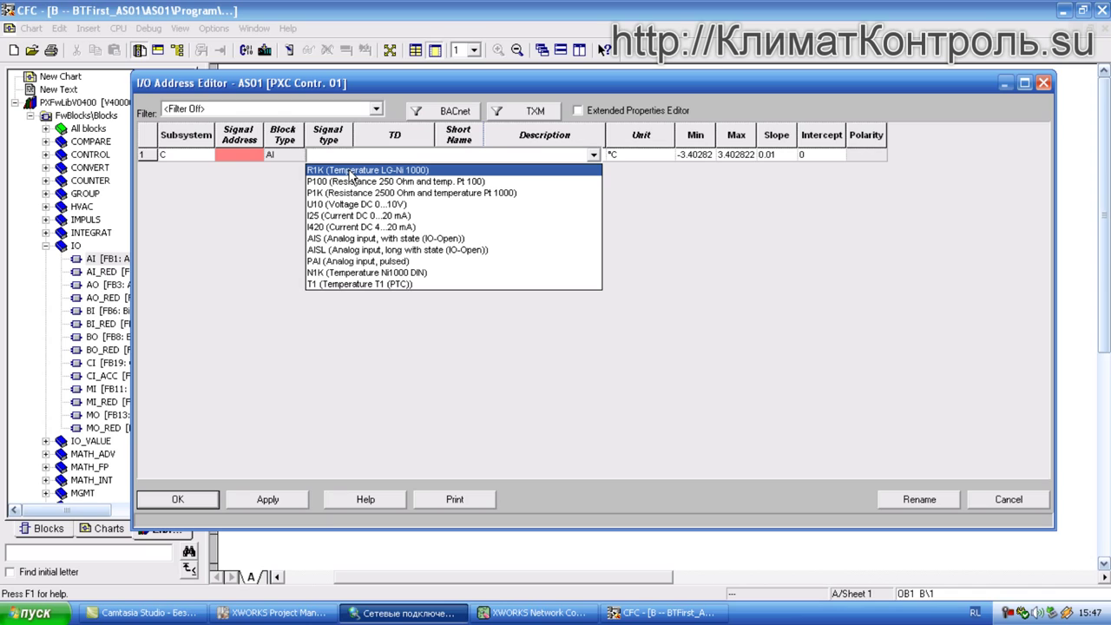
left_click(352, 172)
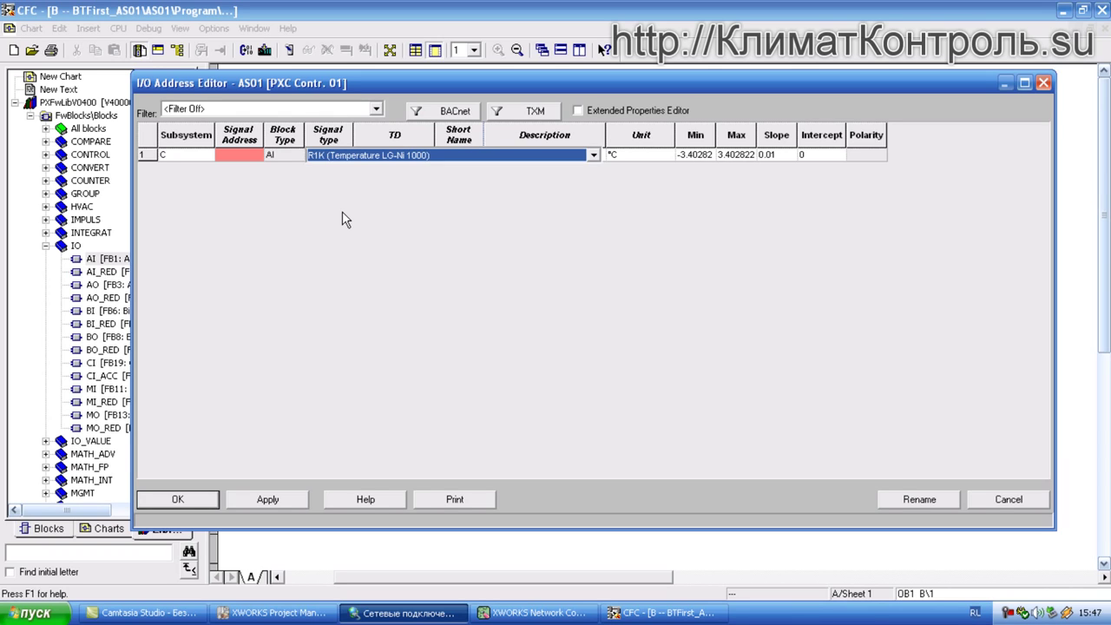
left_click(389, 149)
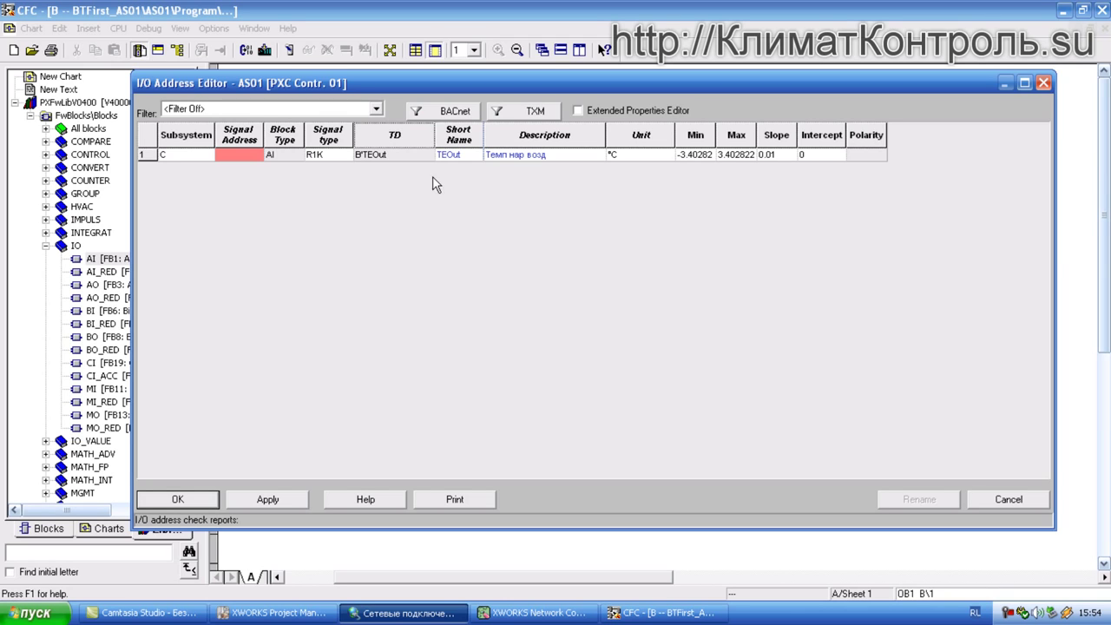
left_click(415, 156)
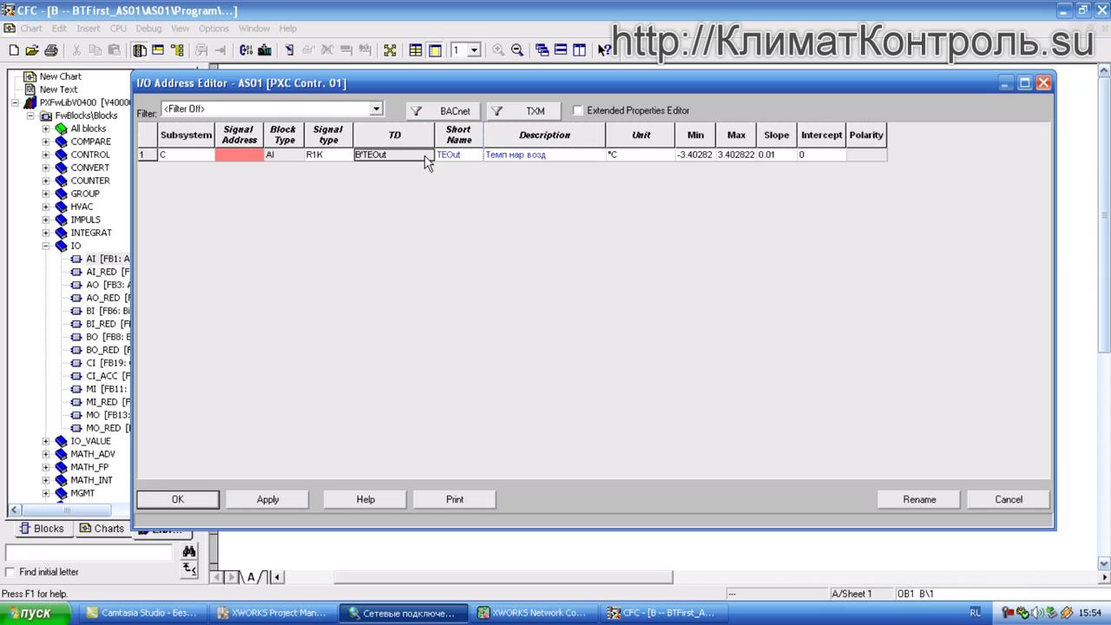
left_click(473, 158)
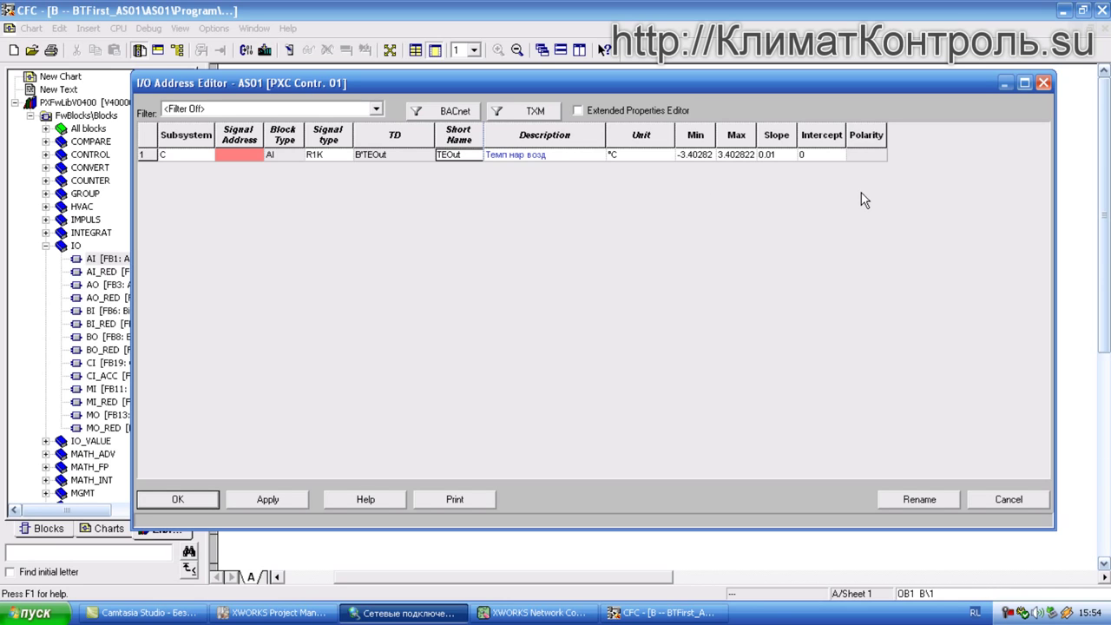
Set the TEOut signal range to a minimum of -25 and a maximum of 105
left_click(686, 156)
left_click(684, 155)
type("-25")
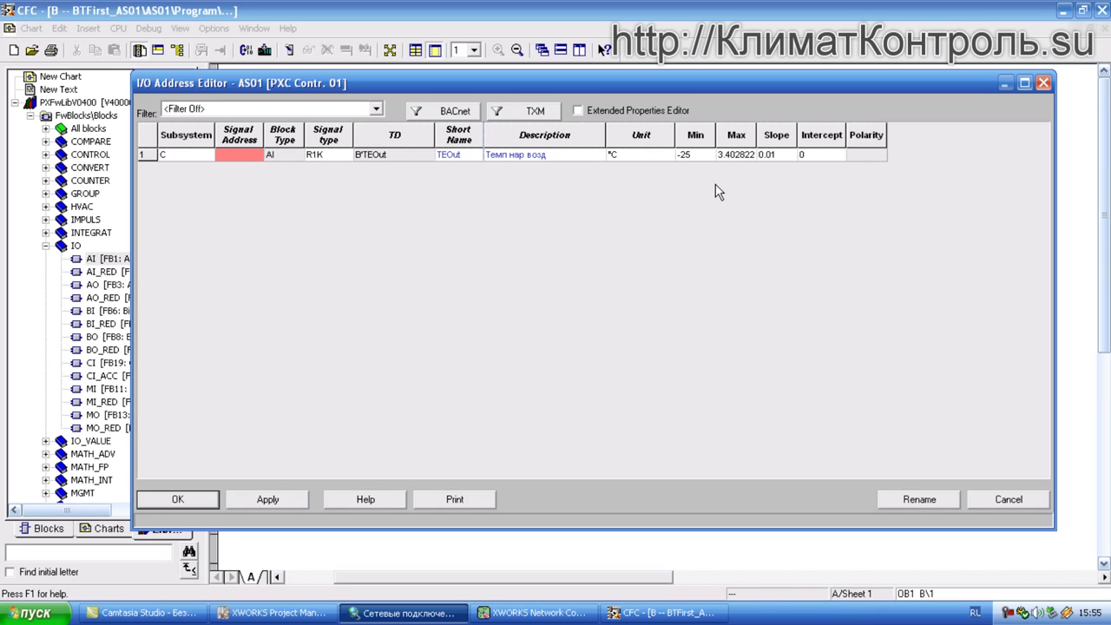
left_click(737, 156)
left_click(727, 156)
double_click(727, 156)
type("105")
left_click(636, 156)
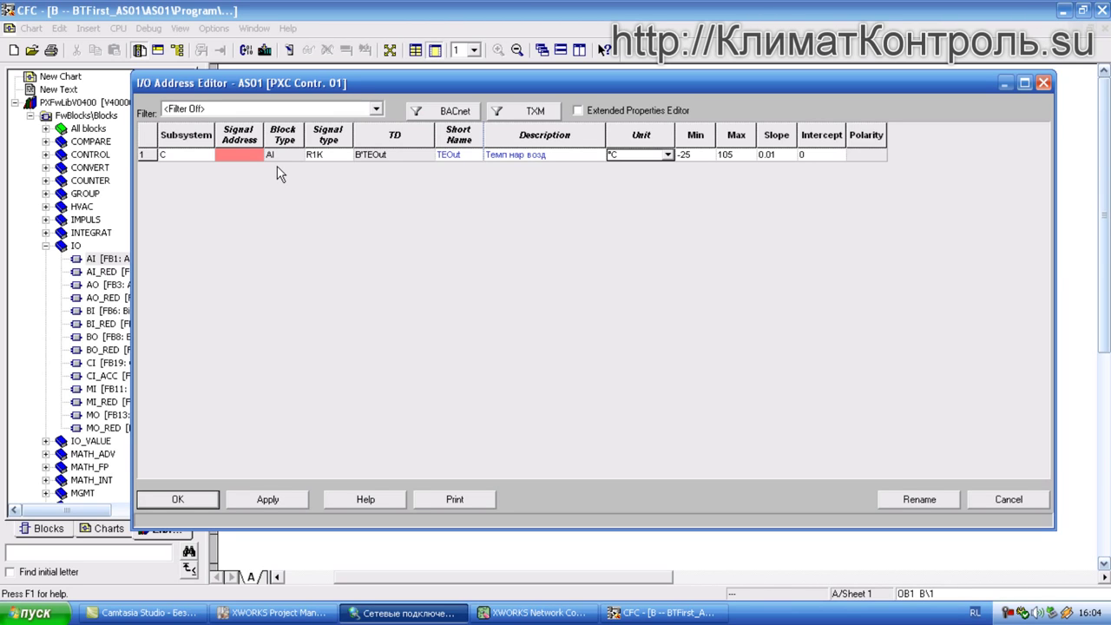
Set the TEOut signal address to 01.01, widen the Polarity column and accept the I/O address settings
left_click(231, 155)
type("0")
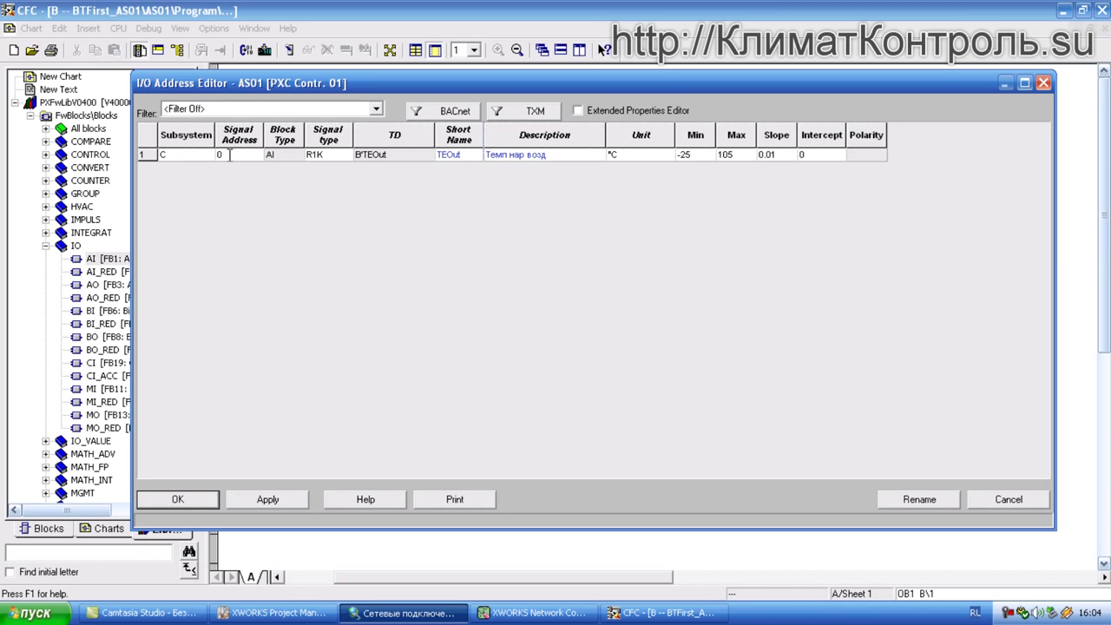
type("1.01")
left_click_drag(501, 82, 464, 83)
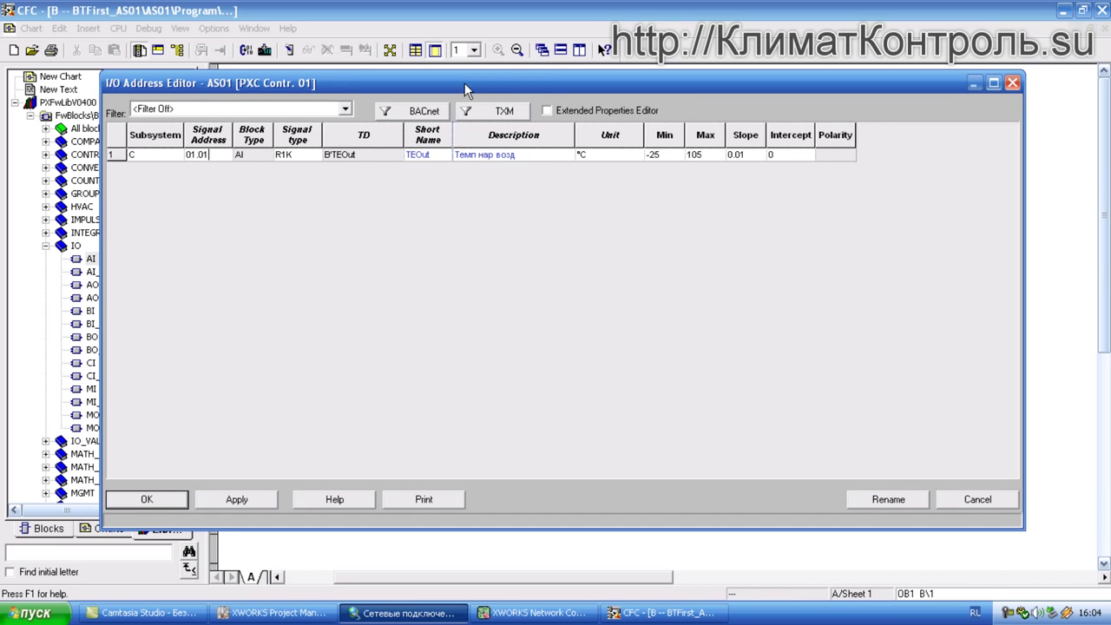
left_click(517, 156)
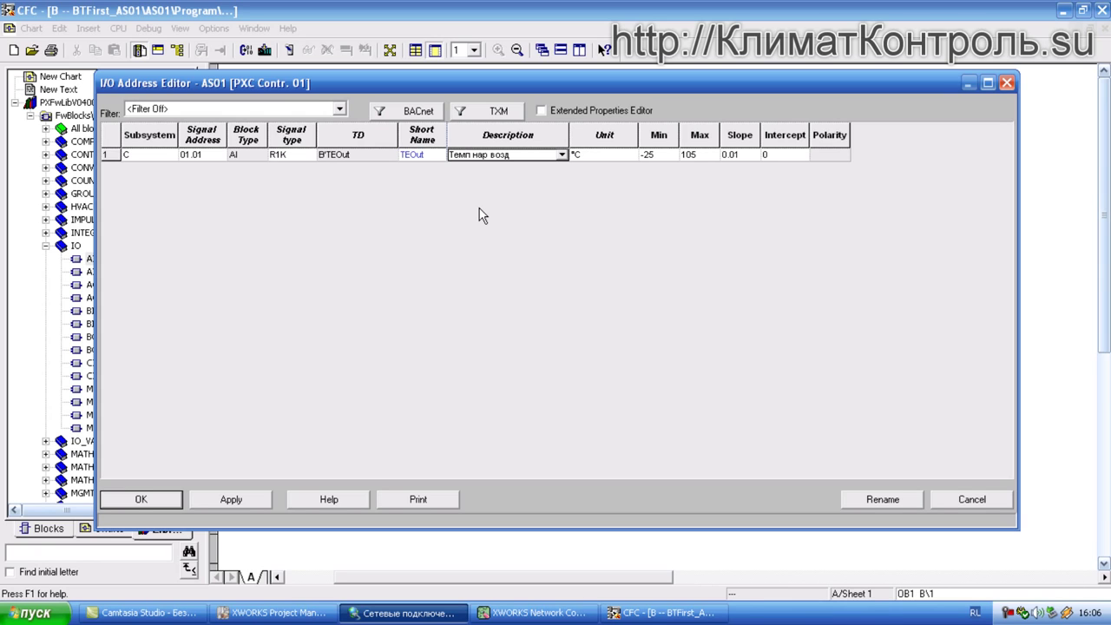
left_click_drag(851, 133, 959, 140)
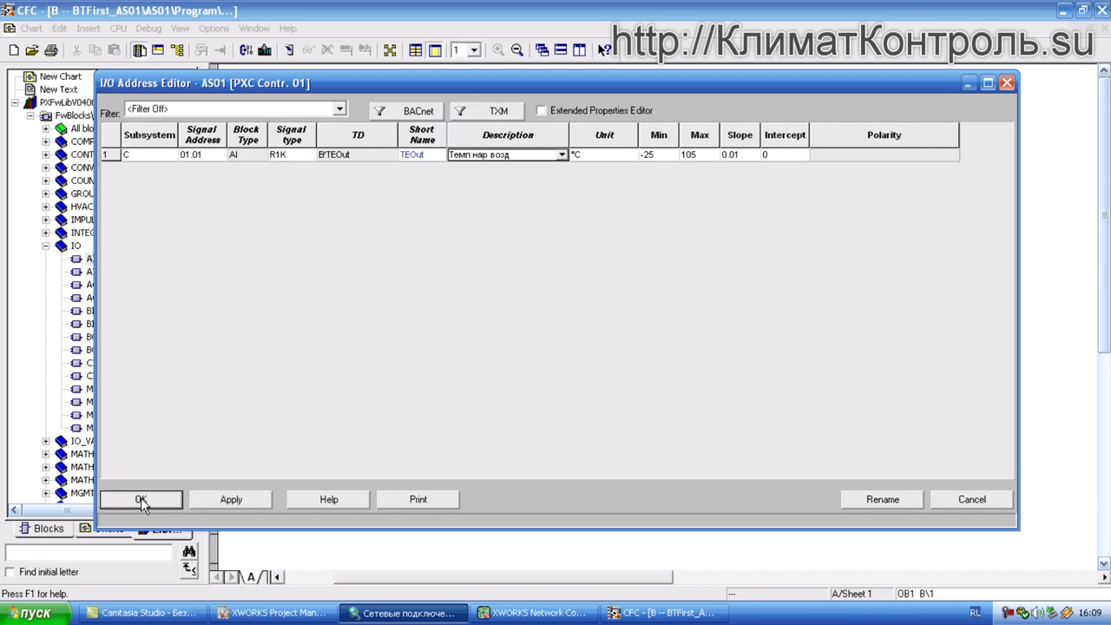
left_click(140, 501)
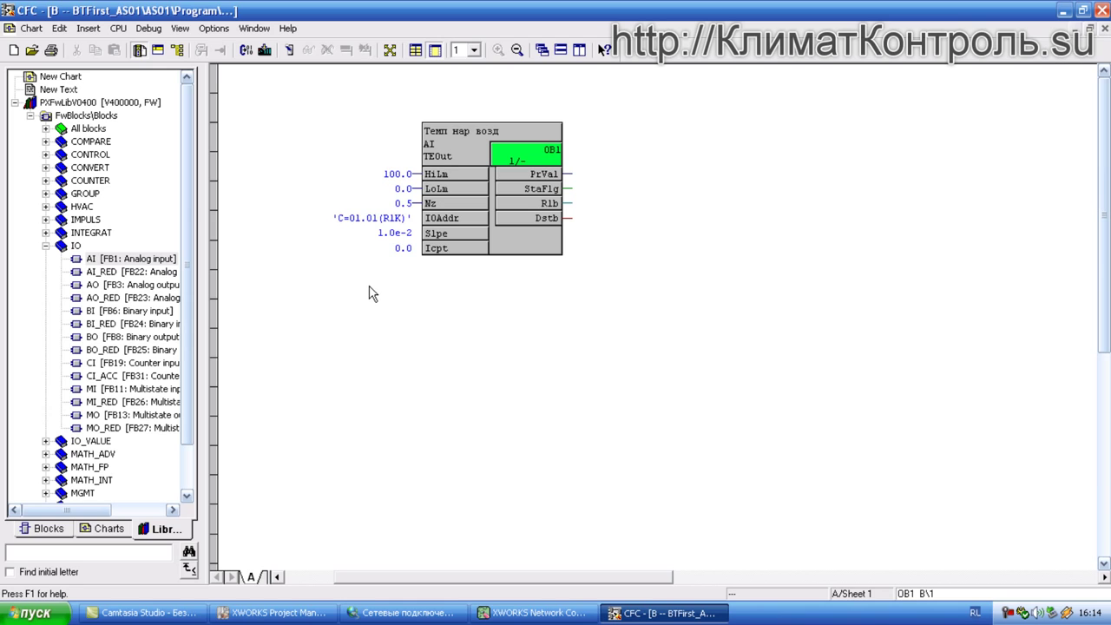
Insert a CMP_R real-value comparison block from the COMPARE library family to the right of the TEOut block
left_click(46, 142)
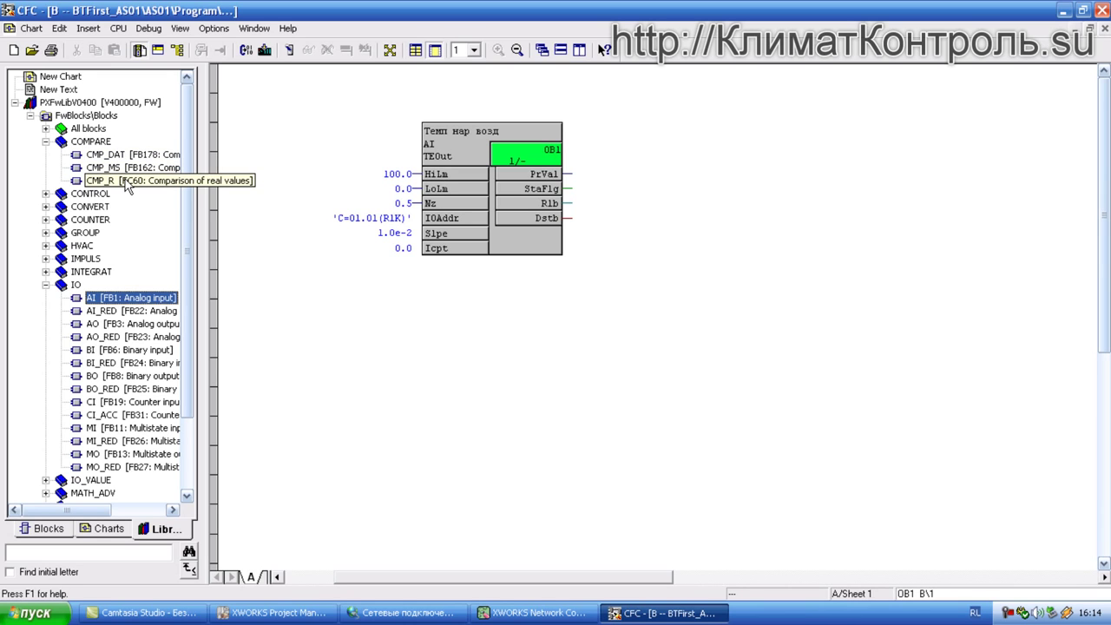
left_click_drag(117, 184, 964, 269)
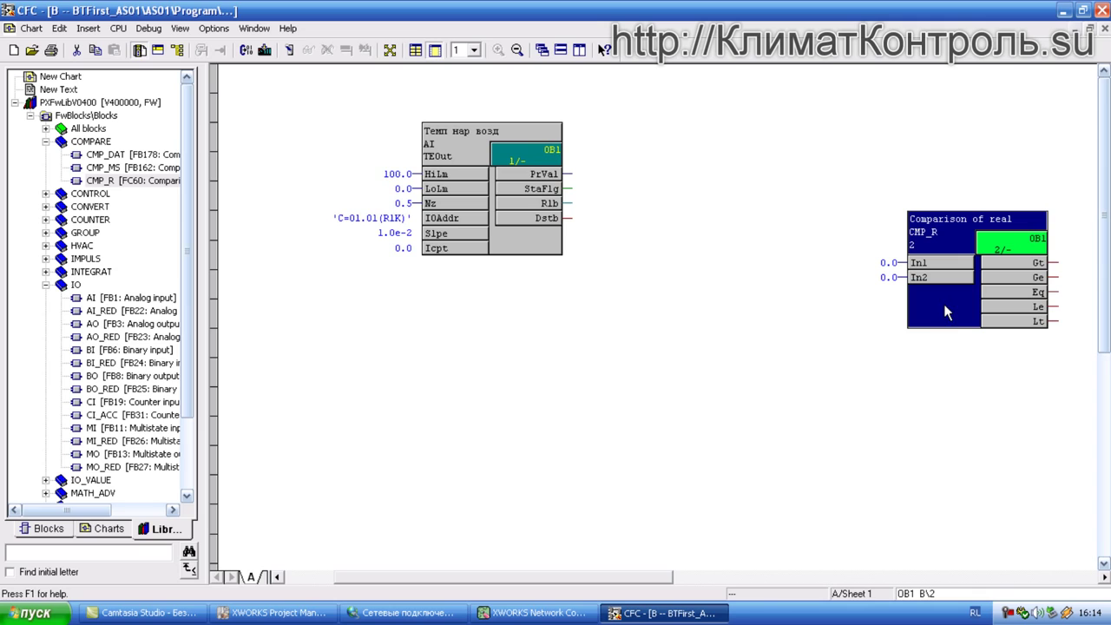
left_click_drag(947, 306, 878, 228)
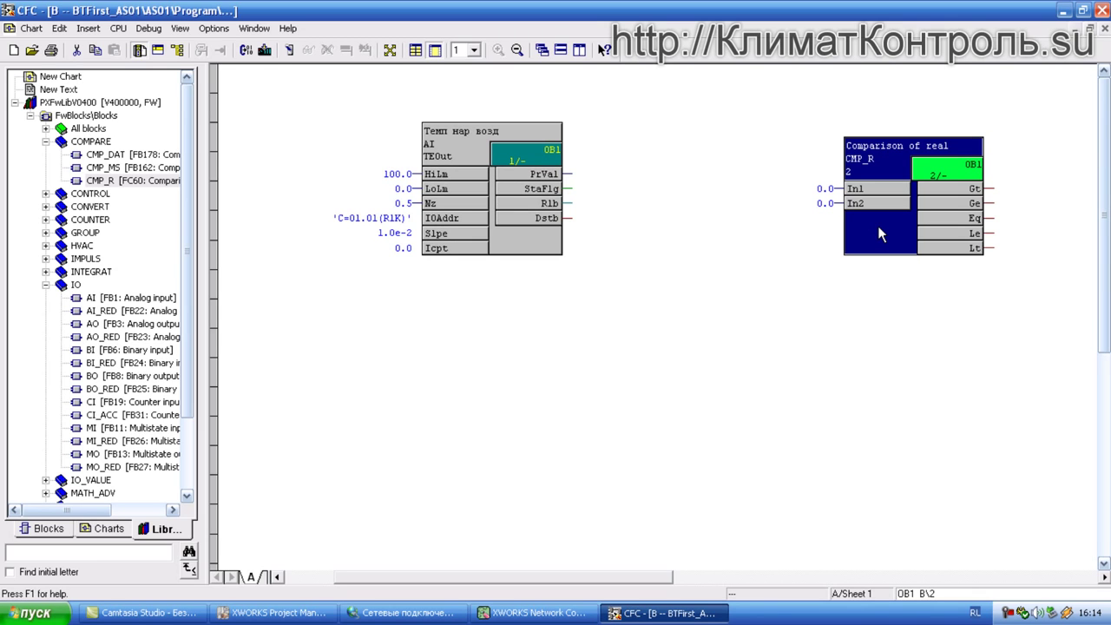
right_click(878, 226)
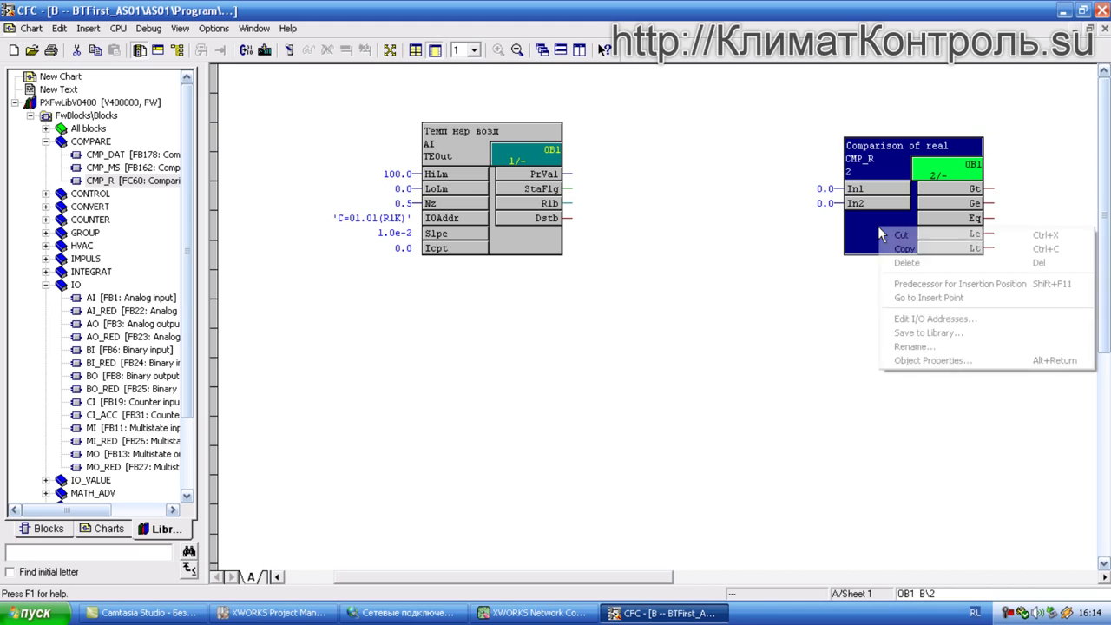
left_click(860, 227)
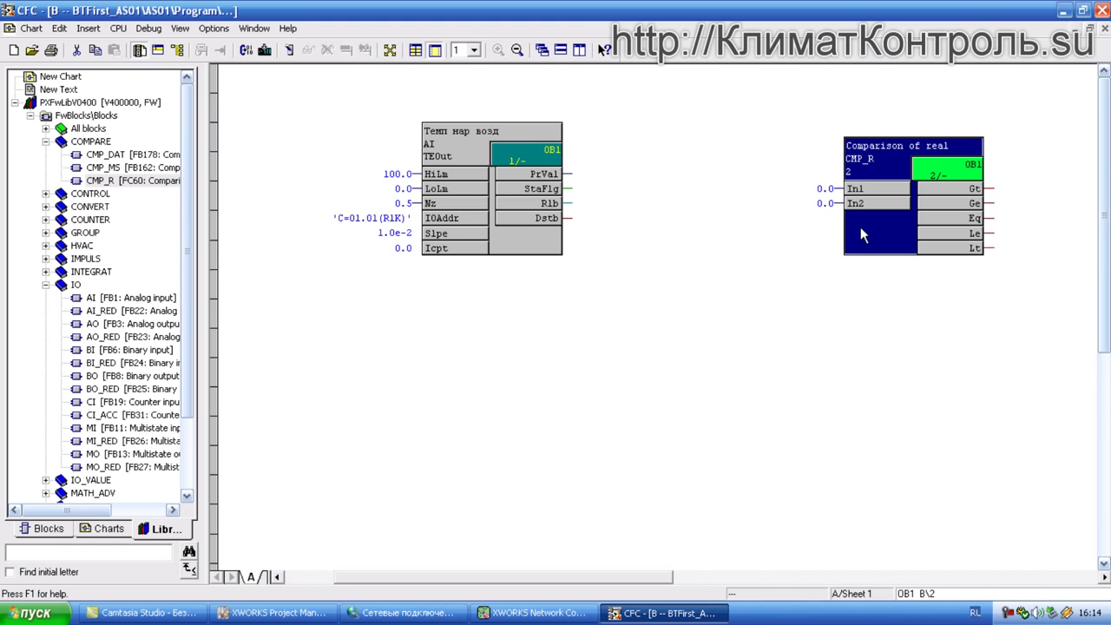
Set input In2 of the CMP_R comparison block to 30 and accept the parameters
double_click(879, 164)
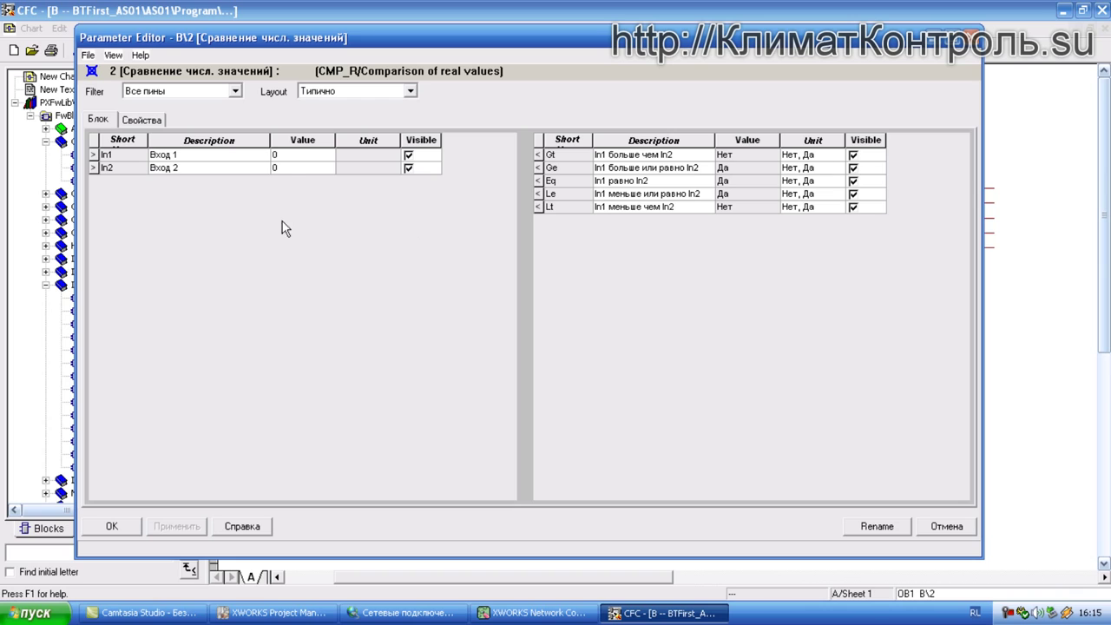
left_click(282, 169)
type("30")
key("Tab")
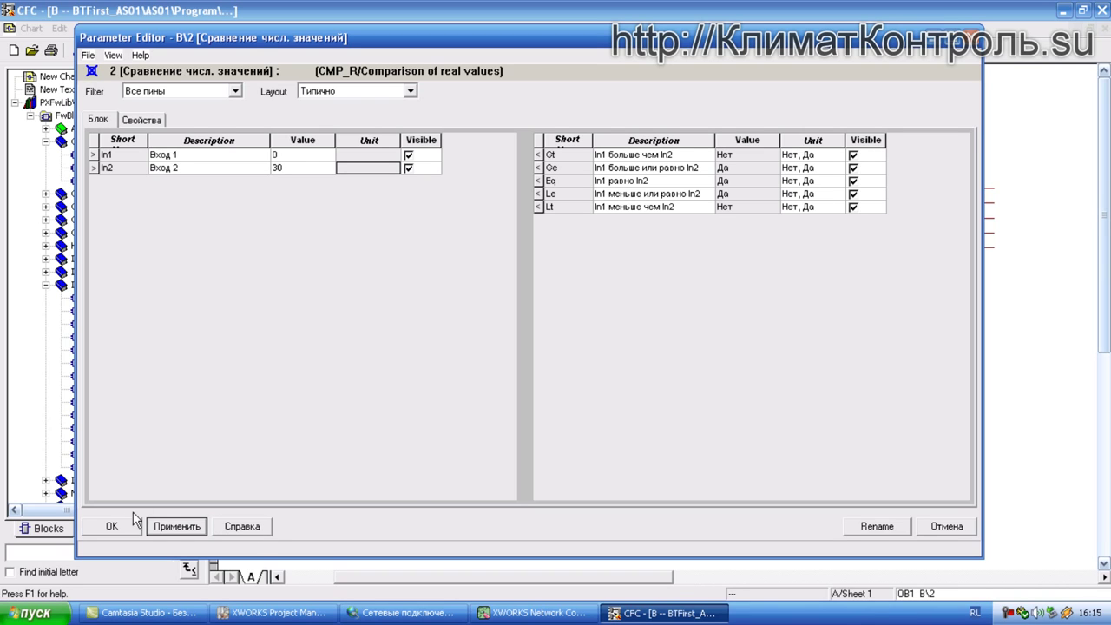
left_click(110, 529)
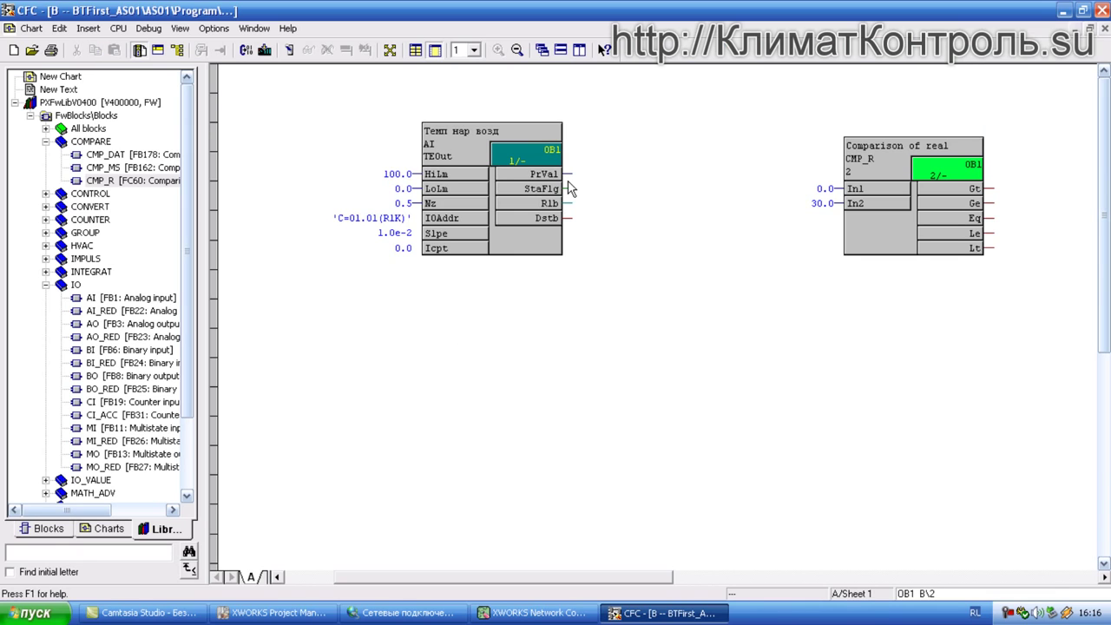
Check the TEOut block's parameters without changes, and connect its PrVal output to input In1 of the comparison block
mouse_move(573, 188)
double_click(473, 155)
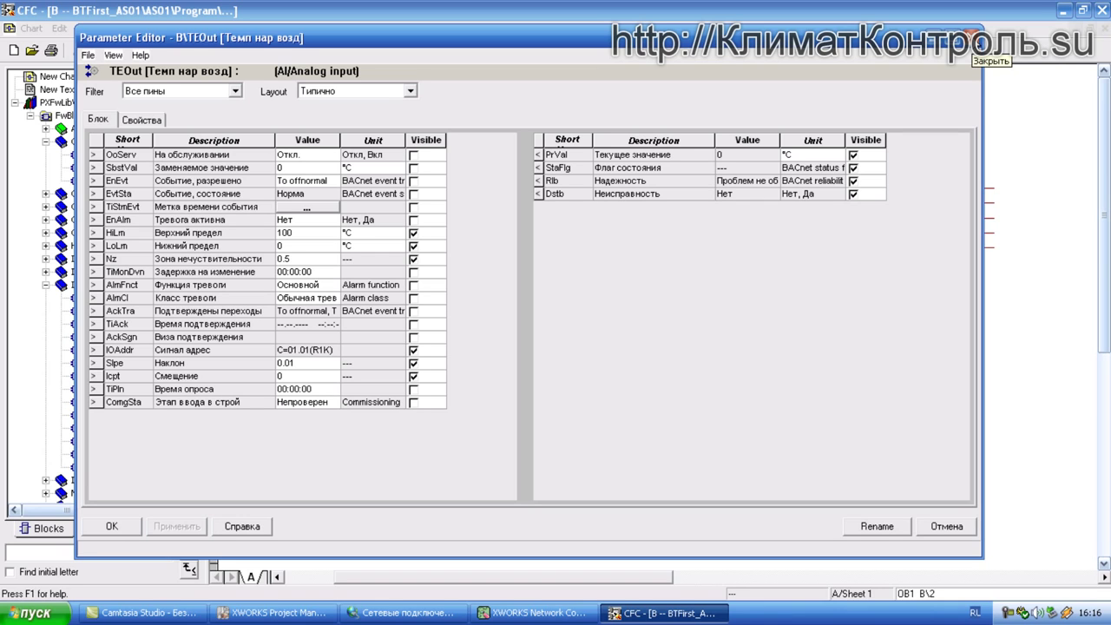
left_click(972, 38)
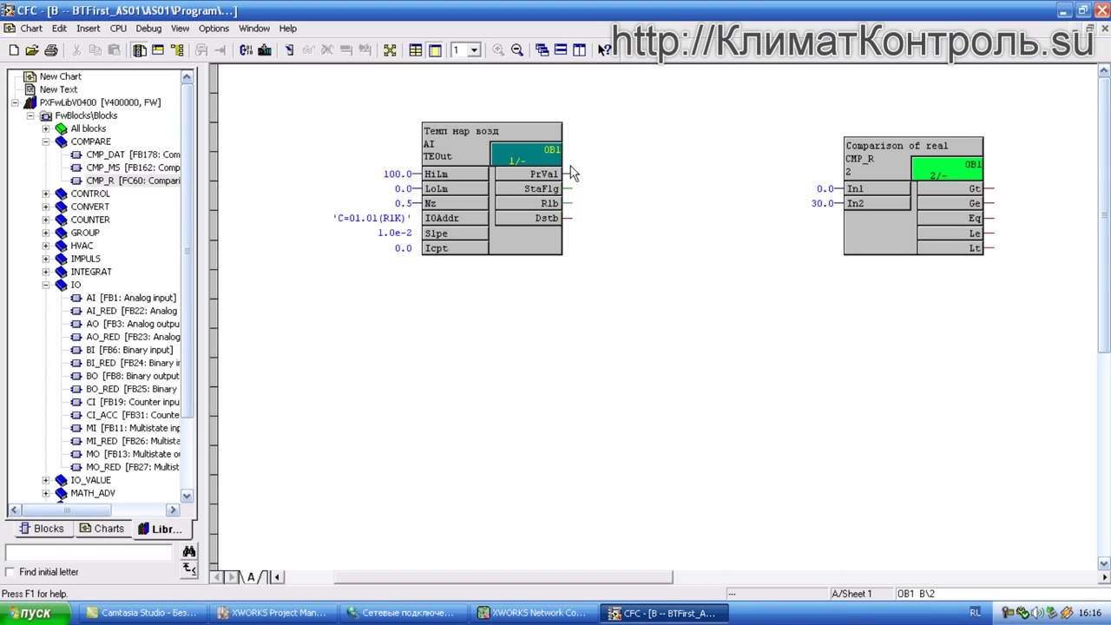
left_click_drag(560, 175, 861, 188)
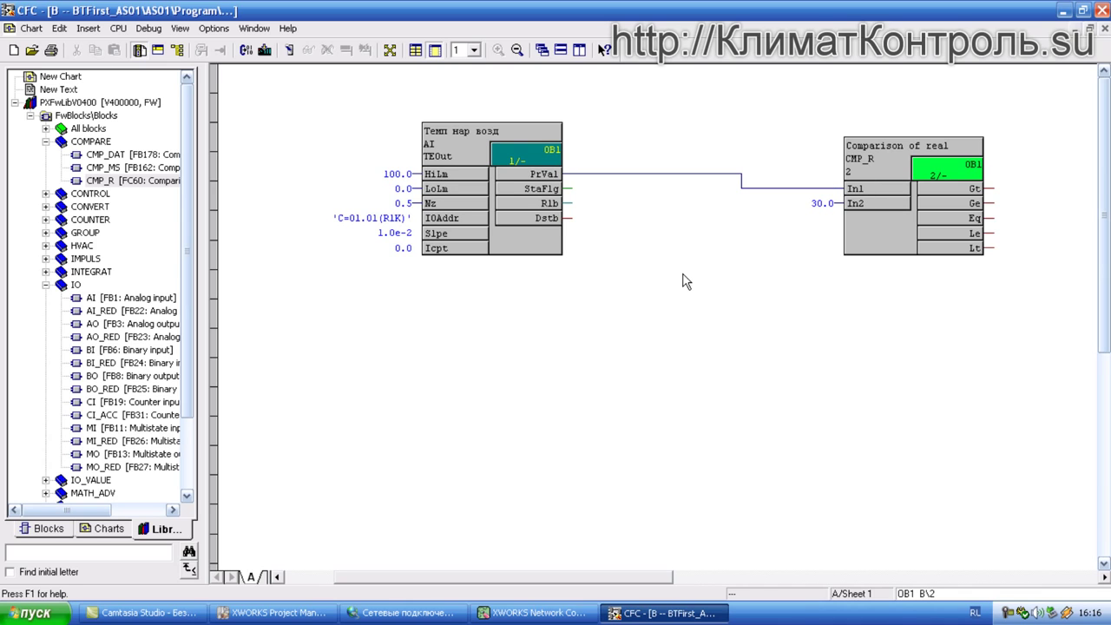
Move the TEOut and comparison blocks closer together, aligning them so the PrVal to In1 connection runs straight
left_click_drag(543, 252, 517, 250)
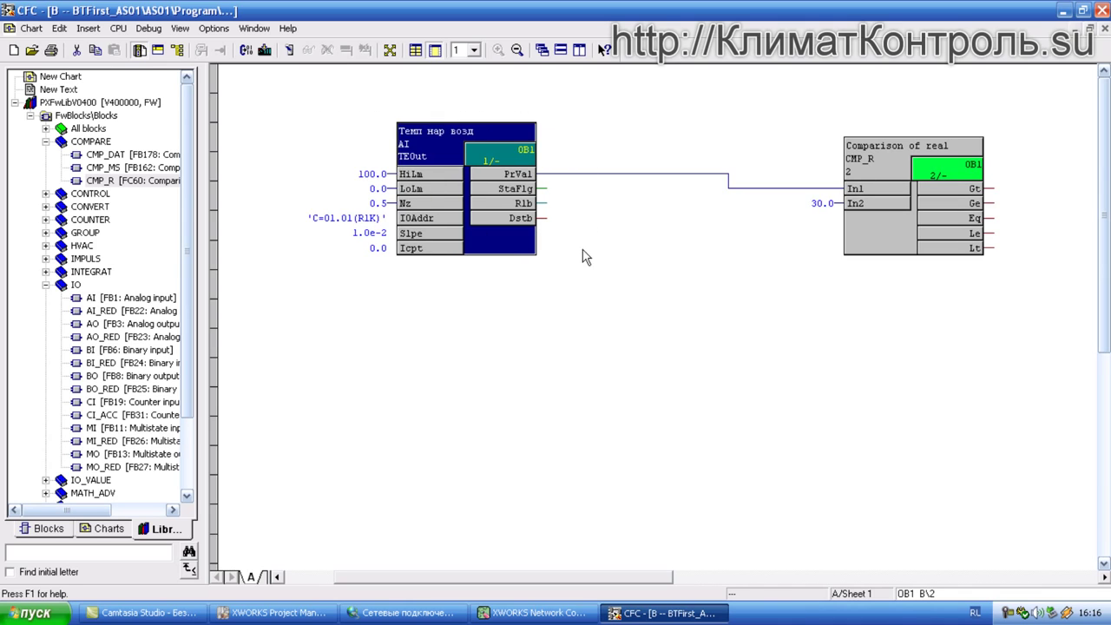
left_click_drag(854, 232, 752, 217)
left_click(694, 309)
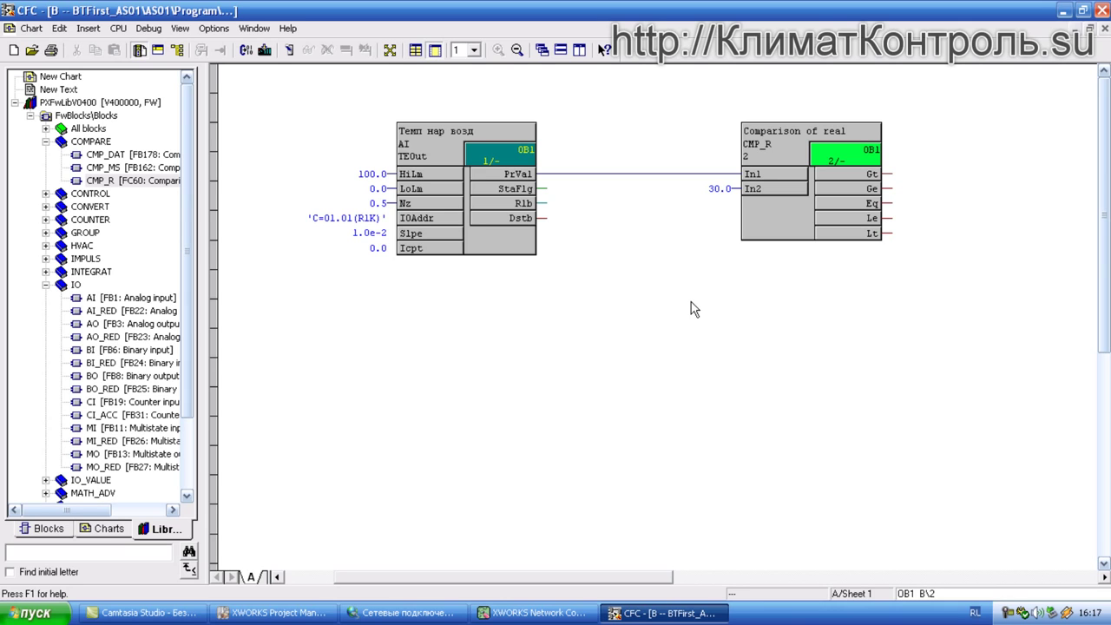
left_click(472, 196)
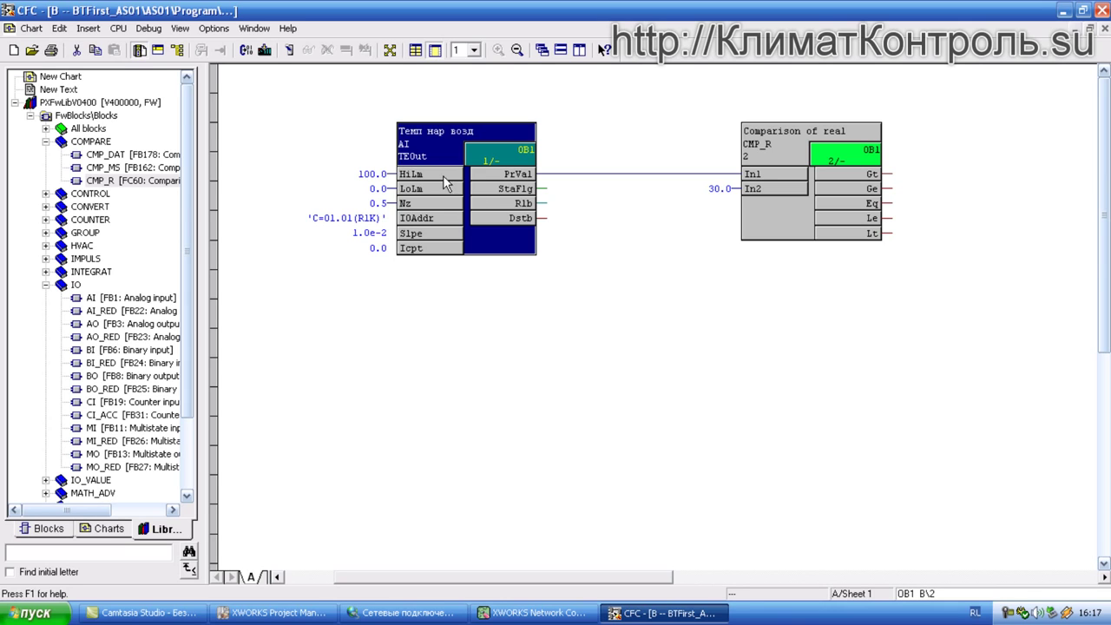
left_click(46, 142)
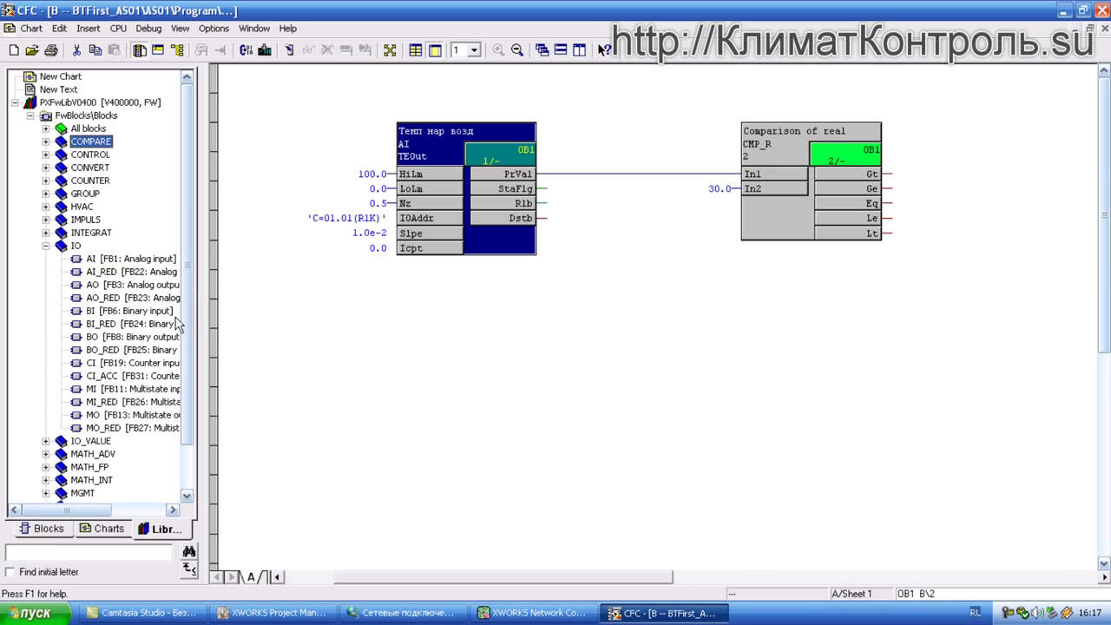
left_click(130, 337)
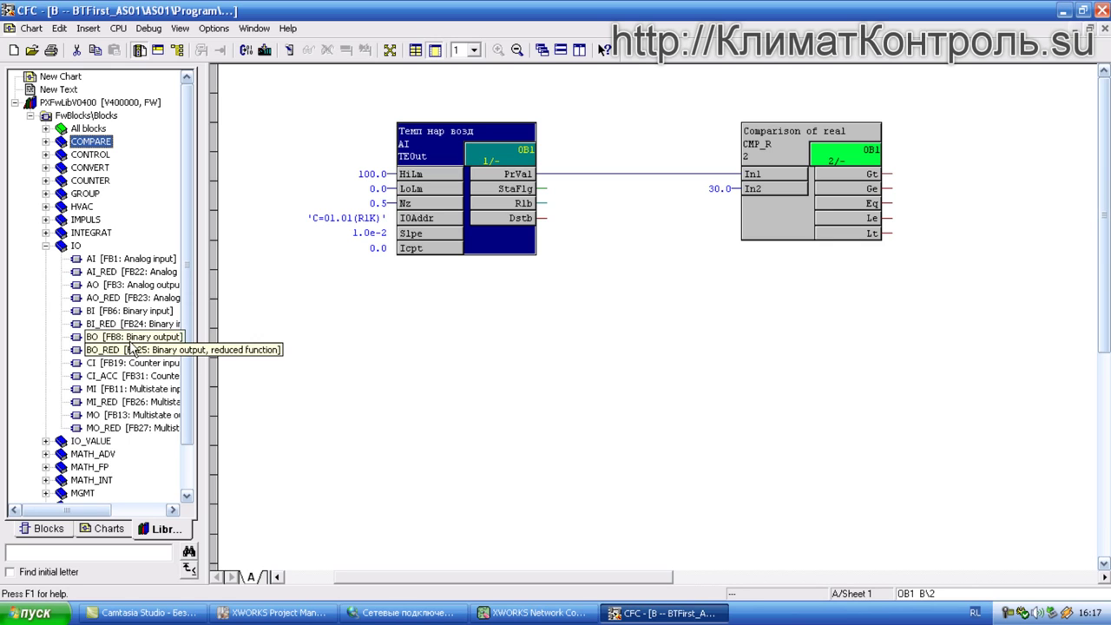
left_click_drag(130, 336, 814, 452)
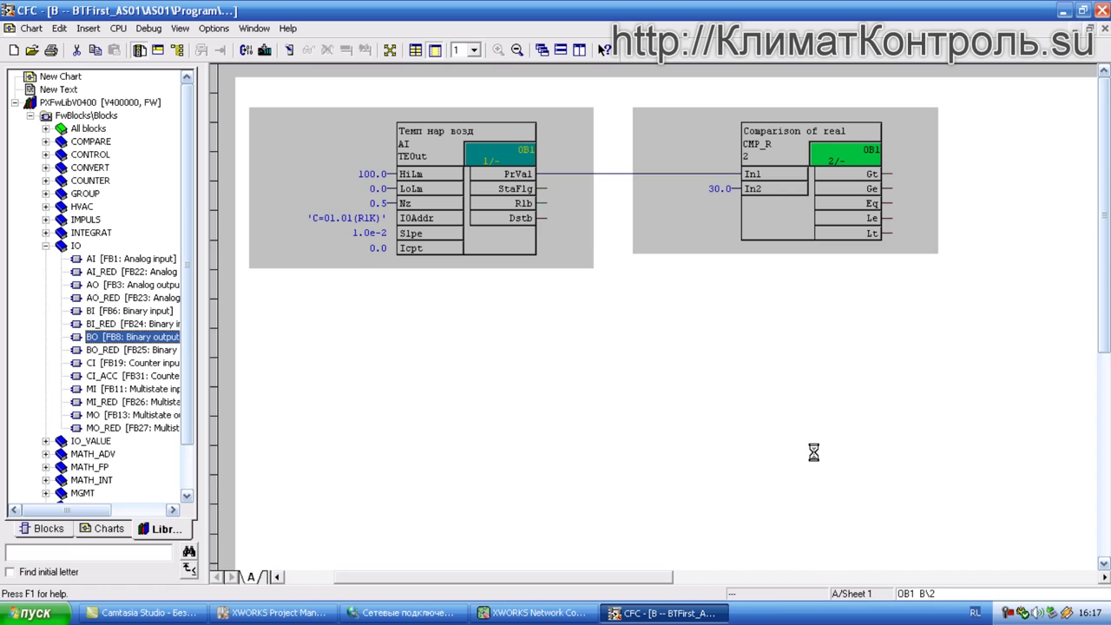
left_click_drag(786, 423, 732, 365)
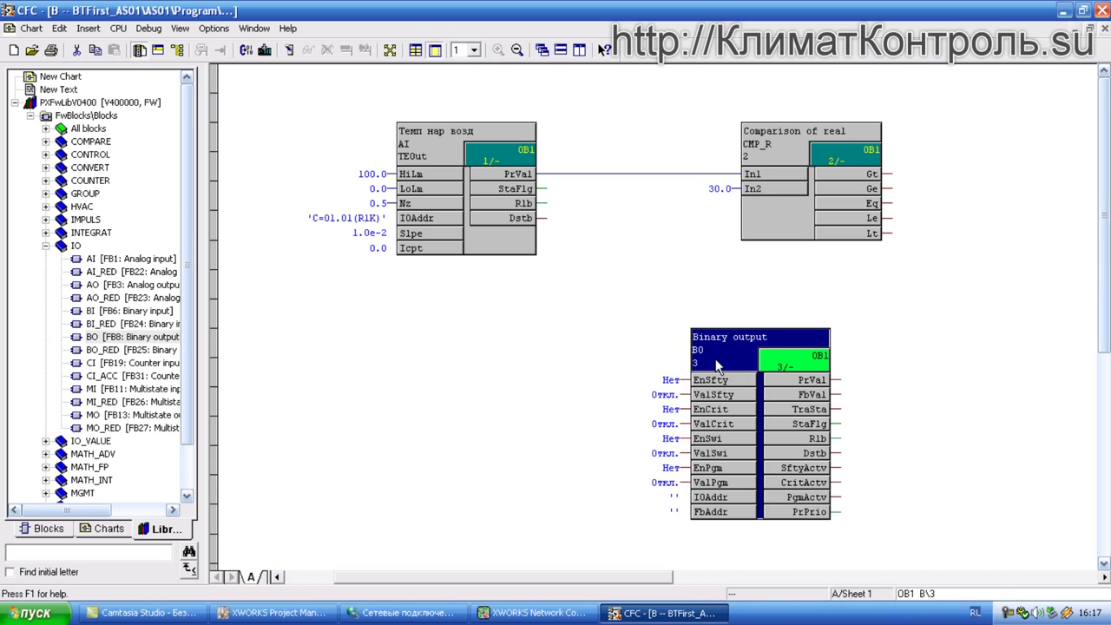
key("Delete")
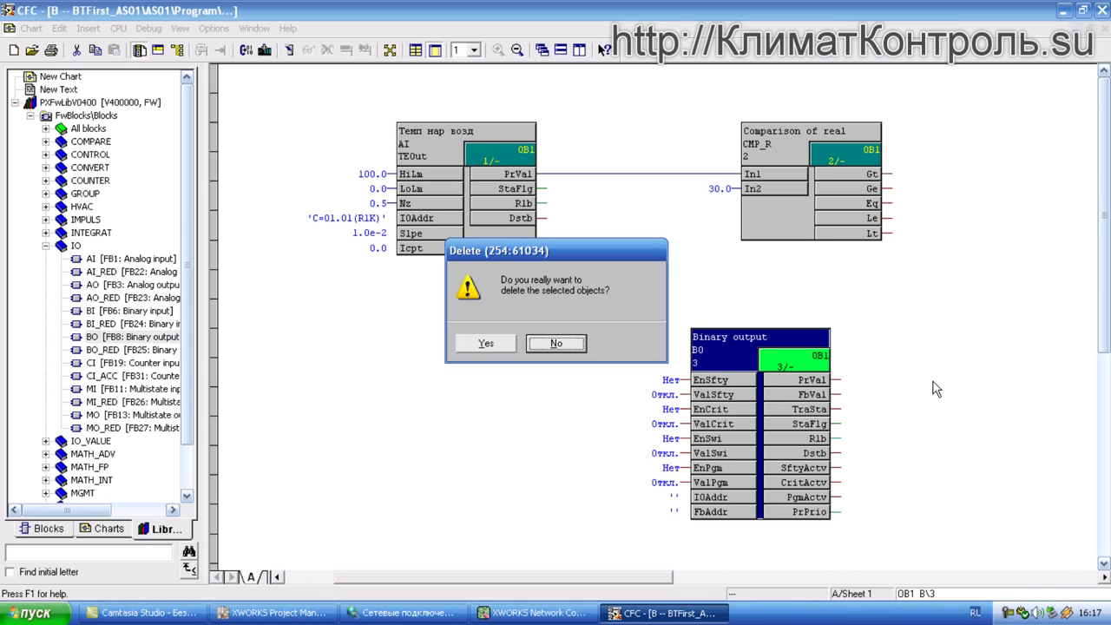
left_click(486, 343)
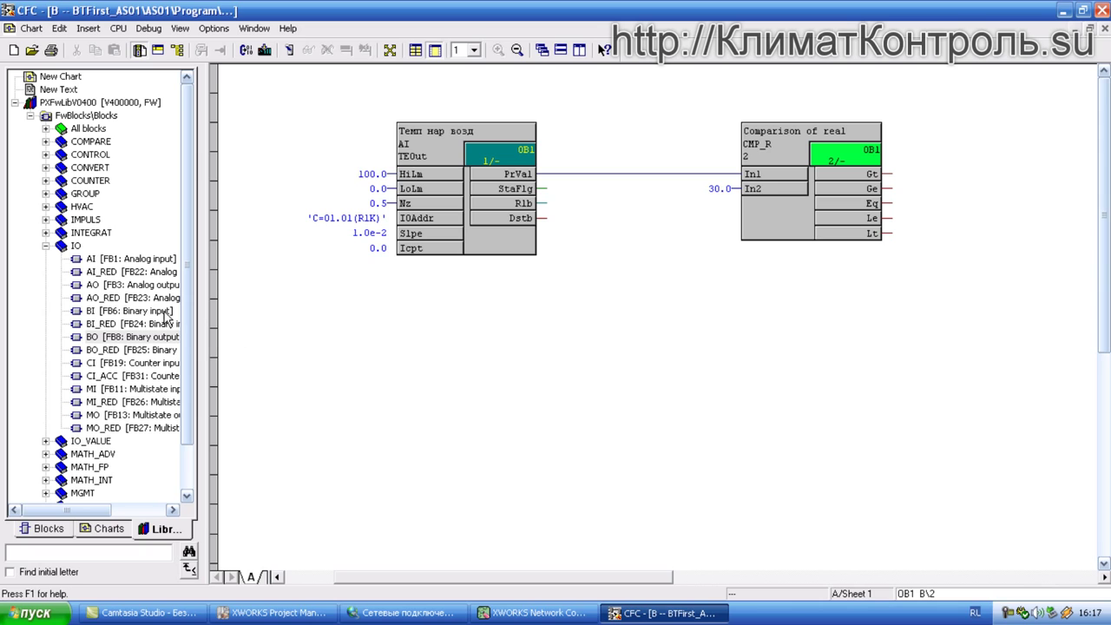
Insert a BI_RED reduced binary input block below the comparison block and review its pin parameters and properties
left_click_drag(152, 325, 757, 400)
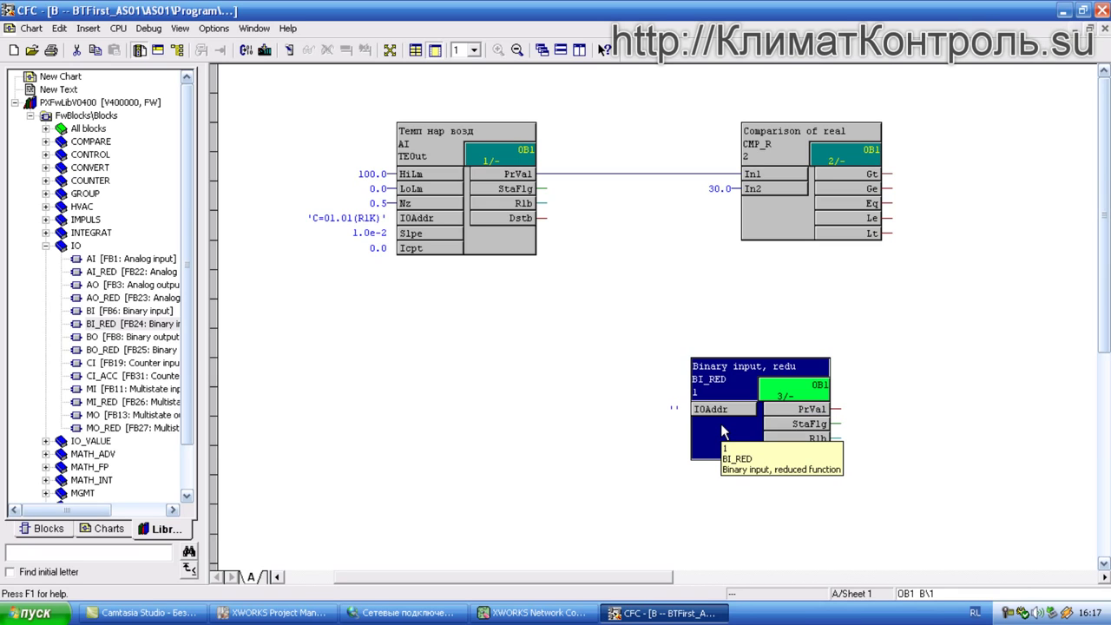
double_click(719, 379)
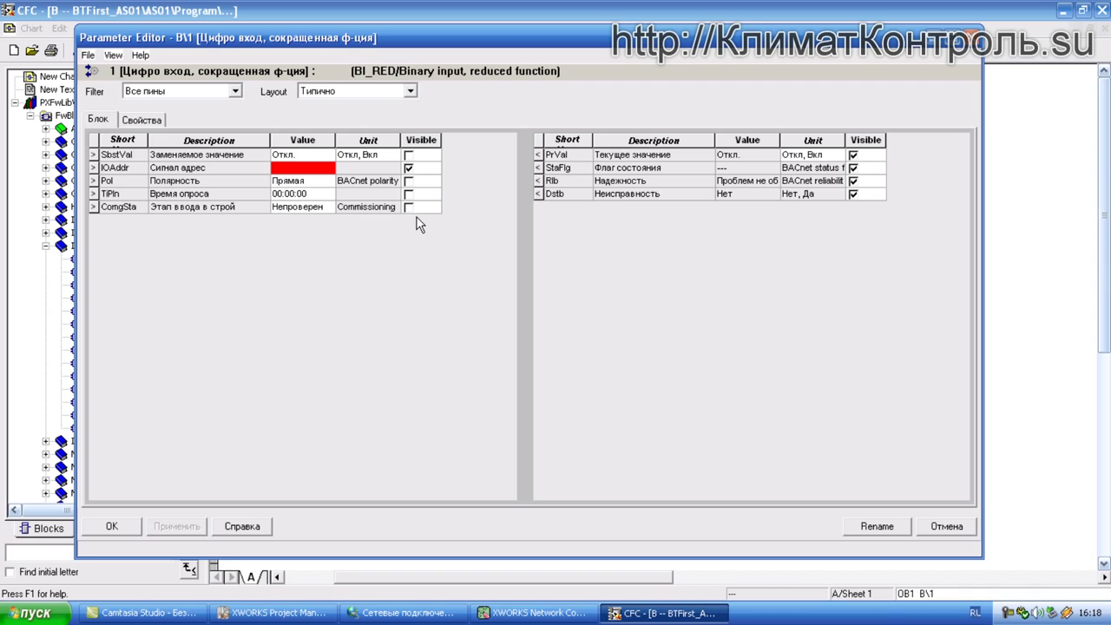
left_click(290, 171)
left_click(139, 122)
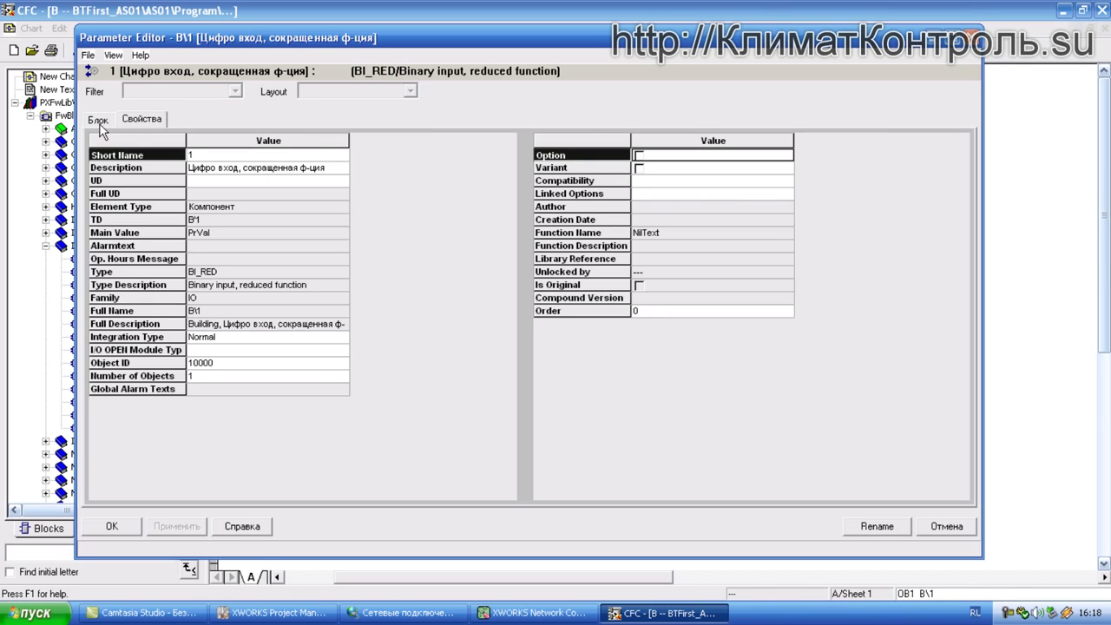
left_click(99, 122)
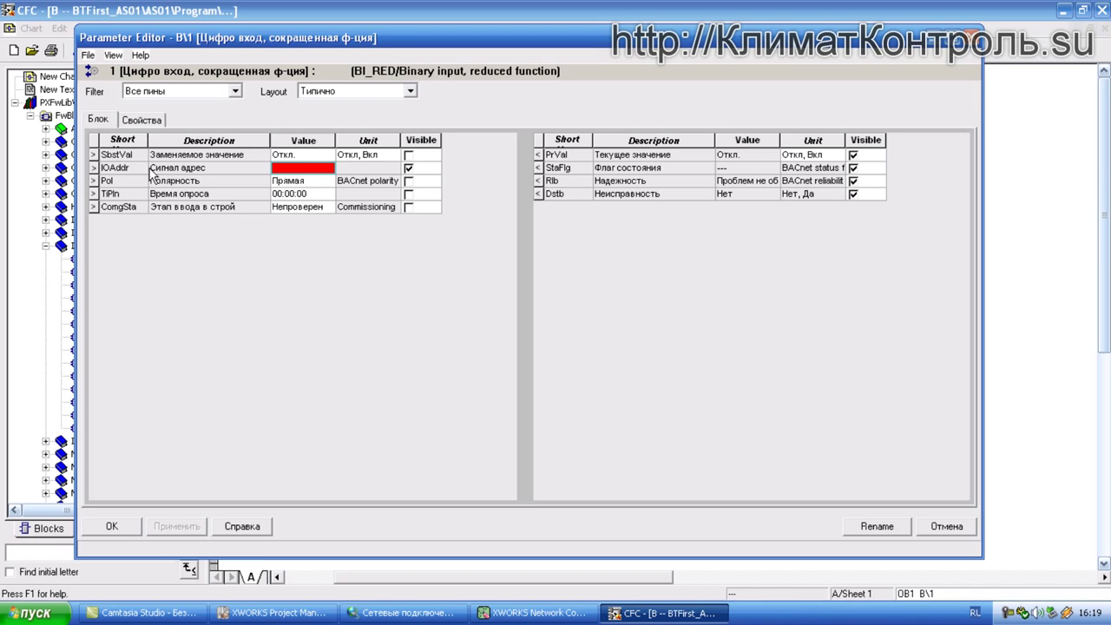
View the binary input's parameters filtered to I/O адреса, restore the Все пины filter, and close the Parameter Editor
left_click(234, 91)
left_click(235, 92)
left_click(235, 91)
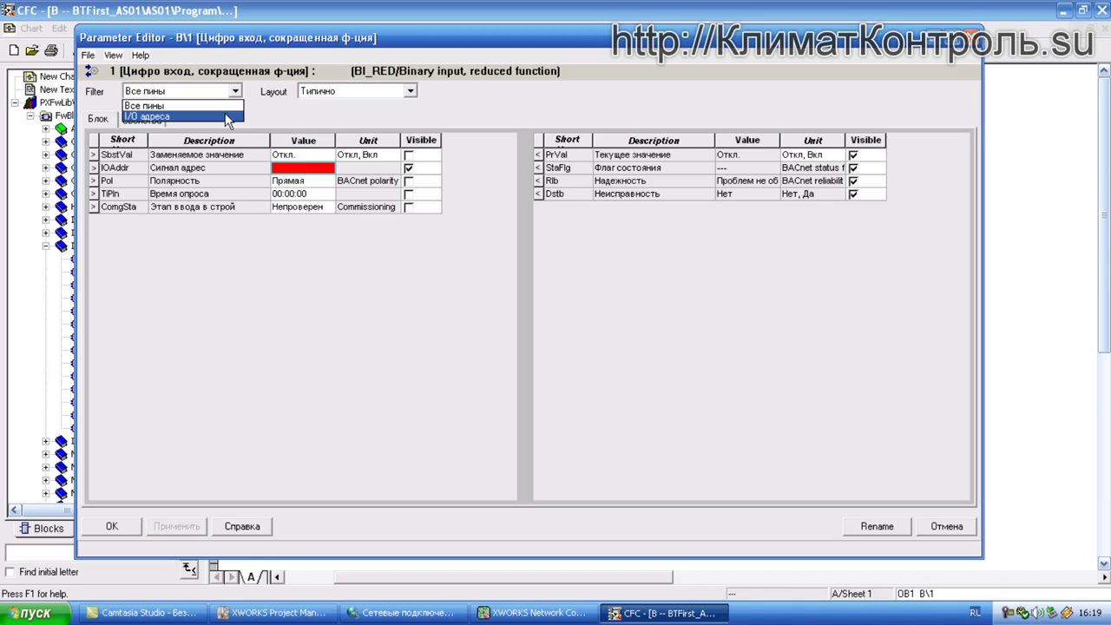
left_click(225, 113)
left_click(235, 91)
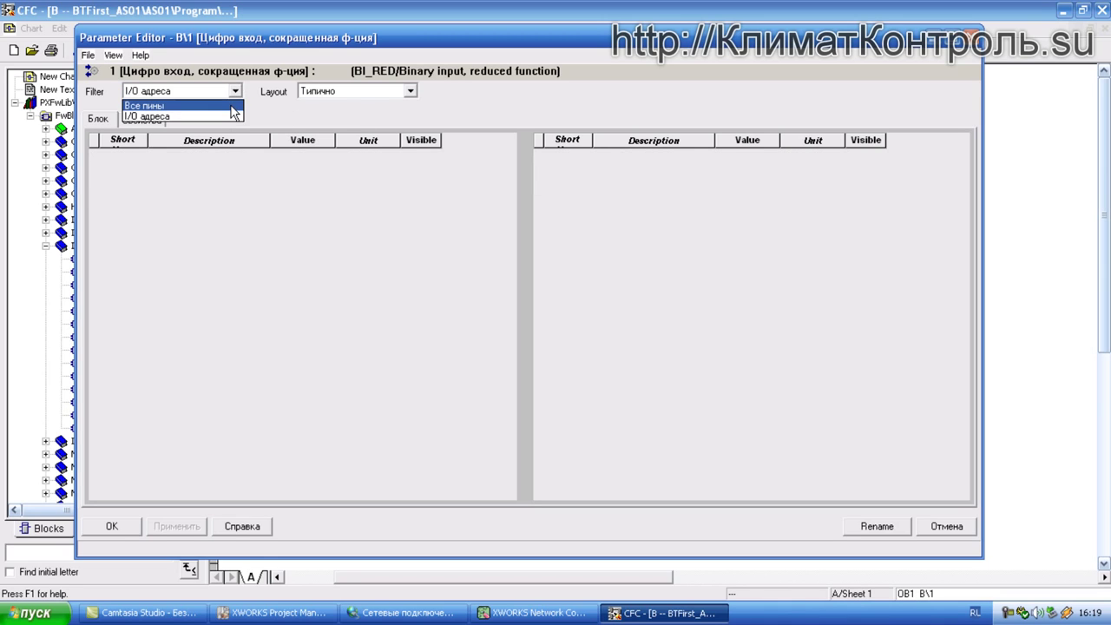
left_click(231, 105)
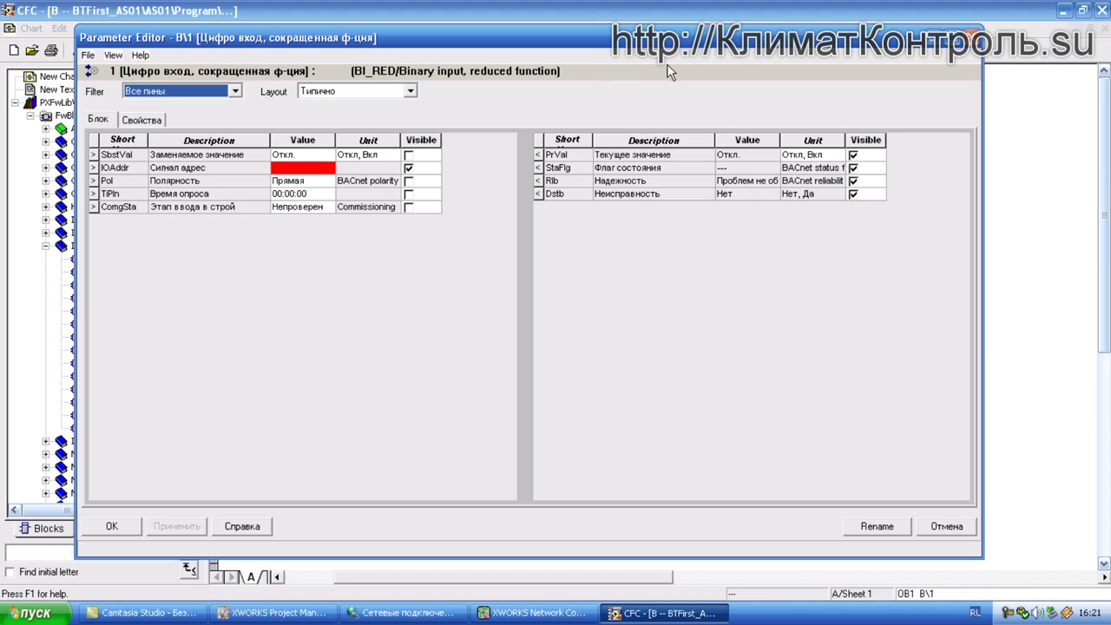
left_click(976, 40)
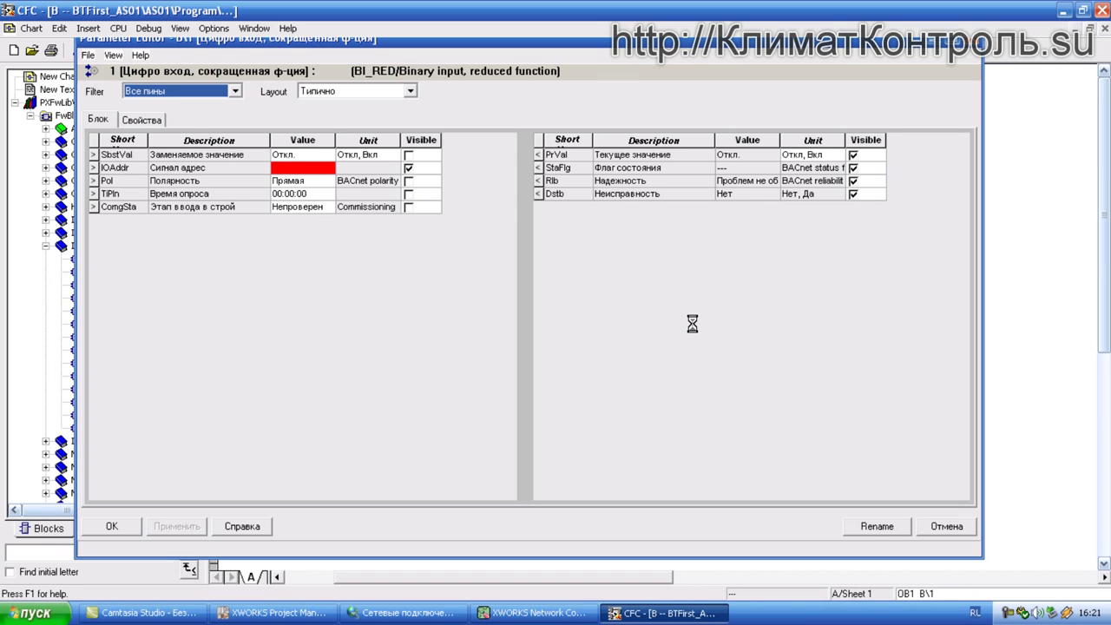
Delete the BI_RED binary input block from the chart
left_click(734, 382)
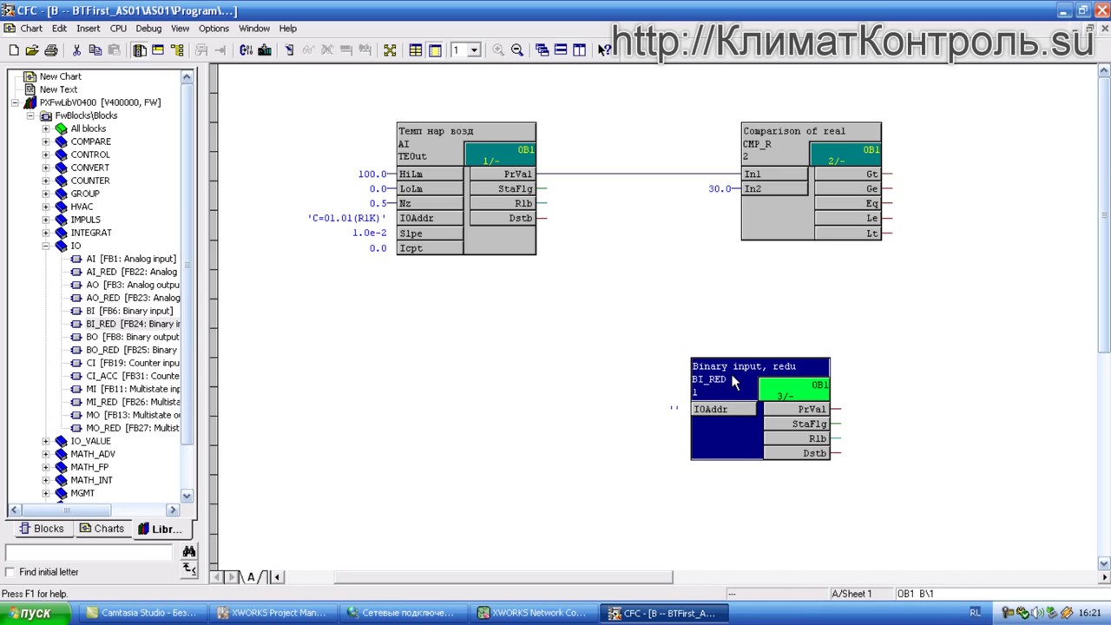
key("Delete")
key("Escape")
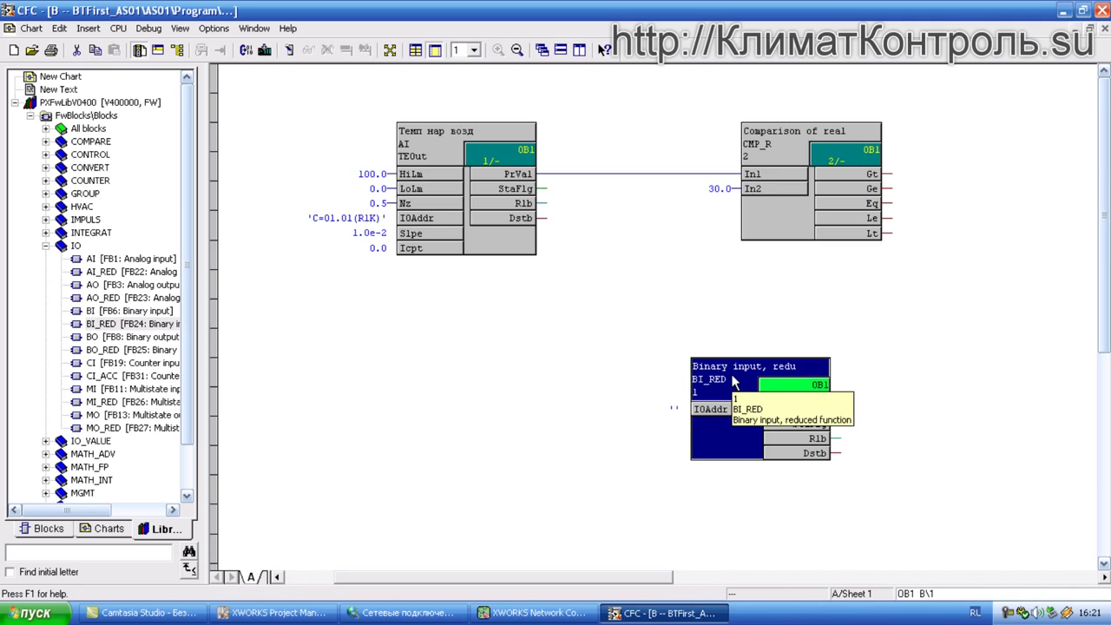
key("Delete")
key("Left")
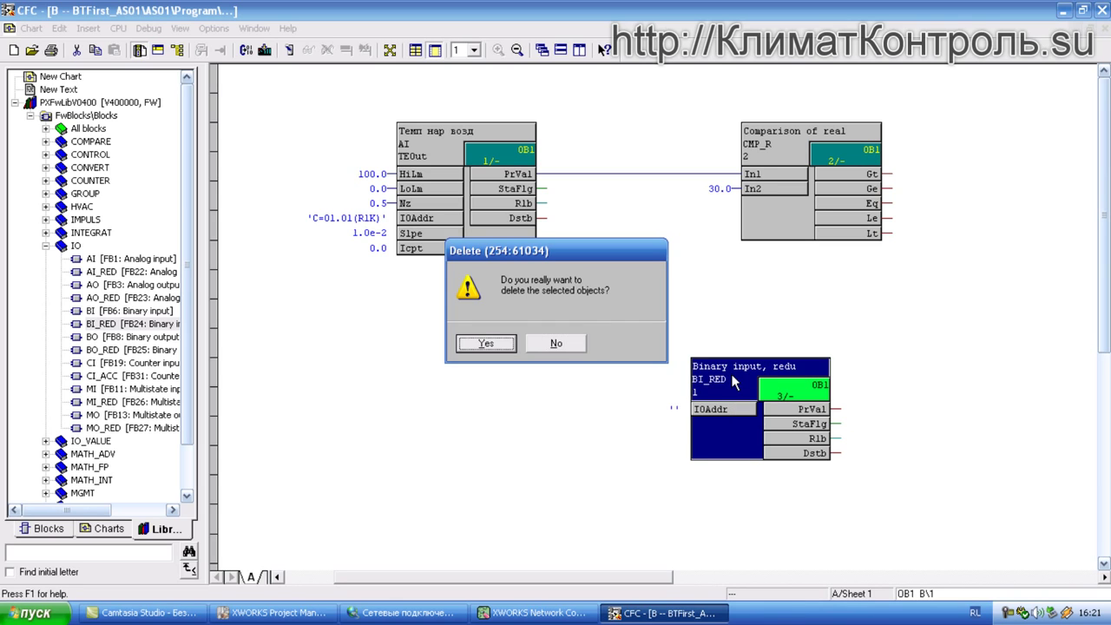
key("Return")
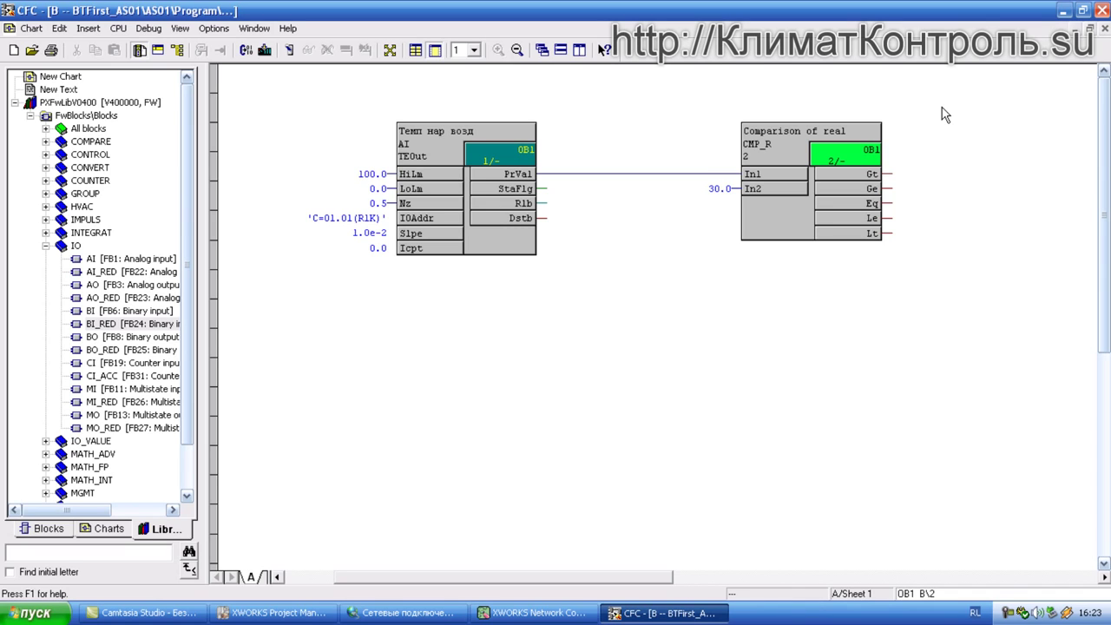
Delete the CMP_R "Comparison of real" block from the chart, leaving only the outdoor temperature input block
left_click_drag(943, 102, 661, 300)
key("Delete")
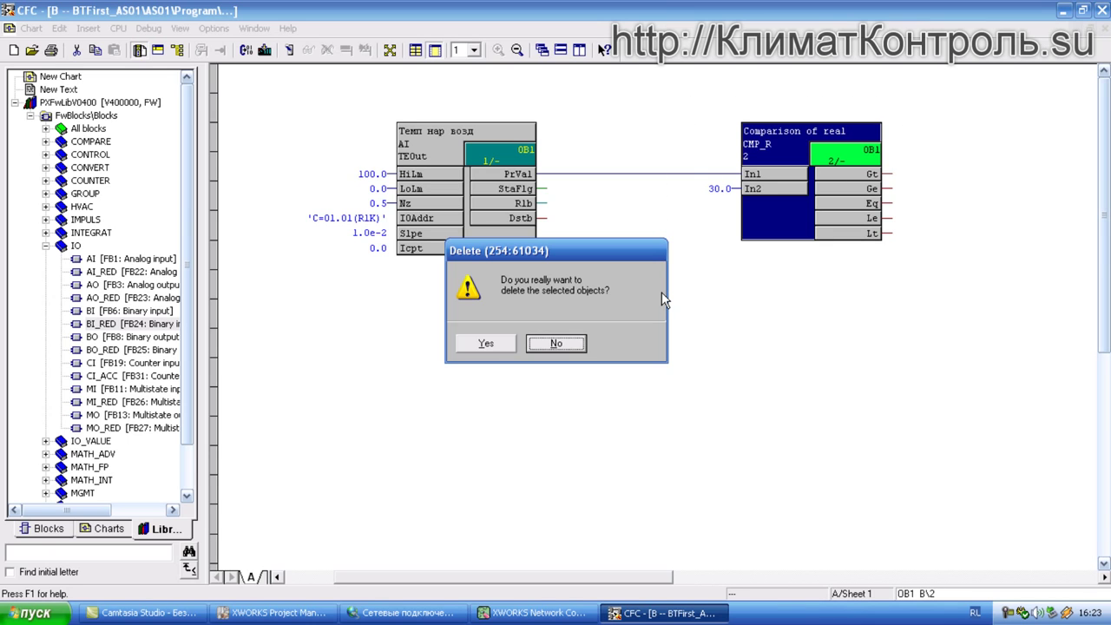
key("Return")
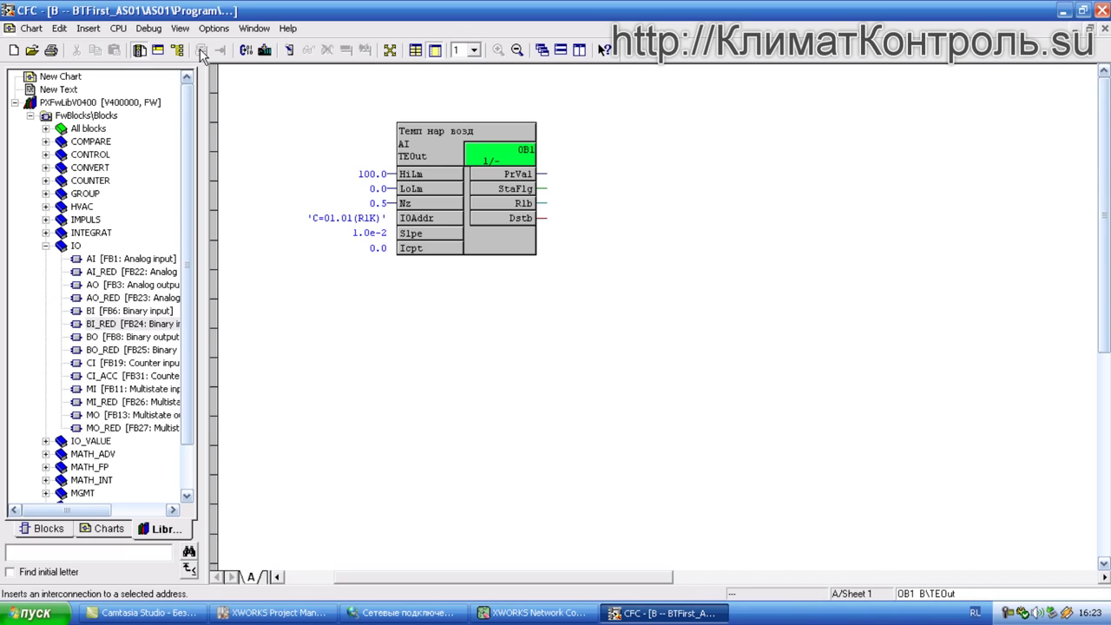
Connect to the site over the recent IP connection on the AMD PCNET adapter, address 10.100.1.10, port BAC0
left_click(118, 29)
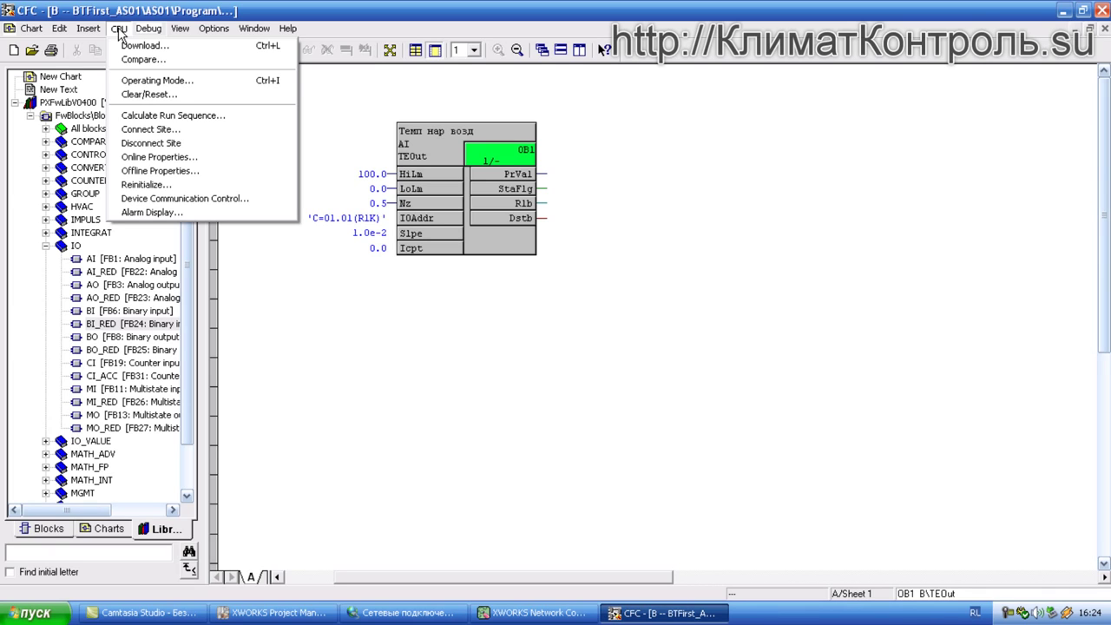
left_click(208, 136)
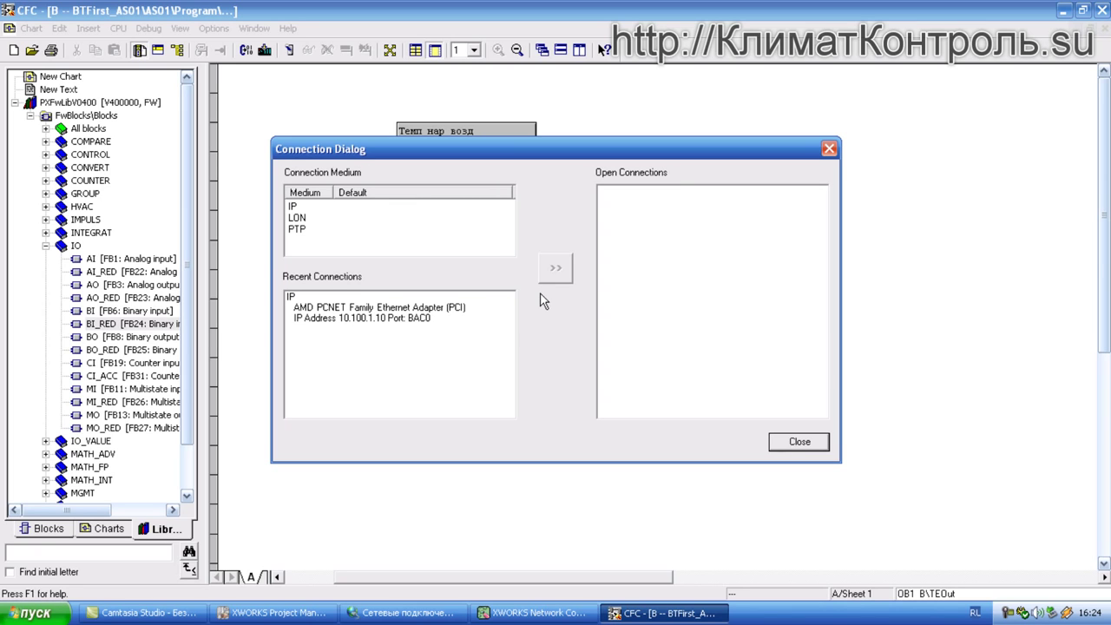
left_click(435, 305)
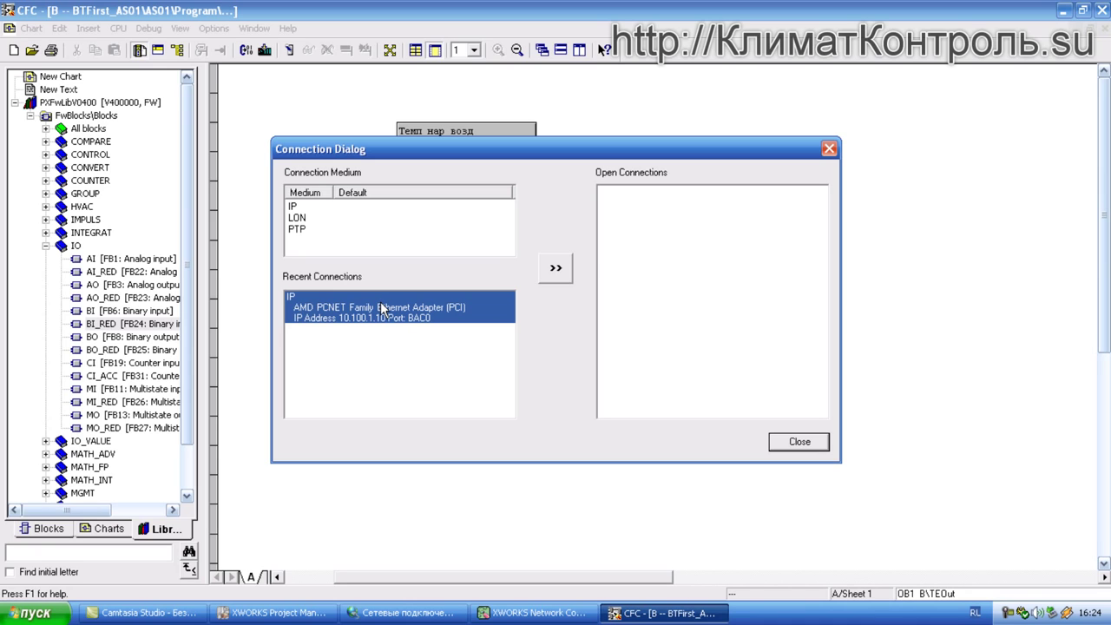
left_click(556, 270)
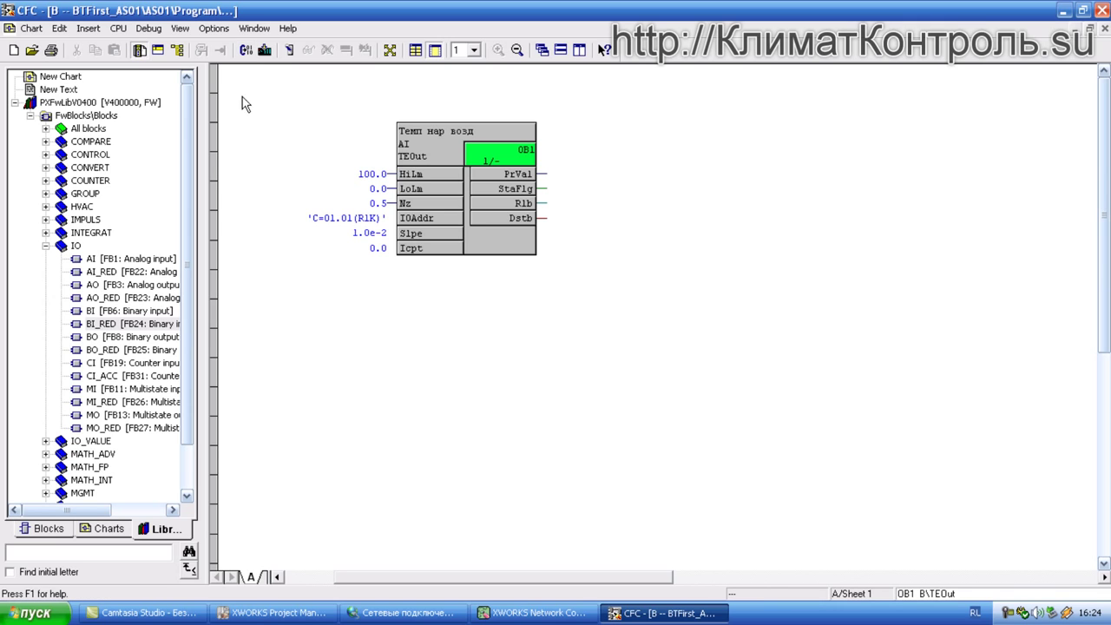
Check the connection status in XWORKS Project Manager and Network Configurator, then review CFC's open site connections
left_click(298, 614)
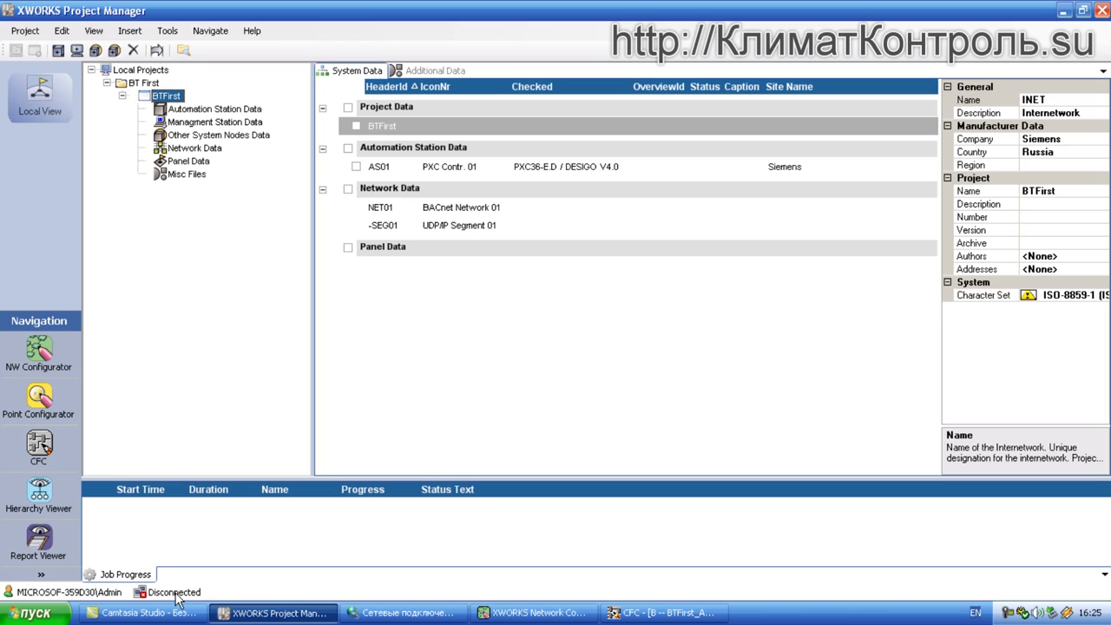
left_click(544, 618)
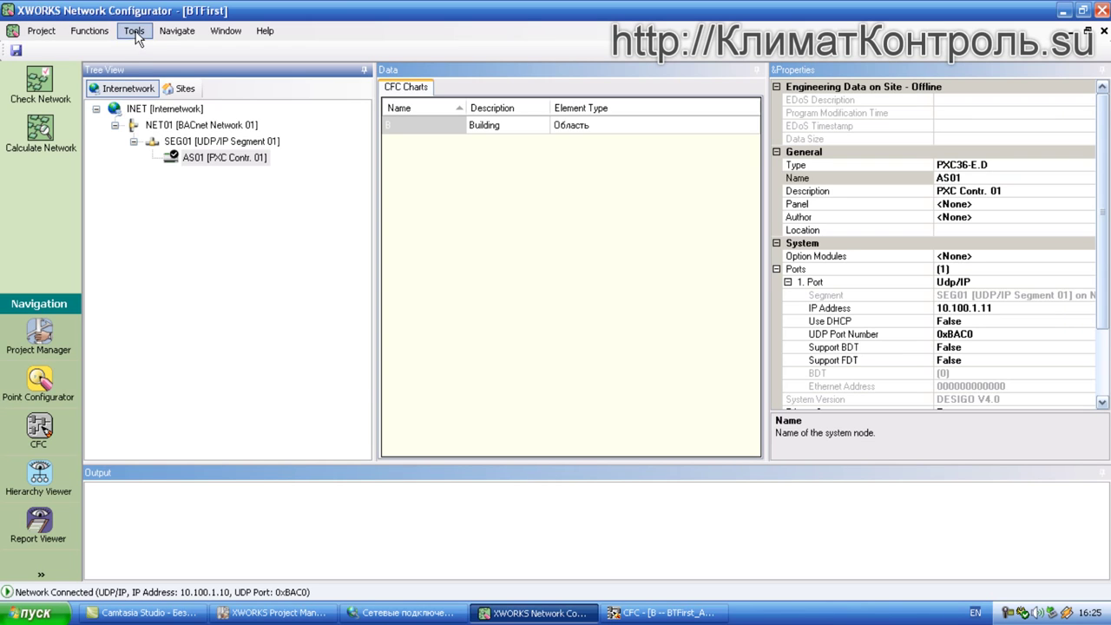
left_click(677, 614)
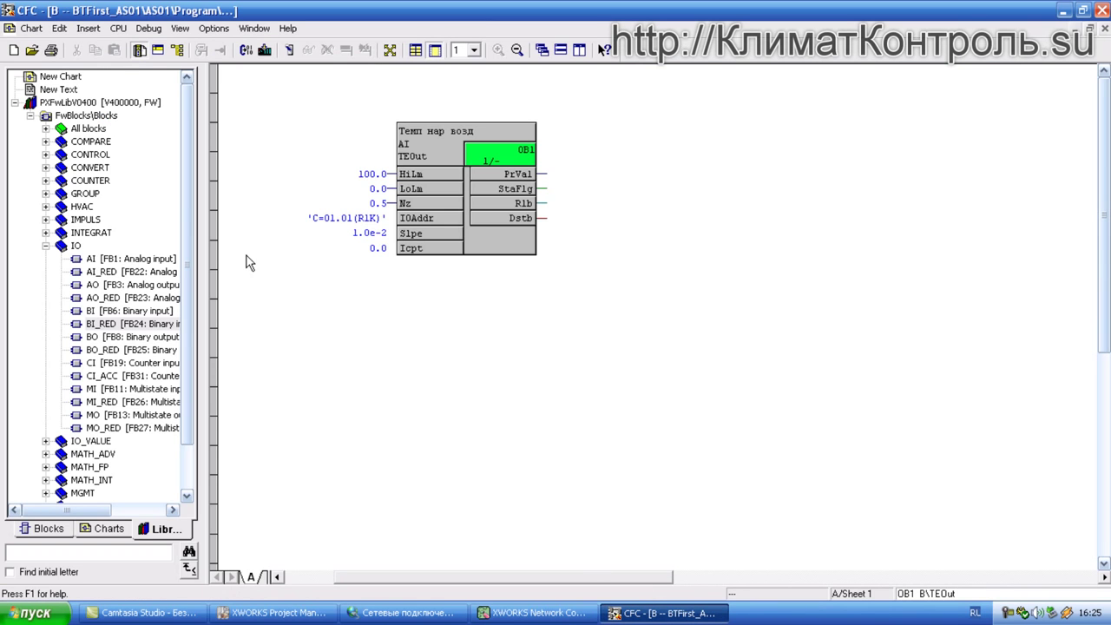
left_click(119, 28)
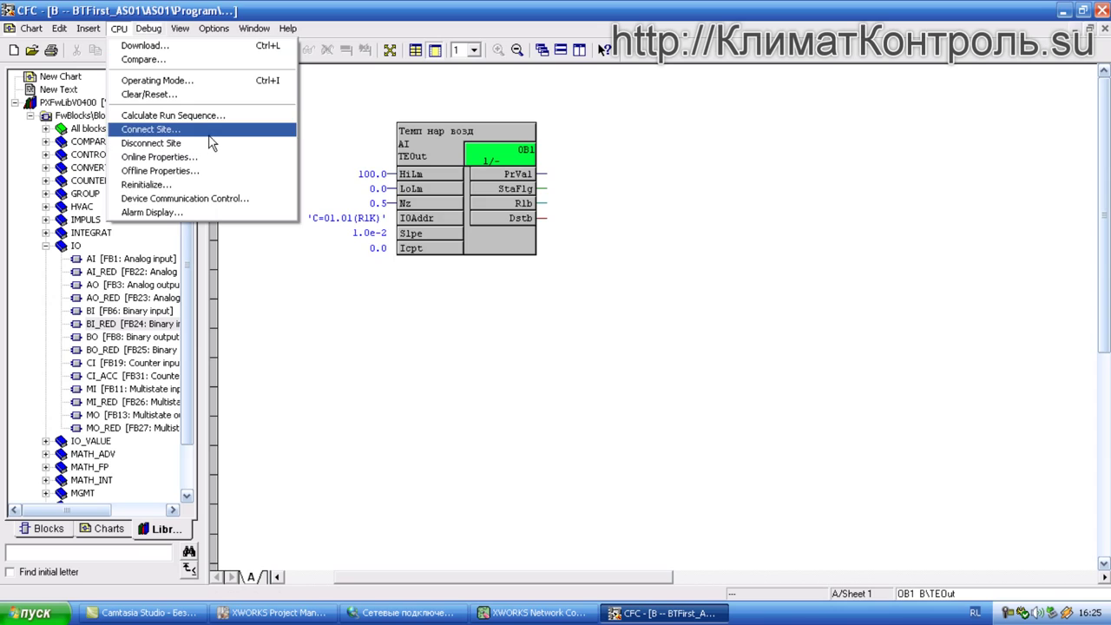
left_click(208, 128)
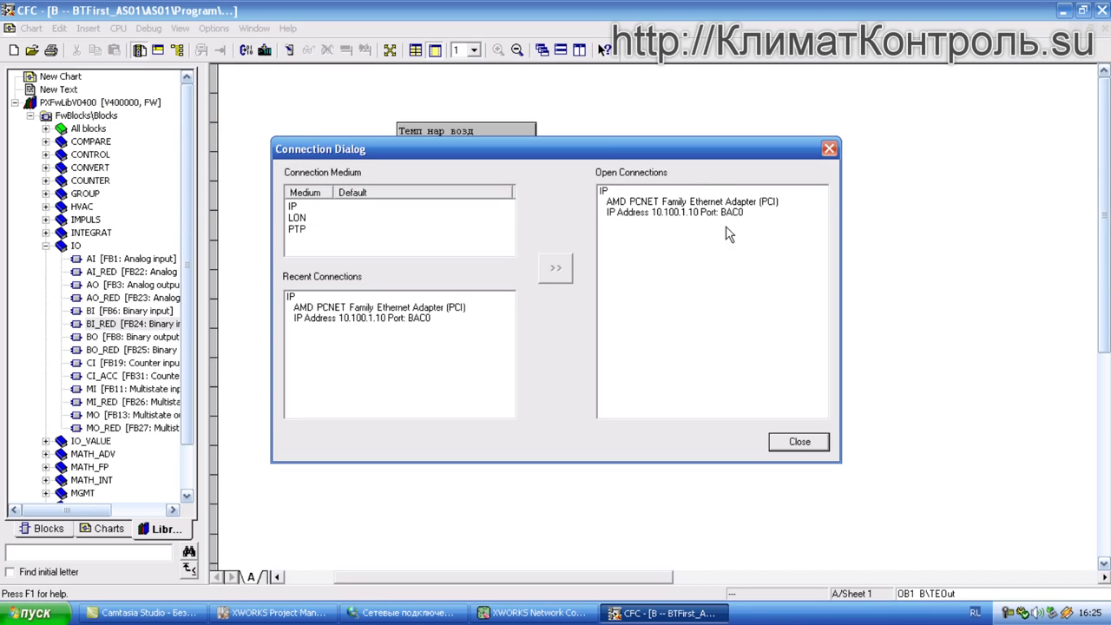
left_click(829, 149)
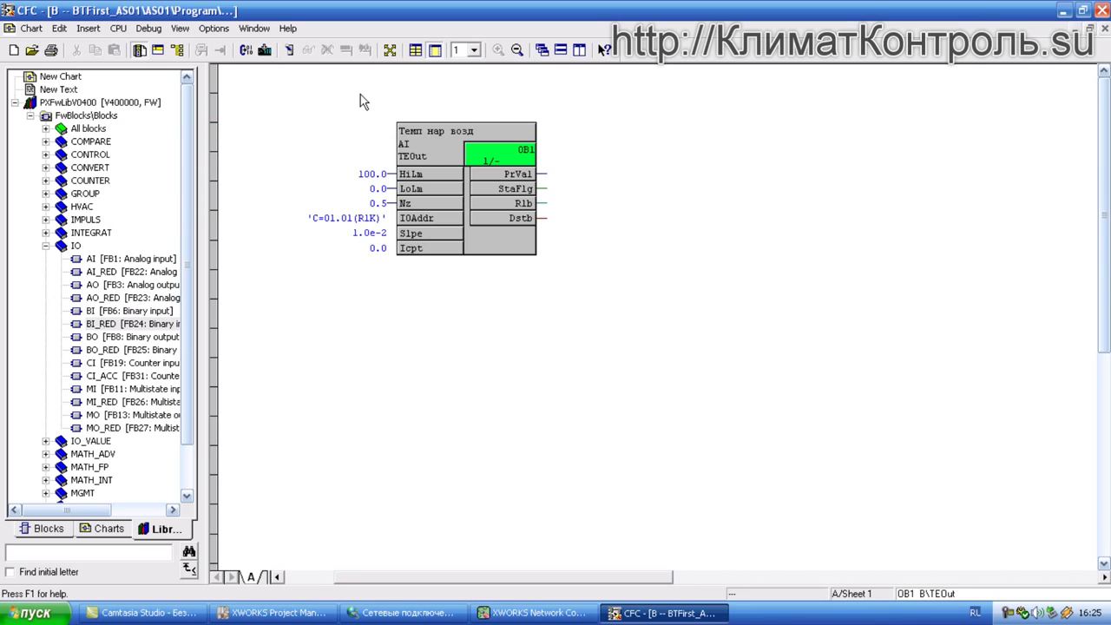
Compile the entire AS01 program with run sequence calculation and close the compile log
left_click(246, 54)
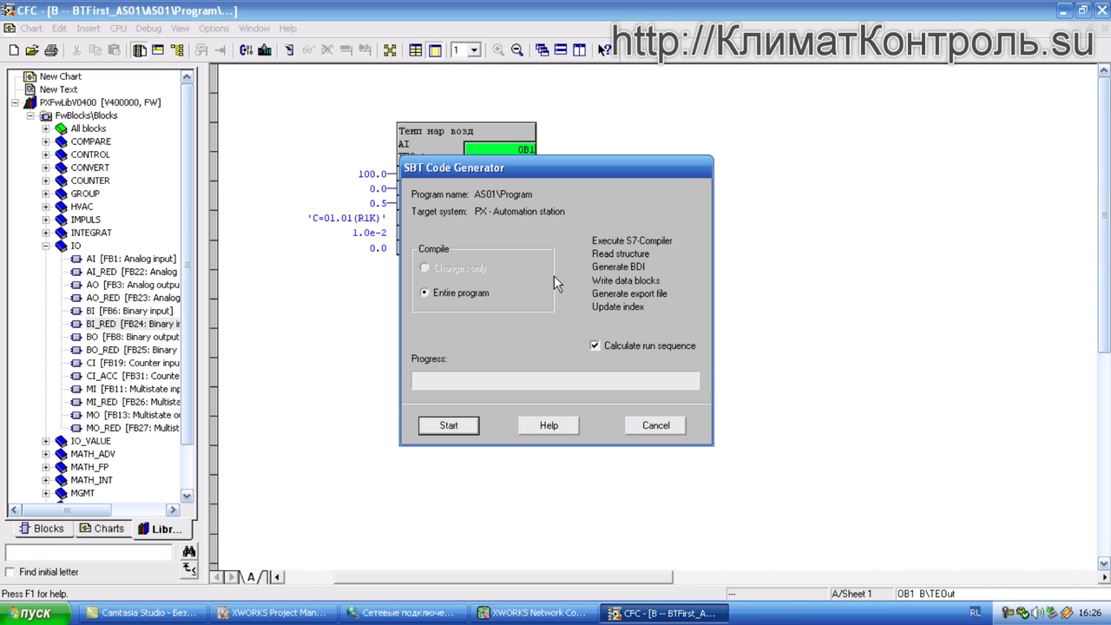
left_click(449, 425)
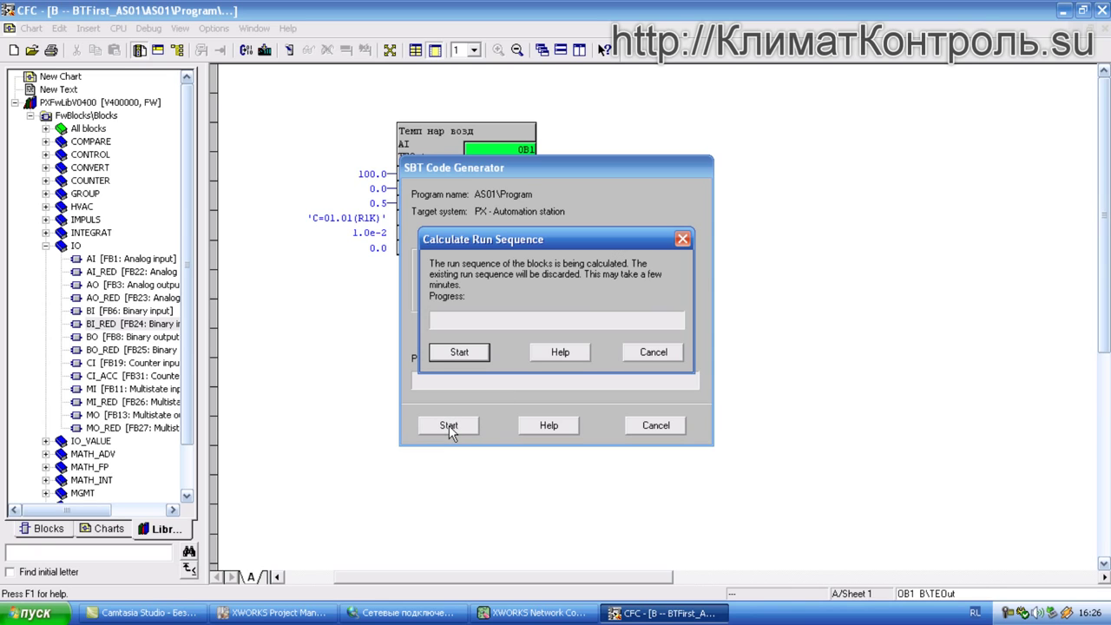
left_click(460, 352)
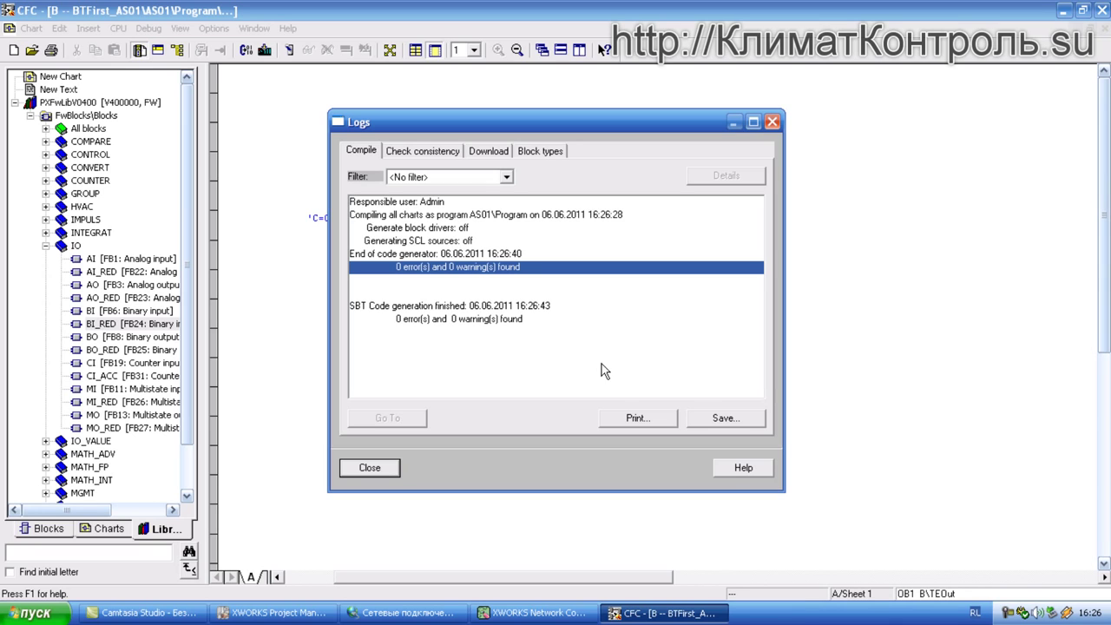
left_click(368, 467)
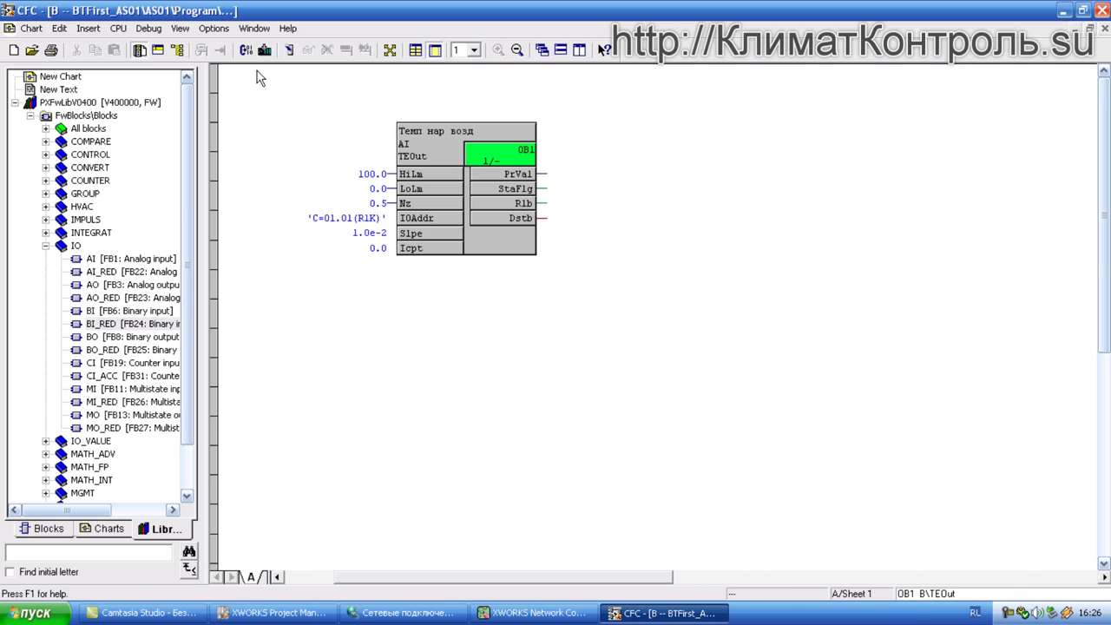
Download the entire program to the automation station, allowing it to be cleared and switched to Run mode, and close the log
left_click(266, 51)
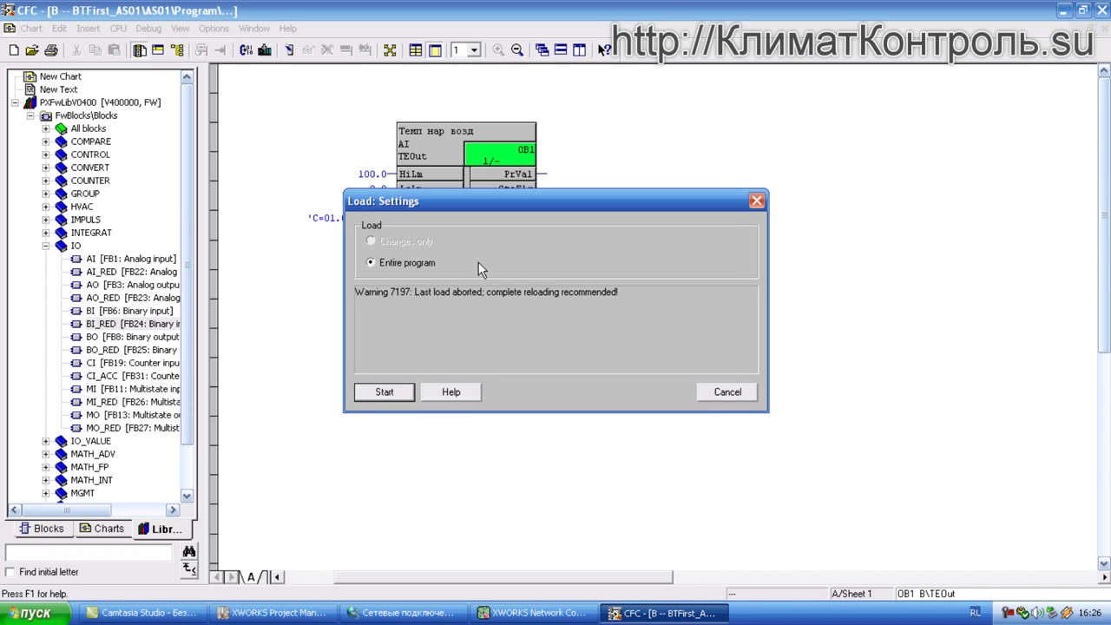
left_click(386, 393)
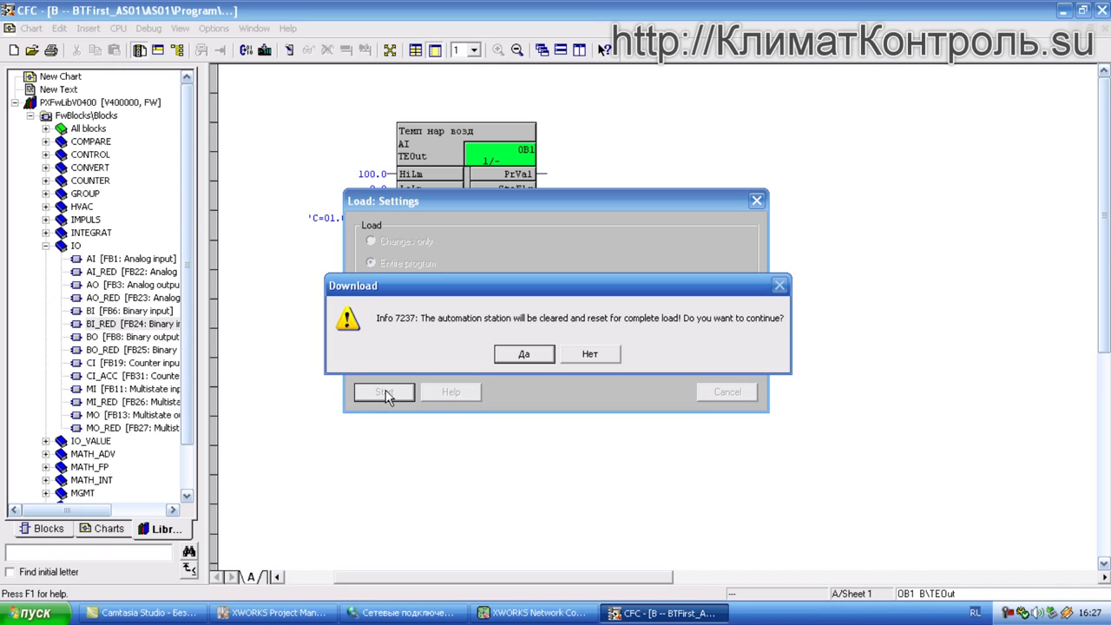
left_click(524, 357)
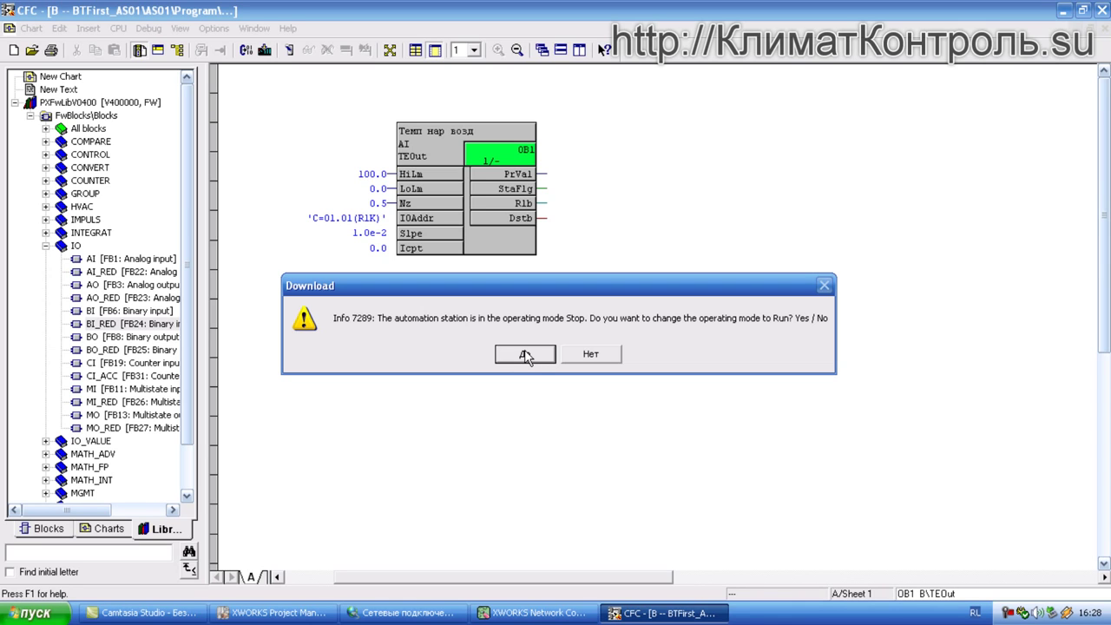
left_click(525, 357)
left_click(524, 356)
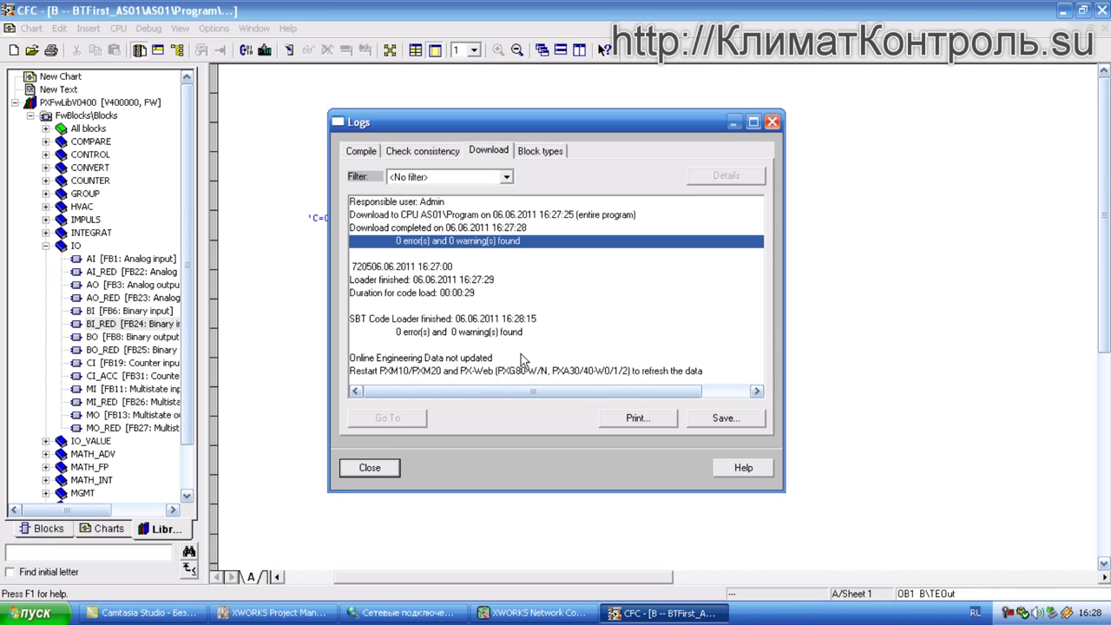
left_click(381, 469)
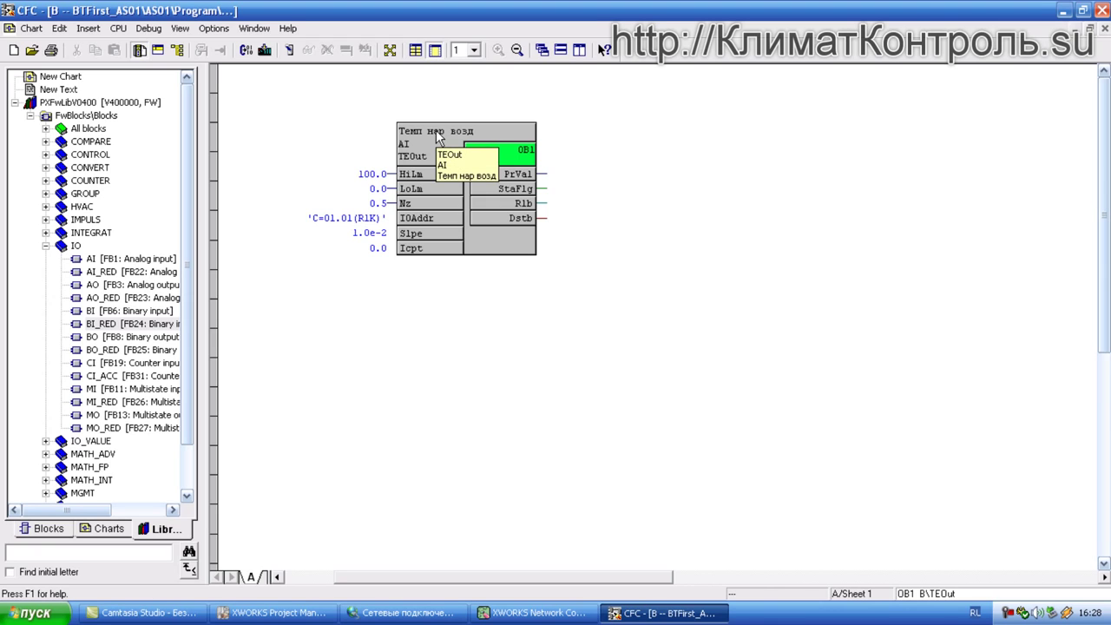
Start online test mode and turn on watching for the TEOut analog input block's values
left_click(291, 54)
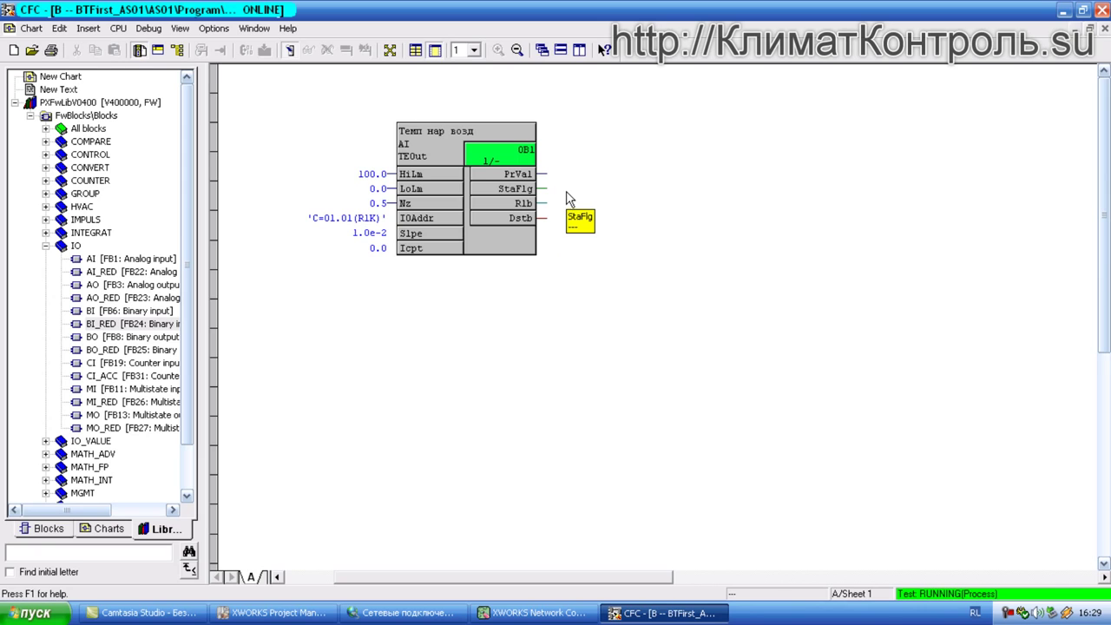
left_click(428, 144)
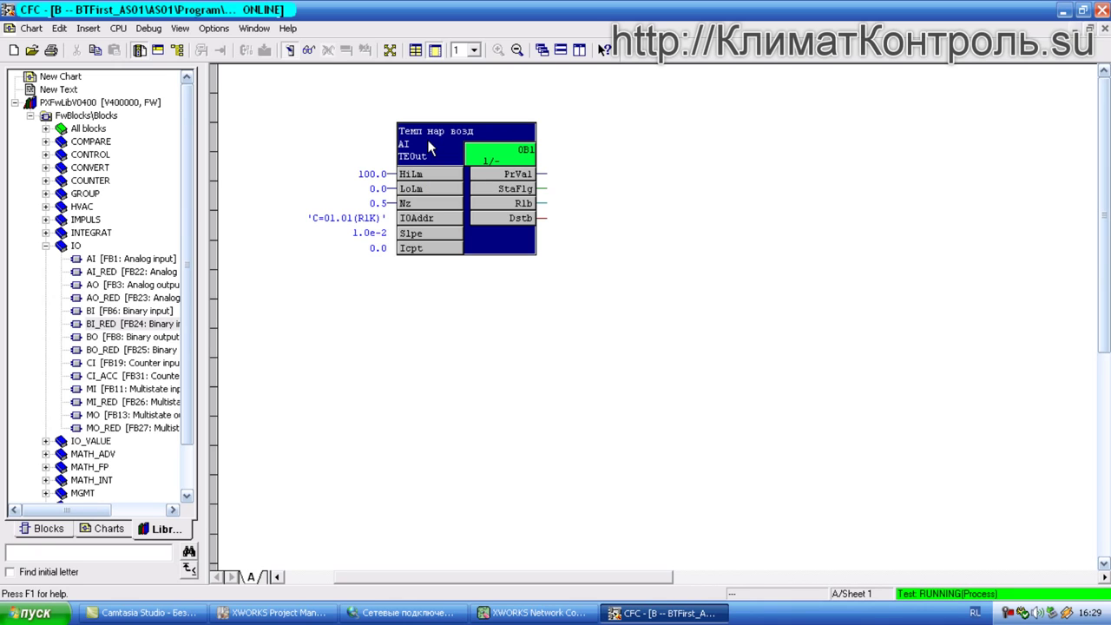
left_click(309, 49)
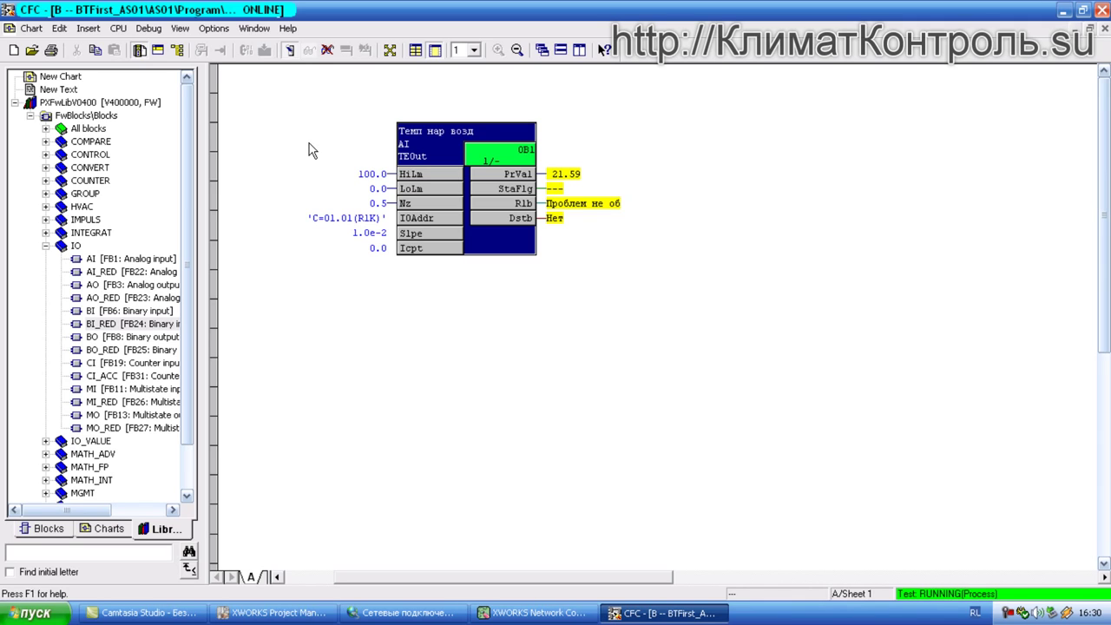
mouse_move(437, 176)
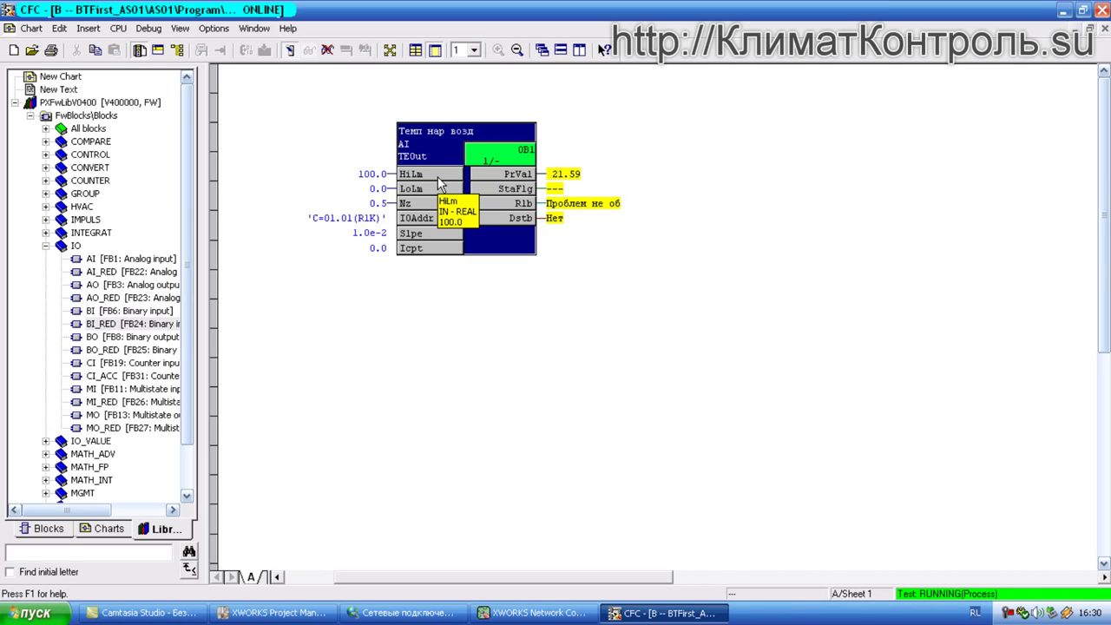
right_click(428, 144)
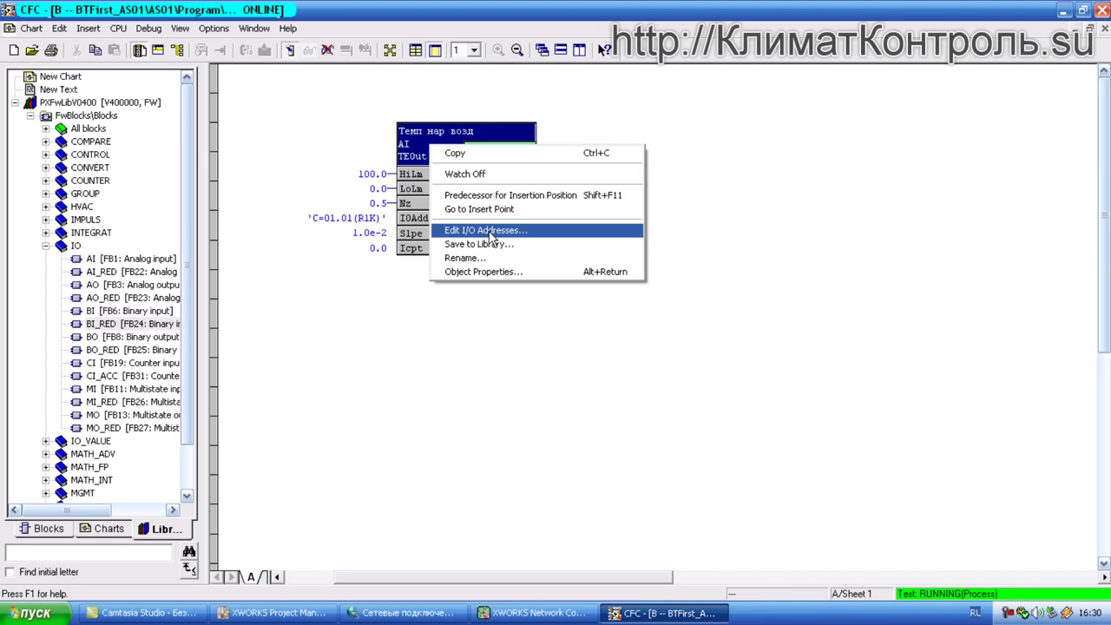
left_click(483, 106)
left_click(445, 139)
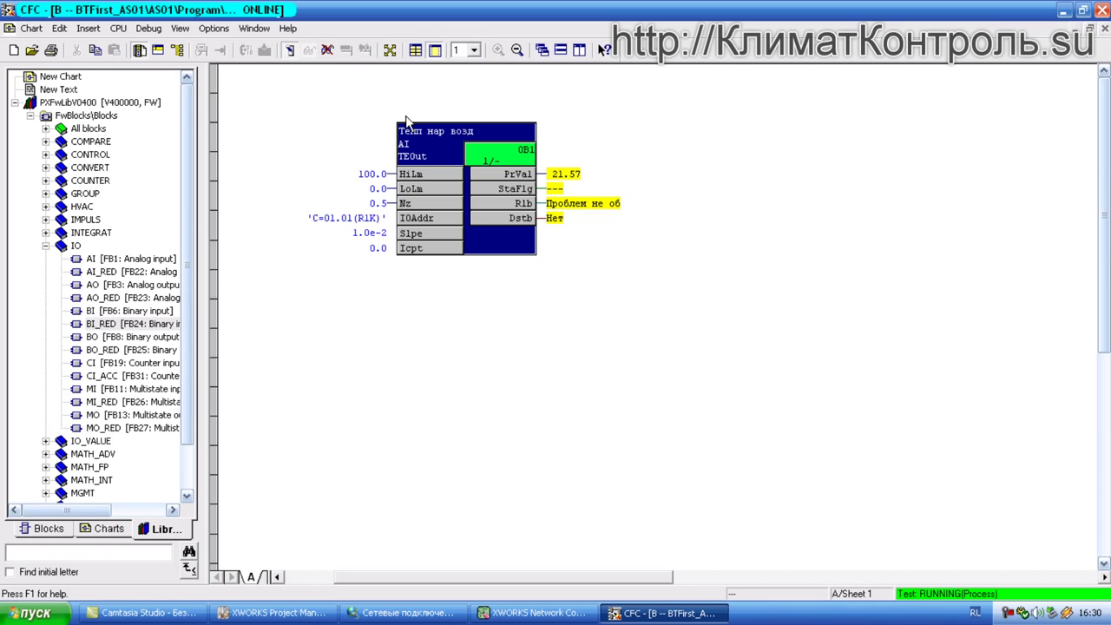
Stop watching the TEOut block's values and end online test mode
left_click(327, 49)
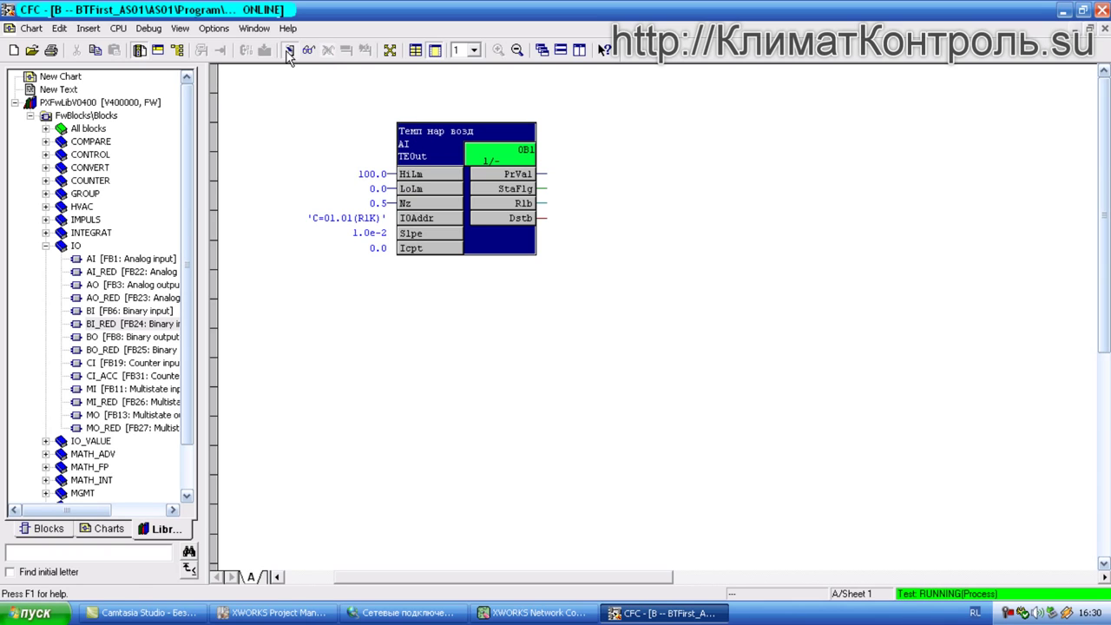
left_click(290, 52)
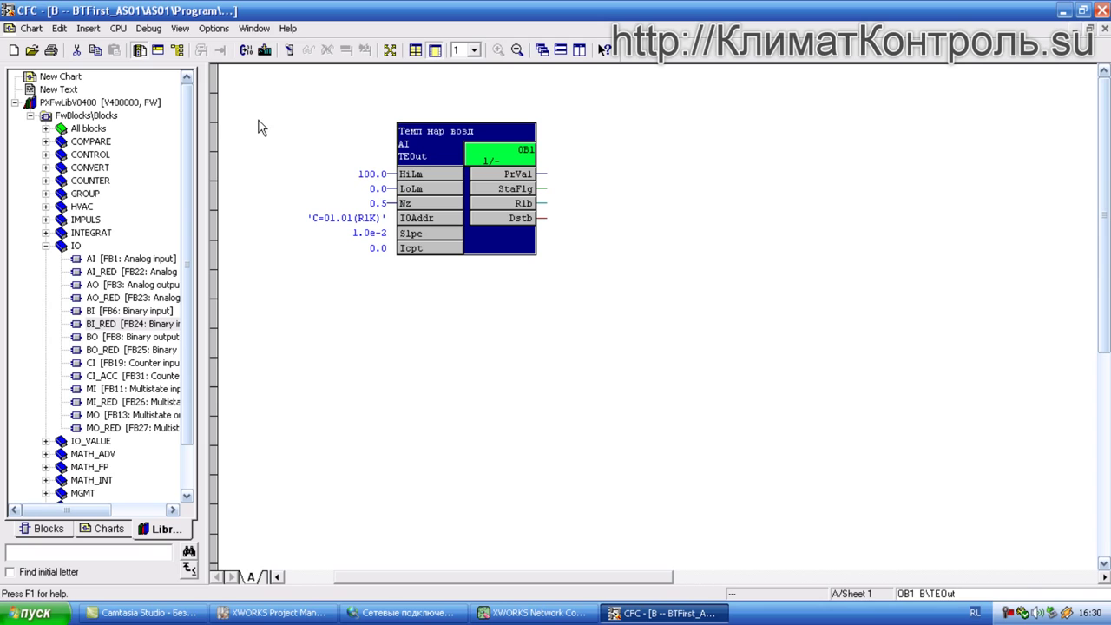
Place a CMP_R real-value comparison block beside the TEOut block and connect TEOut's PrVal output to its In1 input
left_click(91, 143)
double_click(92, 142)
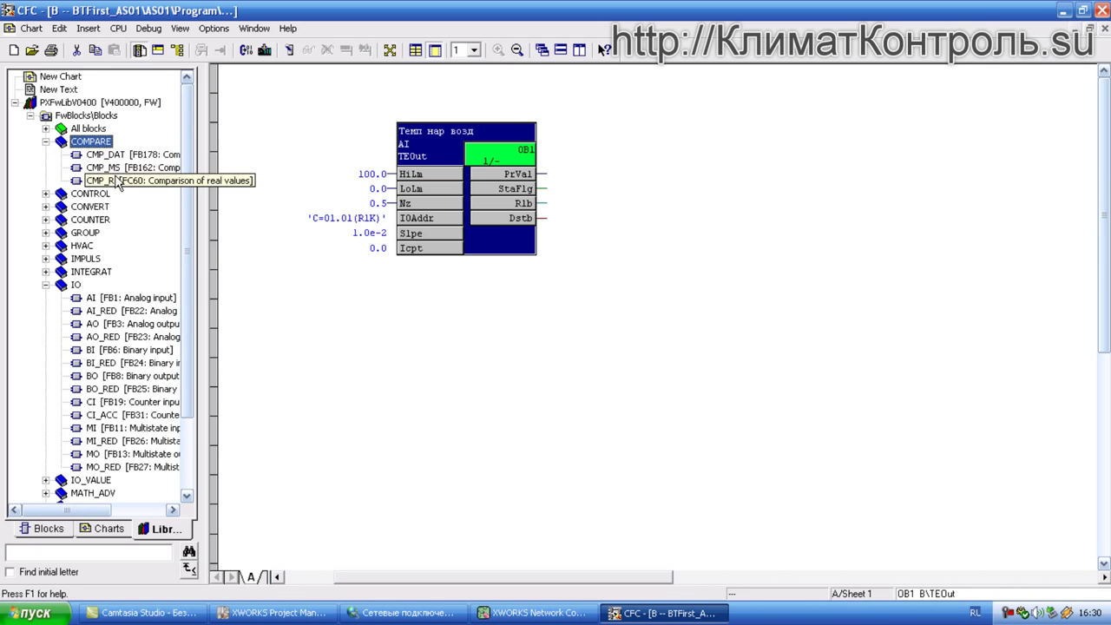
left_click_drag(111, 182, 781, 170)
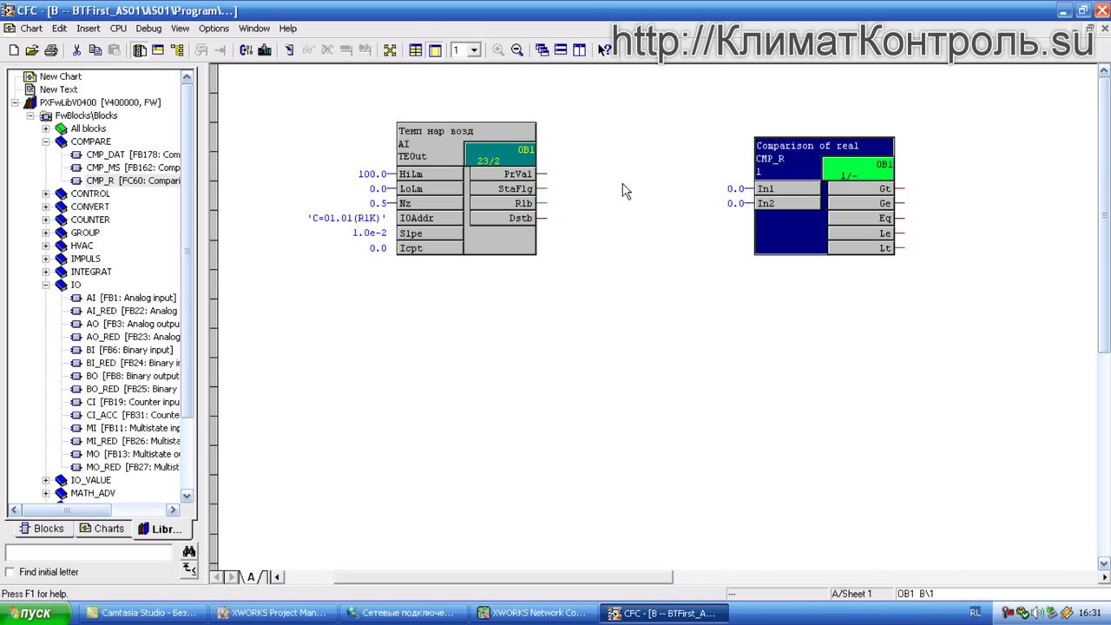
left_click_drag(523, 178, 764, 189)
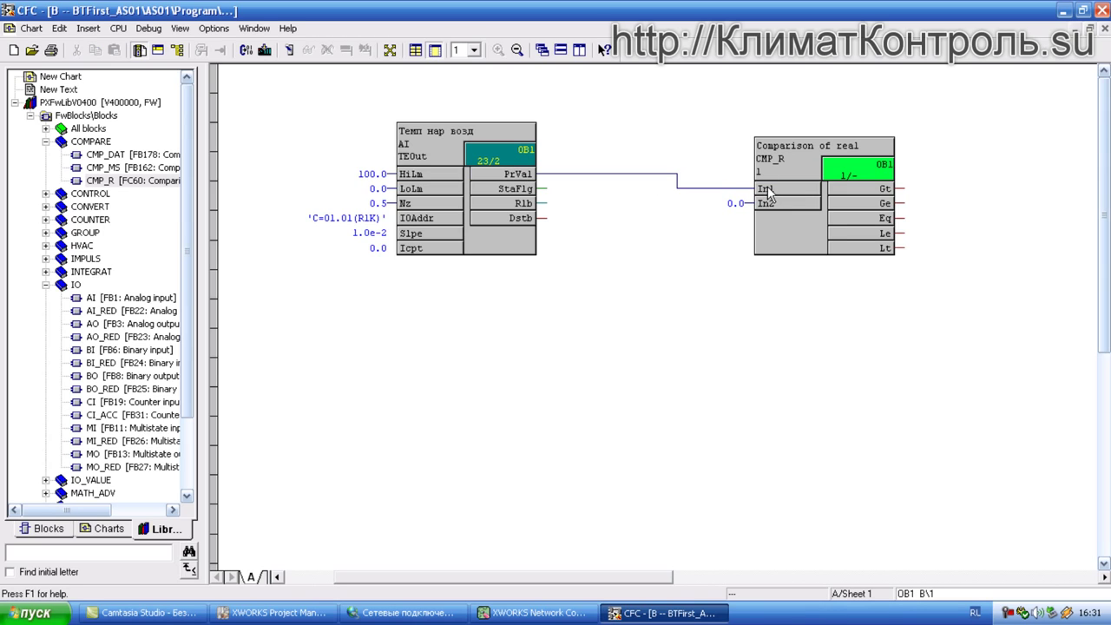
Set the comparison block's In2 input to 30
double_click(768, 204)
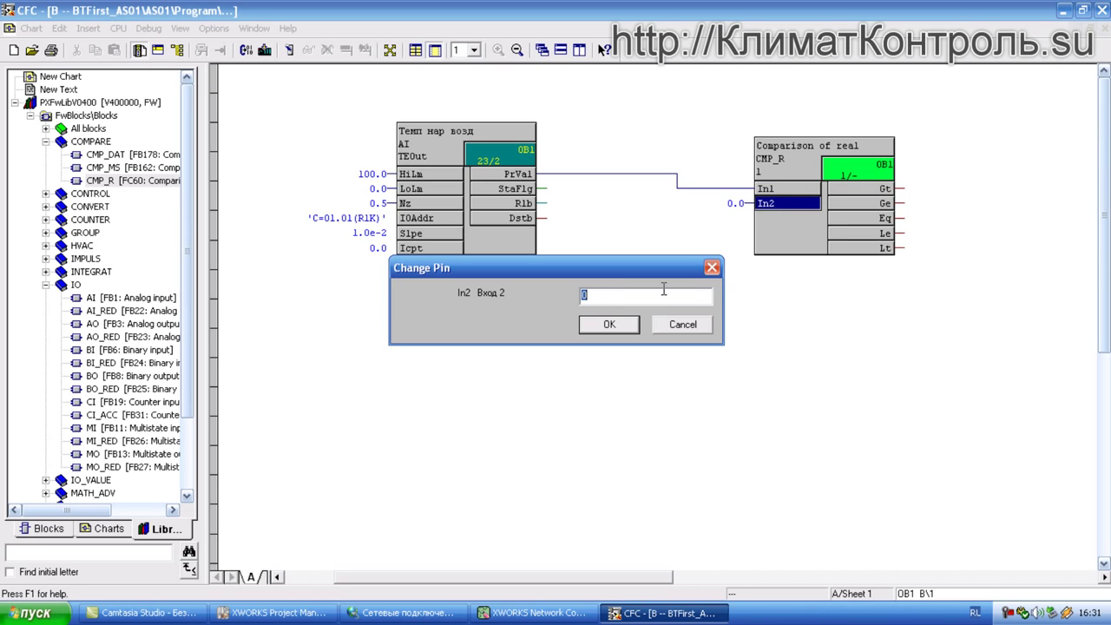
type("10")
key("Return")
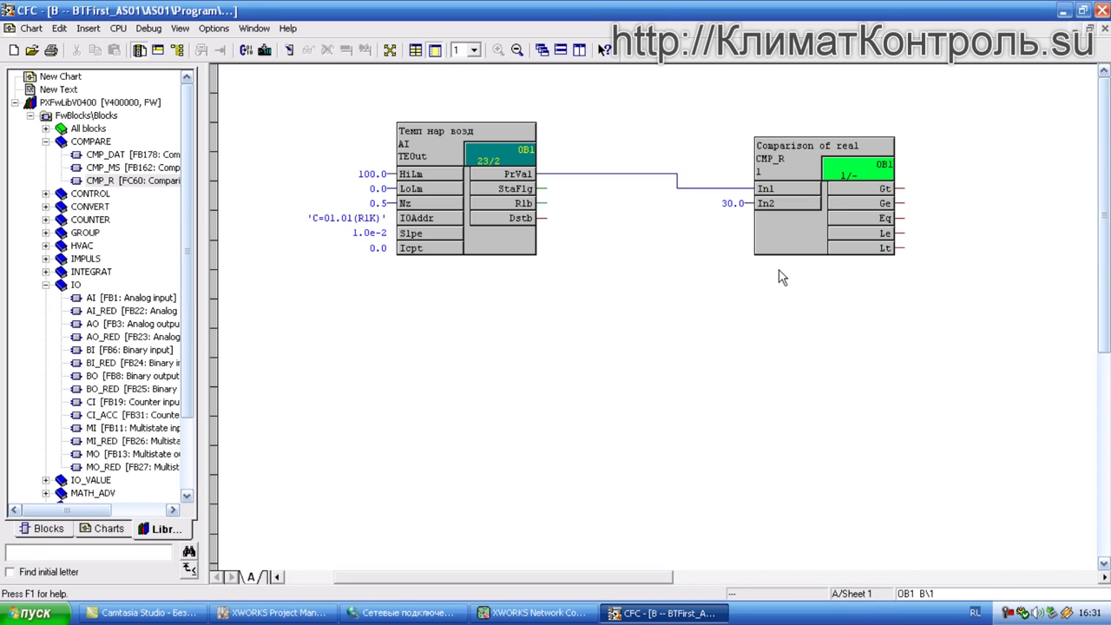
left_click(119, 28)
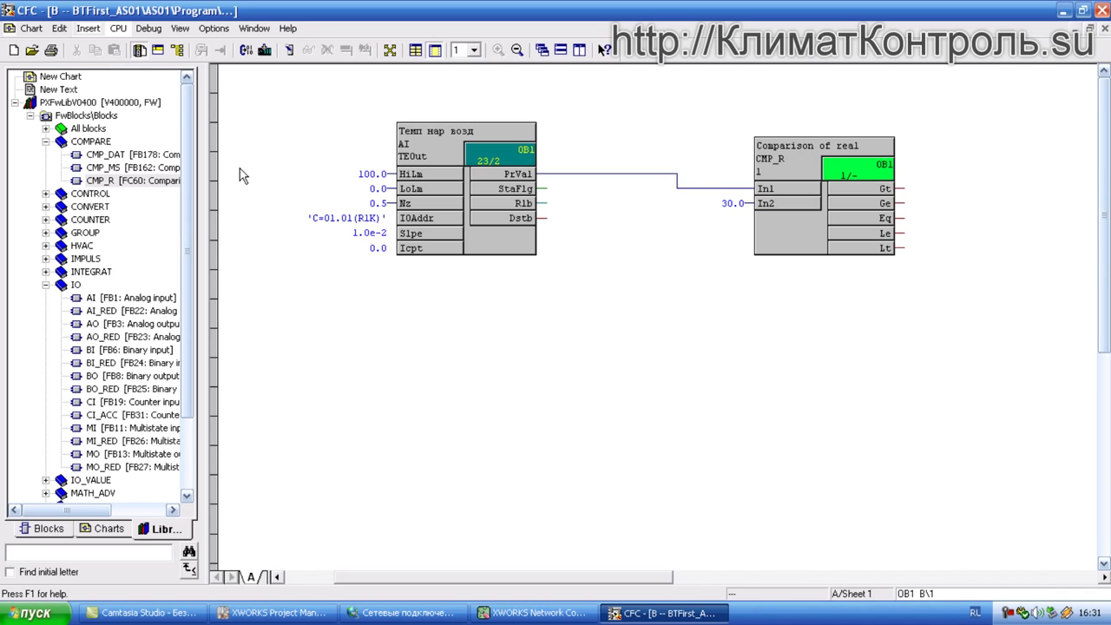
Collapse the COMPARE group, place a BO binary output block below the existing blocks, and review its parameters
left_click(45, 141)
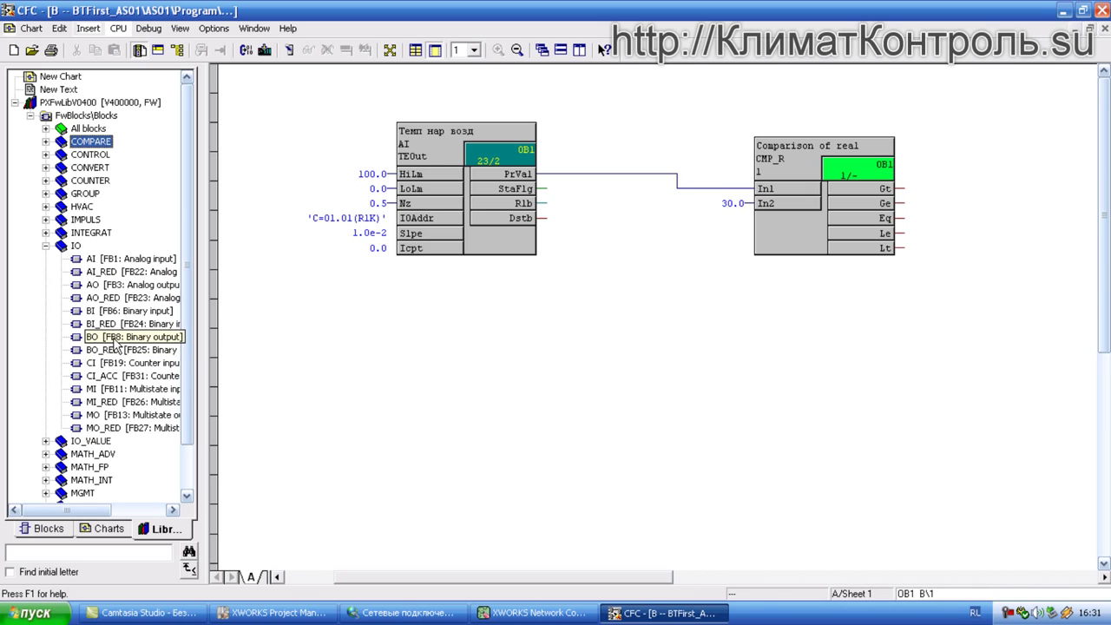
left_click_drag(117, 343, 671, 342)
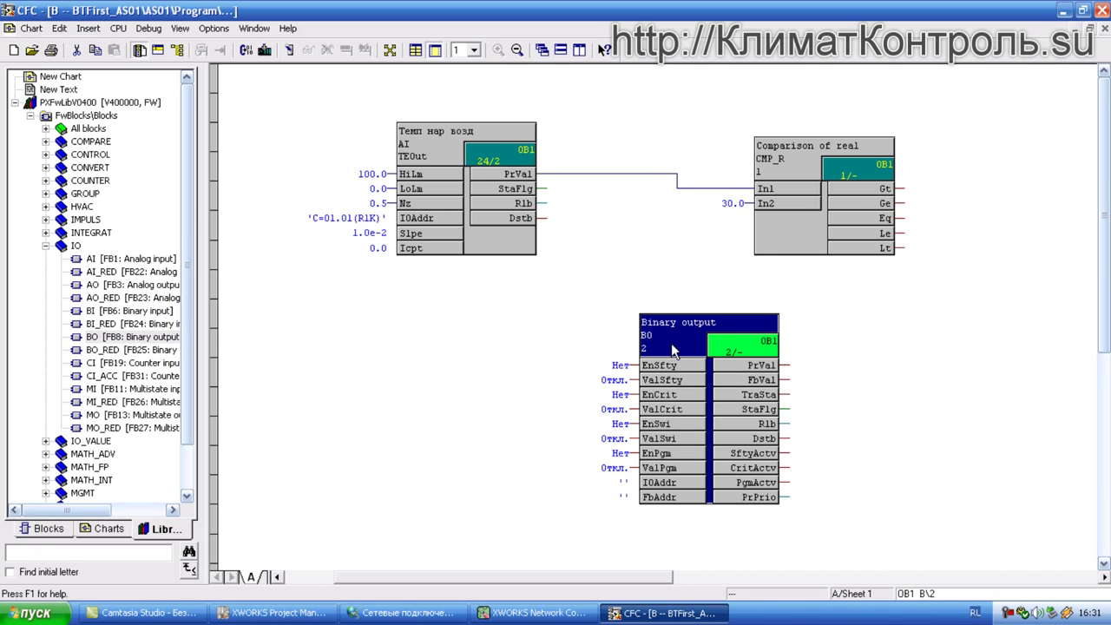
double_click(671, 343)
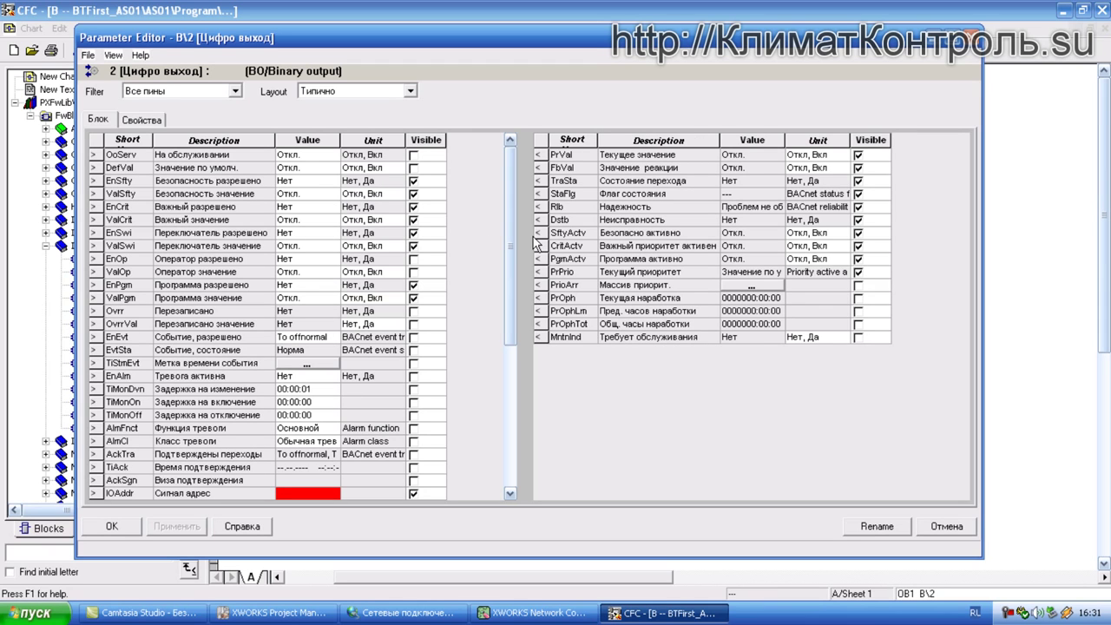
mouse_move(510, 233)
left_mouse_down()
mouse_move(513, 397)
mouse_move(521, 243)
left_mouse_up()
left_click(968, 38)
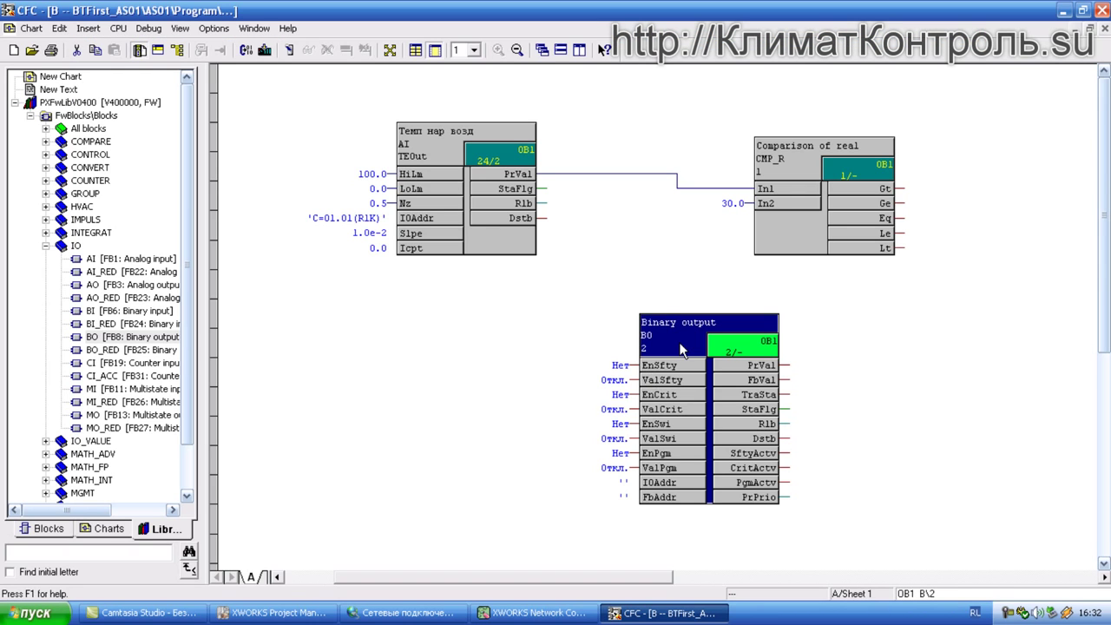
Delete the binary output block and place a new BO block directly below the comparison block
key("Delete")
left_click(488, 343)
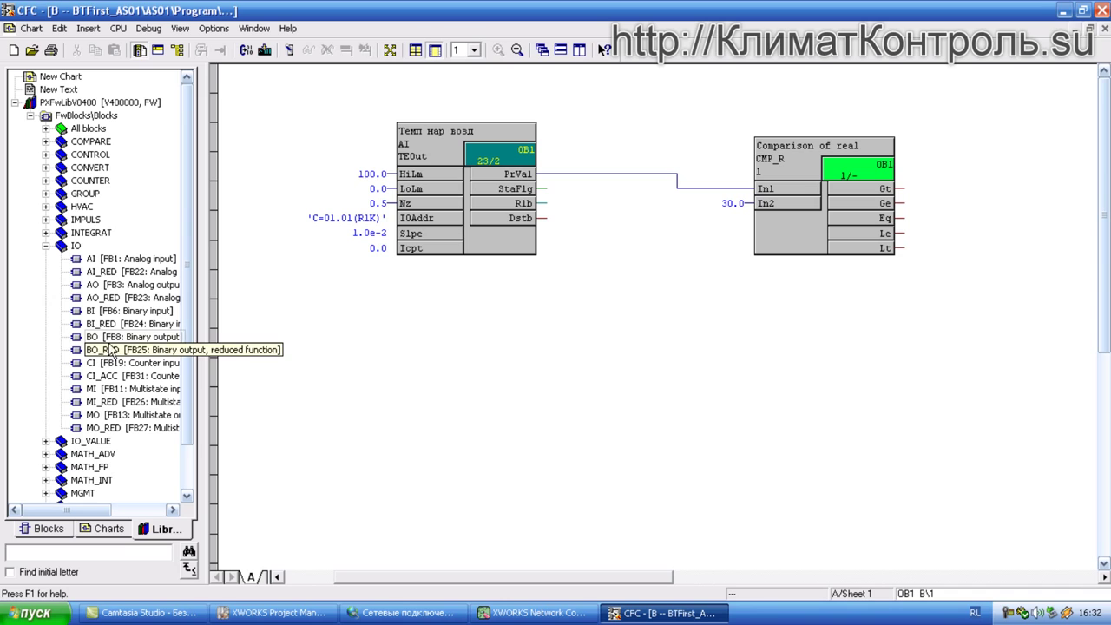
left_click(111, 340)
left_click_drag(111, 343, 835, 437)
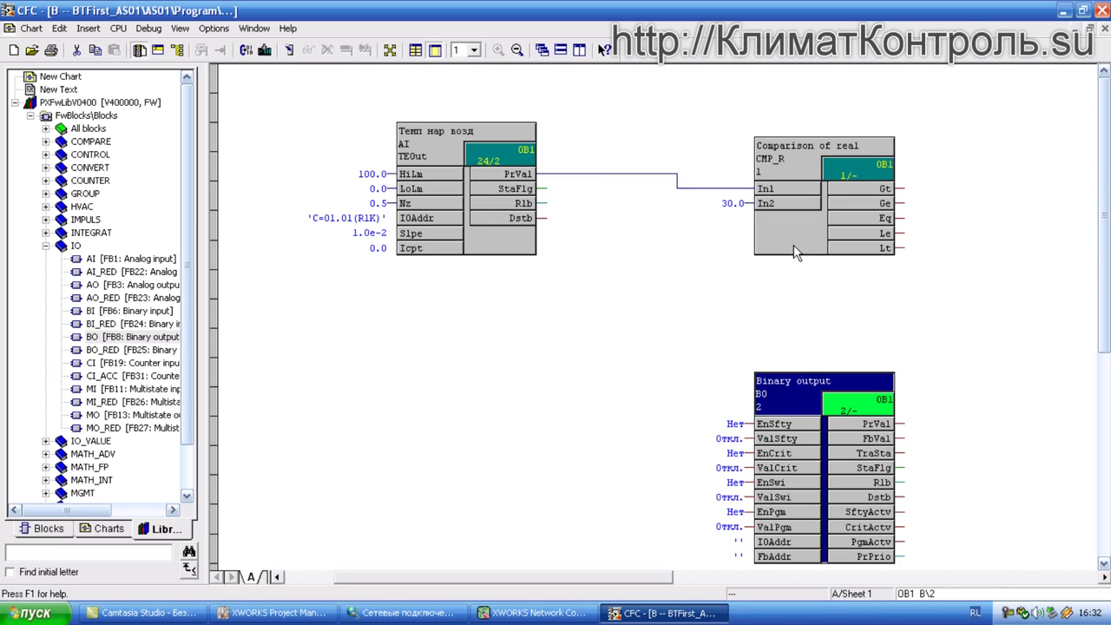
Review the comparison block's parameters and shift the binary output block up and to the left on the chart
double_click(789, 157)
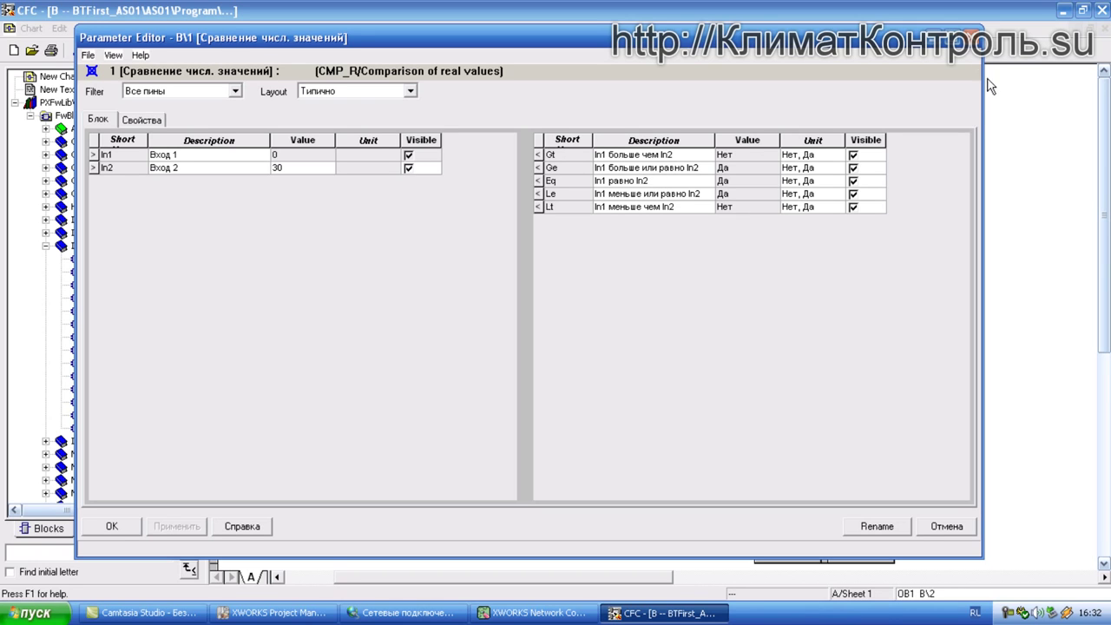
left_click(971, 39)
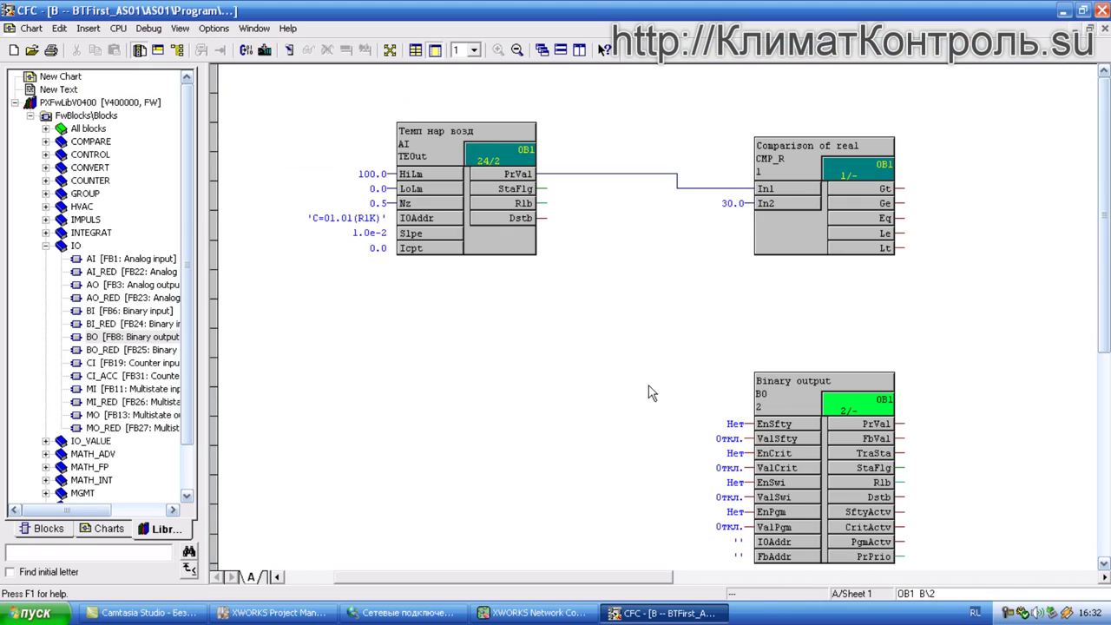
left_click_drag(742, 372, 674, 342)
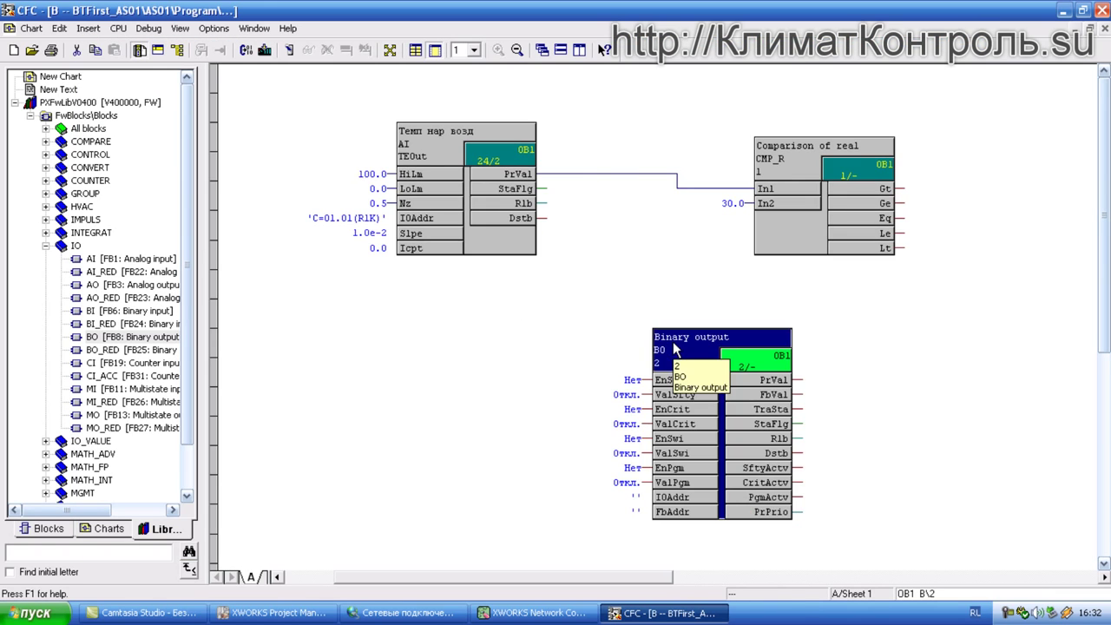
Turn off visibility of the binary output block's EnSfty, ValSfty, EnCrit, ValCrit and EnSwi pins
double_click(674, 342)
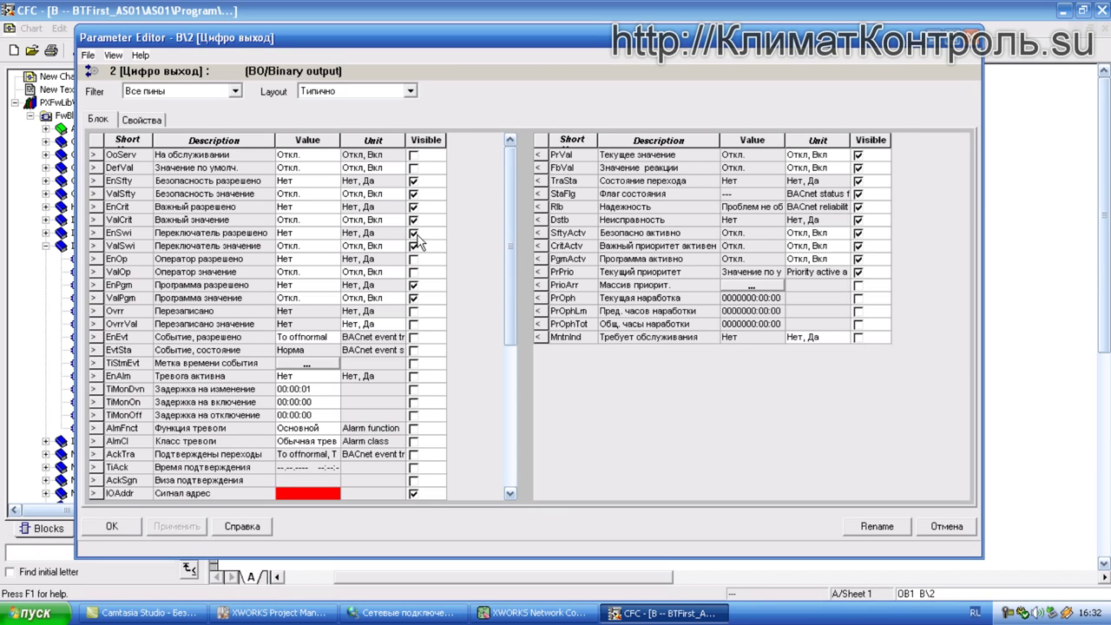
left_click(415, 181)
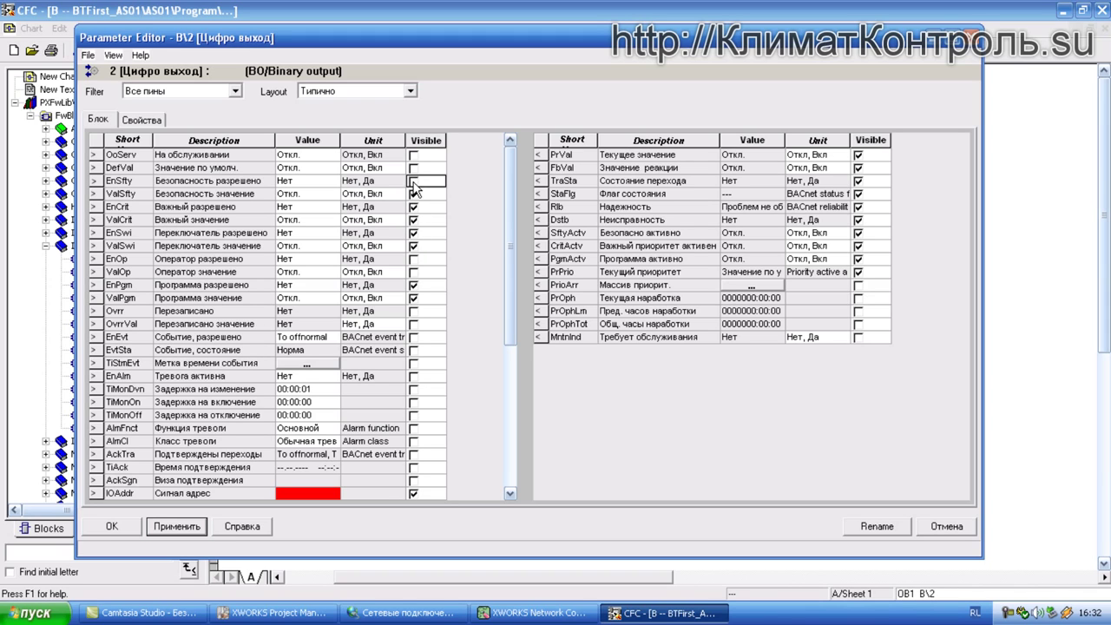
left_click(416, 193)
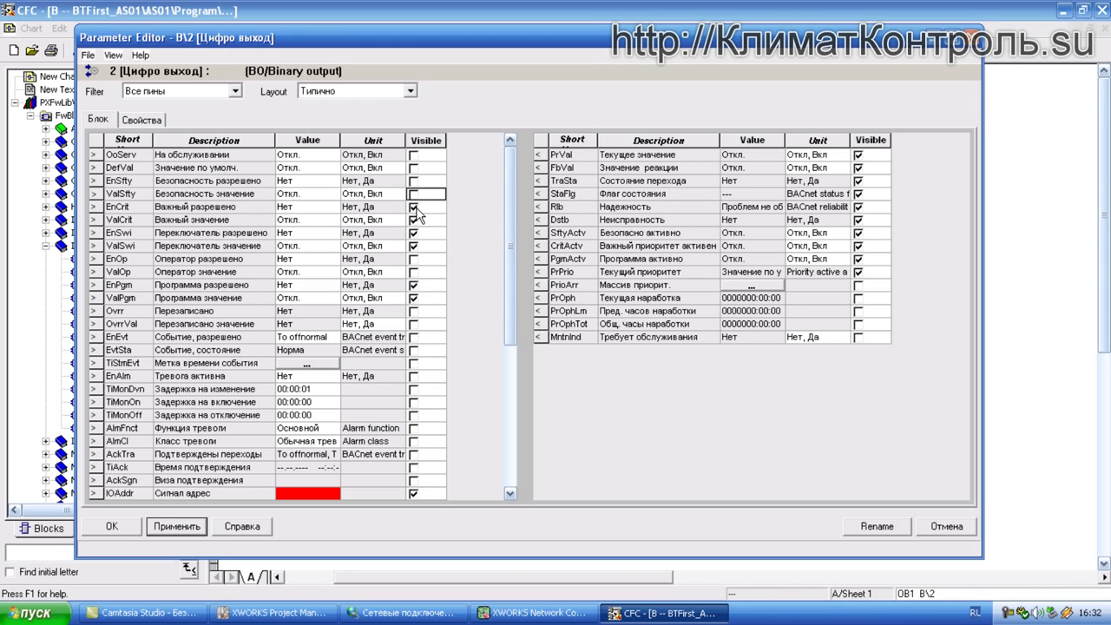
left_click(414, 207)
left_click(415, 219)
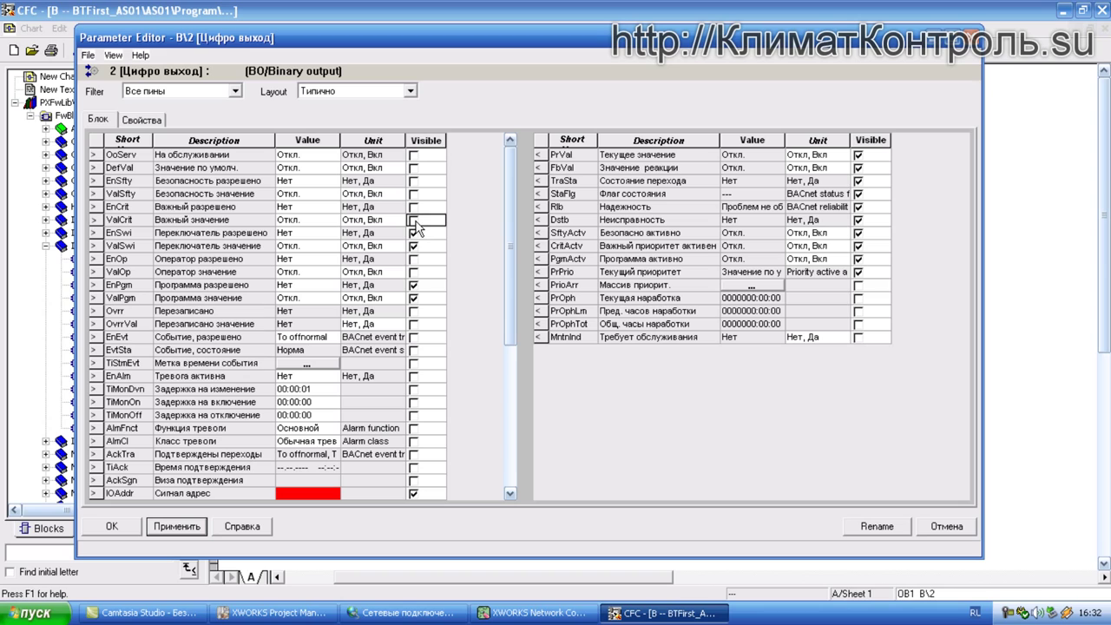
left_click(414, 233)
Review the remaining binary output parameters, including IOAddr and the delay settings, and close the editor without saving the changes
left_click_drag(511, 245, 509, 413)
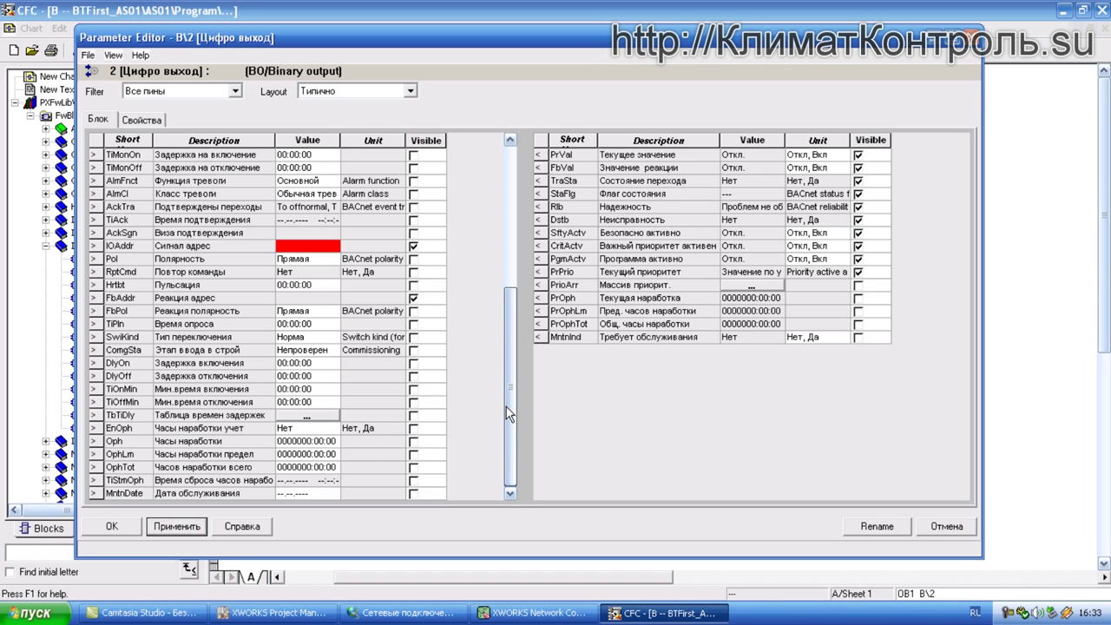
left_click_drag(508, 402, 510, 358)
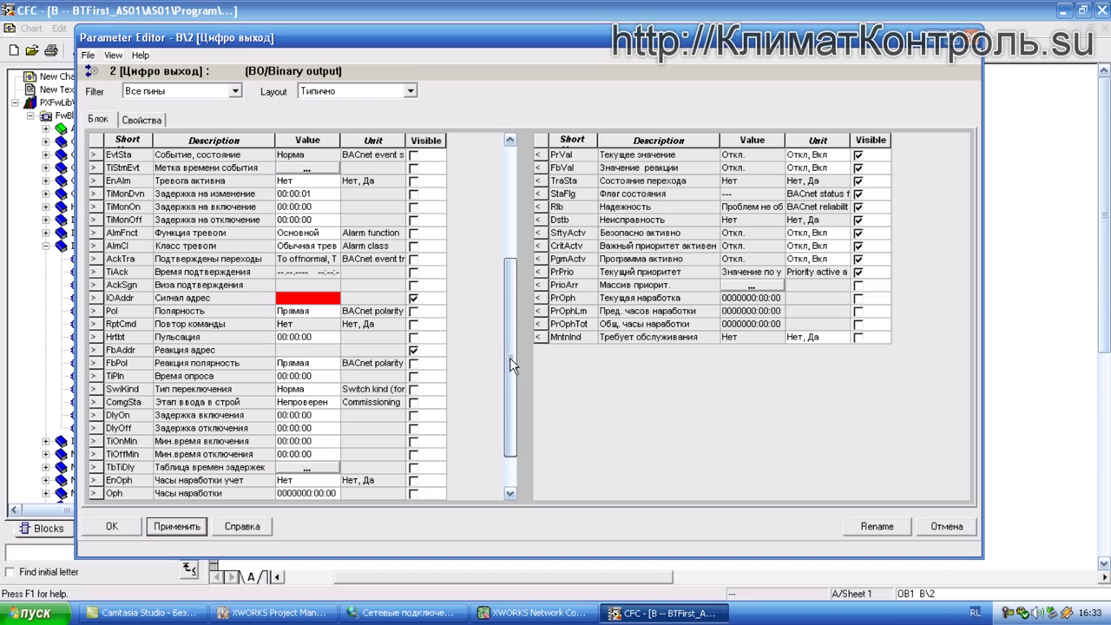
left_click_drag(512, 365, 513, 325)
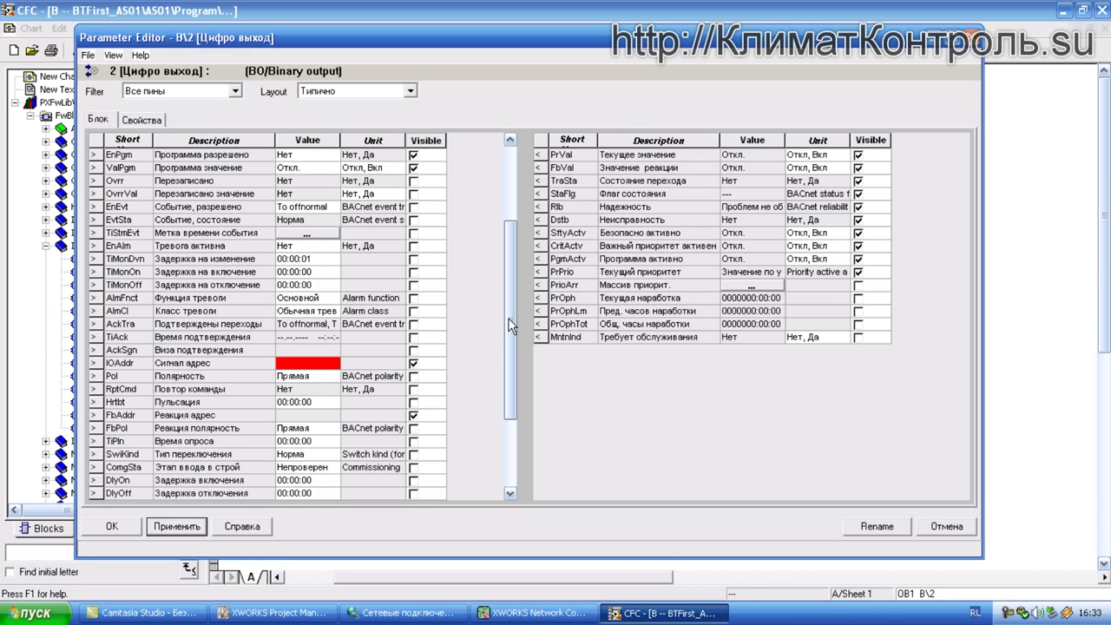
left_click(971, 37)
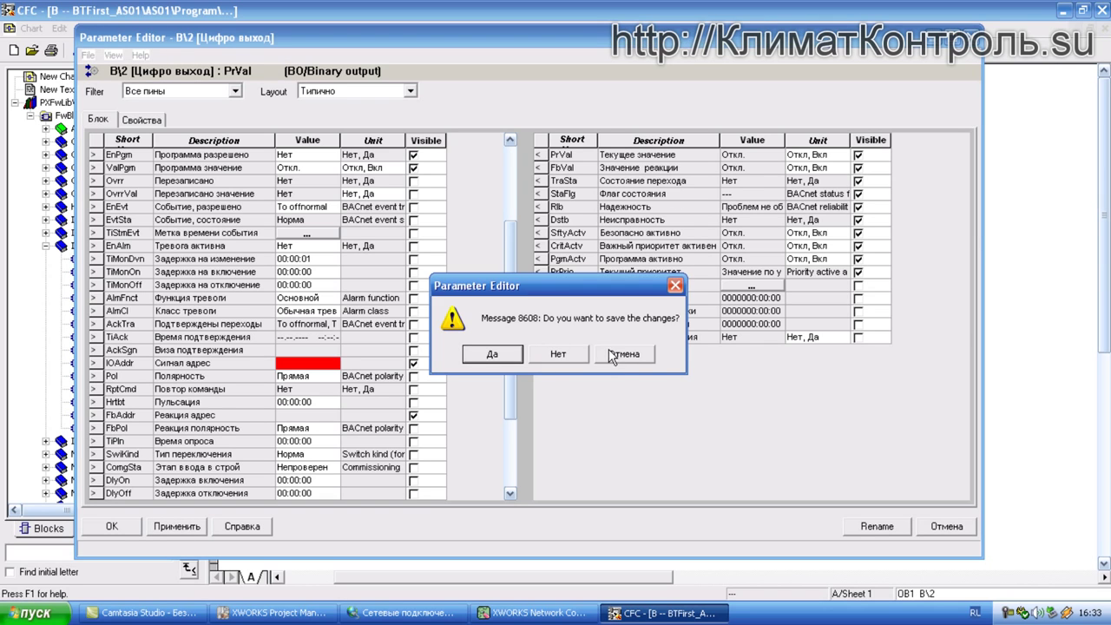
left_click(580, 353)
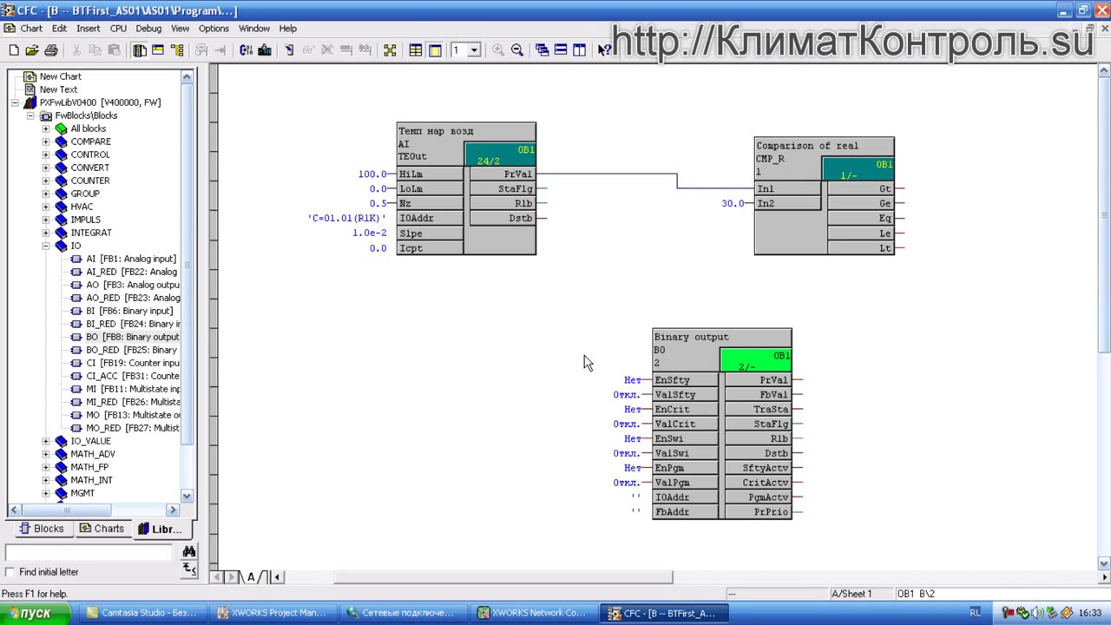
Delete the binary output block and place an AO analog output block below the comparison block
left_click(699, 340)
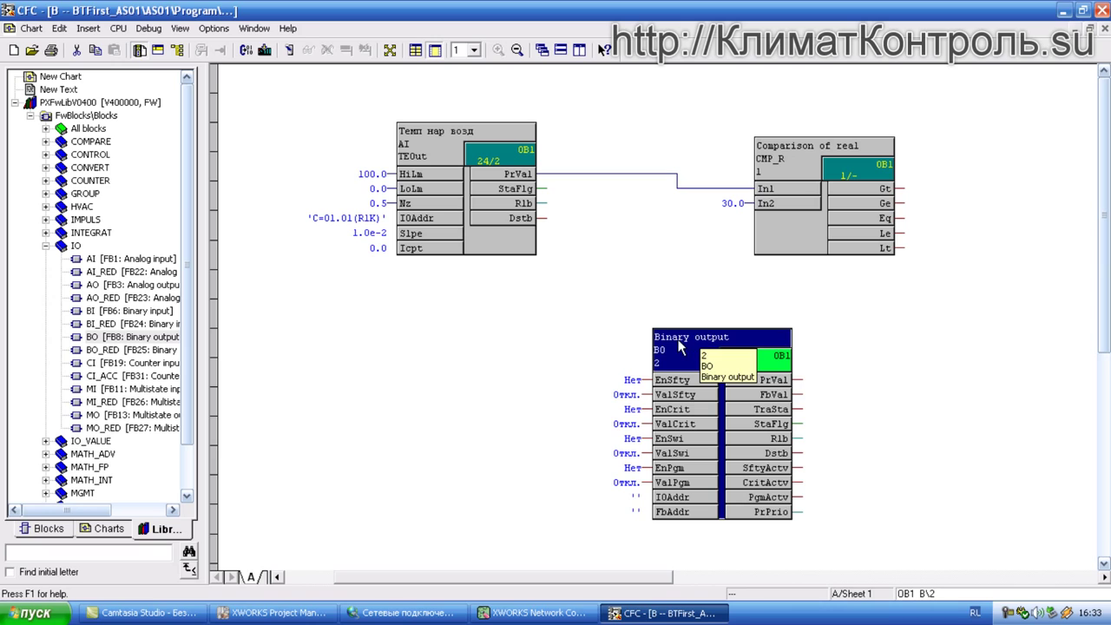
key("Delete")
left_click(485, 343)
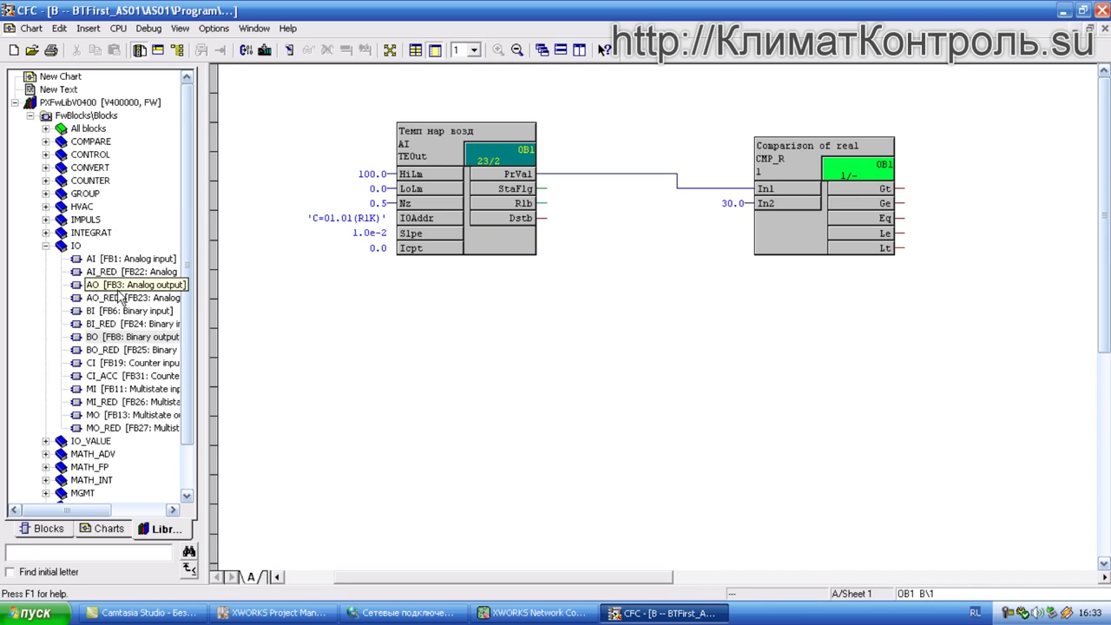
left_click_drag(111, 295, 809, 378)
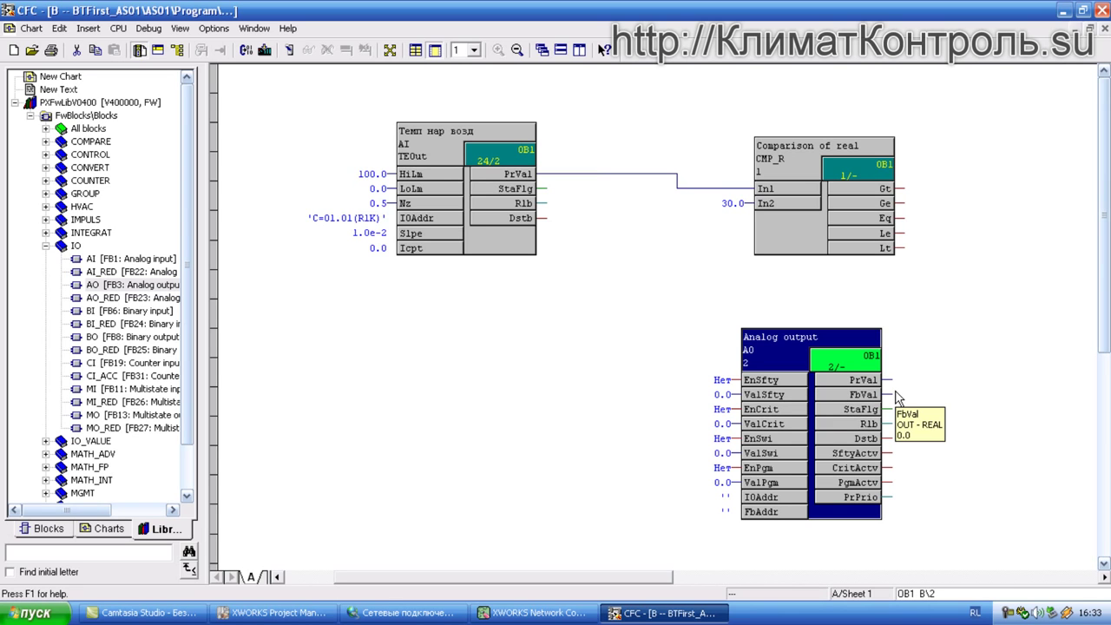
Review the analog output block's input and output parameters, including its IOAddr, Slpe and Icpt settings
double_click(770, 349)
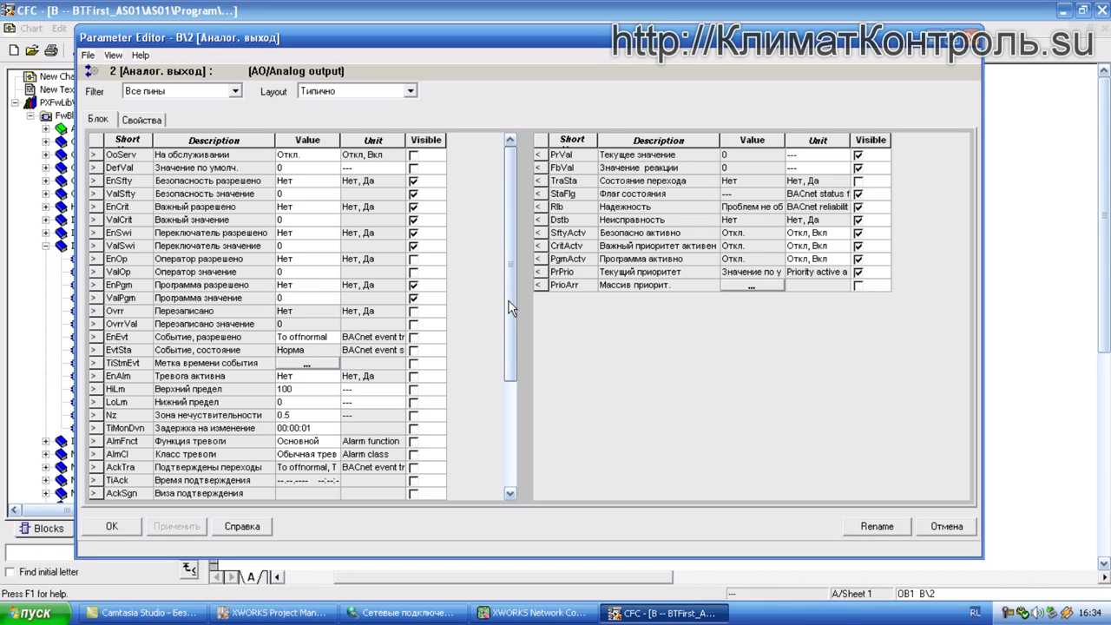
left_click_drag(509, 301, 527, 437)
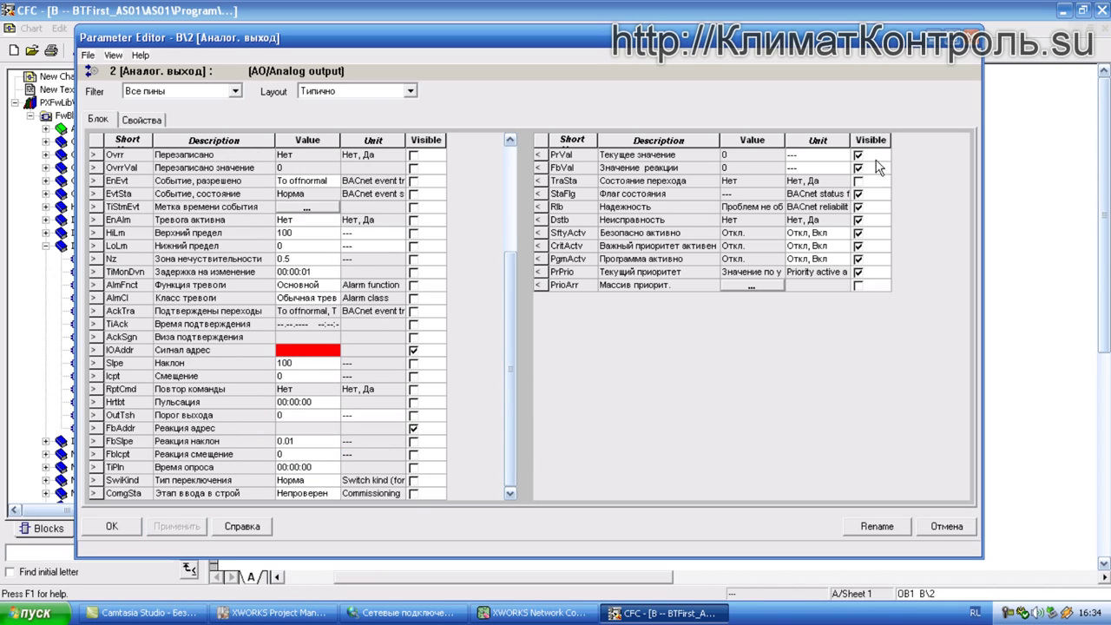
left_click(972, 37)
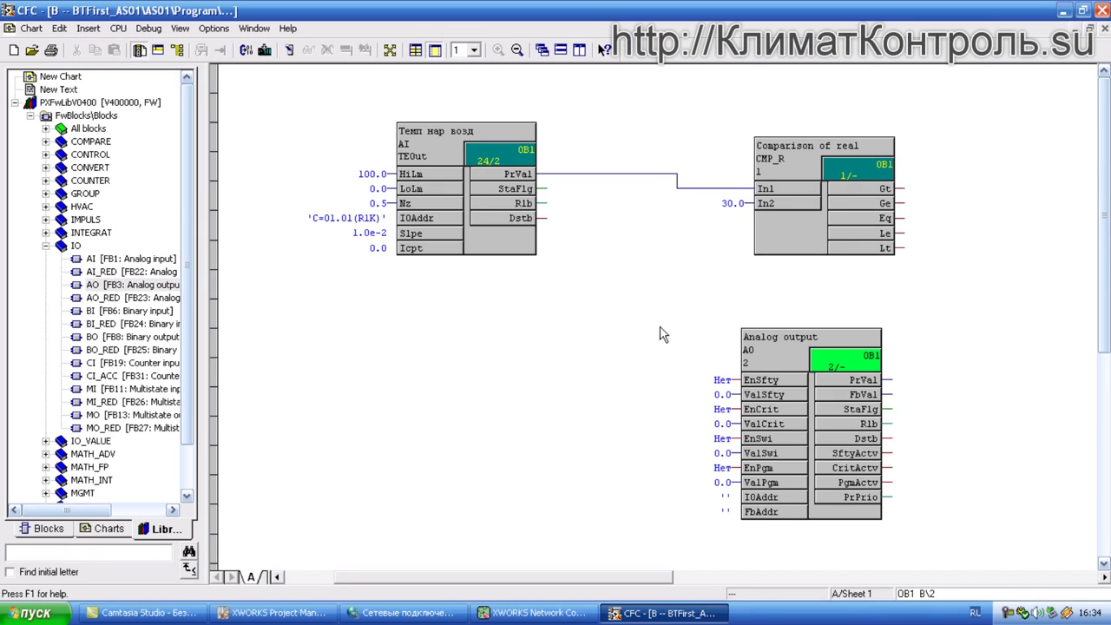
Replace the analog output block with a BO binary output block below the comparison block
left_click(778, 342)
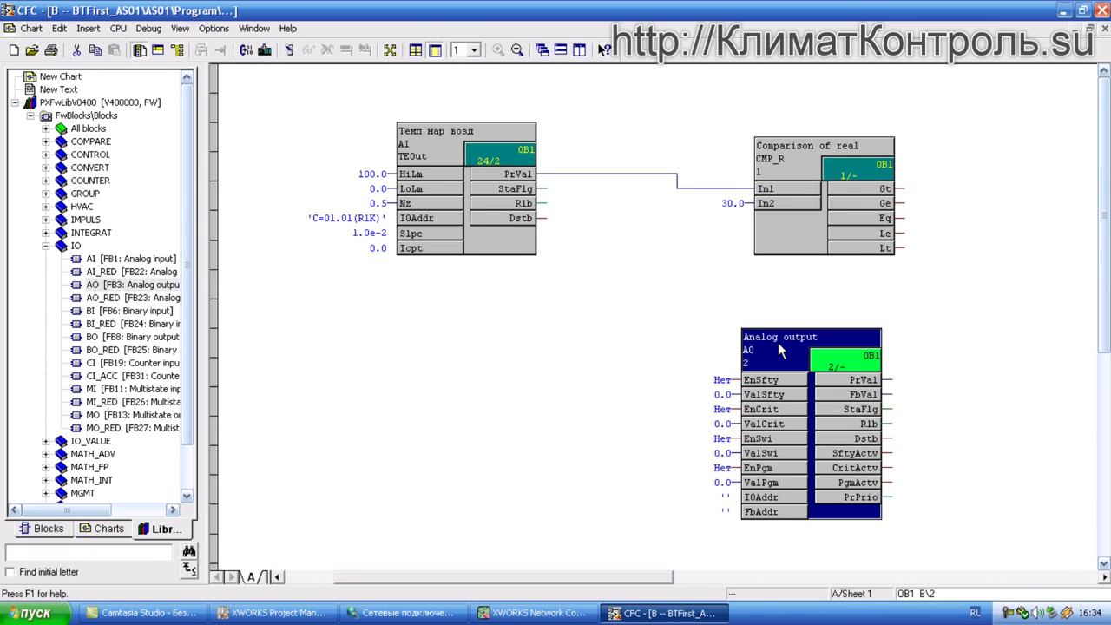
key("Delete")
left_click(485, 344)
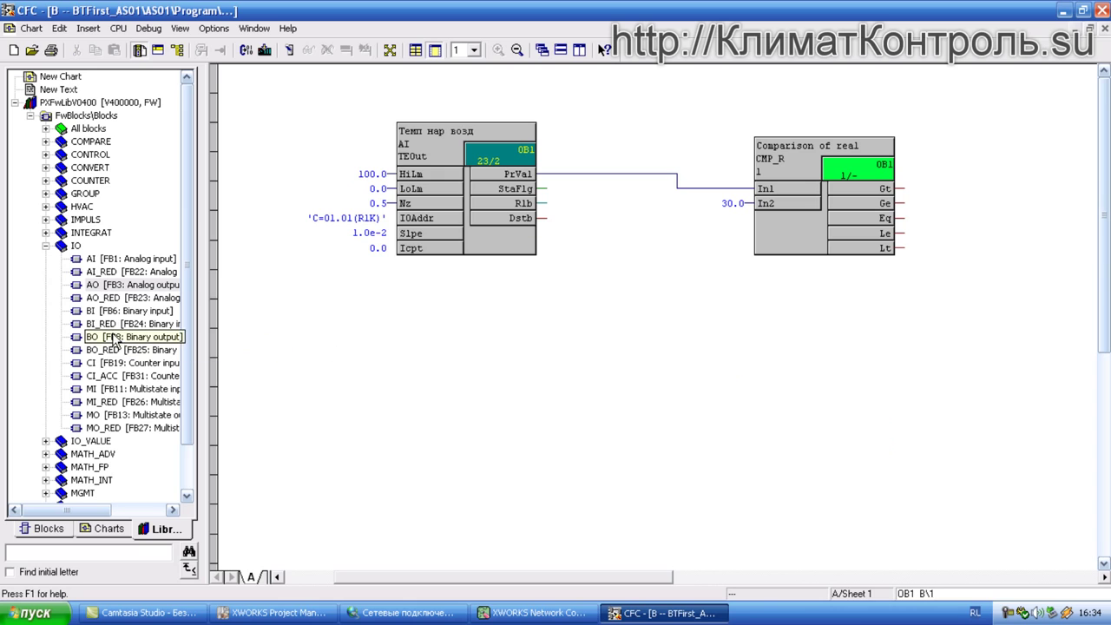
left_click_drag(118, 337, 814, 325)
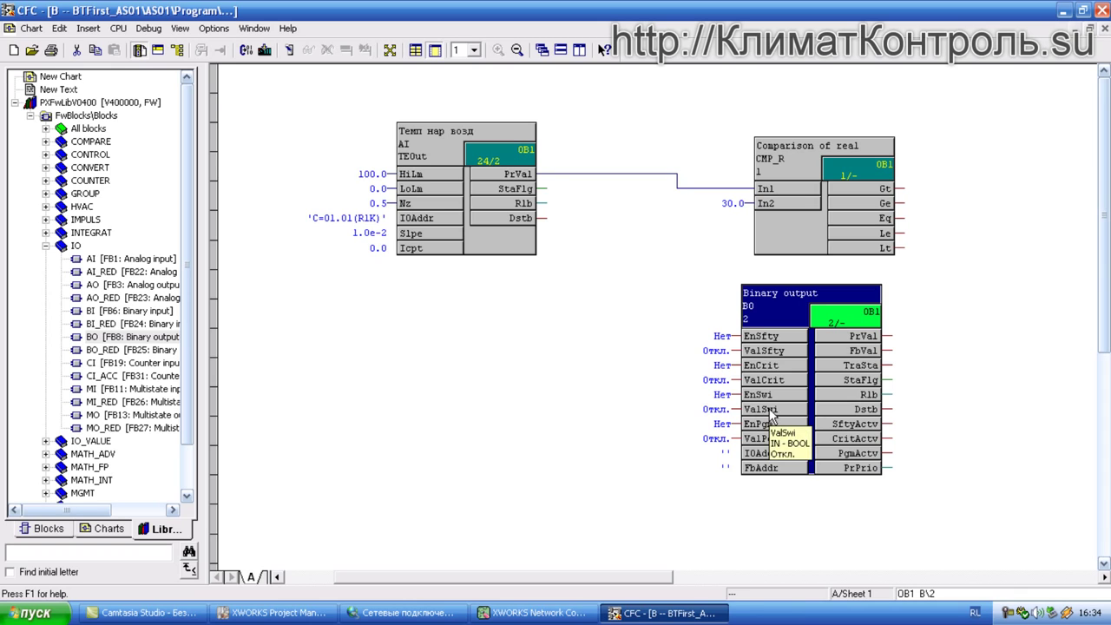
Connect the comparison block's Gt output to the binary output block's ValSfty input
left_click(886, 190)
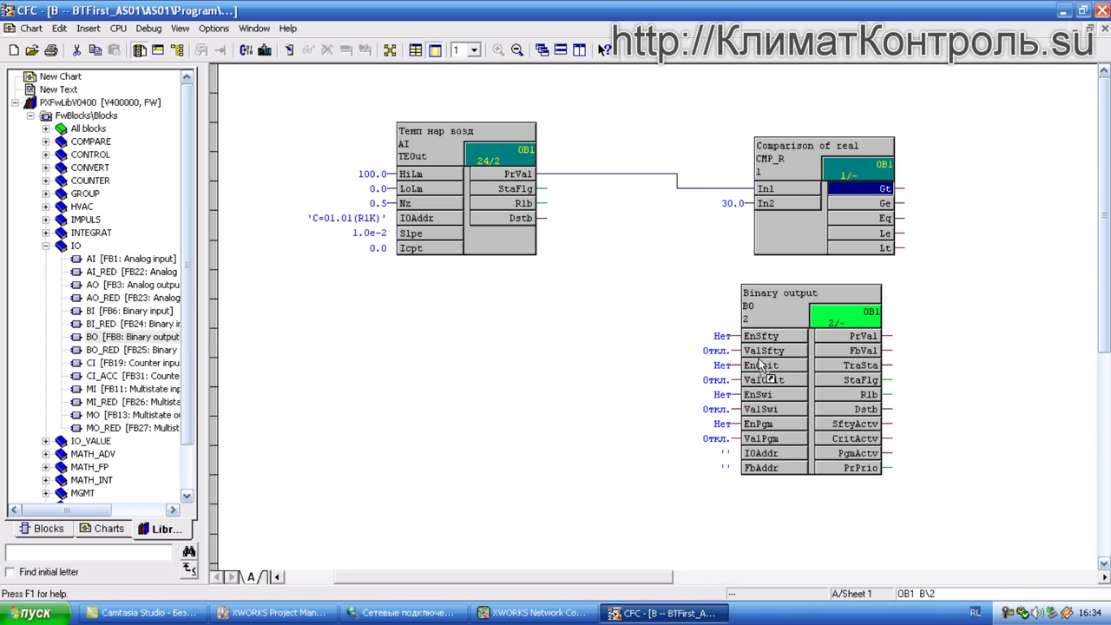
left_click(763, 350)
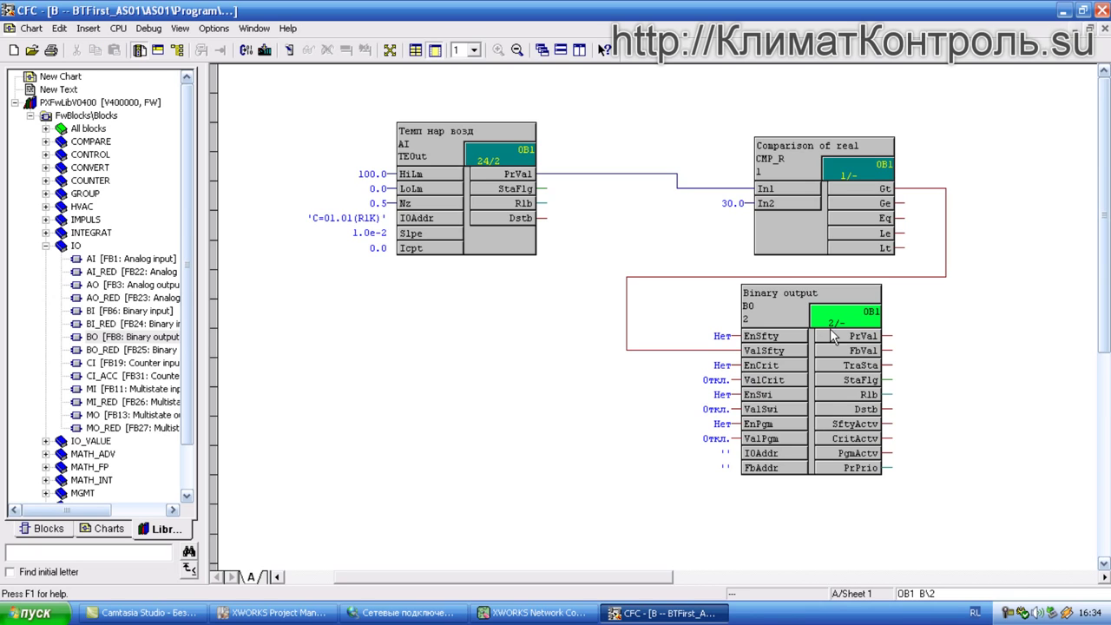
Open the I/O addresses for the binary output block and set its subsystem to C (PX-Compact)
right_click(775, 313)
left_click(830, 404)
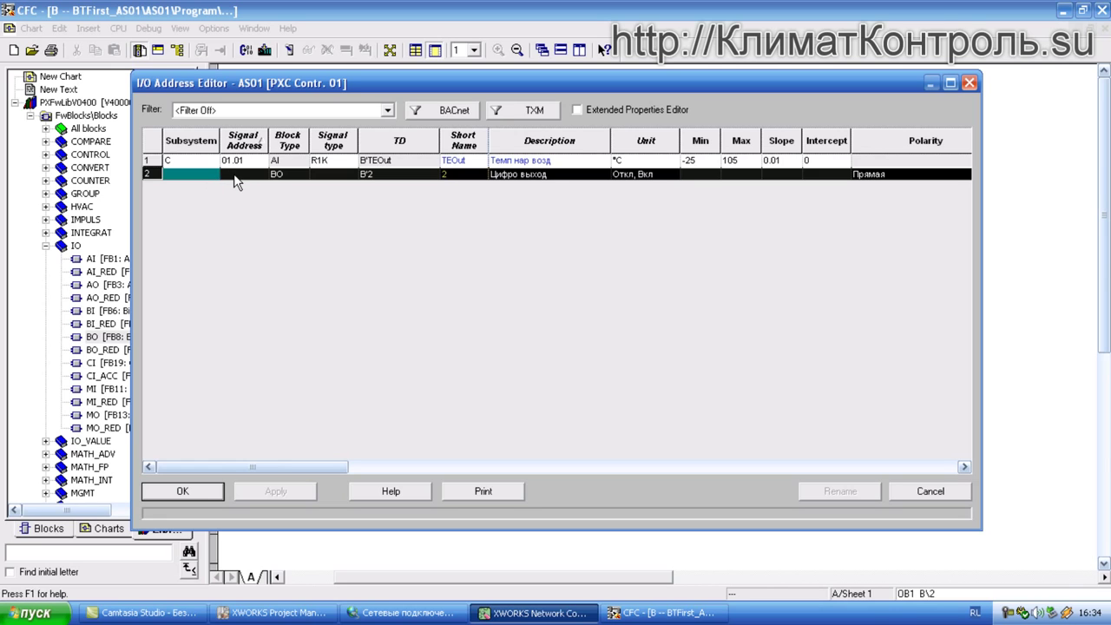
left_click(234, 174)
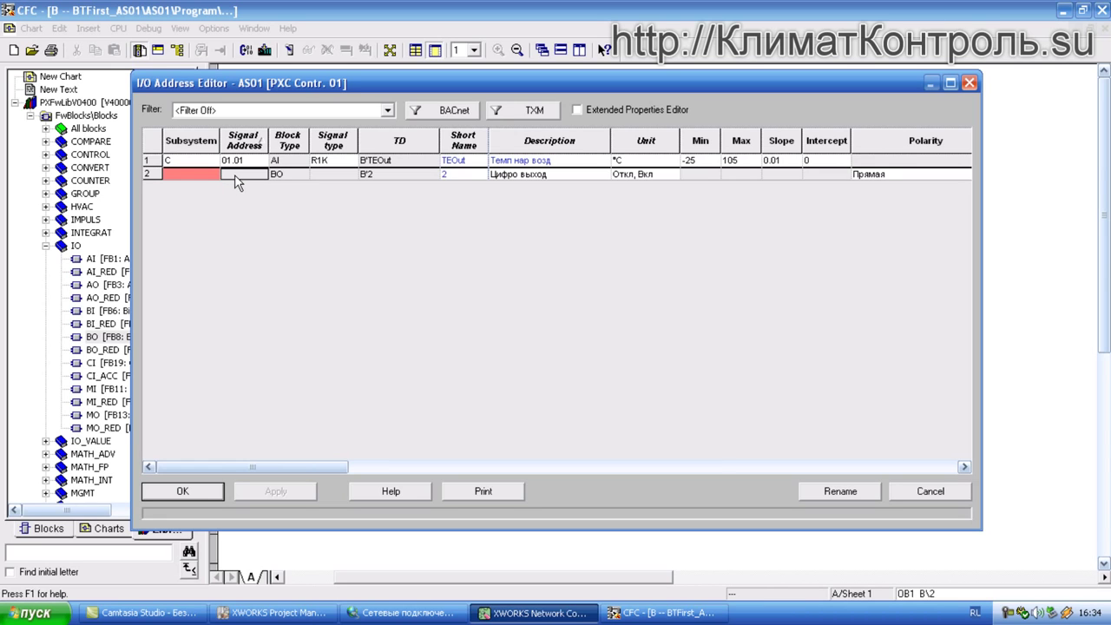
left_click(217, 175)
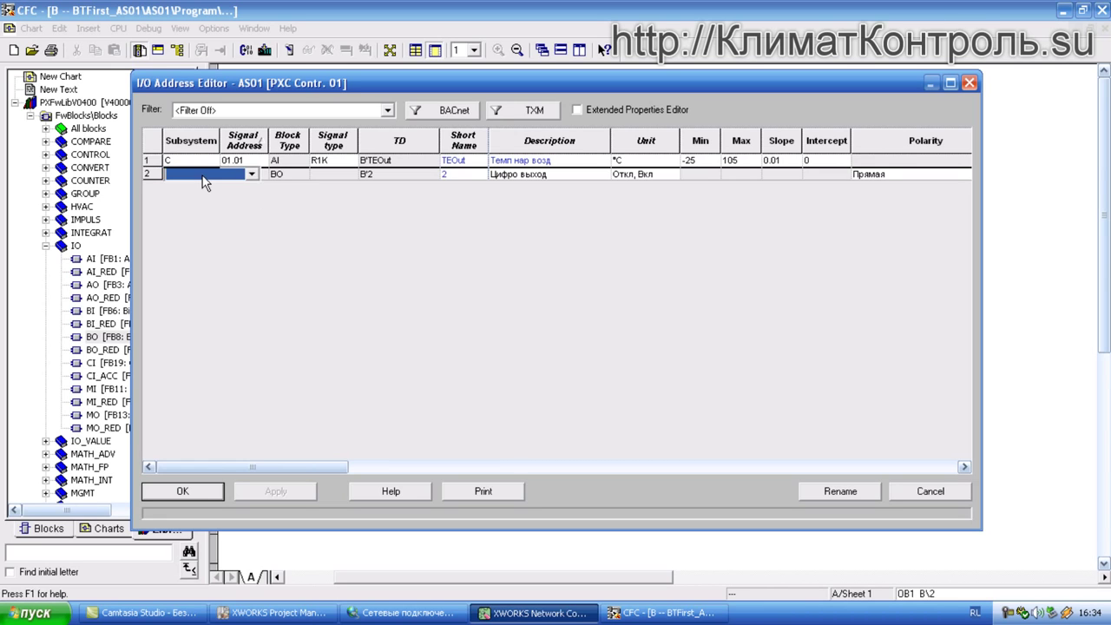
left_click(208, 176)
left_click(207, 199)
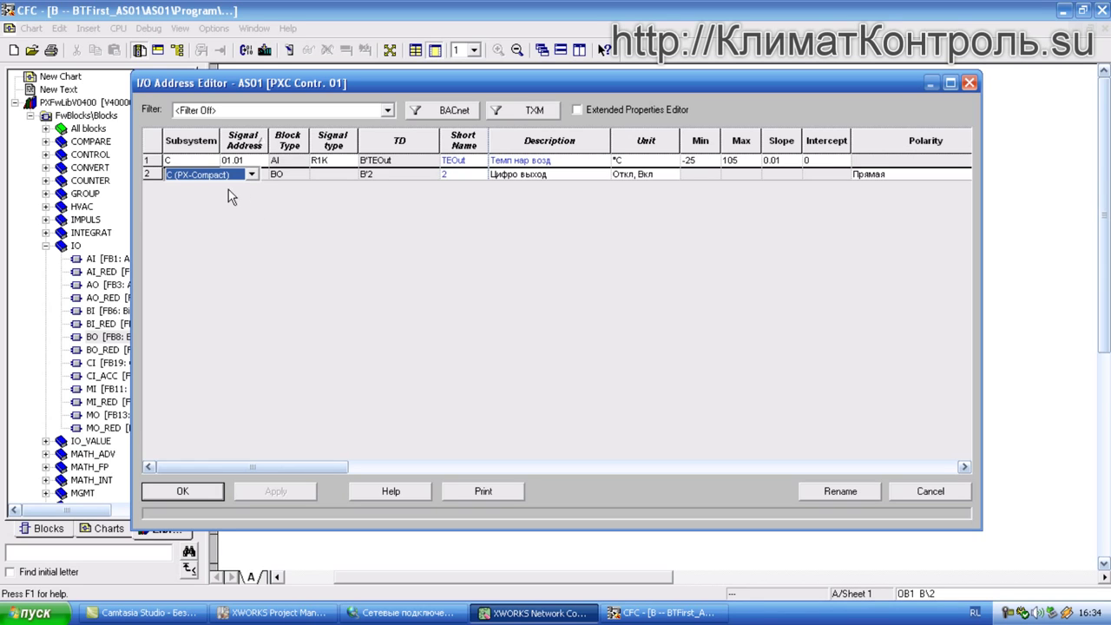
Set the binary output's signal address to 05.01 and accept the I/O address changes
left_click(290, 174)
left_click(246, 177)
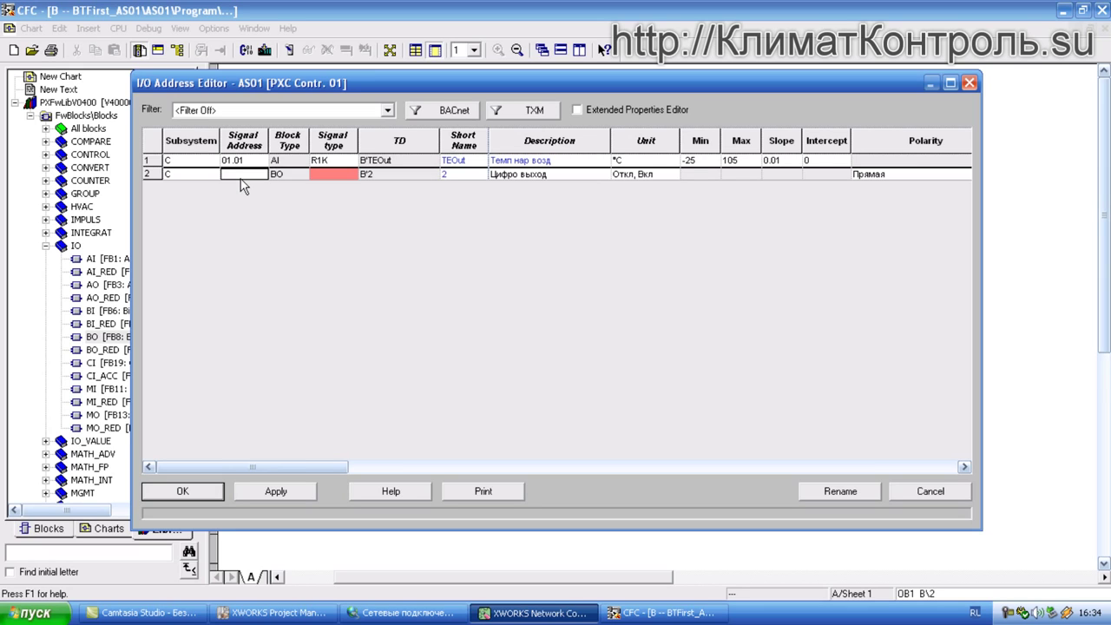
left_click(241, 177)
type("05.01")
left_click(717, 176)
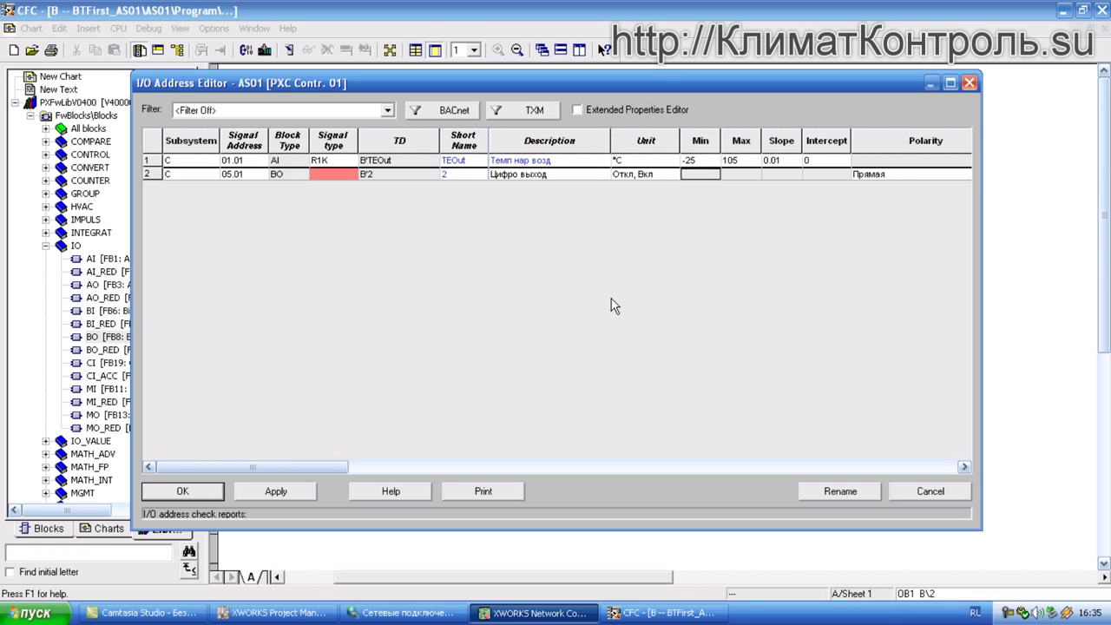
left_click(183, 491)
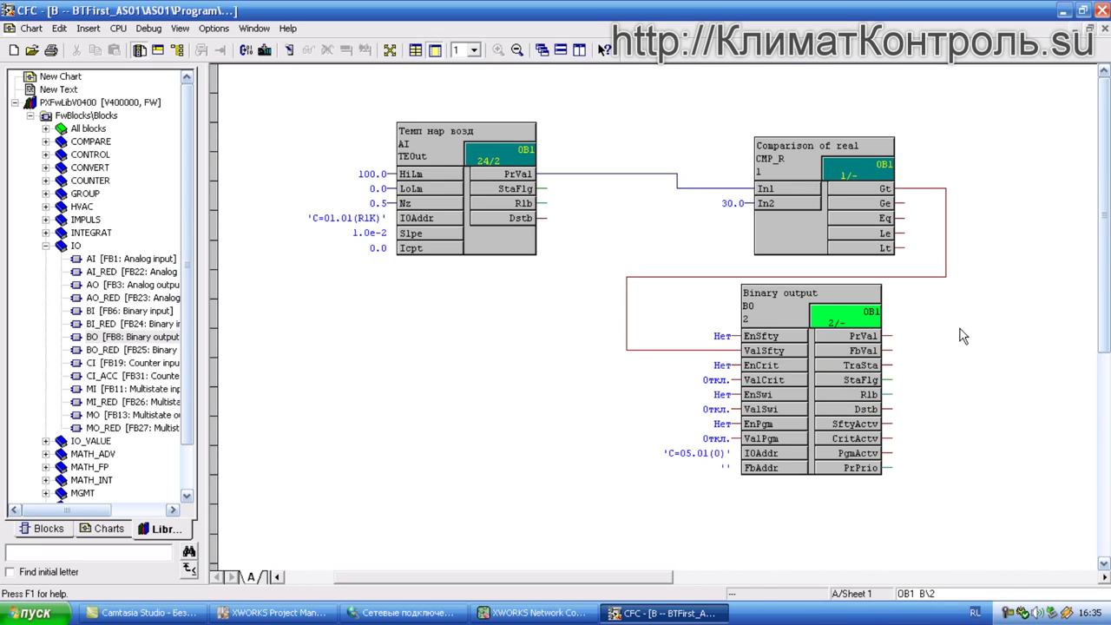
Compile the entire program without calculating the run sequence, and close the log
left_click(119, 30)
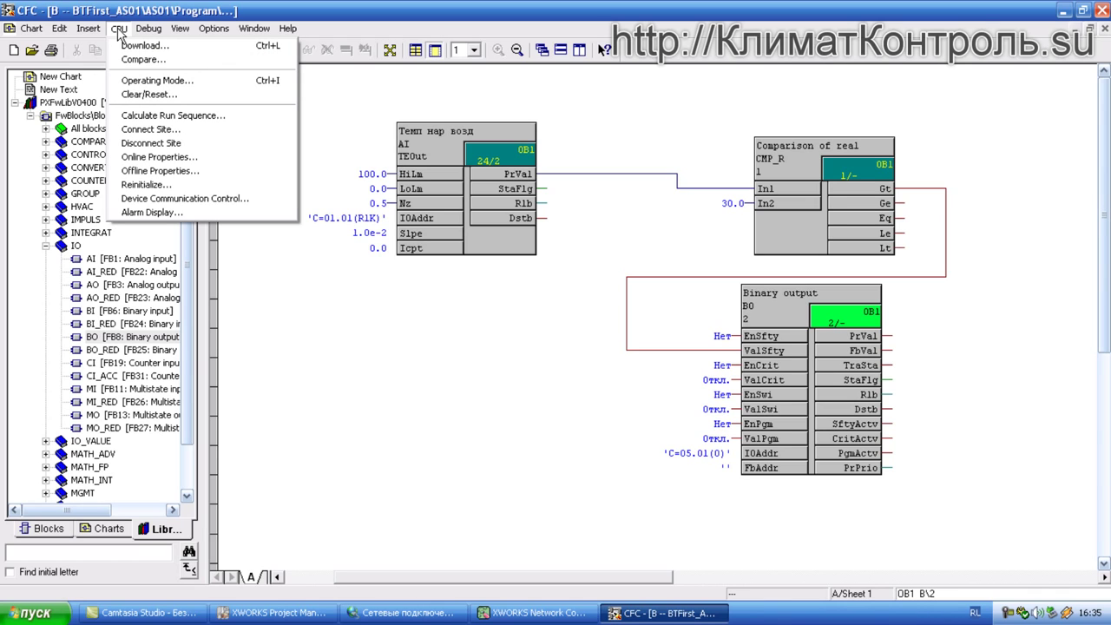
left_click(288, 27)
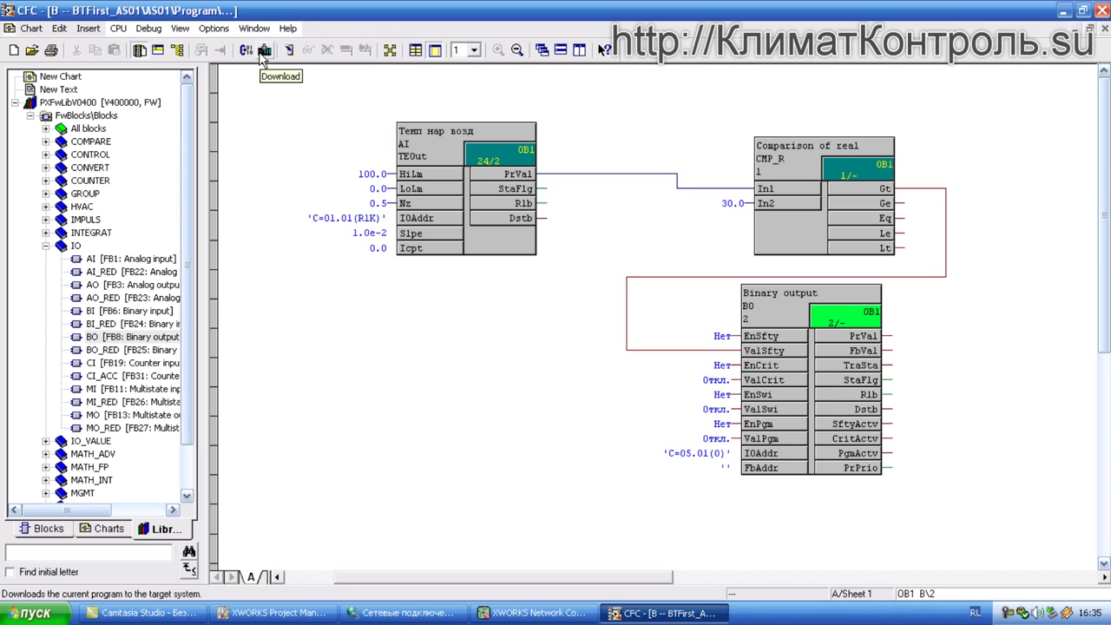
left_click(247, 52)
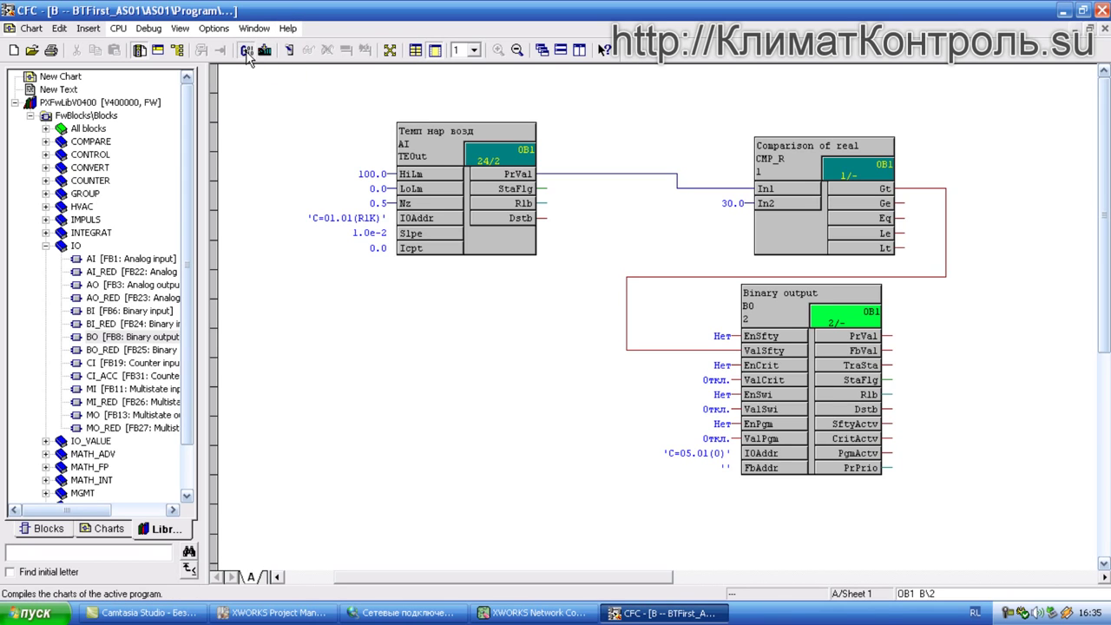
left_click(433, 294)
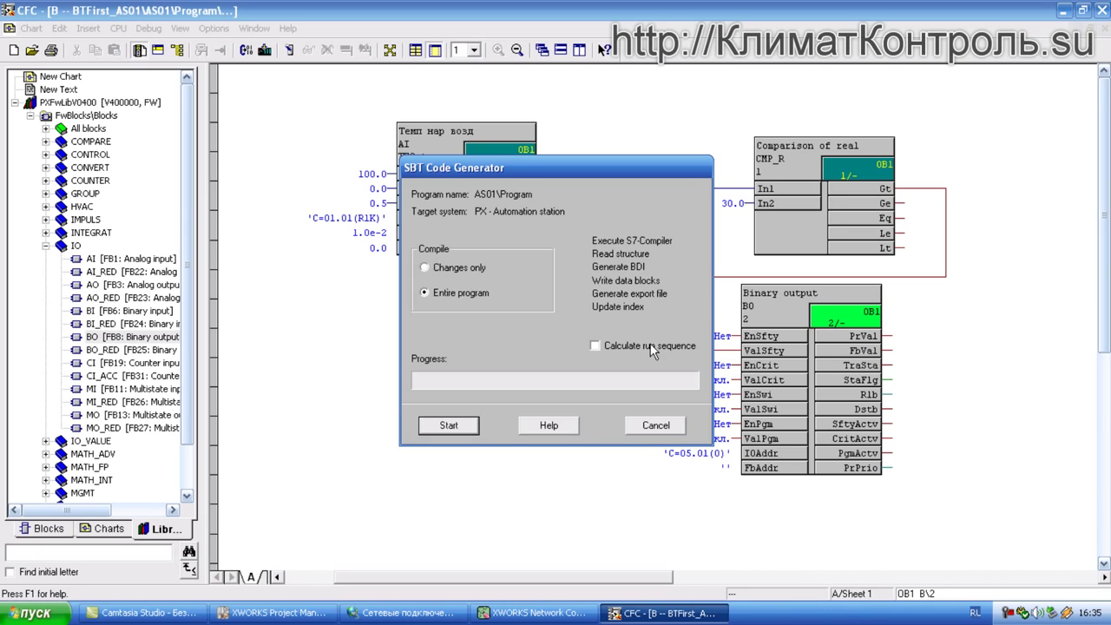
left_click(457, 430)
left_click(461, 352)
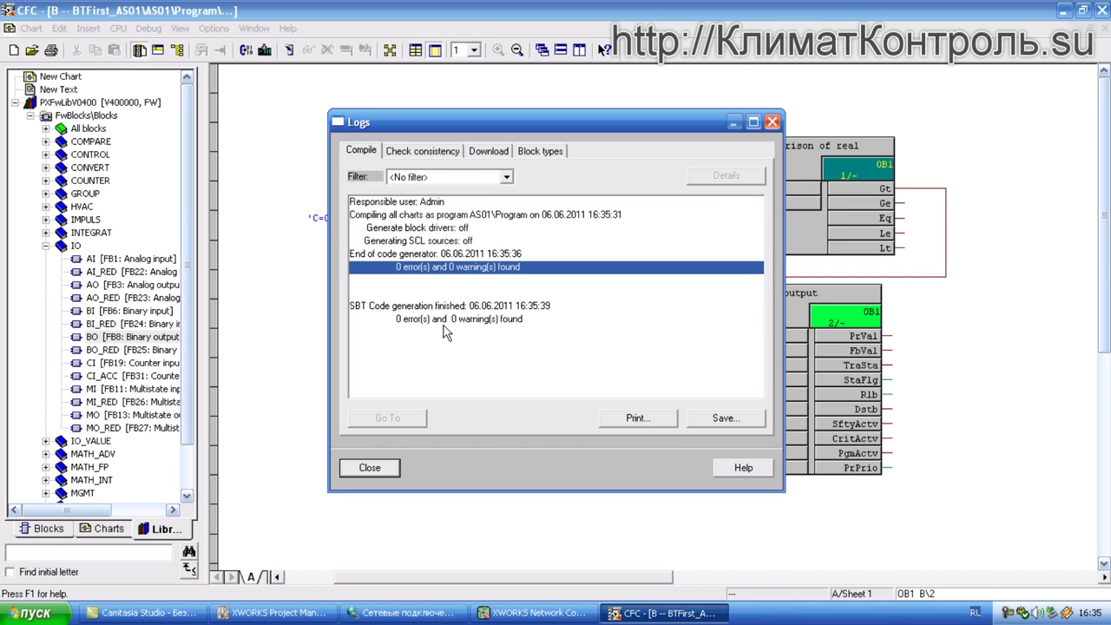
left_click(375, 474)
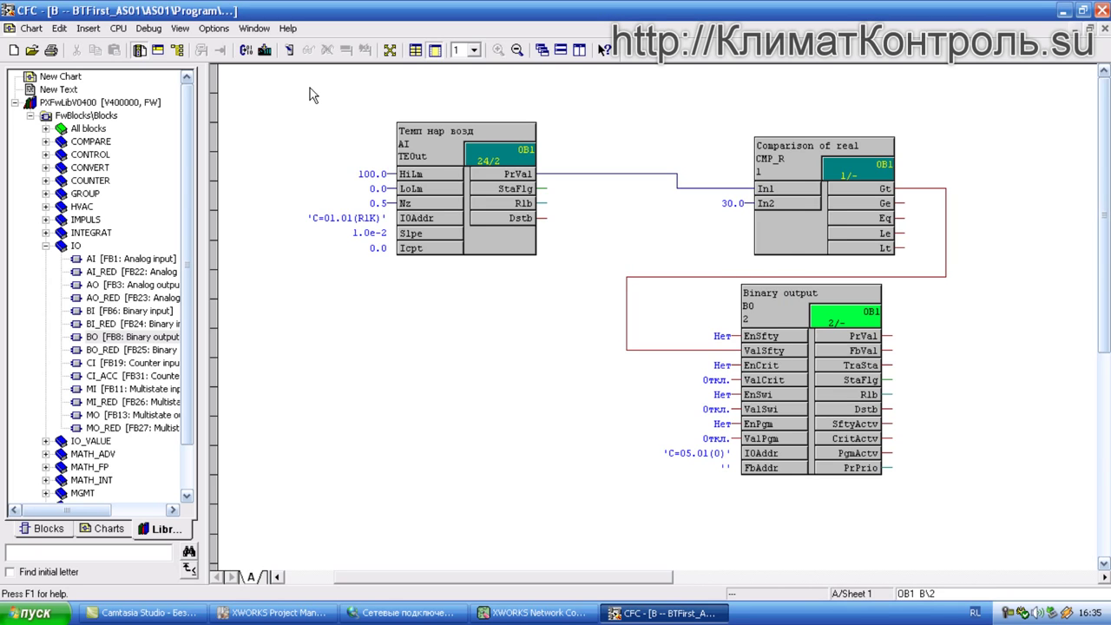
Download the entire program to the automation station, allowing it to be stopped, cleared and reset, and close the log
left_click(265, 53)
left_click(377, 262)
left_click(385, 392)
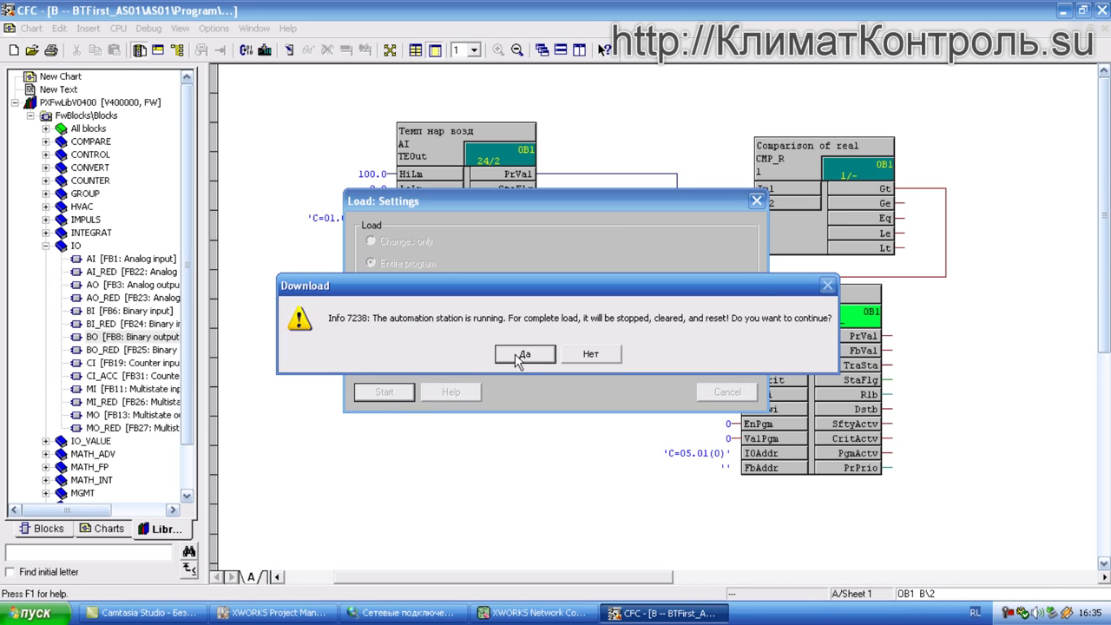
left_click(514, 353)
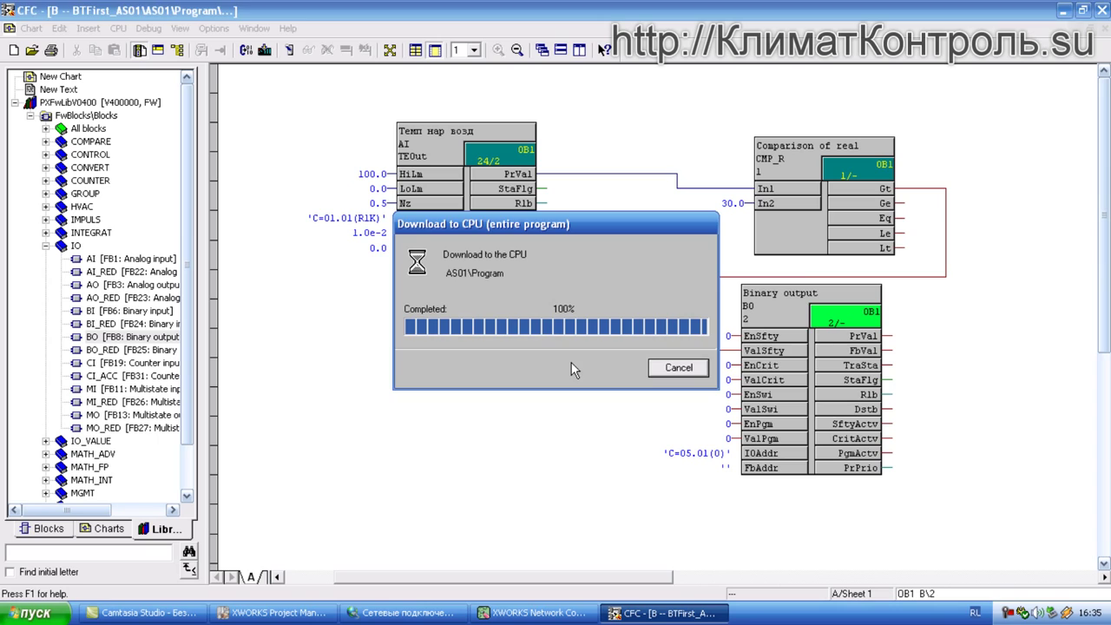
left_click(532, 360)
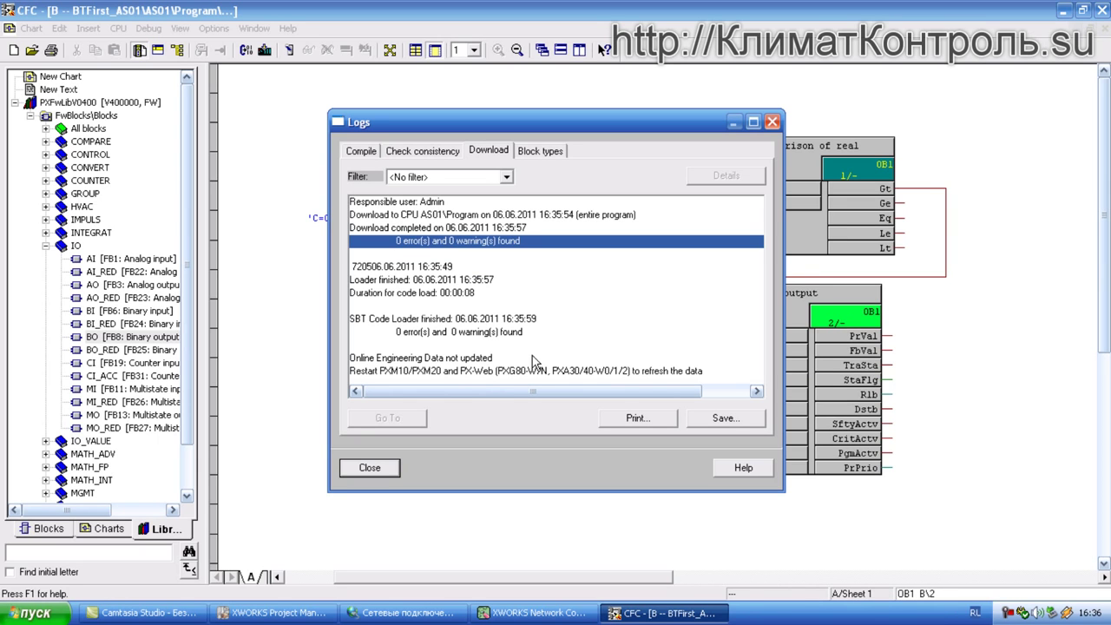
left_click(370, 468)
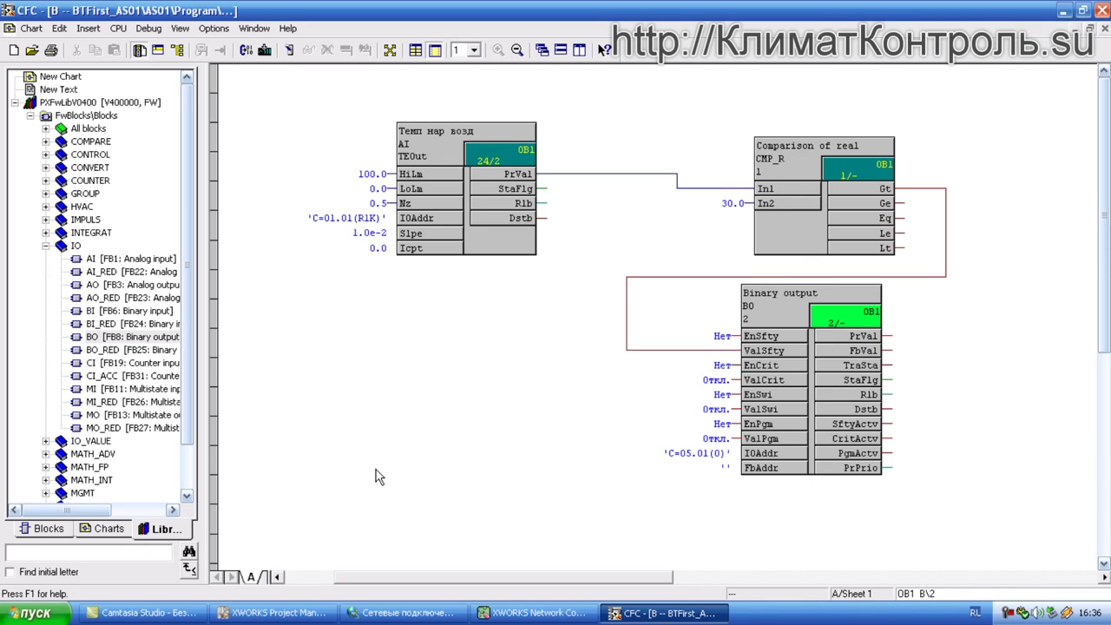
Switch the chart to online test mode and watch the live values of the outdoor temperature AI block
left_click(289, 51)
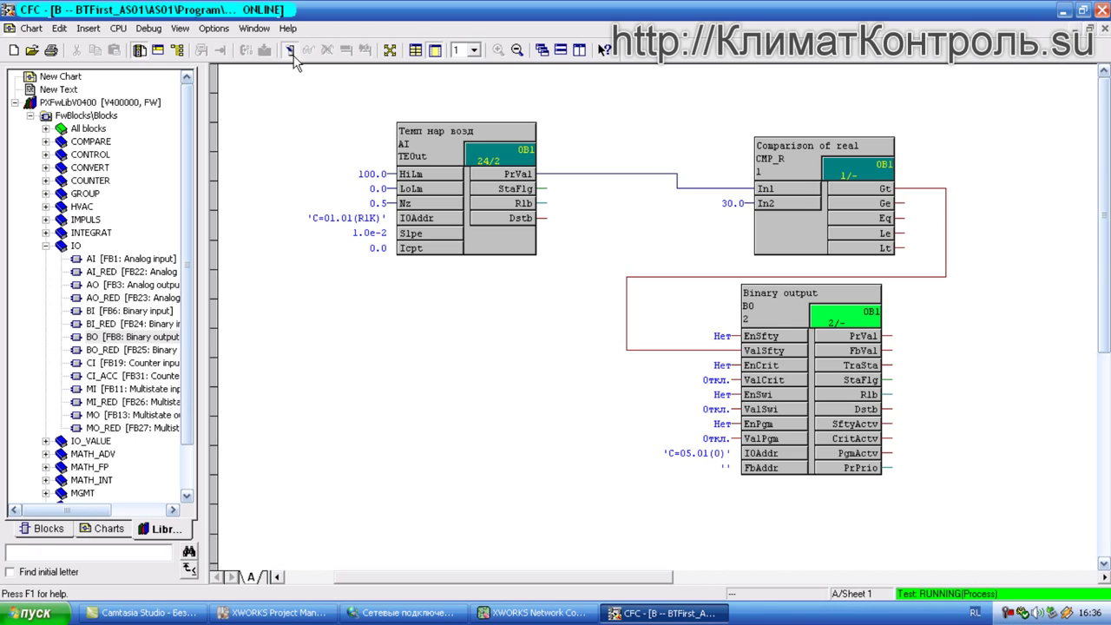
left_click(771, 302)
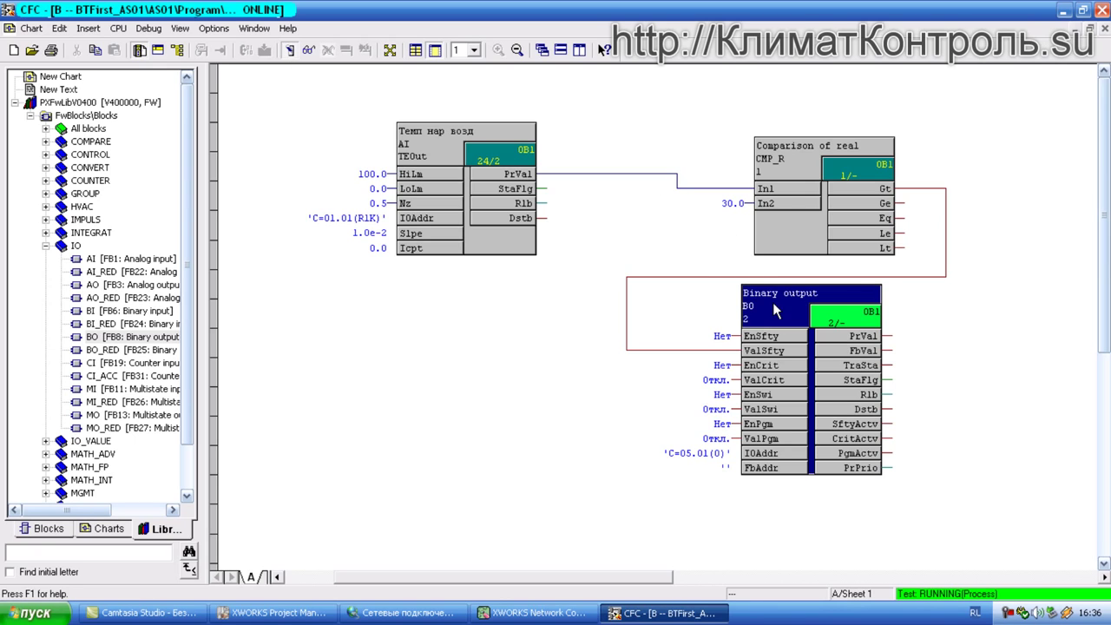
left_click(432, 147)
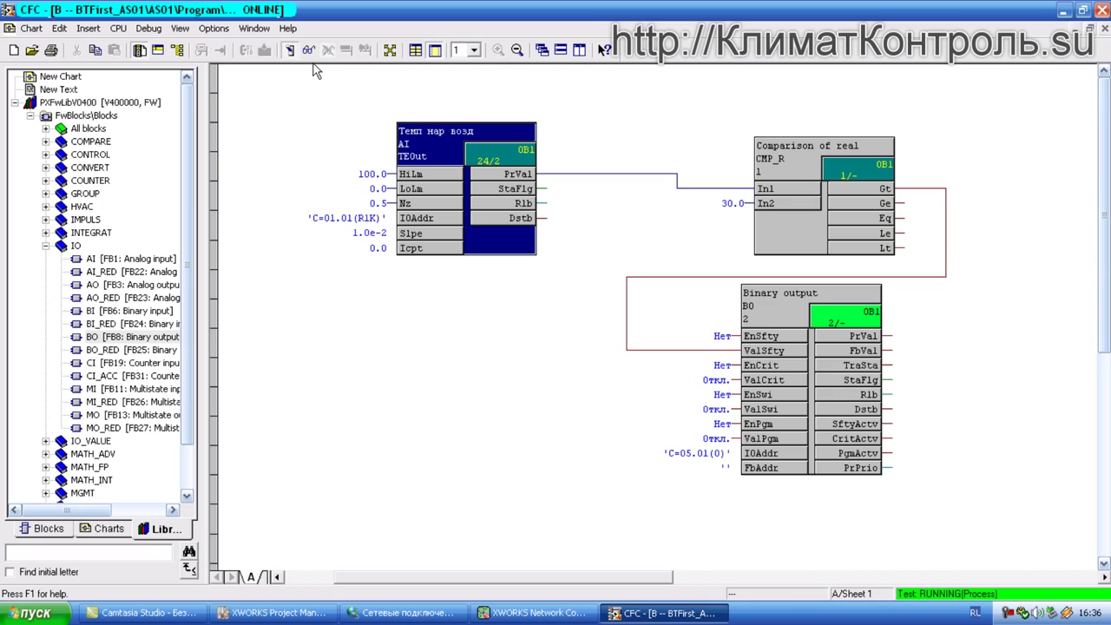
left_click(310, 52)
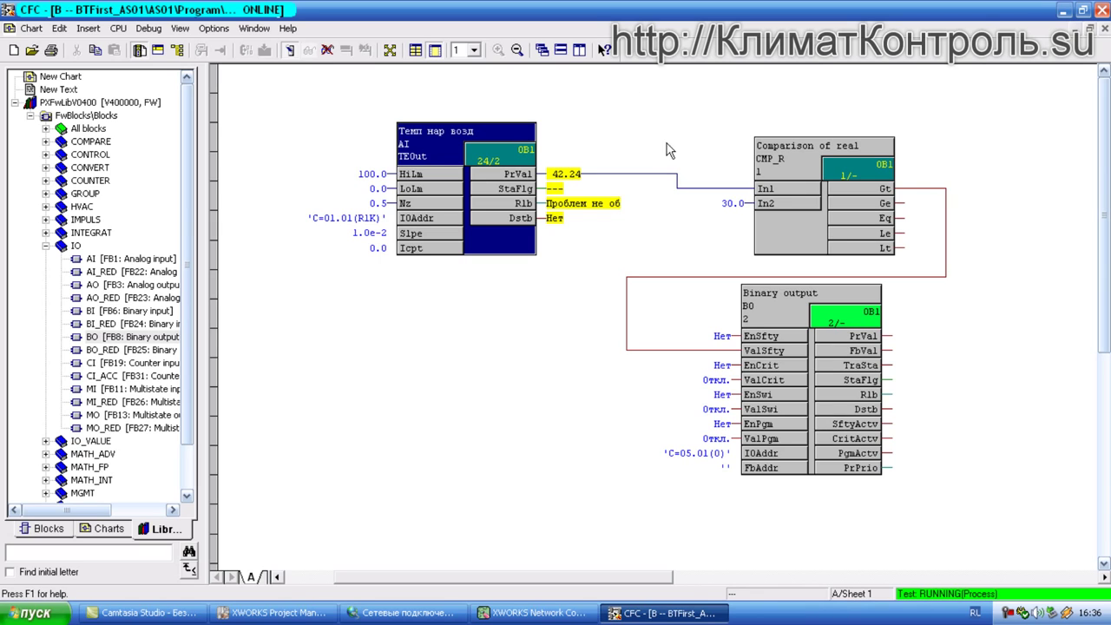
Watch the live values of the binary output and comparison blocks, and end the online test mode
left_click(777, 312)
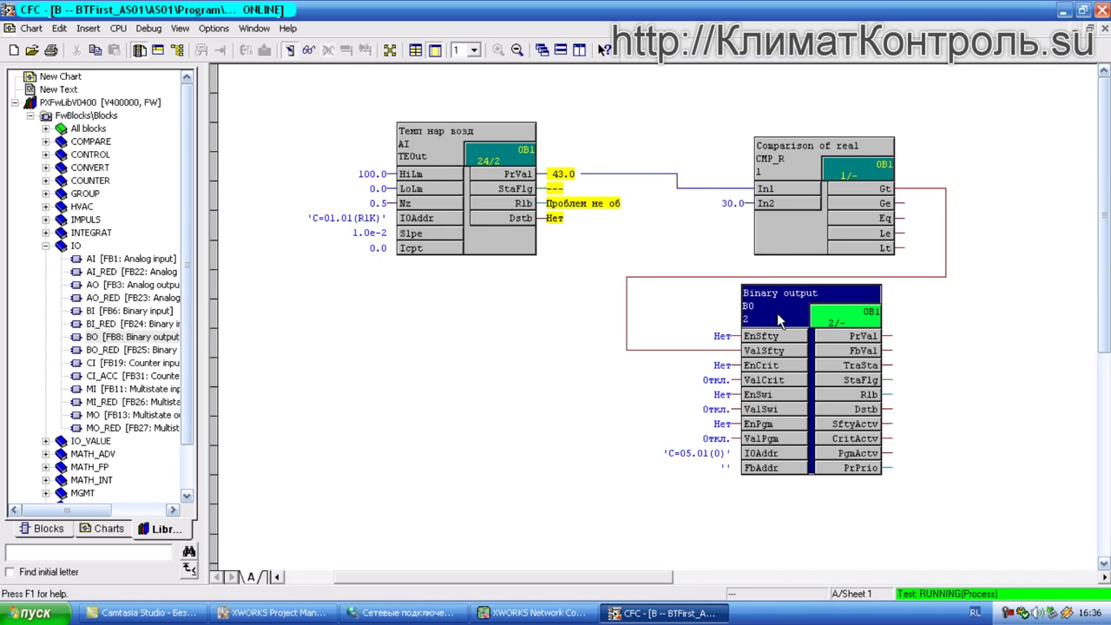
left_click(308, 50)
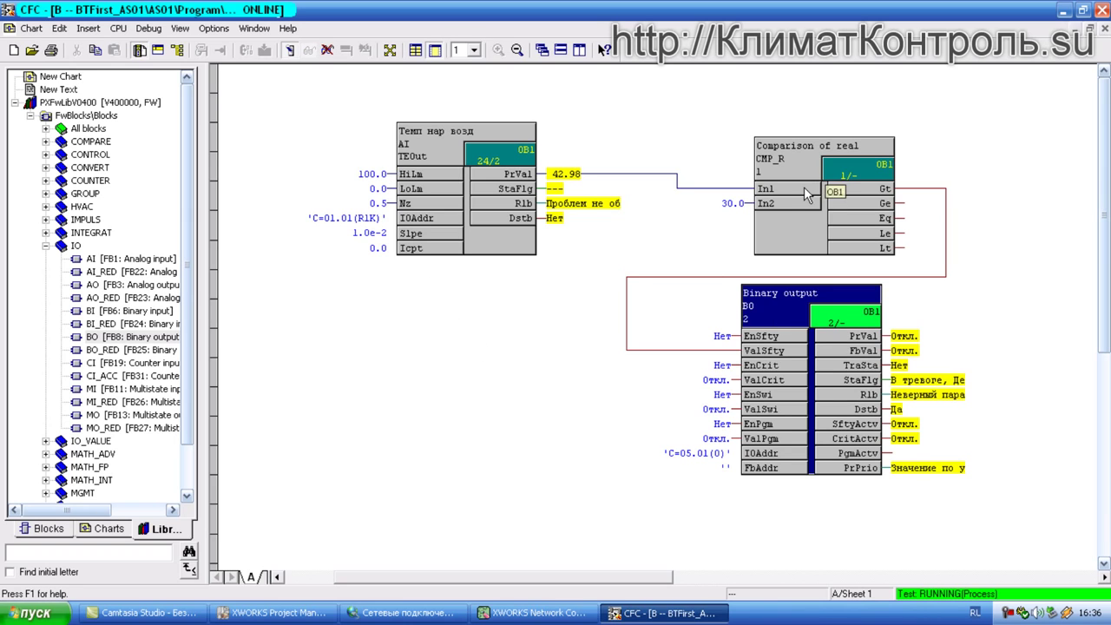
left_click(771, 232)
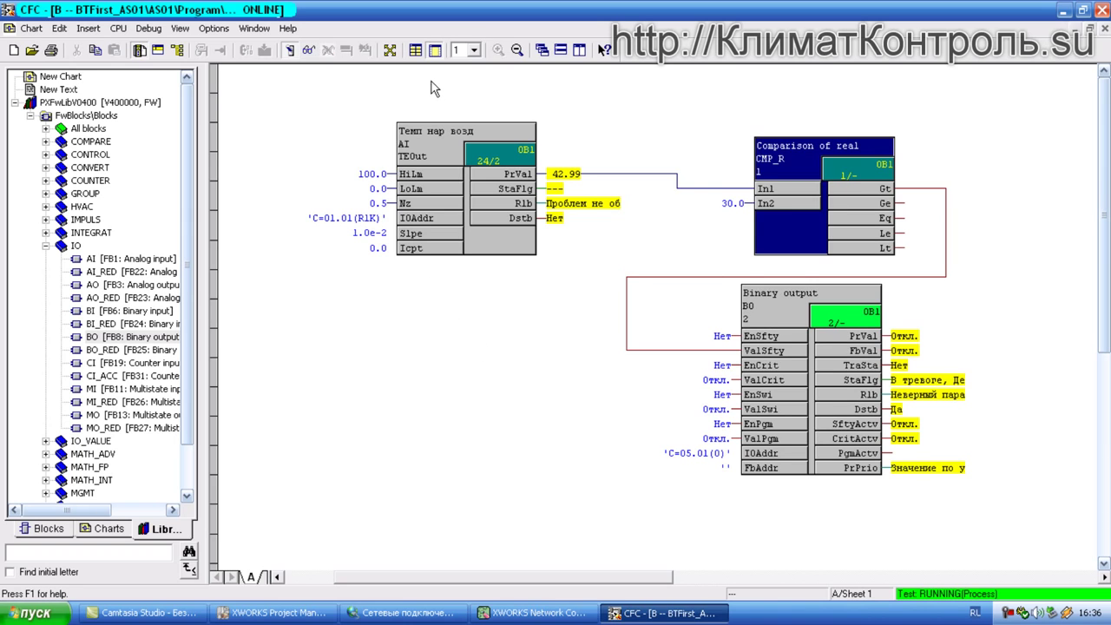
left_click(308, 50)
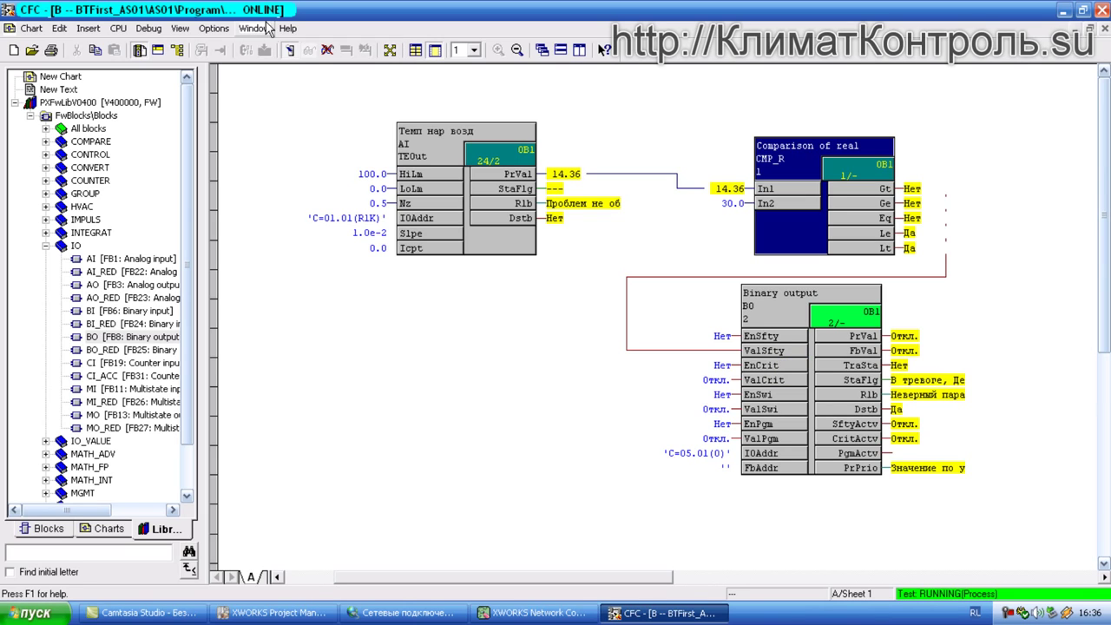
left_click(290, 49)
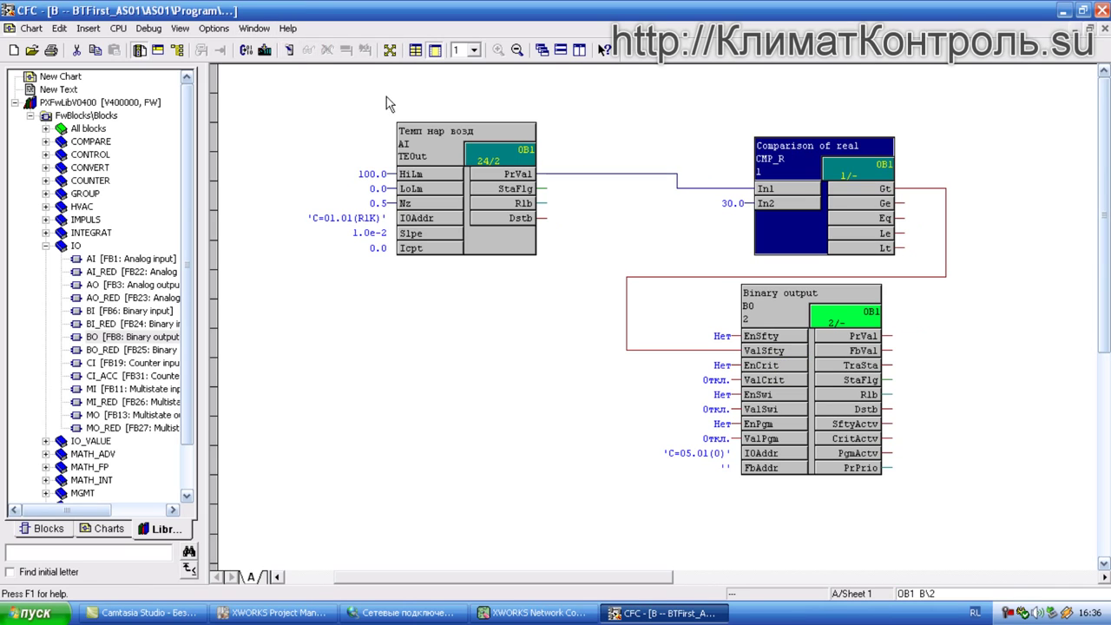
Set the binary output block's EnSfty parameter to Да and save the change
left_click(773, 311)
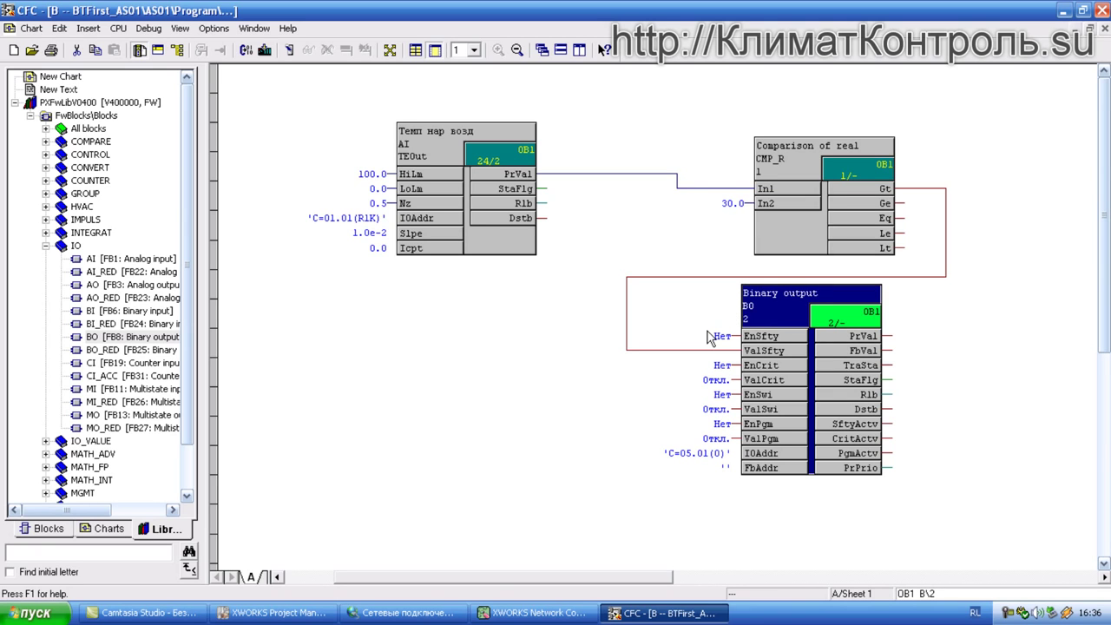
double_click(774, 317)
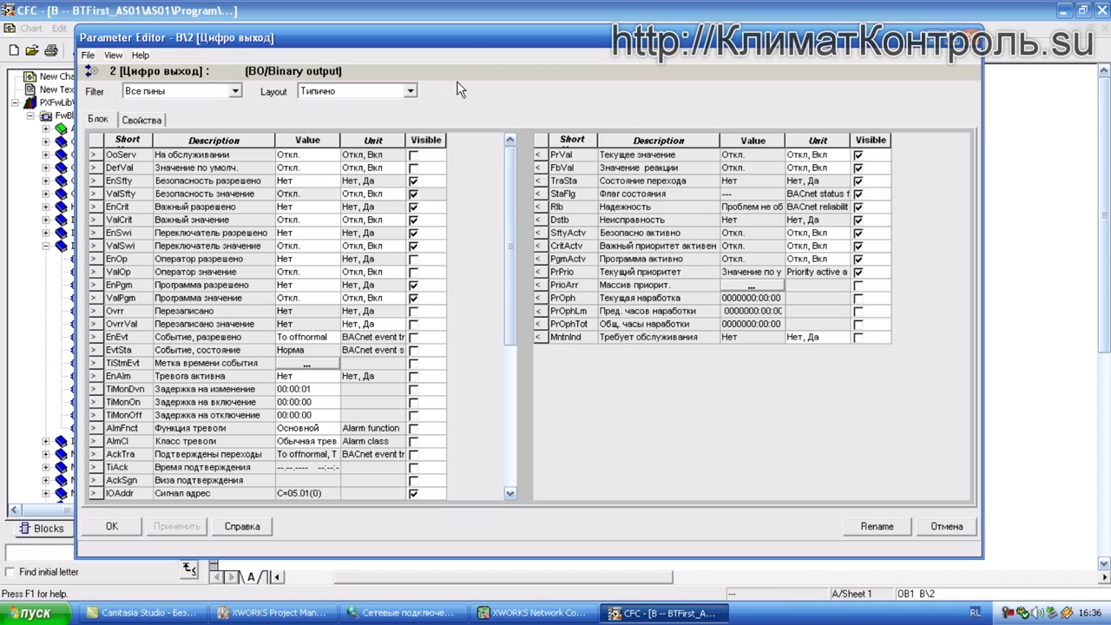
left_click(324, 182)
left_click(330, 183)
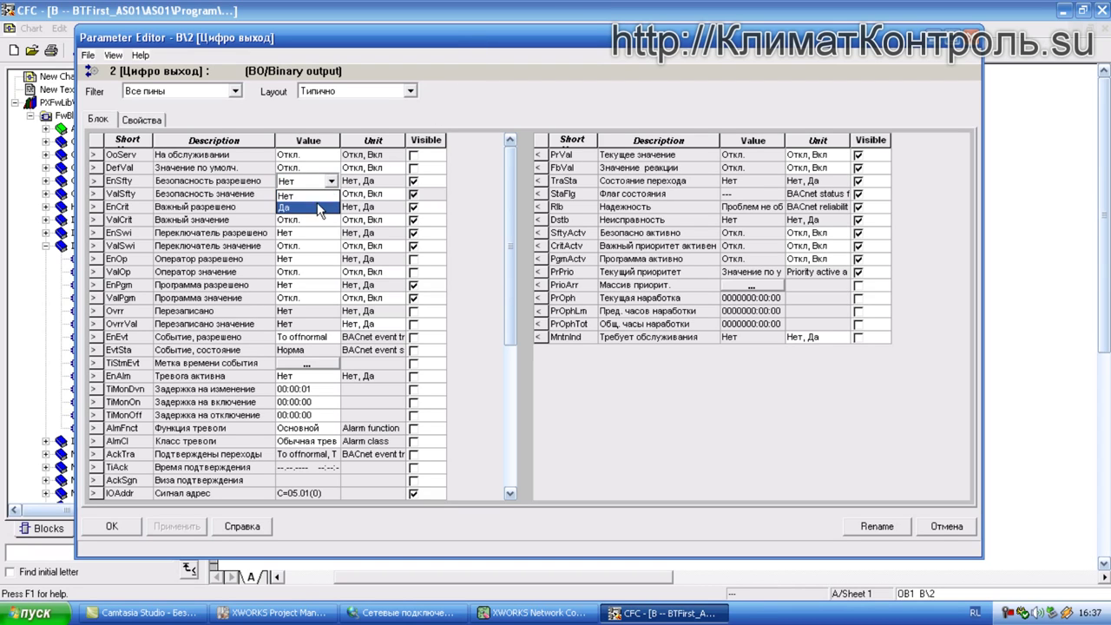
left_click(317, 205)
left_click(177, 526)
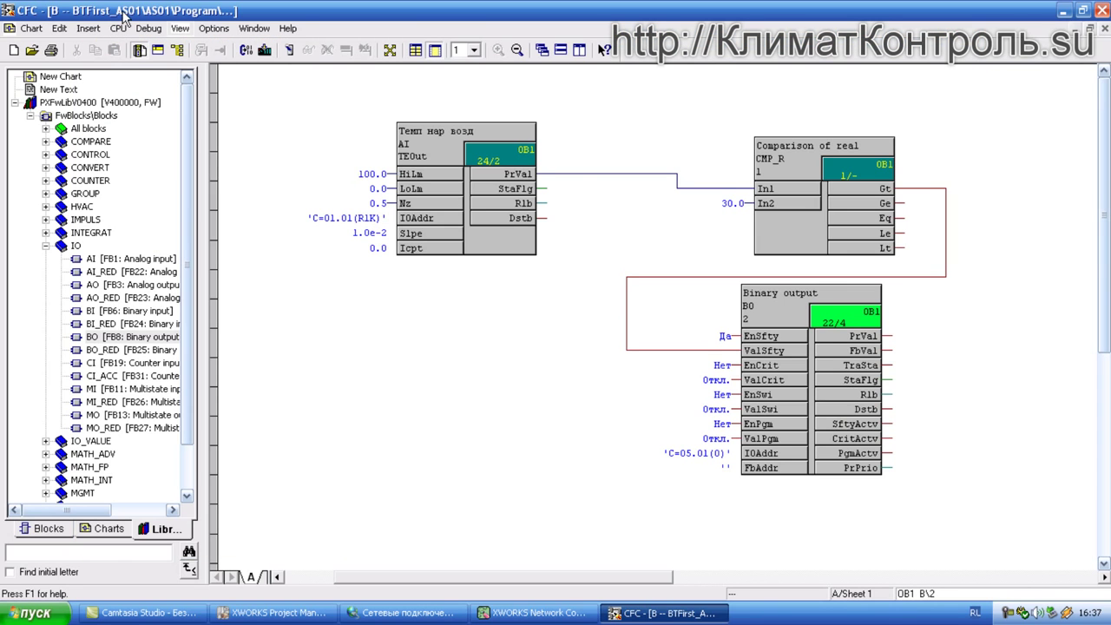
Compile only the changes to the program and close the log
left_click(247, 50)
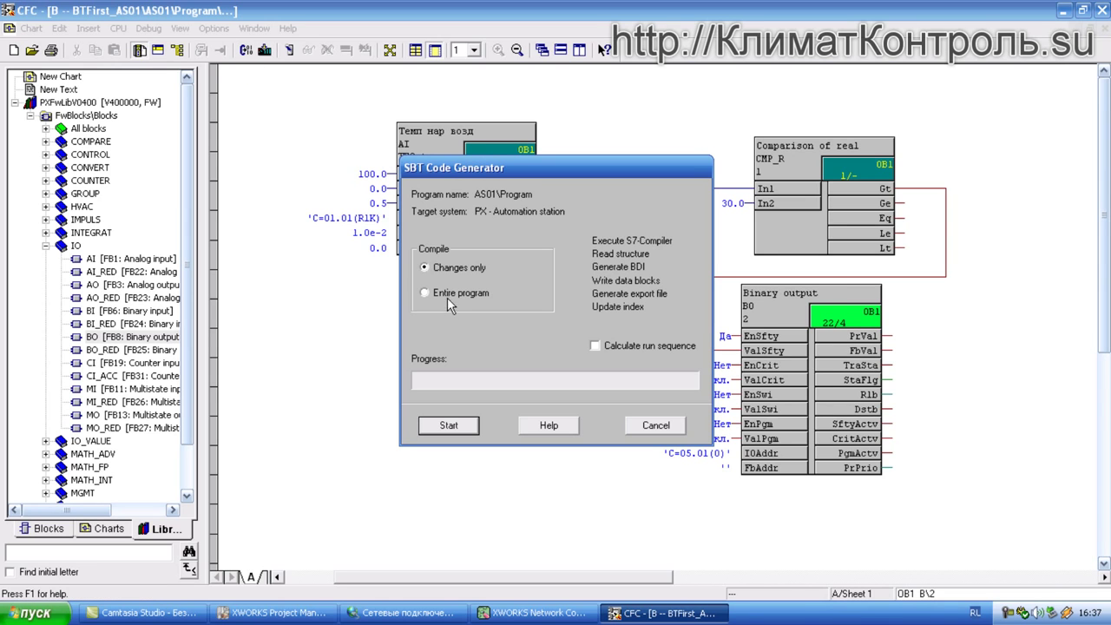
left_click(448, 425)
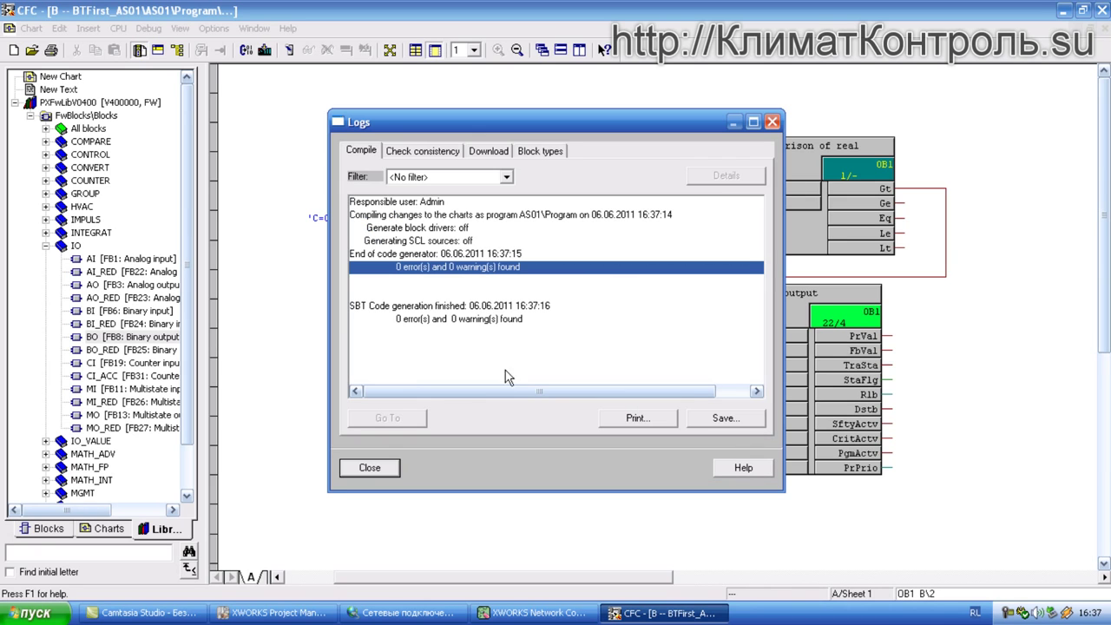
left_click(370, 469)
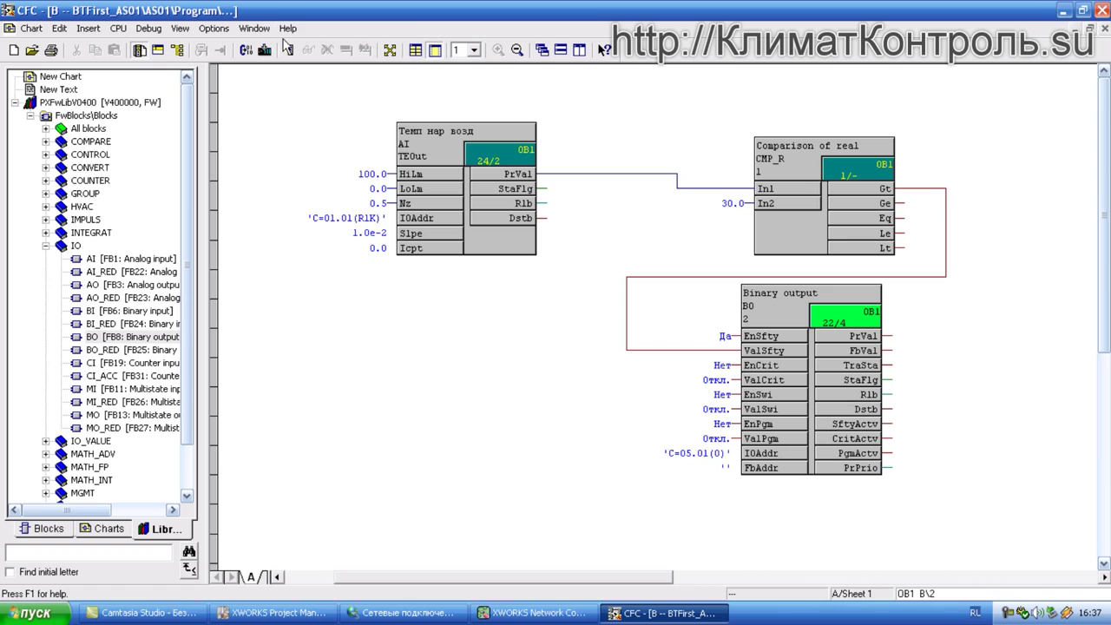
Download only the changes to the controller's CPU and close the log
left_click(265, 50)
left_click(391, 391)
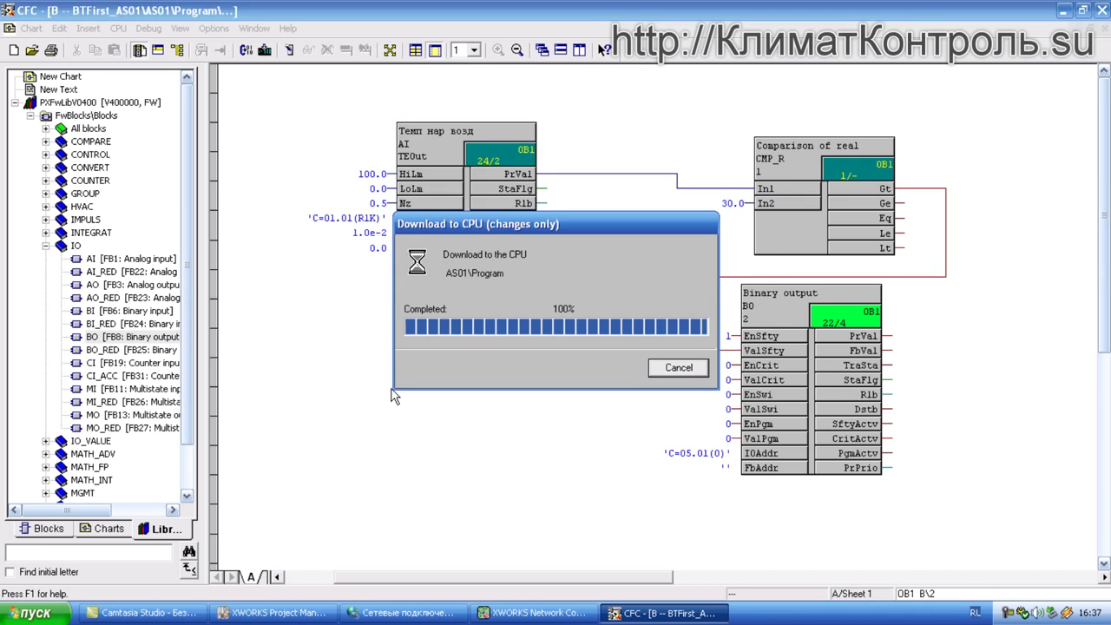
left_click(388, 467)
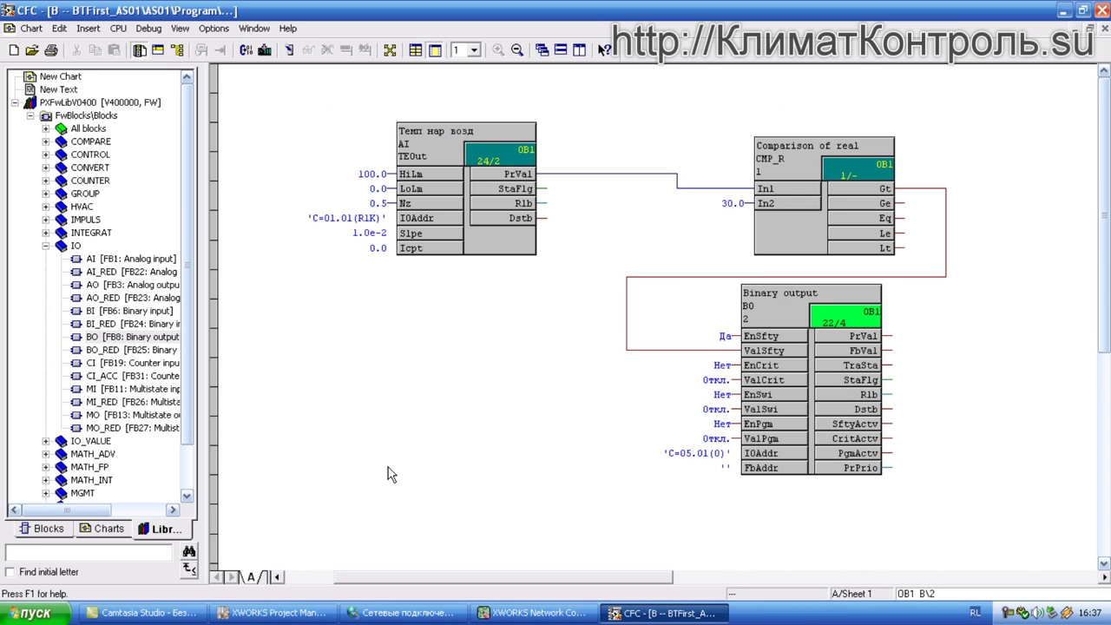
Watch the comparison and binary output blocks' live values in online test mode, and end the test mode
left_click(290, 50)
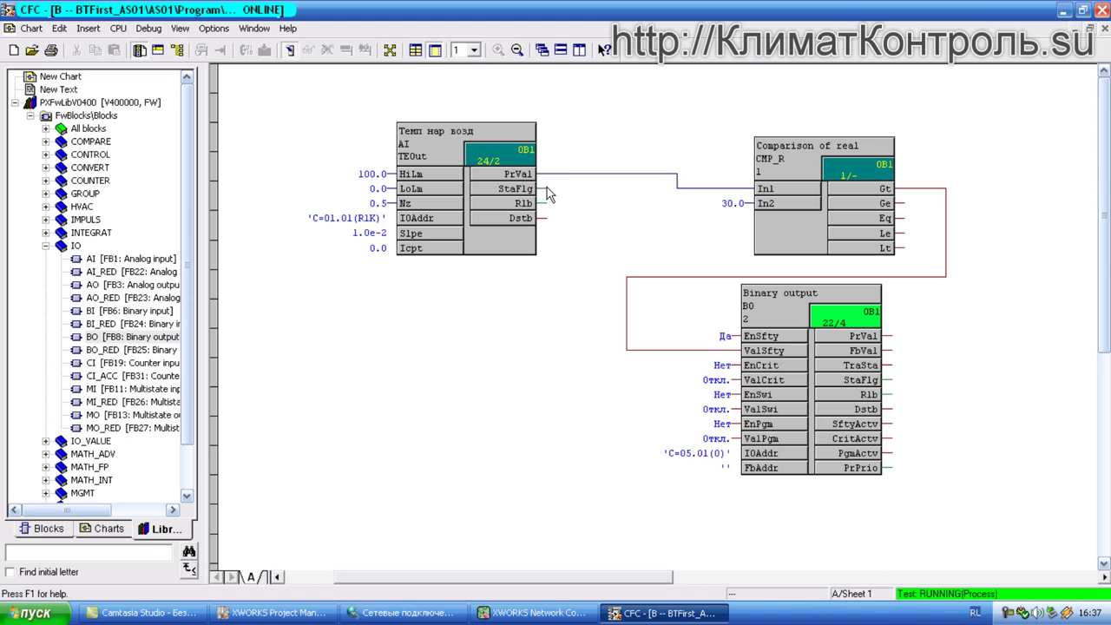
left_click(772, 223)
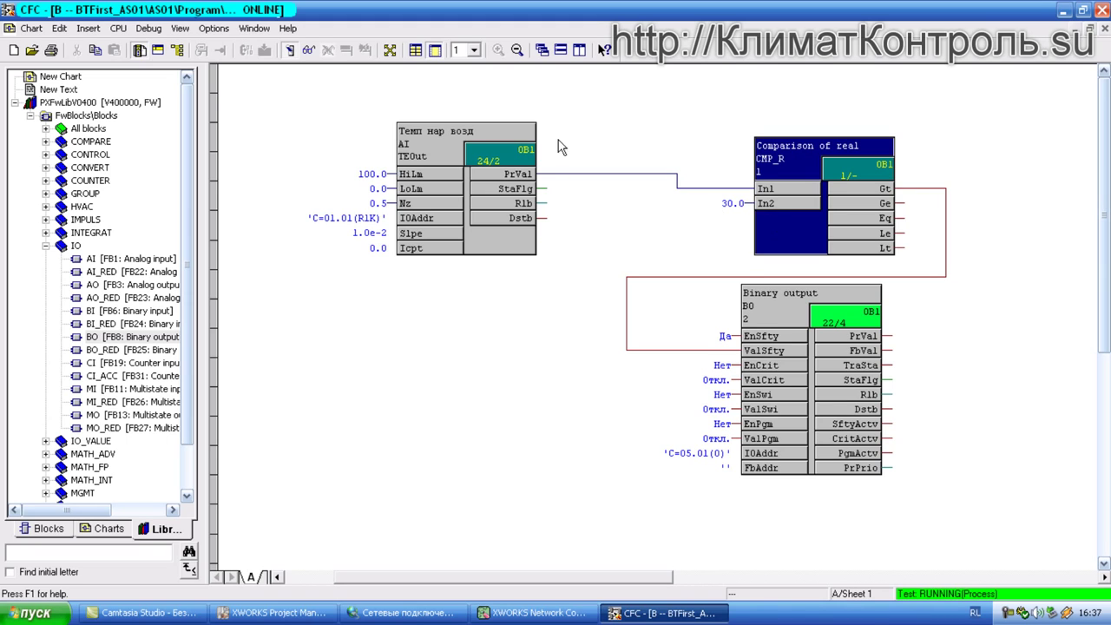
left_click(309, 50)
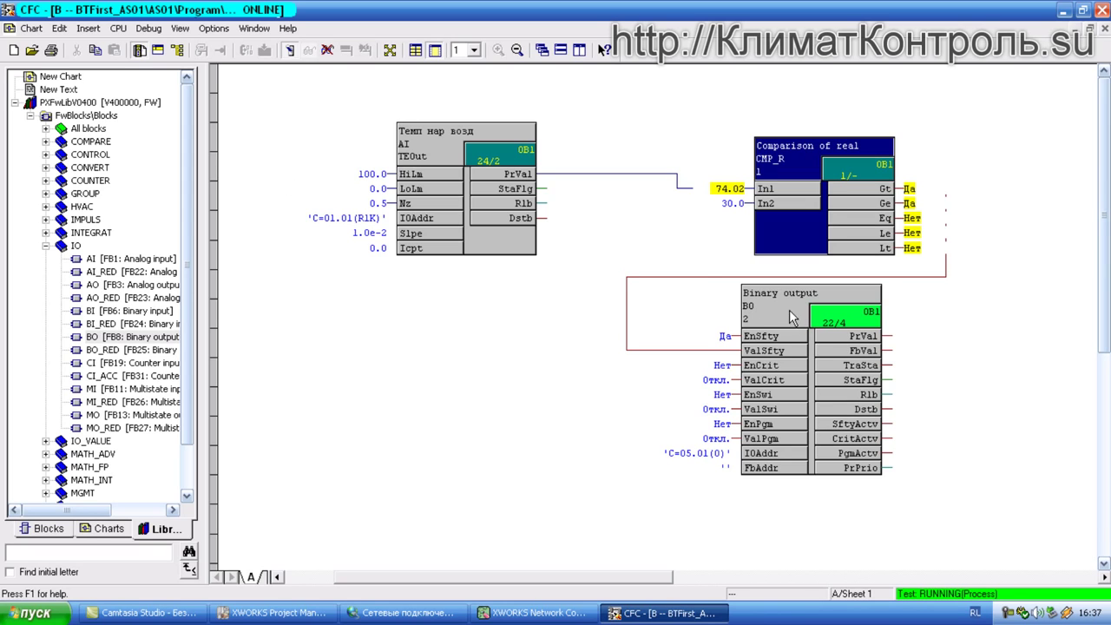
left_click(791, 316)
left_click(307, 51)
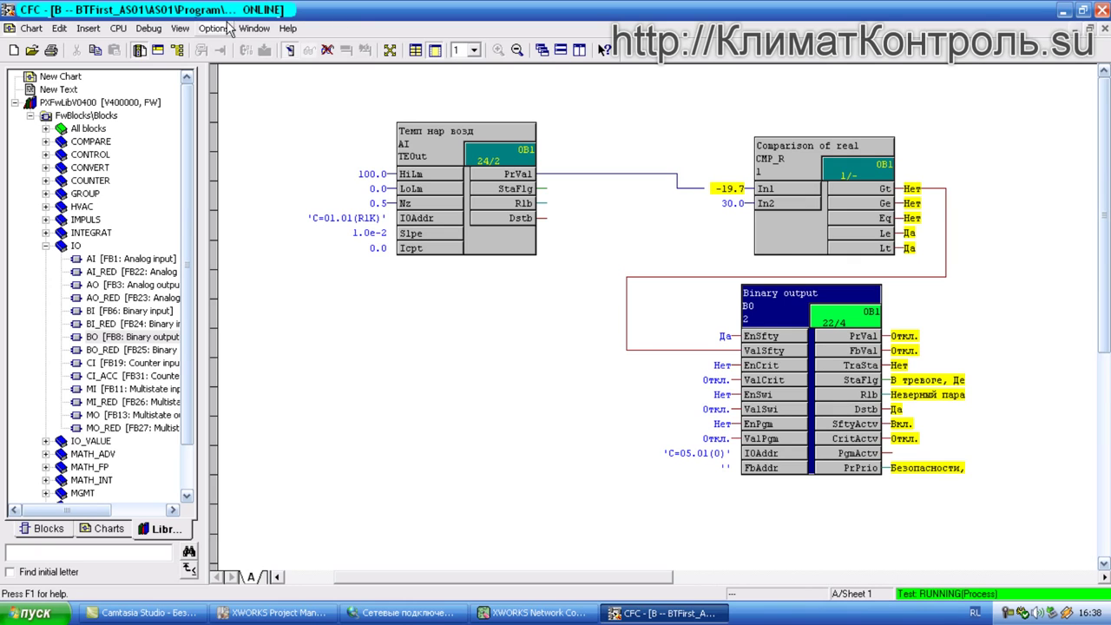
left_click(294, 51)
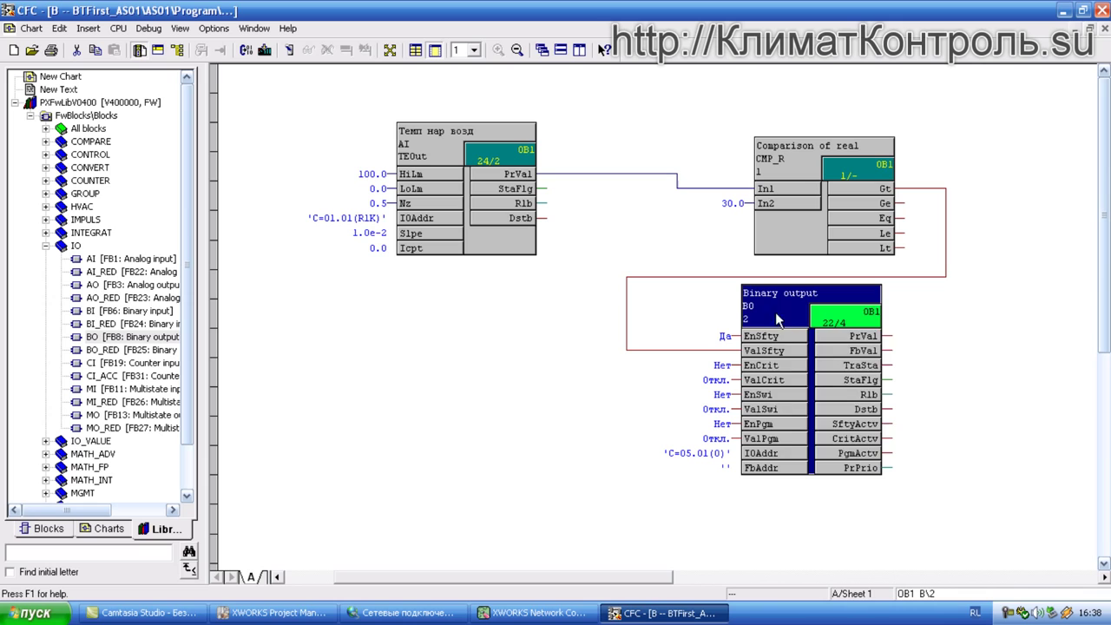
Set the signal type of the binary output at address 05.01 to Q_LED (On/off, info LED) and save the address settings
right_click(780, 310)
left_click(829, 399)
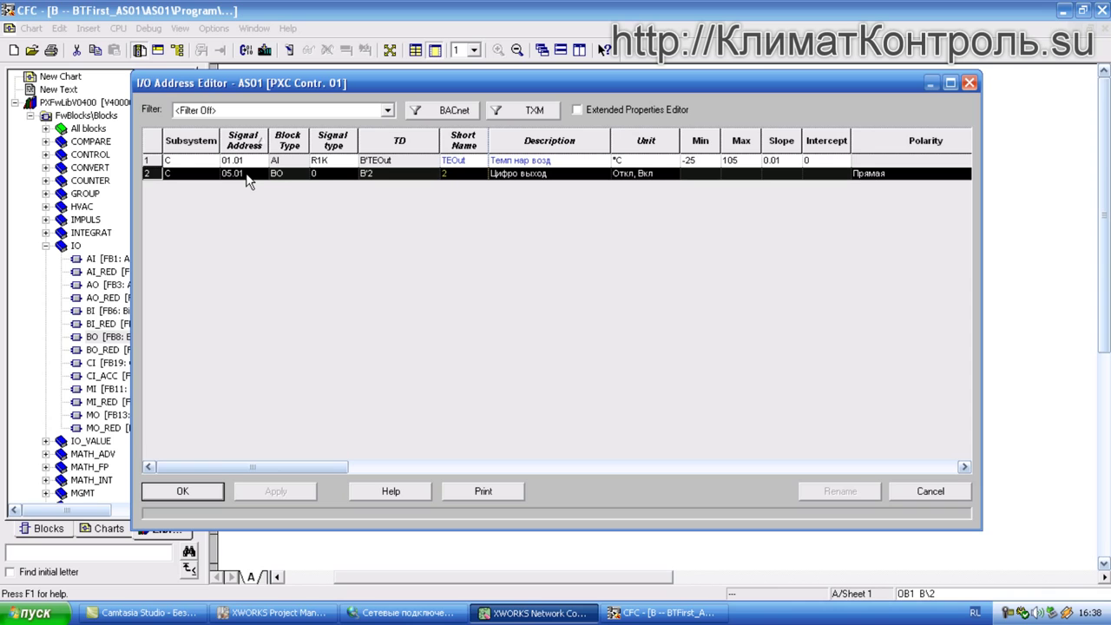
left_click(322, 177)
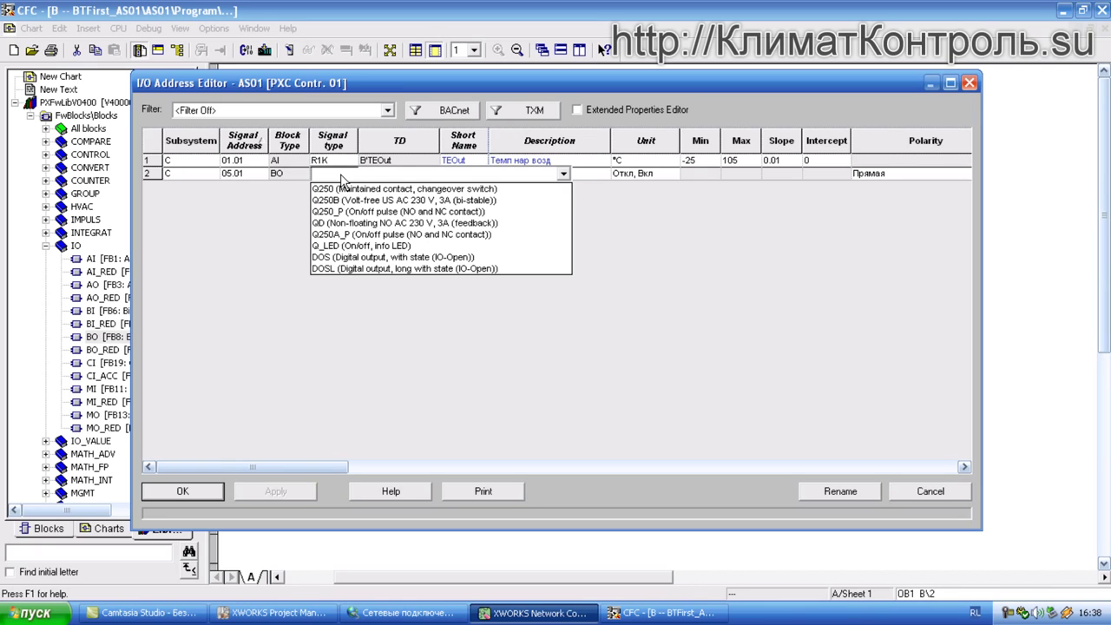
left_click(385, 247)
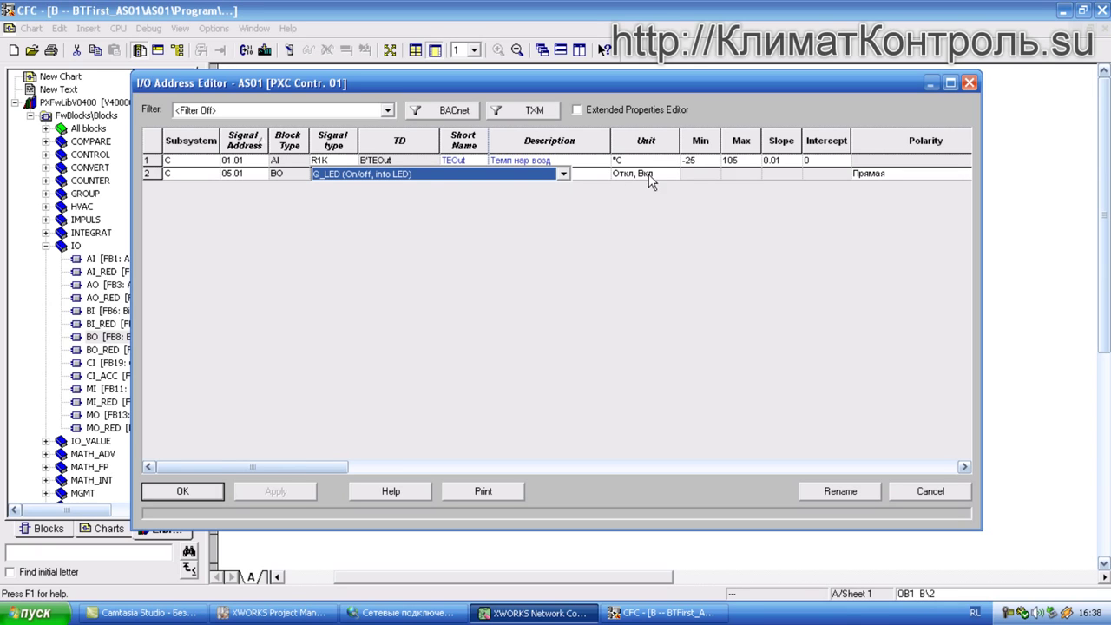
left_click(603, 175)
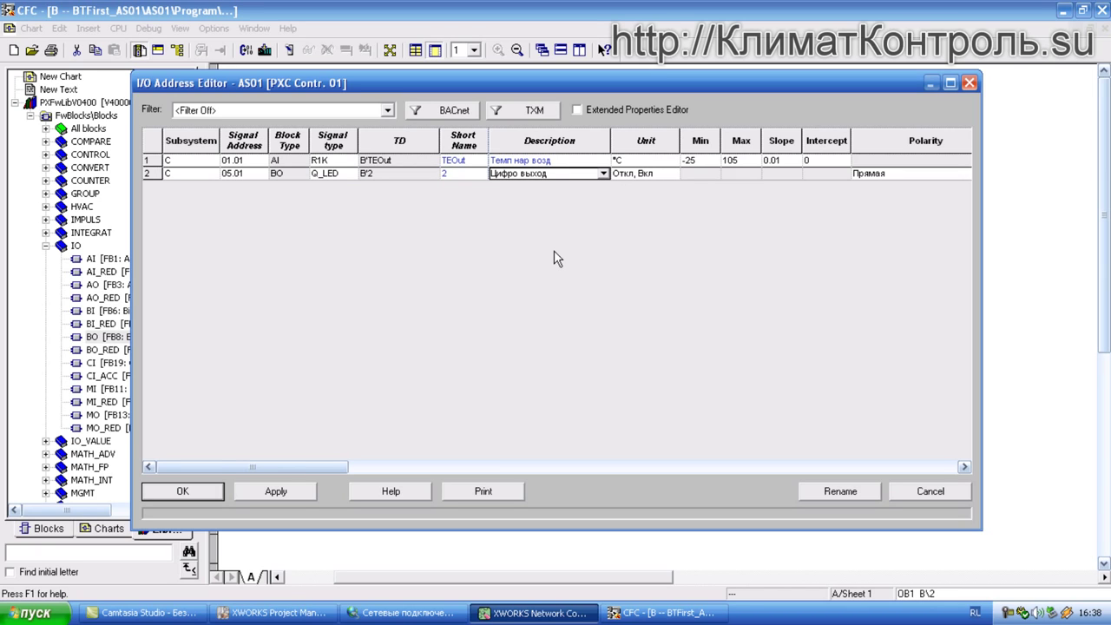
left_click(181, 493)
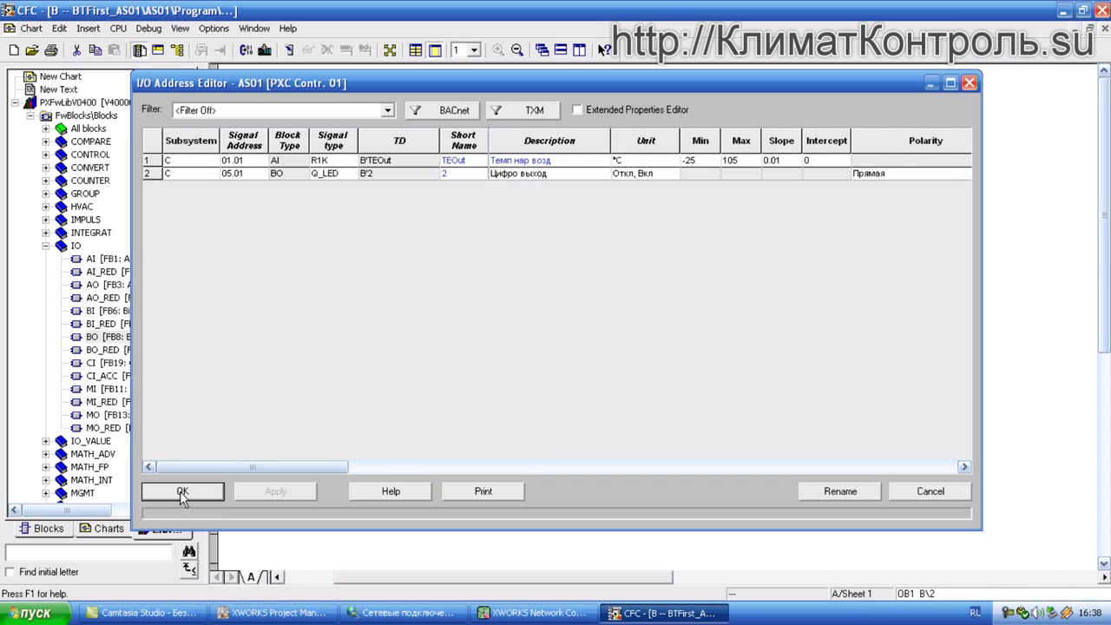
Compile and download the changed program to the controller, and close the log
left_click(265, 49)
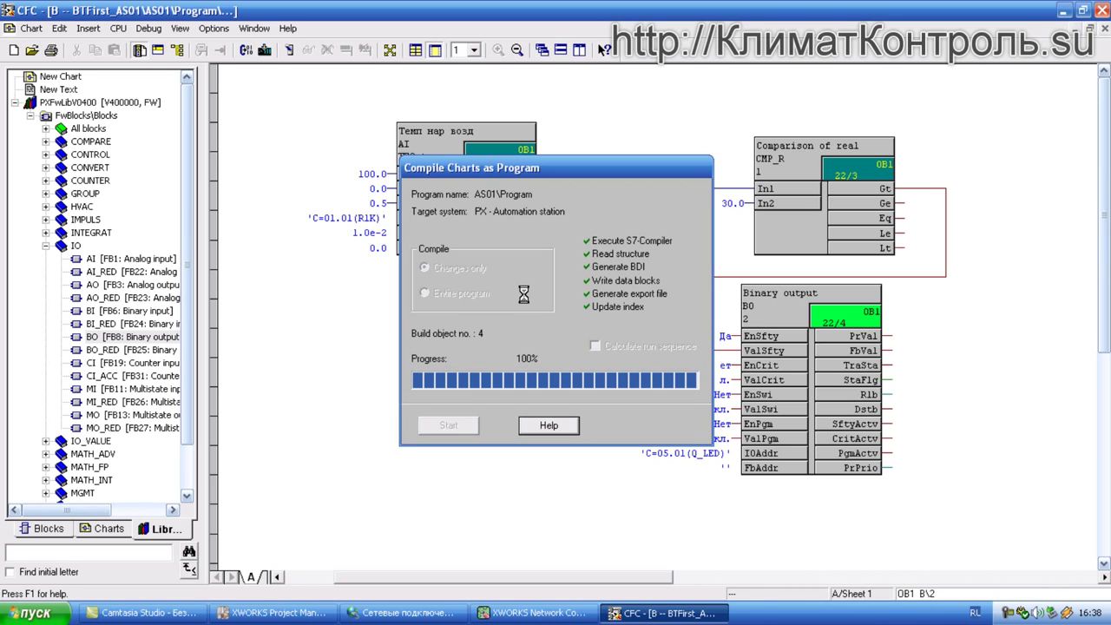
key("Return")
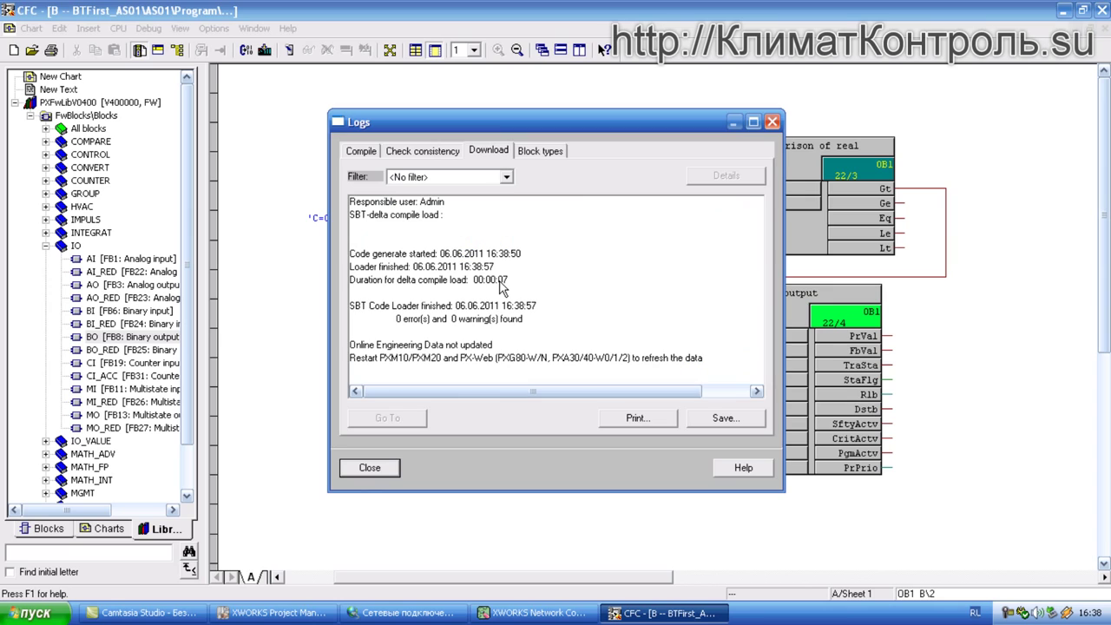
left_click(370, 469)
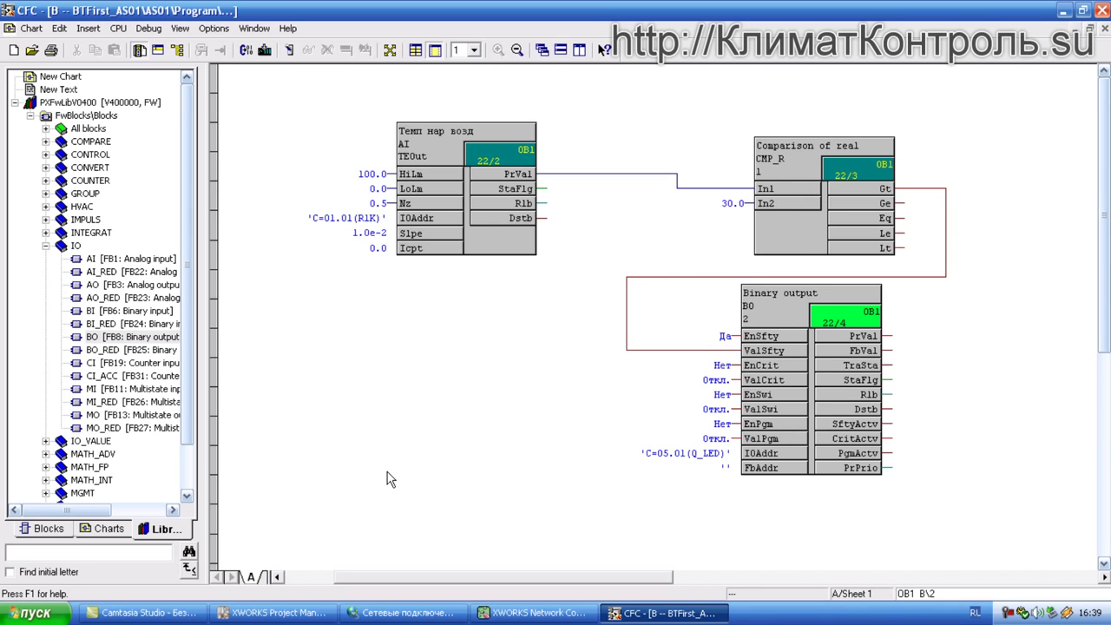
Check the binary output block's live values in online test mode and its parameters offline
left_click(291, 49)
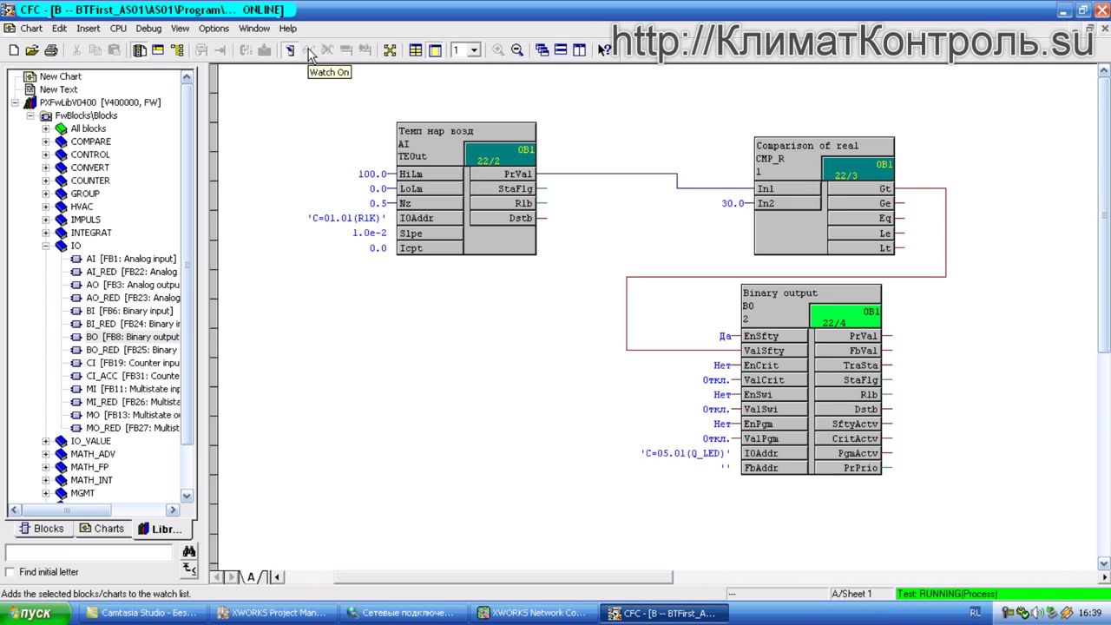
left_click(784, 309)
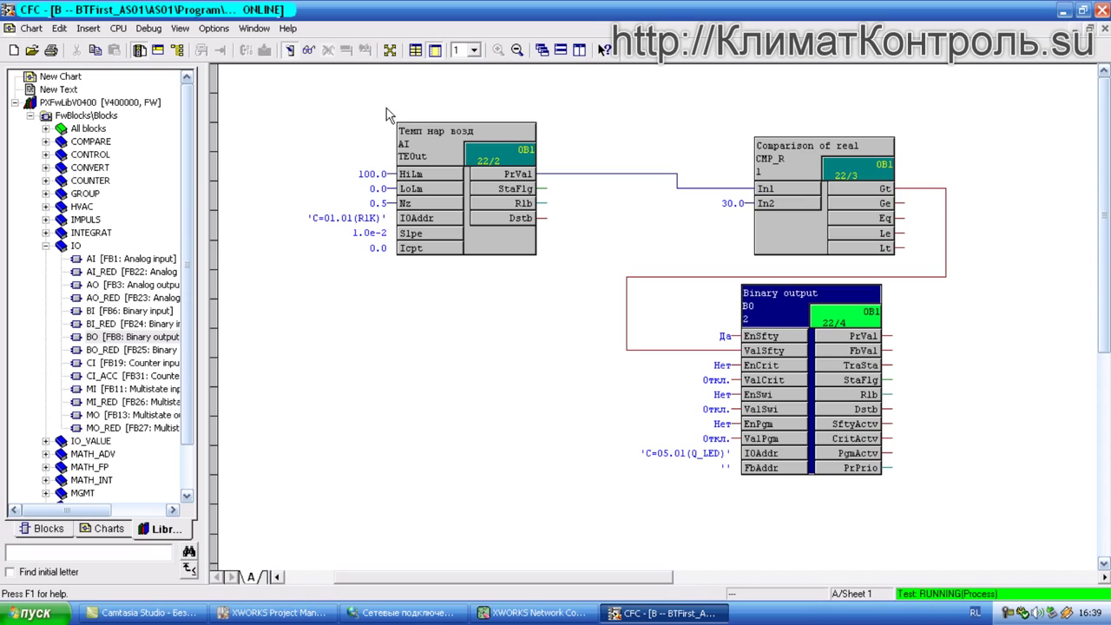
left_click(310, 51)
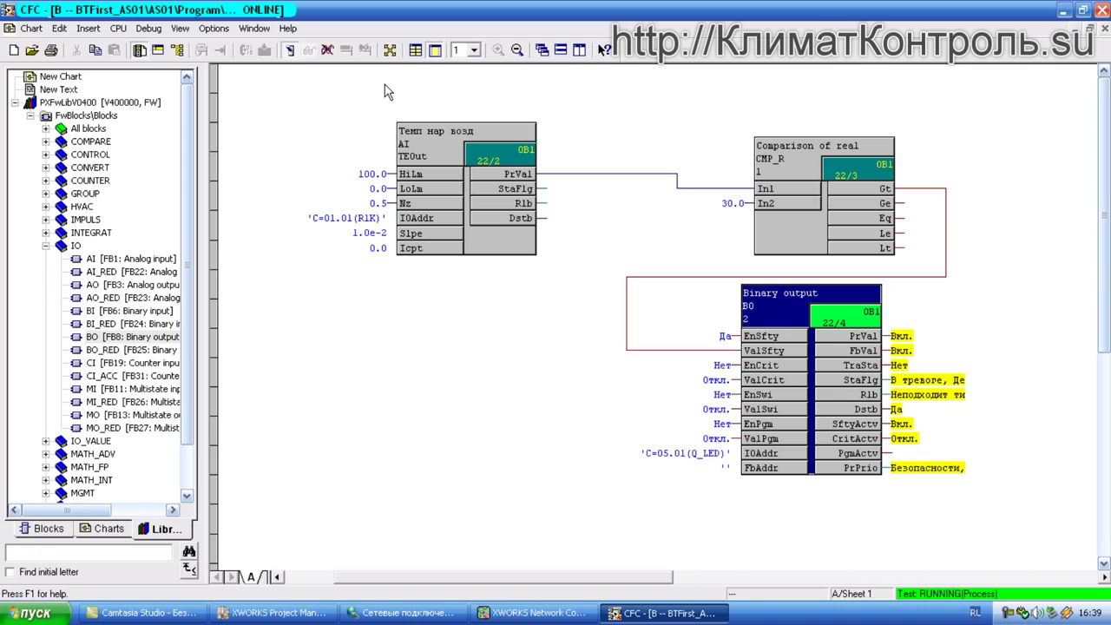
left_click(289, 50)
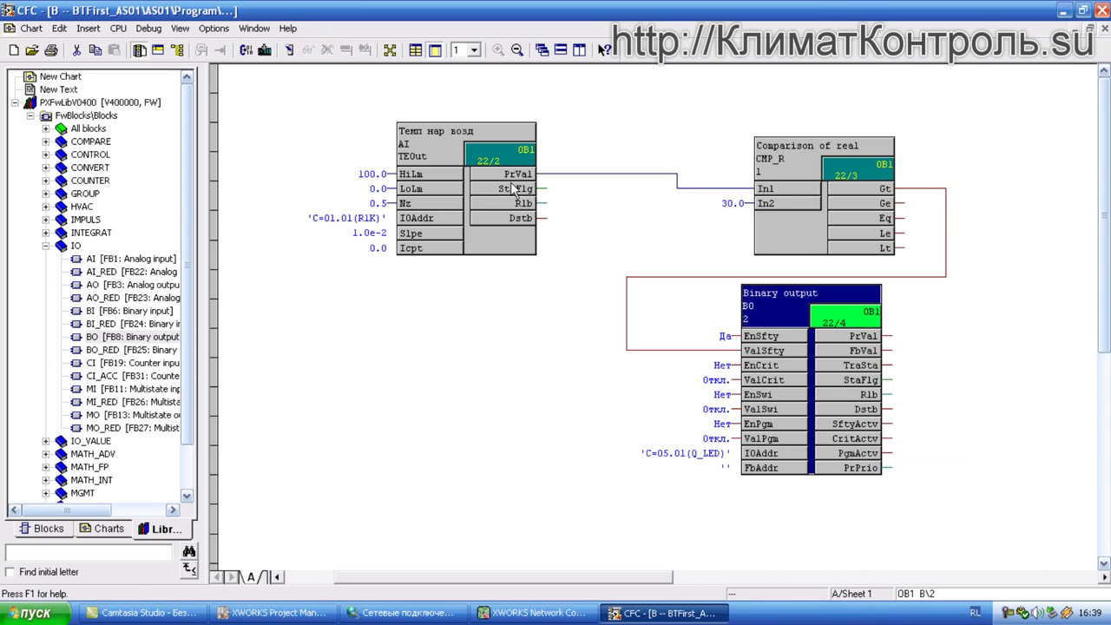
double_click(777, 314)
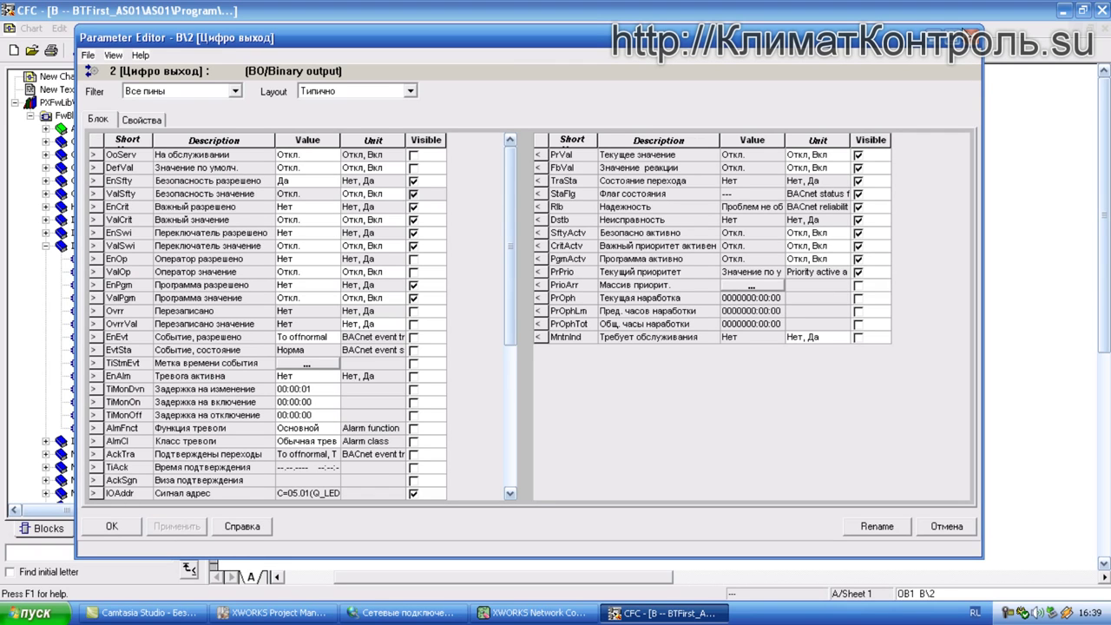
left_click(970, 30)
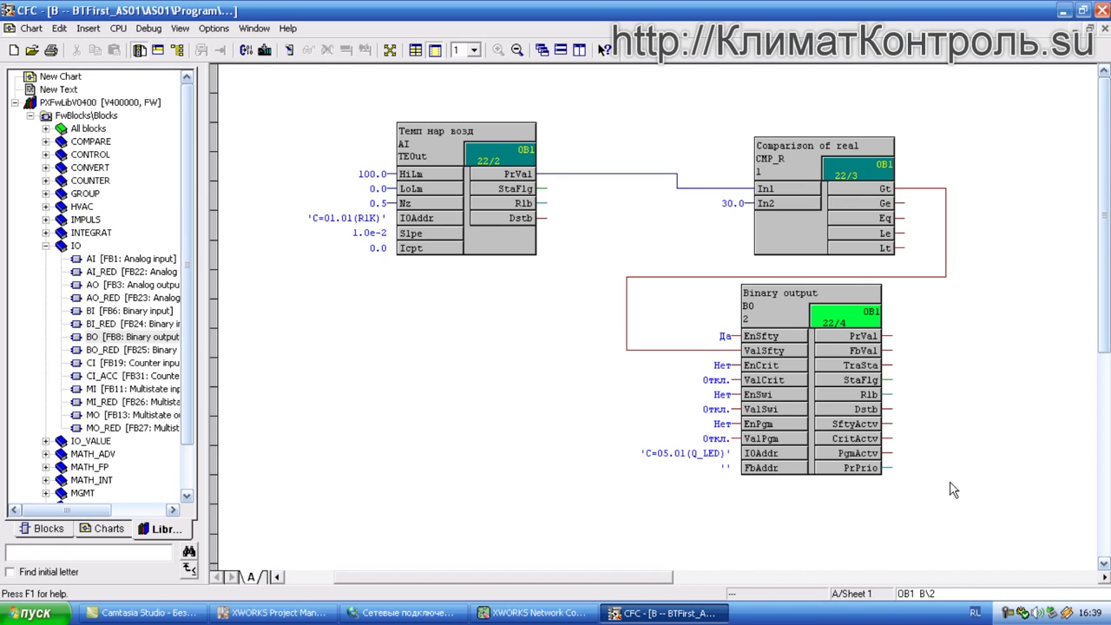
Delete the comparison block and the binary output block from the chart
left_click_drag(1017, 525, 616, 106)
key("Delete")
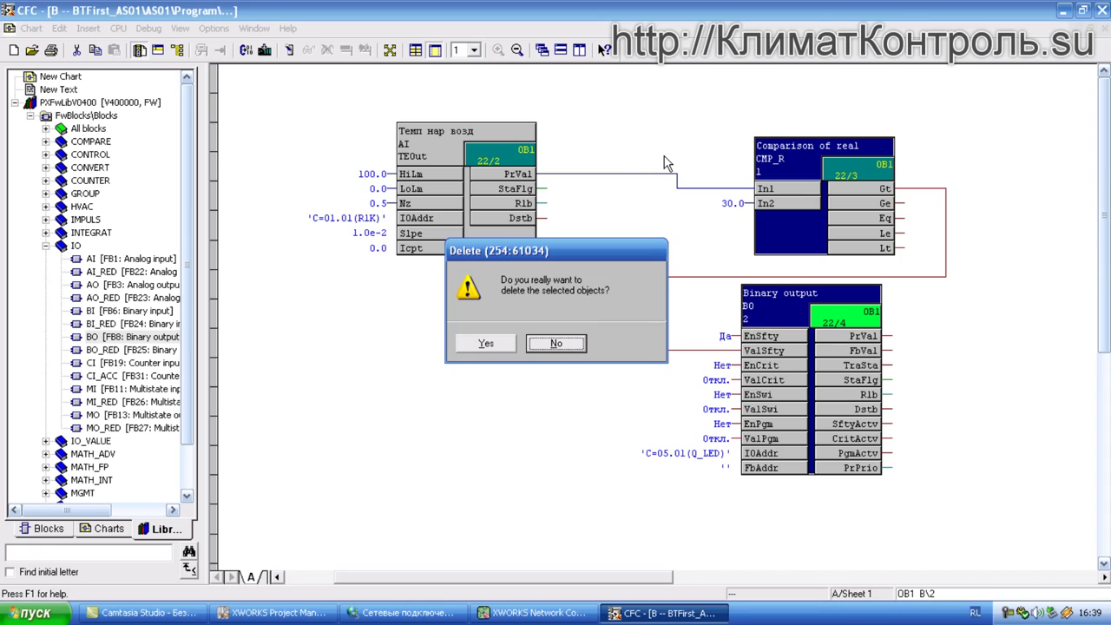
left_click(482, 344)
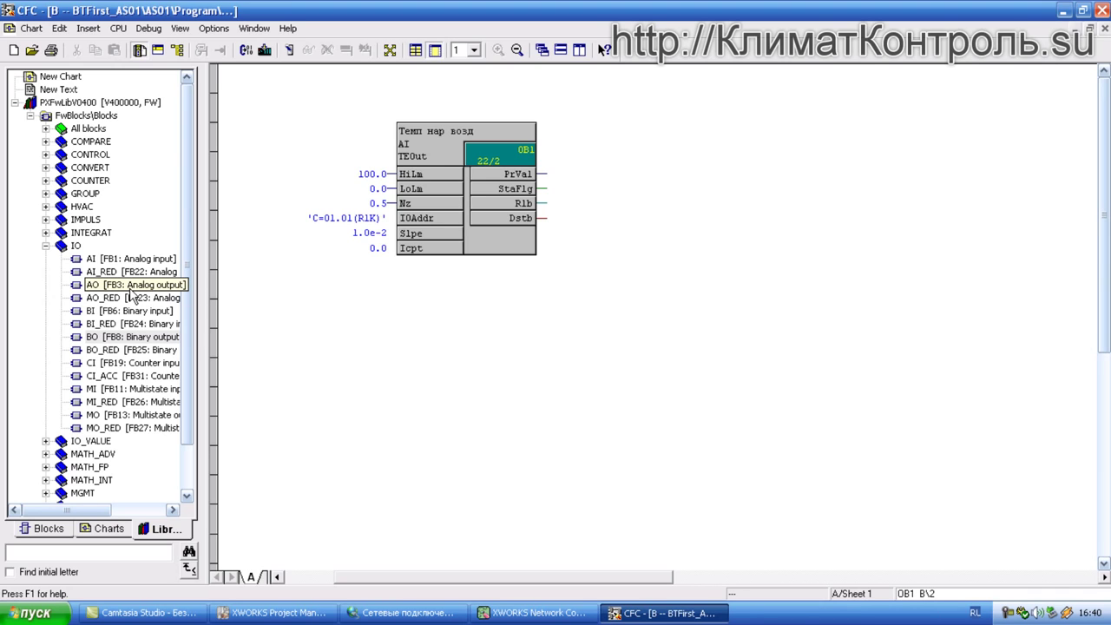
Add an AO analog output block from the IO library below the outdoor temperature block
left_click_drag(132, 298, 326, 163)
left_click(683, 169)
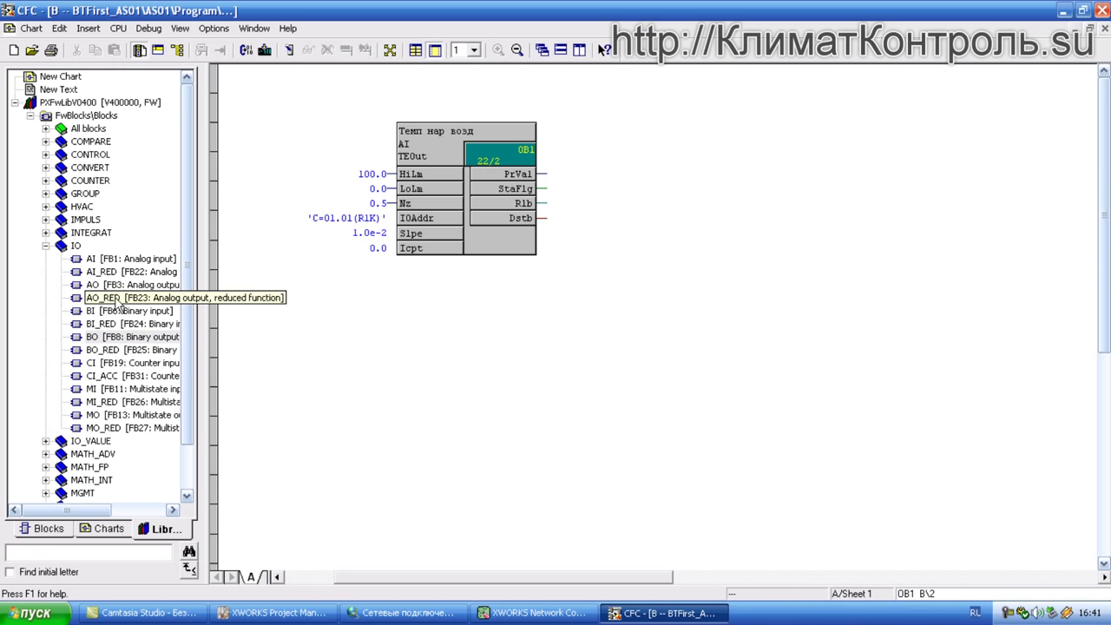
left_click_drag(421, 345, 426, 316)
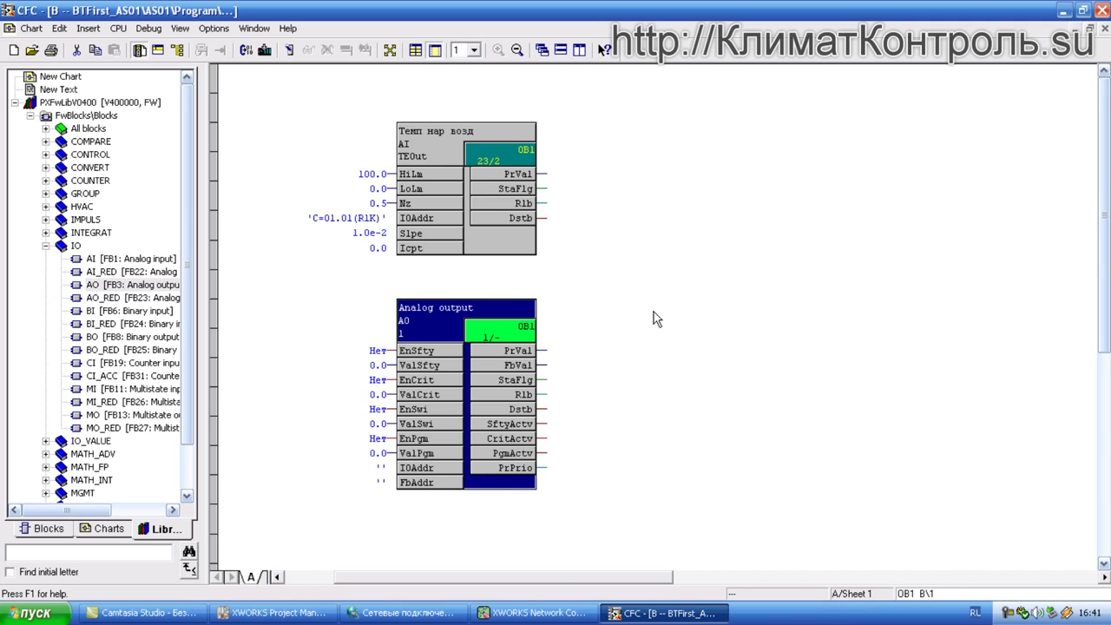
Add a BO binary output block from the IO library below the analog output block
scroll(1107, 212, "down", 1)
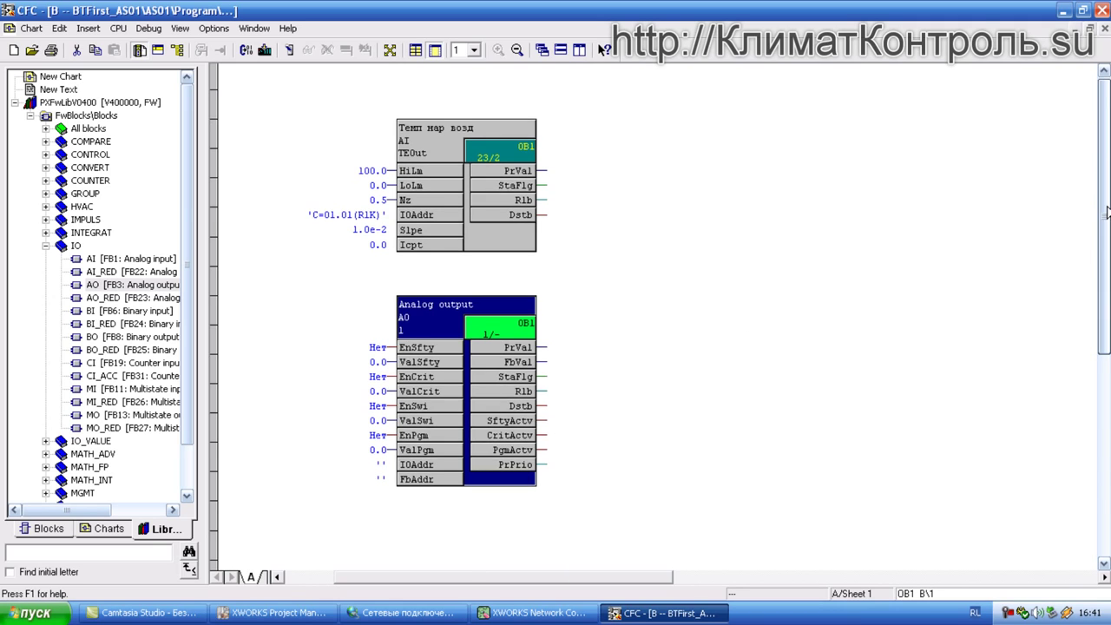
scroll(1107, 213, "down", 5)
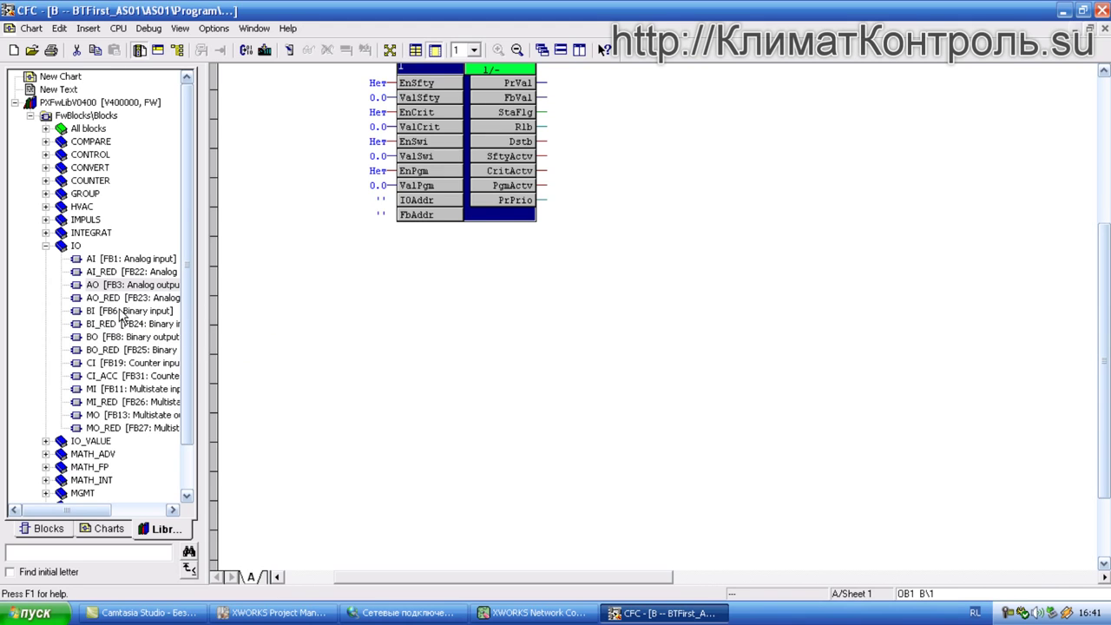
mouse_move(111, 343)
left_mouse_down()
mouse_move(440, 363)
mouse_move(515, 321)
mouse_move(583, 325)
mouse_move(454, 321)
mouse_move(462, 271)
left_mouse_up()
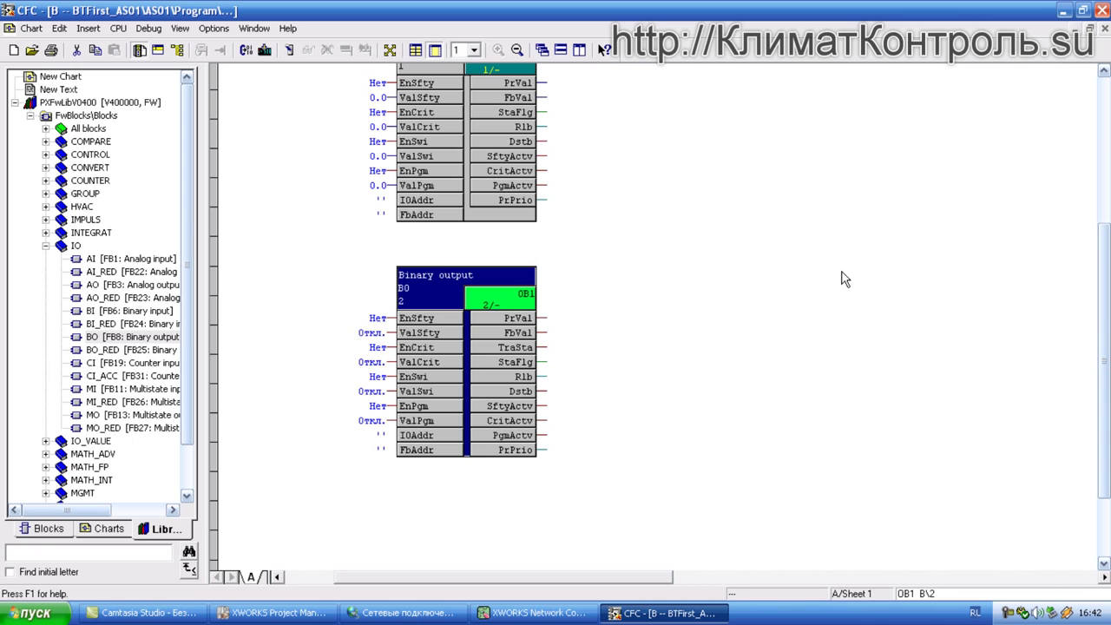
left_click(845, 278)
Add a BI binary input block from the IO library to the right of the outdoor temperature block
scroll(756, 225, "up", 5)
scroll(754, 295, "down", 5)
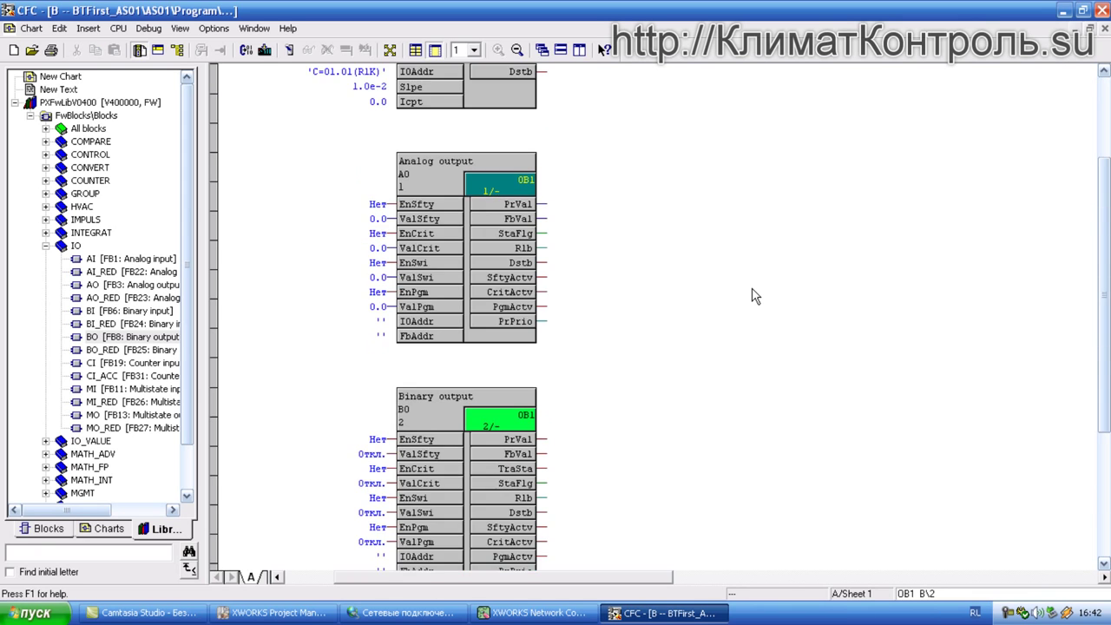
scroll(754, 296, "up", 5)
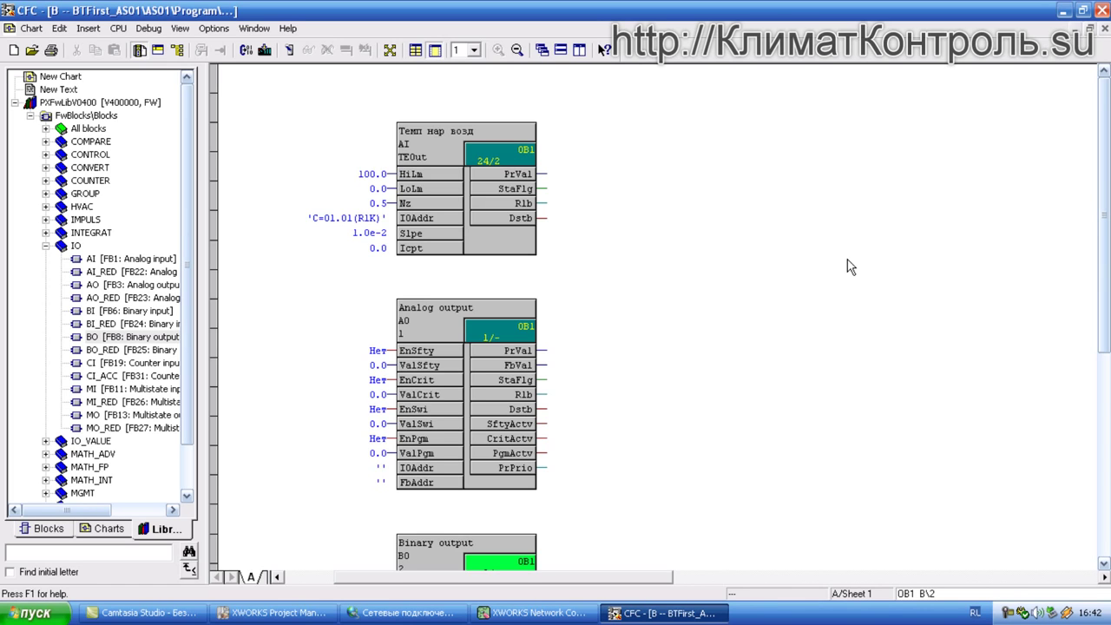
left_click(124, 312)
left_click_drag(122, 318, 910, 235)
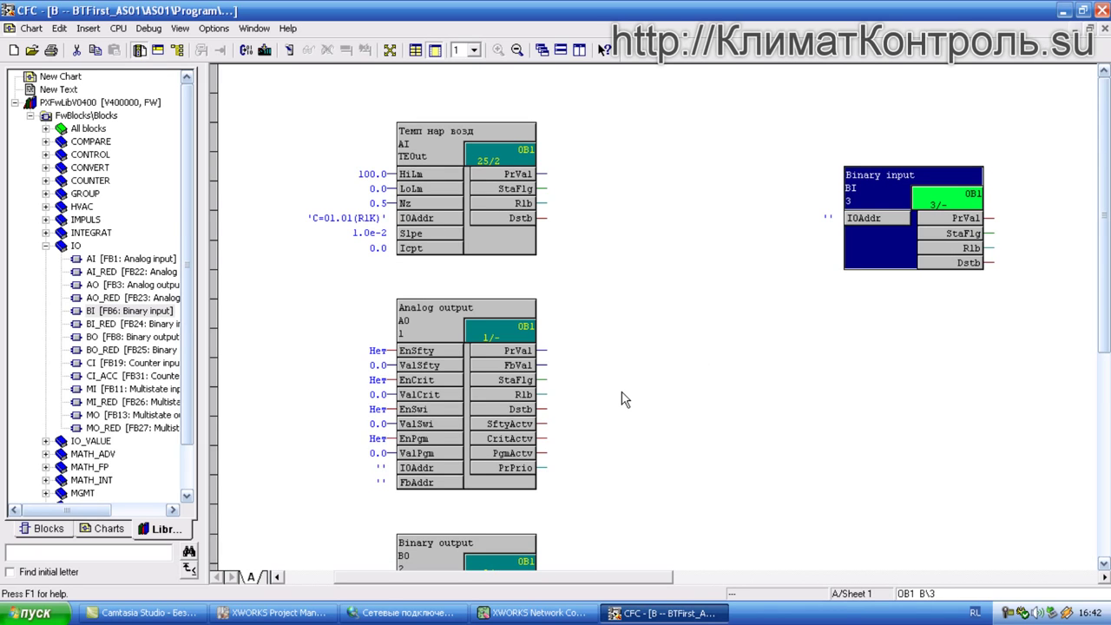
Arrange the blocks in two columns, with the analog output under the temperature block and the binary output under the binary input
left_click_drag(443, 330, 444, 311)
scroll(445, 313, "down", 1)
left_click_drag(427, 537, 762, 279)
scroll(762, 286, "up", 1)
left_click_drag(865, 195, 764, 150)
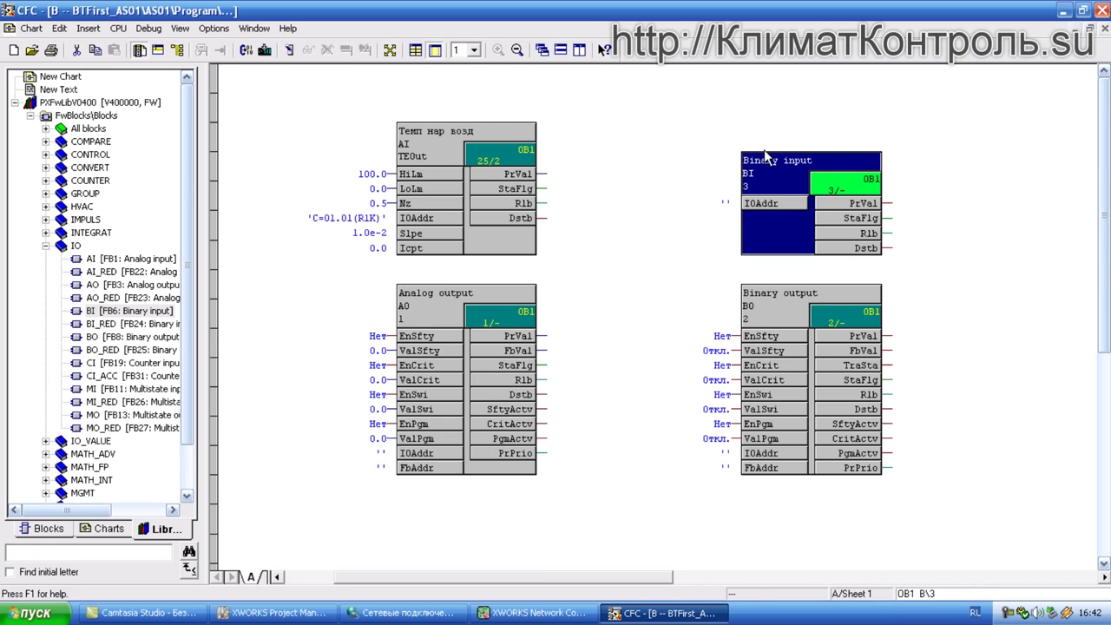
left_click(1022, 196)
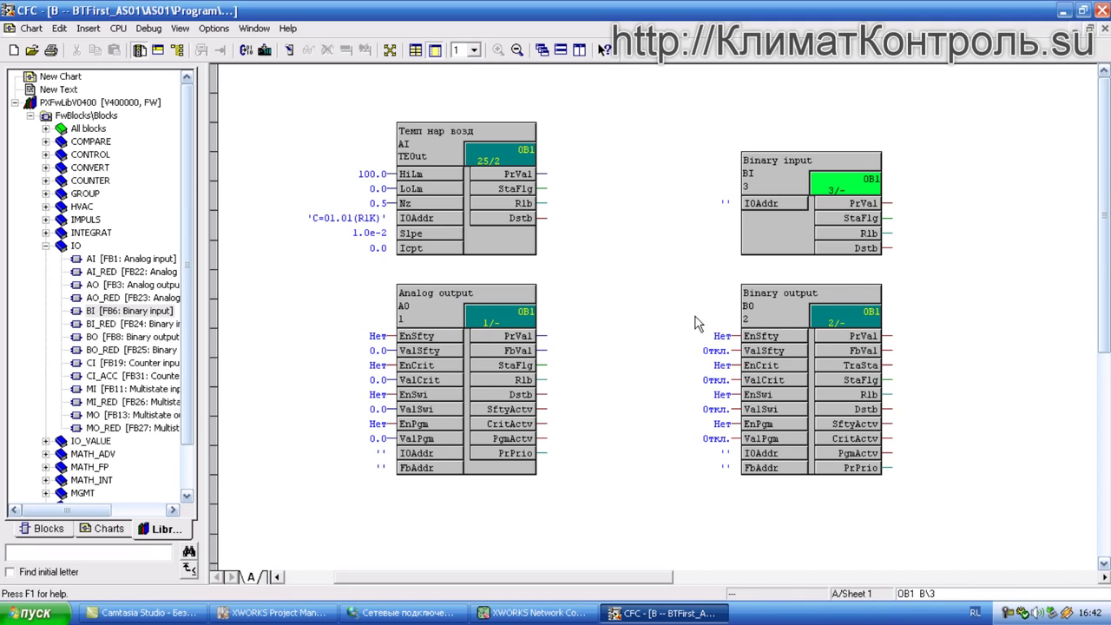
Set the analog output block's short name to HeatVlv in its properties
left_click(432, 316)
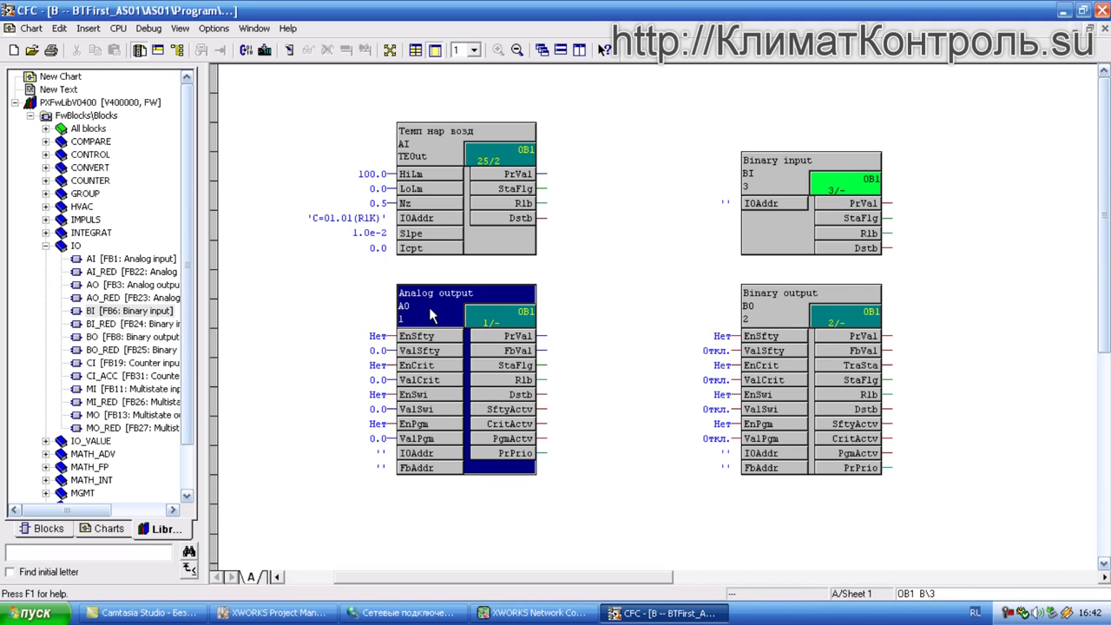
double_click(431, 315)
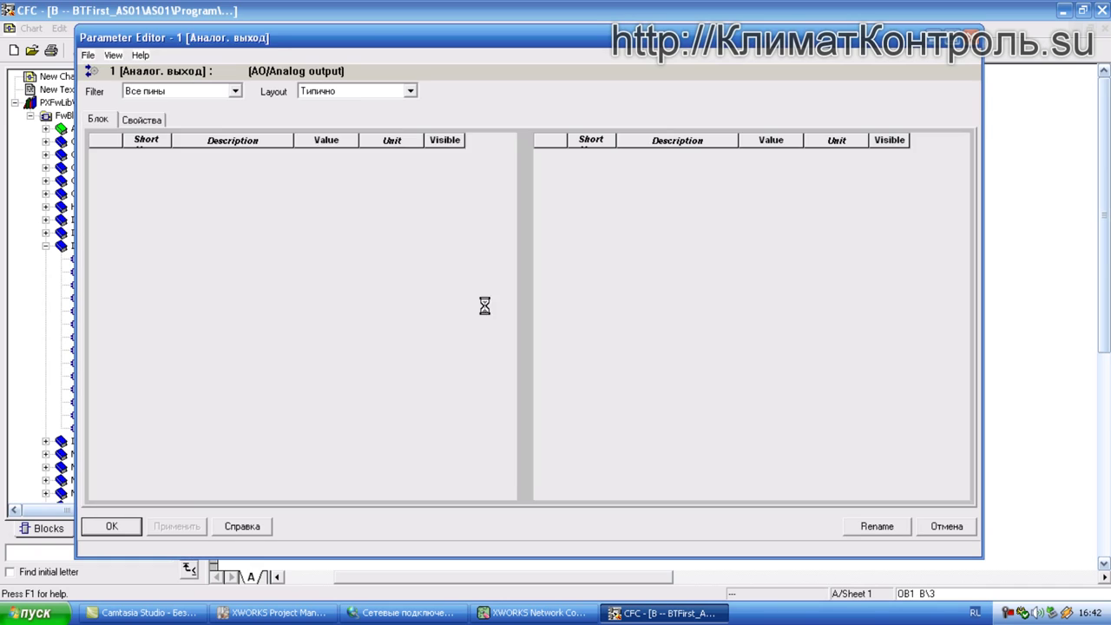
left_click(143, 120)
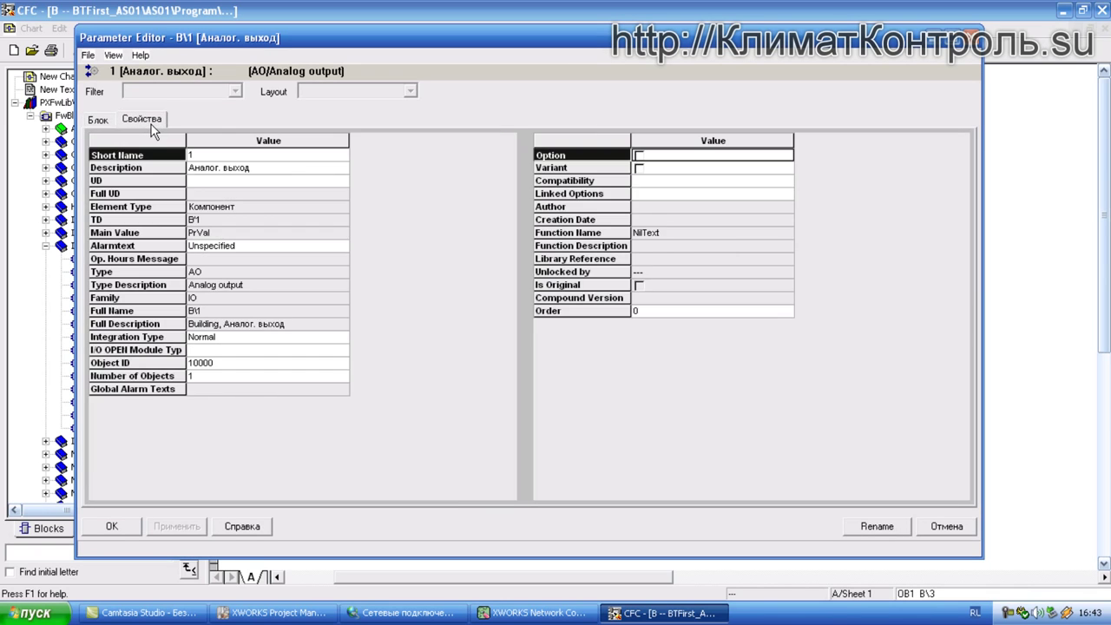
left_click(214, 156)
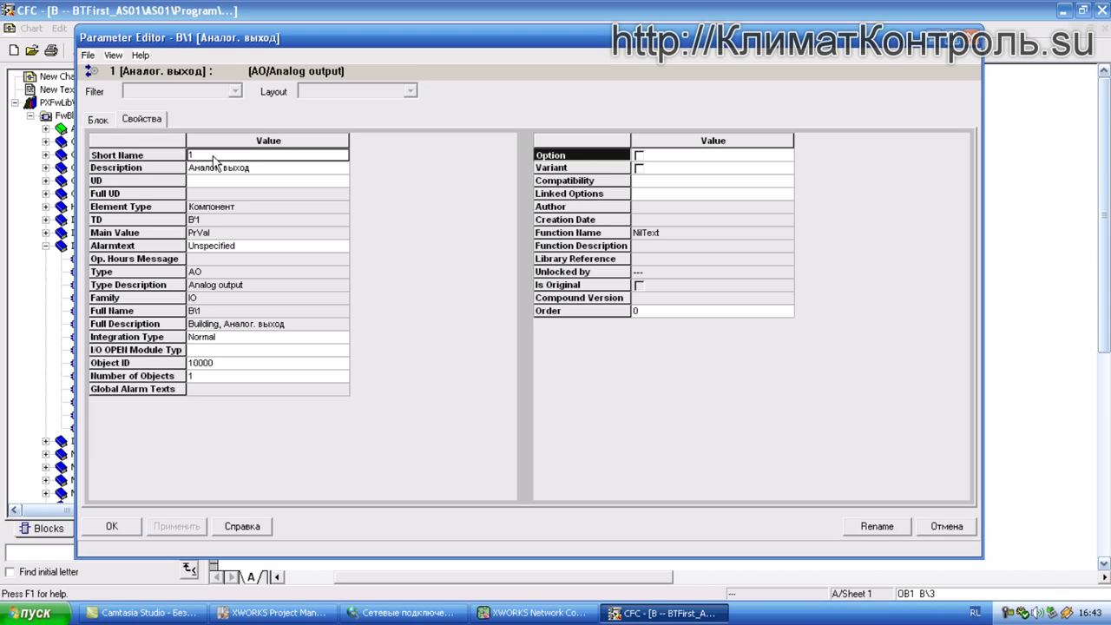
double_click(193, 155)
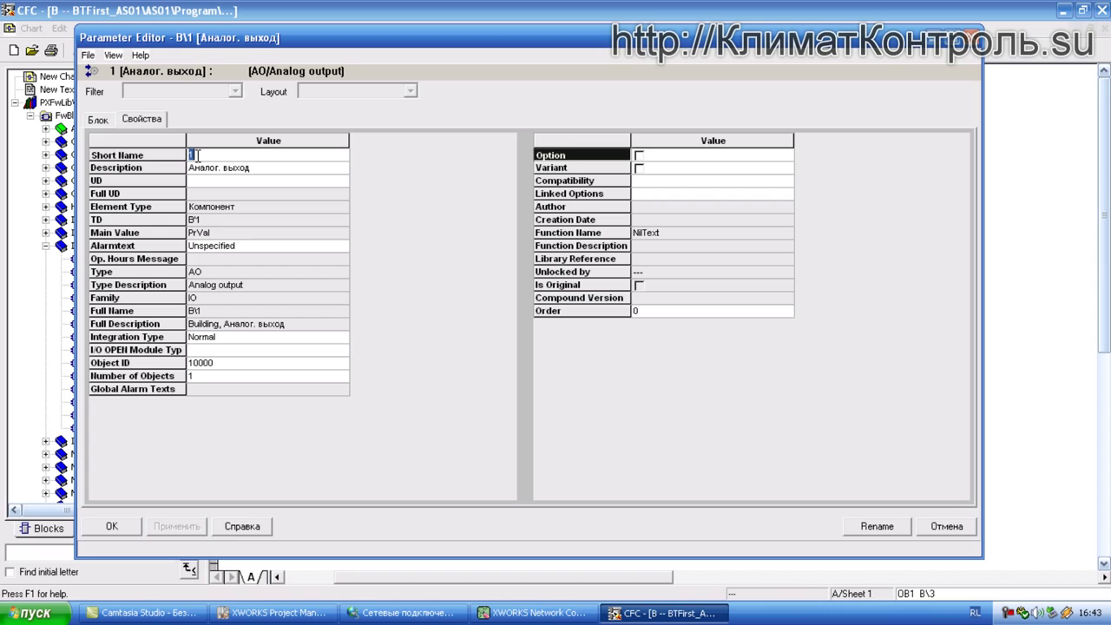
type("Руфе")
key("BackSpace")
key("BackSpace")
key("BackSpace")
key("BackSpace")
key("alt+shift")
type("Heat")
type("V1")
type("v")
Set the analog output block's description to "Клапан нагрева"
left_click(270, 169)
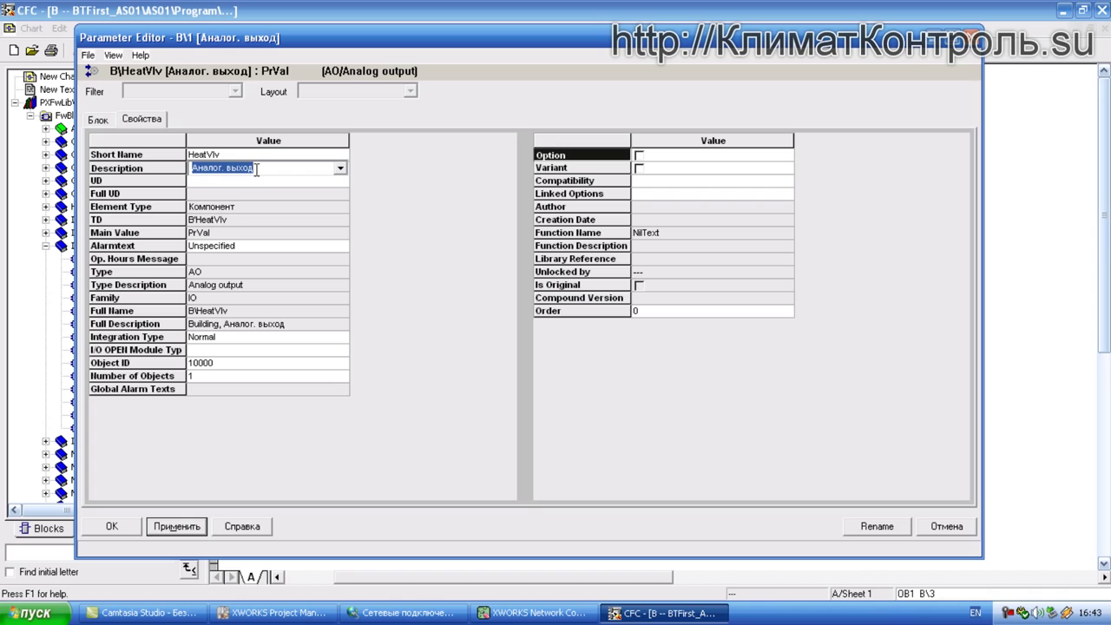
type("K")
key("alt+shift")
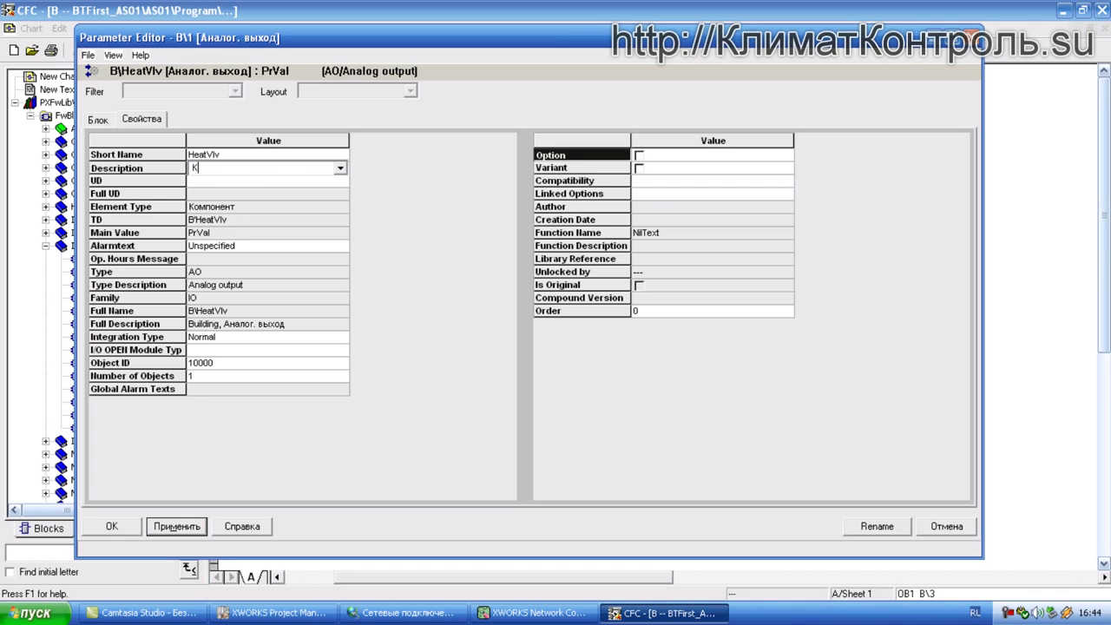
type("лапан нагрева")
left_click(248, 184)
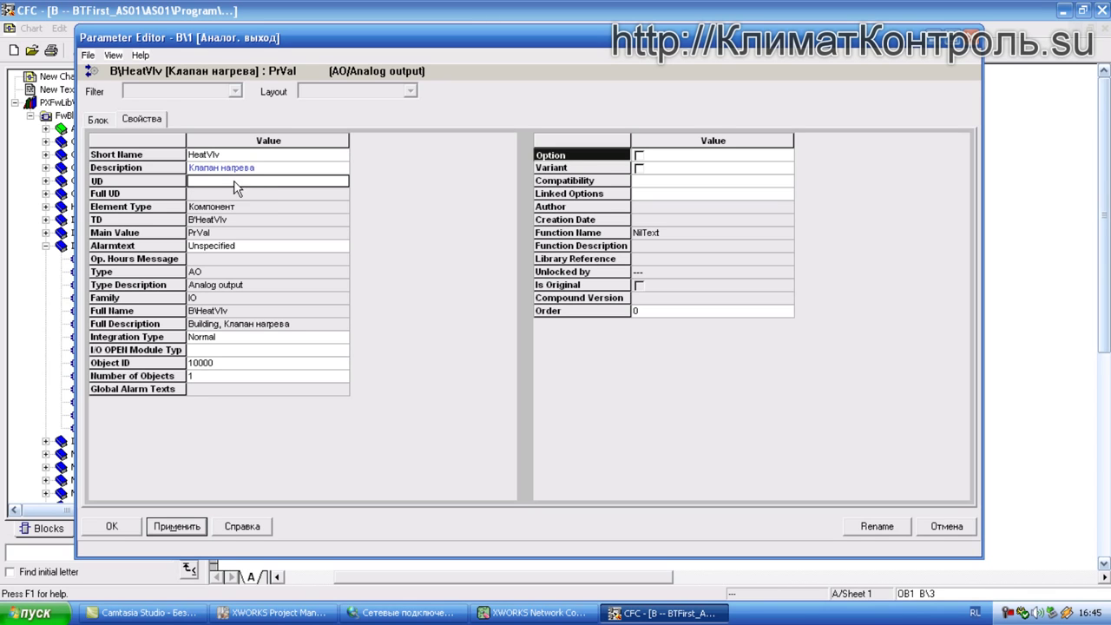
Set the unit of the heating valve block's present value PrVal to % and accept the block's parameters
left_click(99, 121)
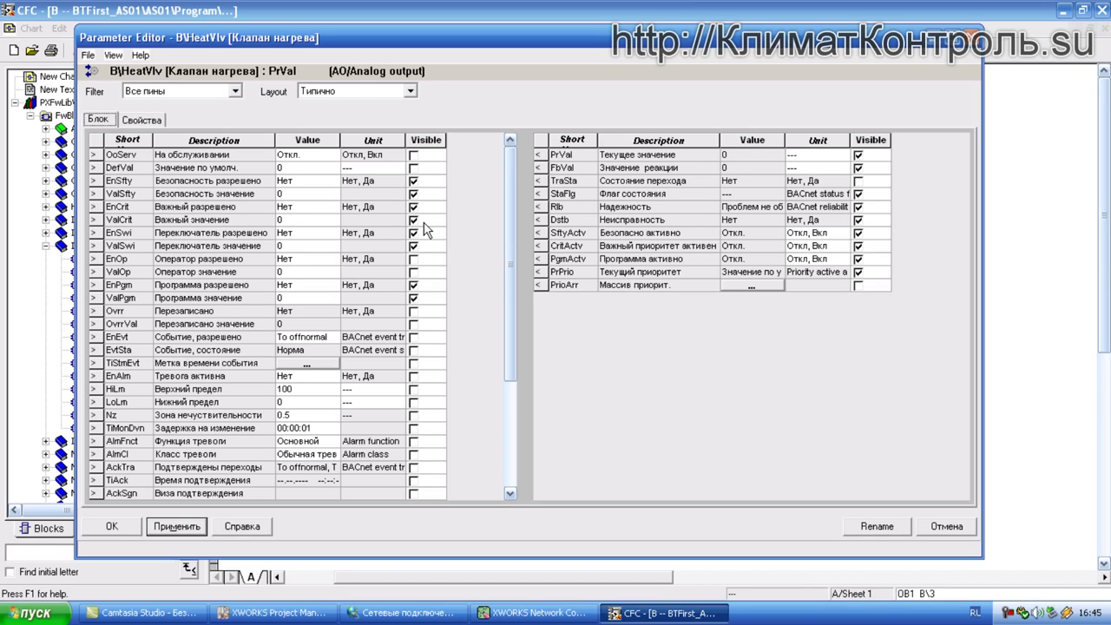
left_click(838, 159)
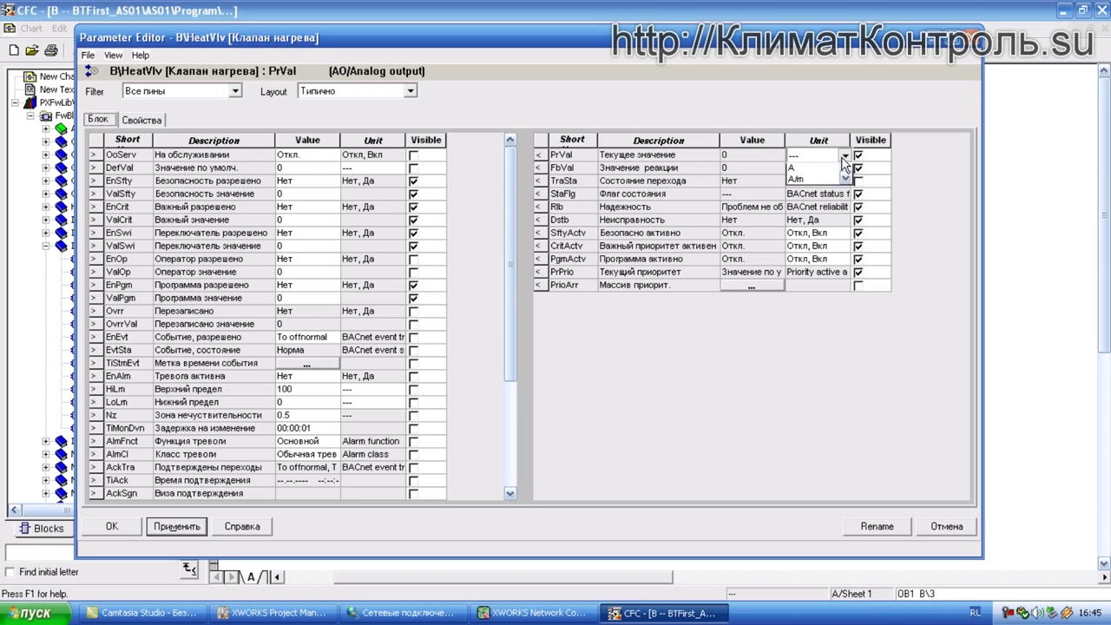
left_click(844, 155)
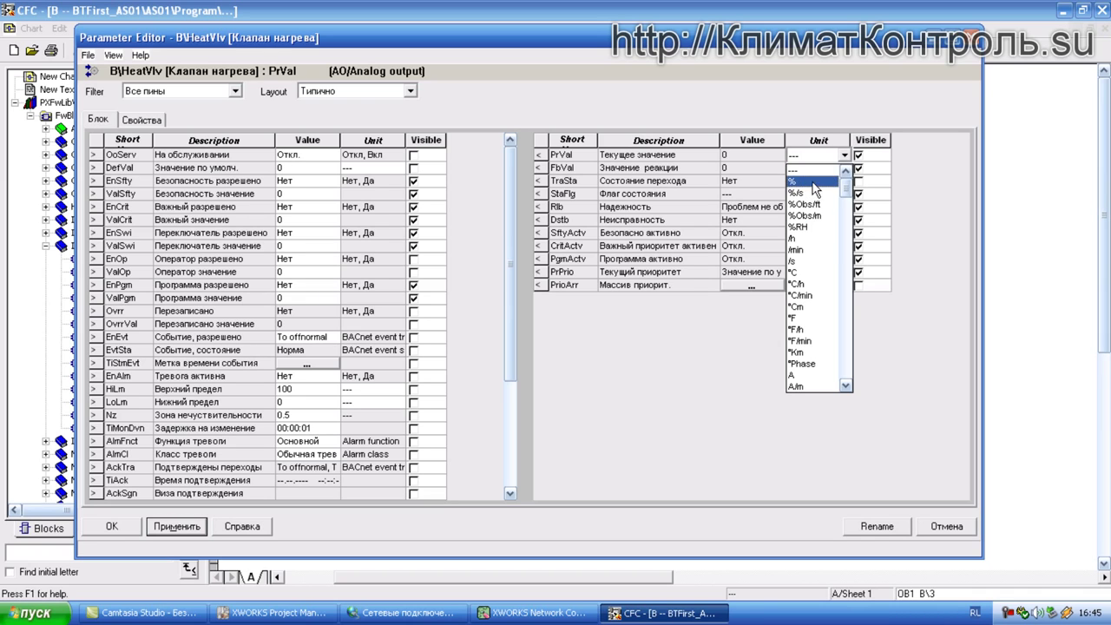
left_click(816, 181)
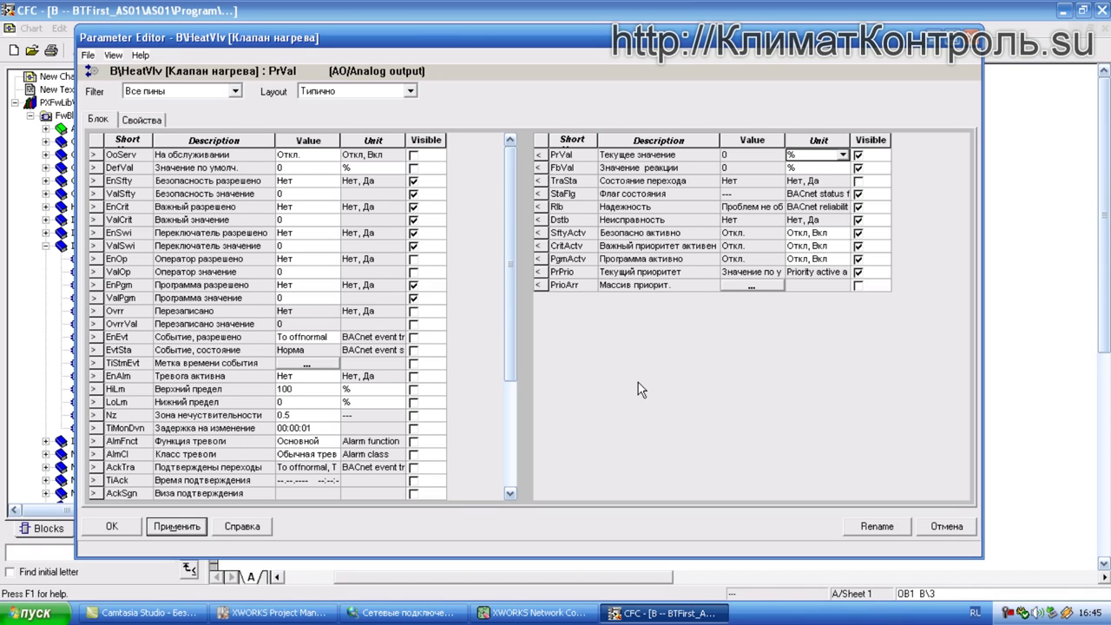
left_click(111, 527)
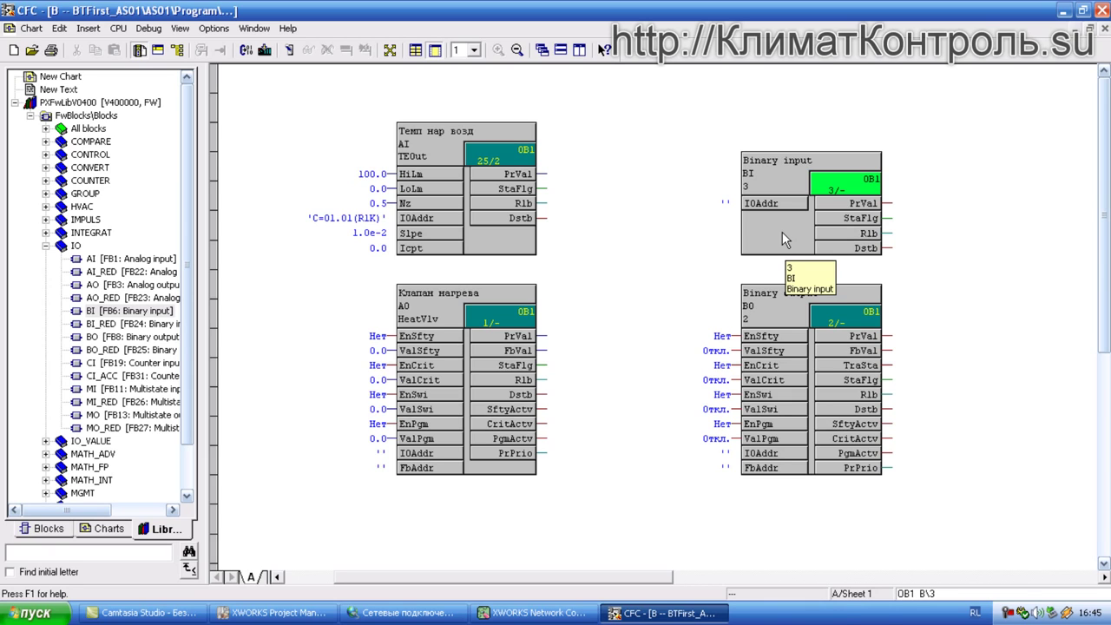
Set the binary input block's short name to LocalF in its properties
double_click(772, 180)
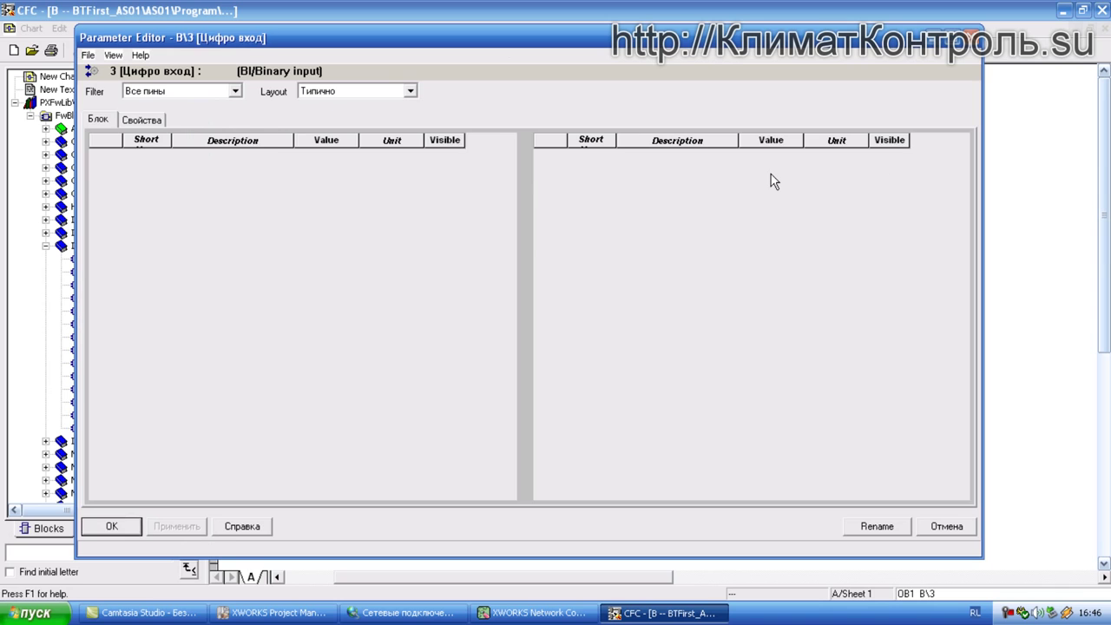
left_click(142, 119)
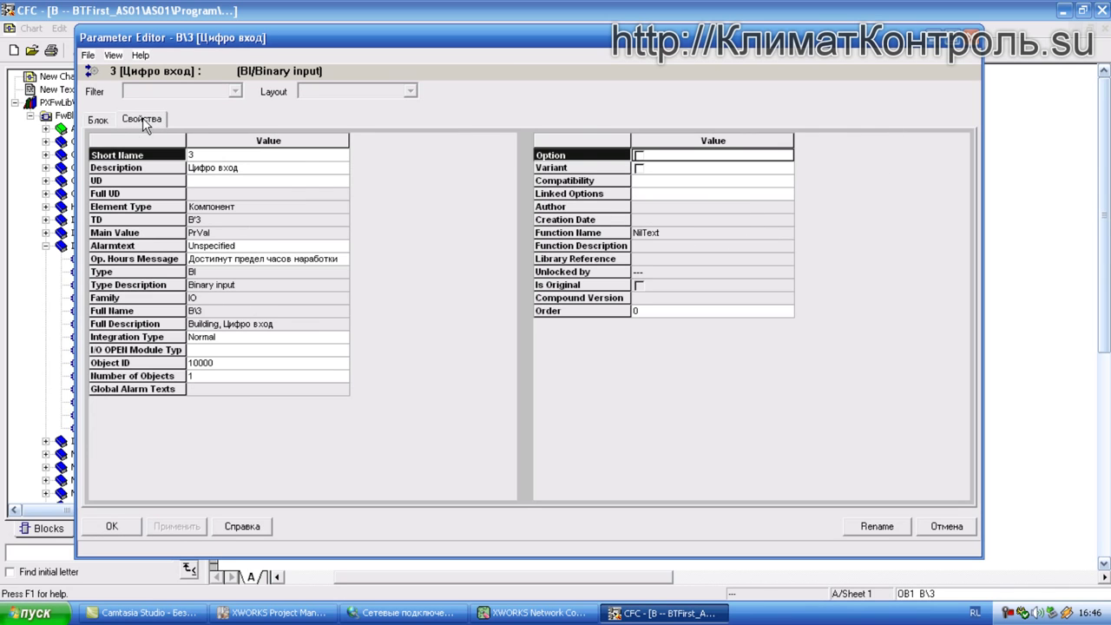
left_click(195, 154)
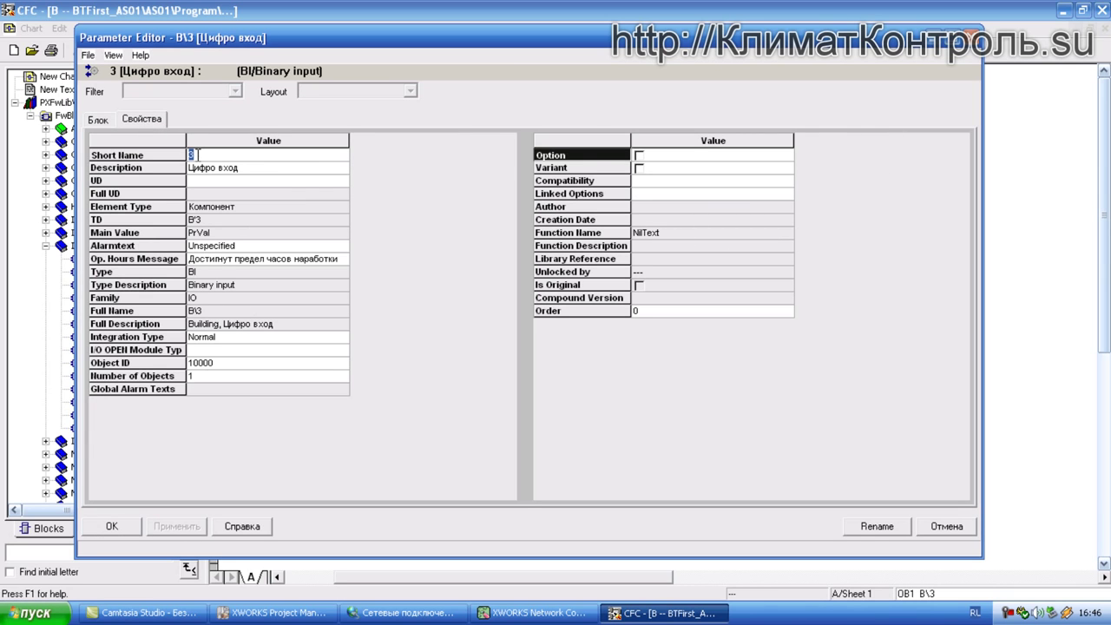
type("Дц")
key("BackSpace")
key("BackSpace")
key("alt+shift")
type("LocalF")
Set the binary input block's description to "Реж.раб.вент."
left_click(238, 168)
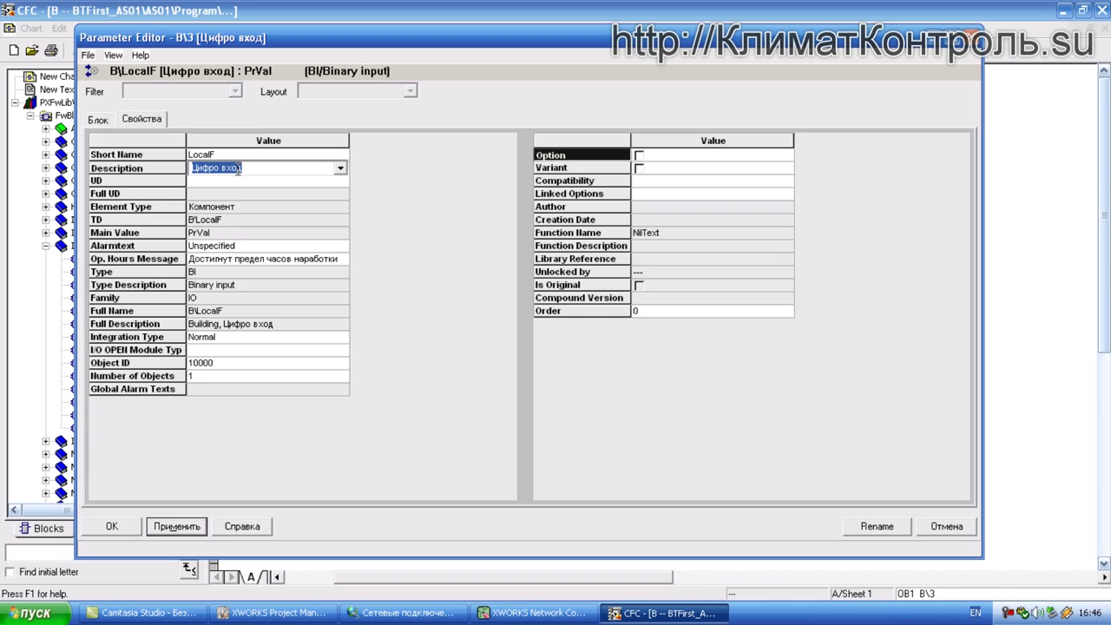
key("alt+shift")
type("Реж.раб.вент.")
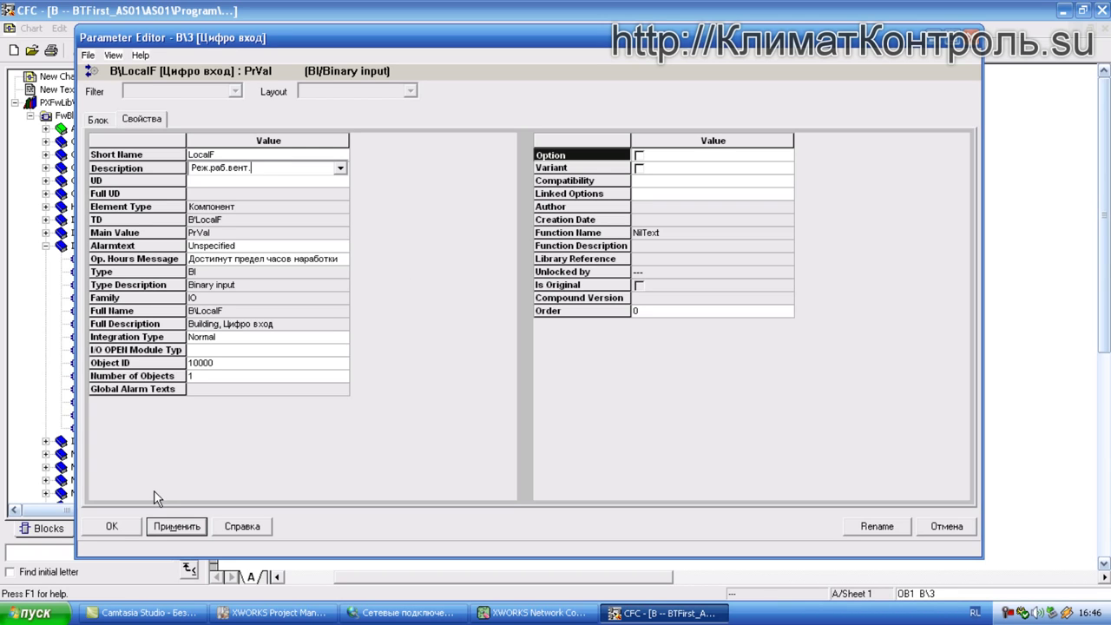
left_click(98, 120)
key("Right")
left_click(99, 121)
left_click(139, 119)
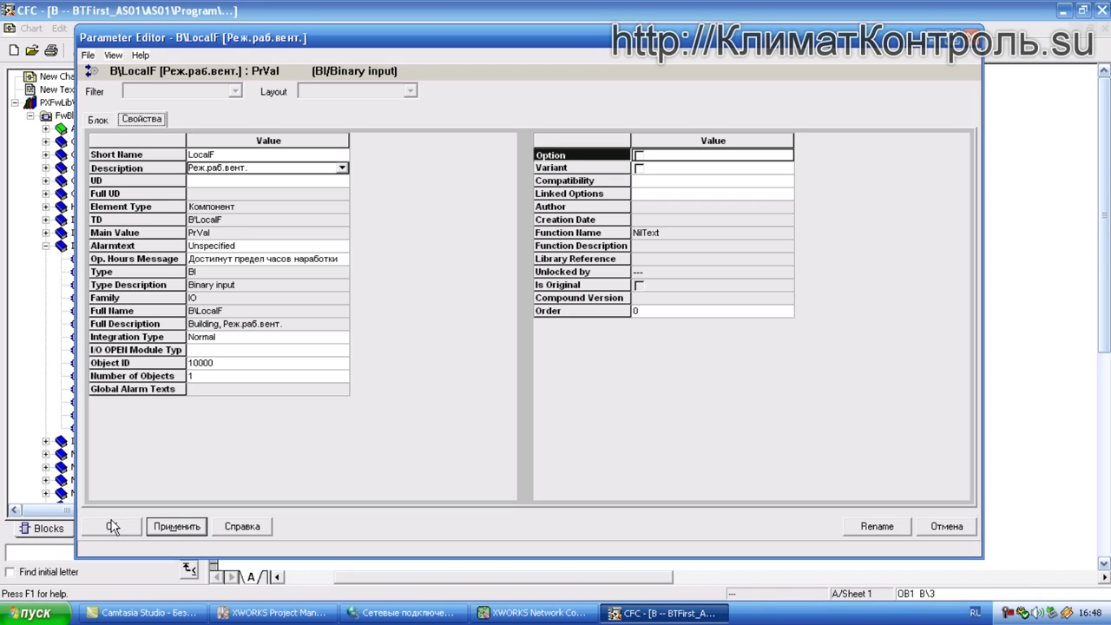
Give the LocalF block's PrVal a User Defined unit with the text "Ручн" for 0 and "Авто" for 1
left_click(97, 121)
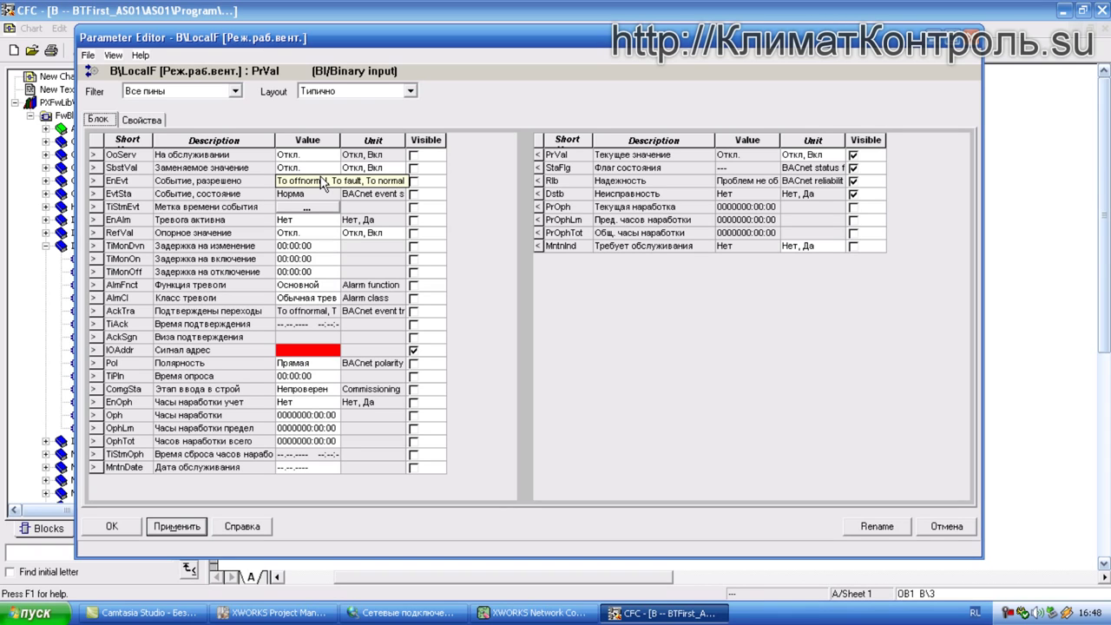
left_click(840, 156)
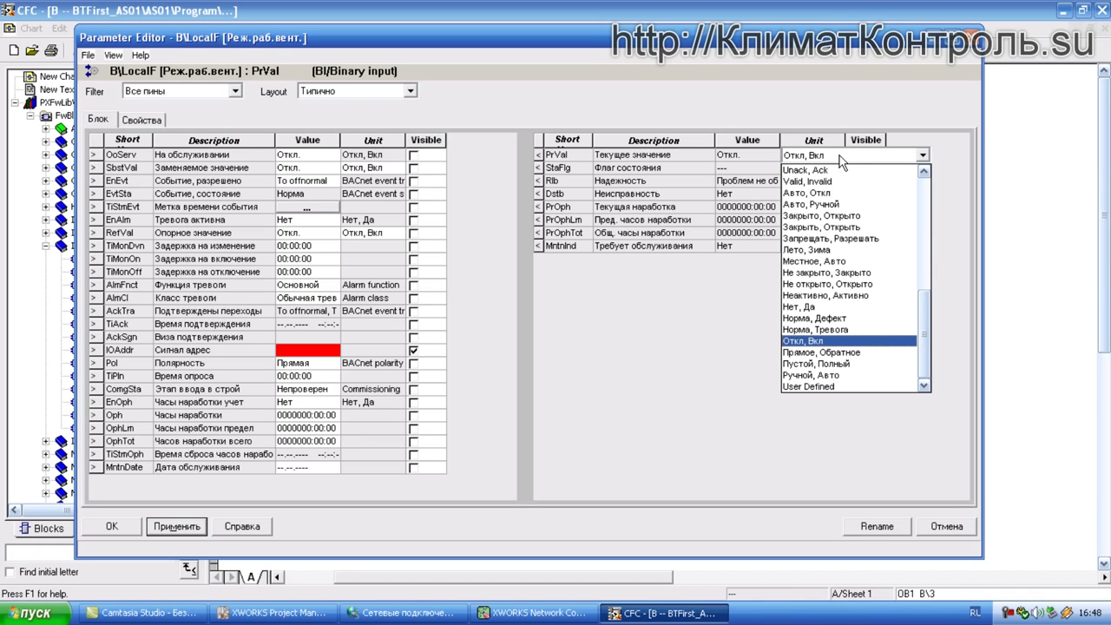
left_click(856, 387)
left_click(417, 154)
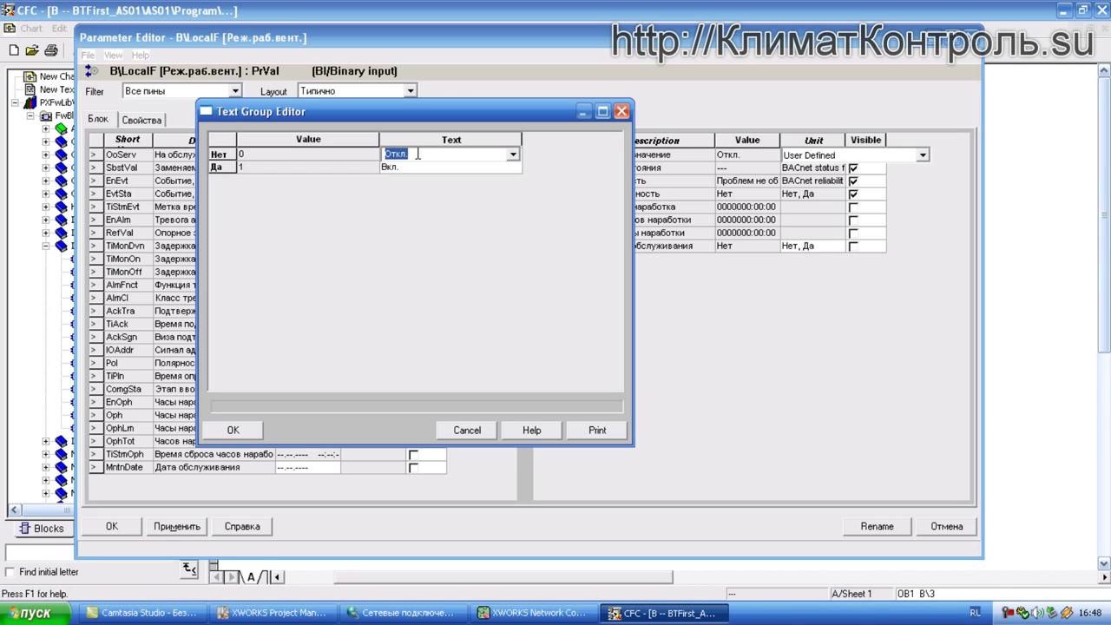
type("ЩА")
type("А")
key("BackSpace")
key("BackSpace")
key("BackSpace")
key("alt+shift")
key("alt+shift")
type("Ручн")
left_click(416, 167)
type("Авто")
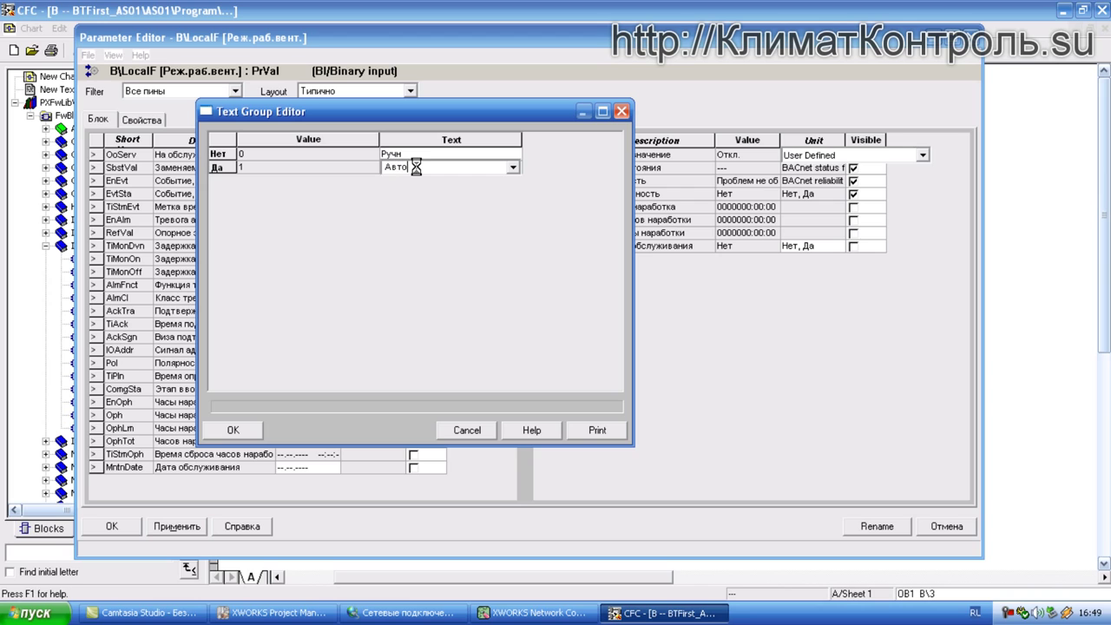
left_click(228, 430)
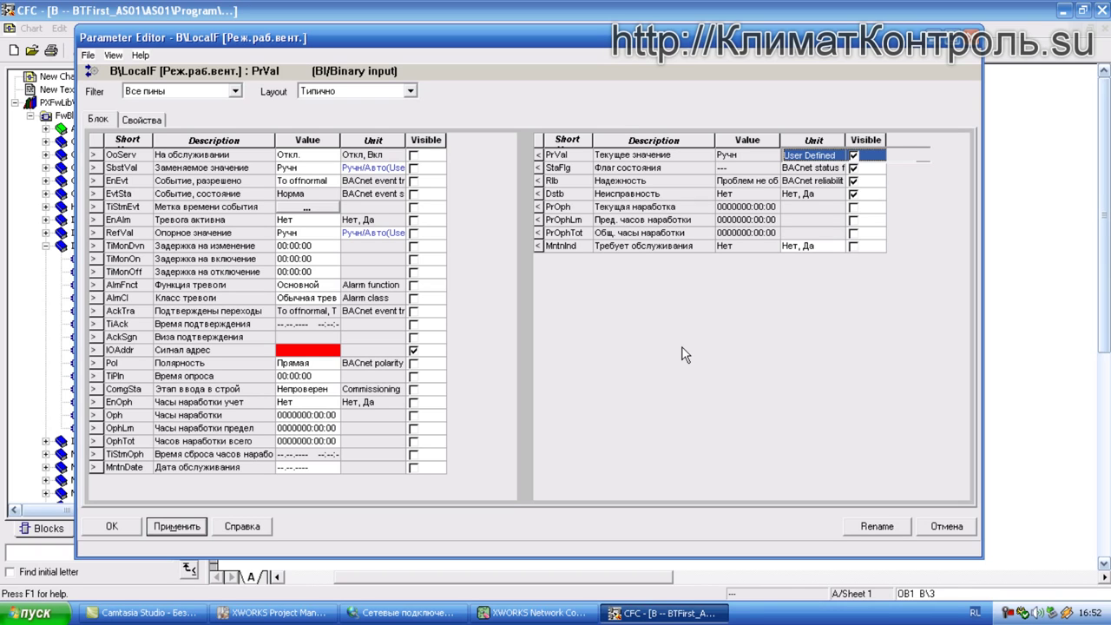
Reopen and accept the User Defined text group of PrVal, and apply the LocalF block's parameters
left_click(838, 162)
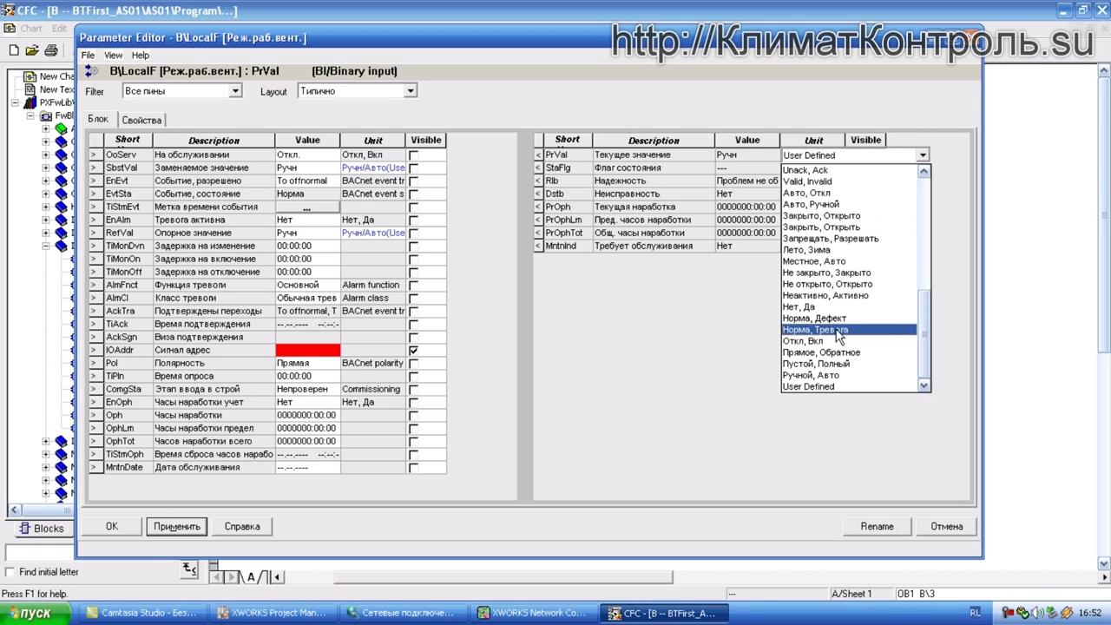
left_click(829, 386)
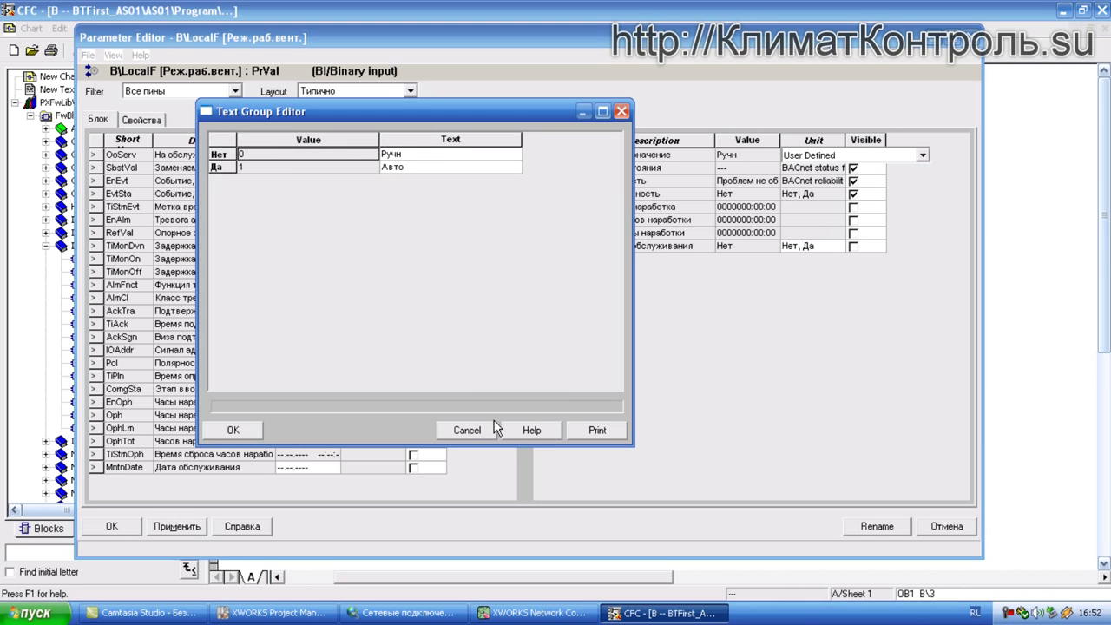
left_click(236, 432)
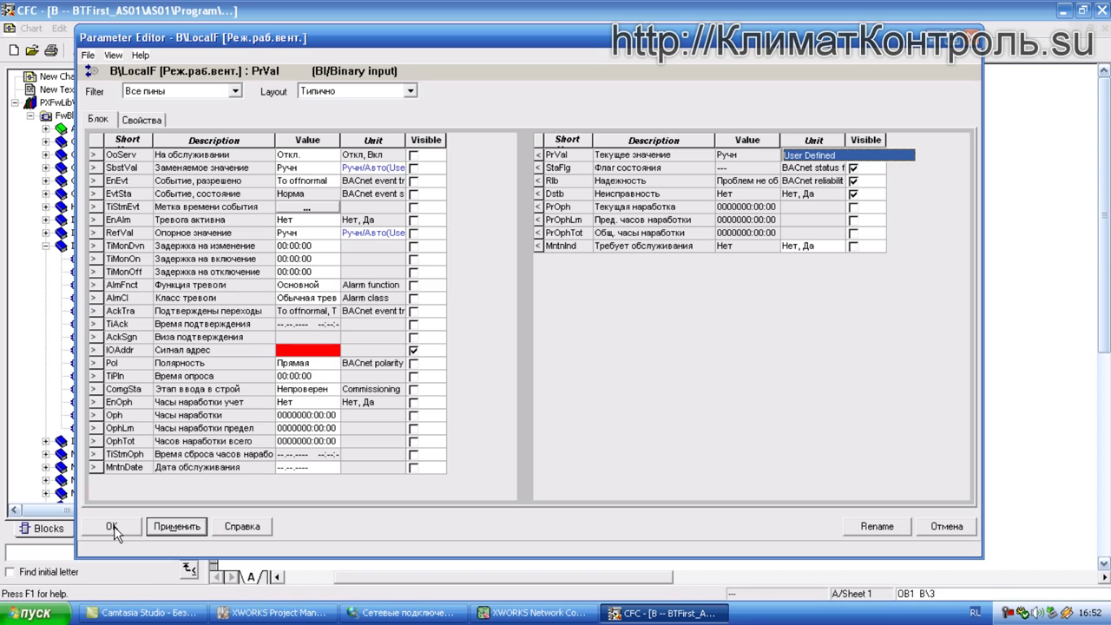
left_click(161, 527)
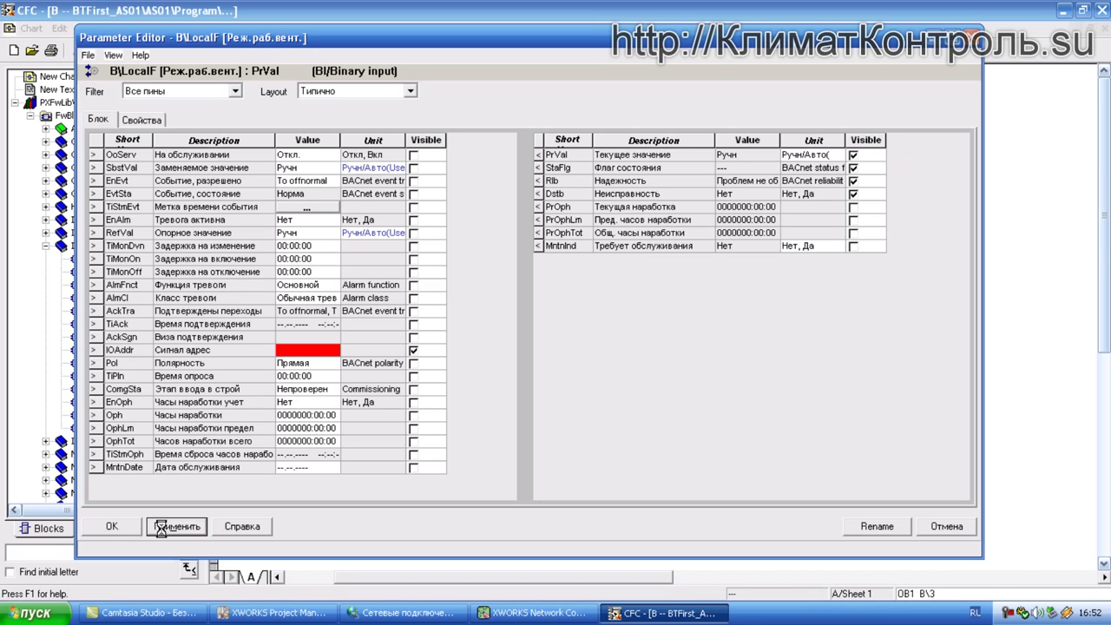
left_click(112, 529)
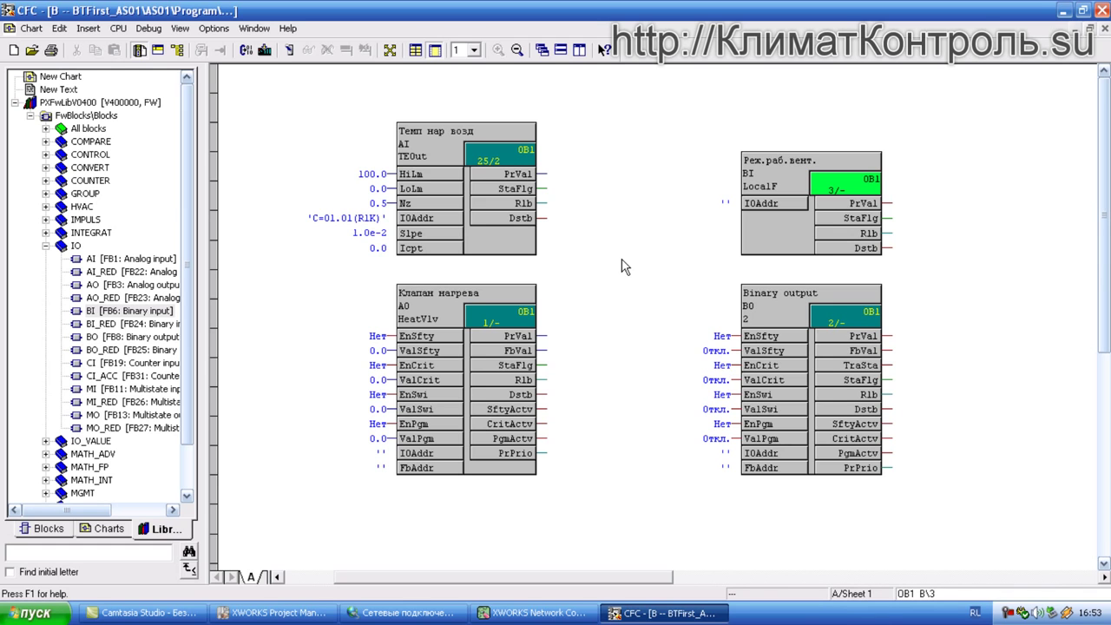
Set the binary output block's short name to CmdFan in its properties
double_click(791, 302)
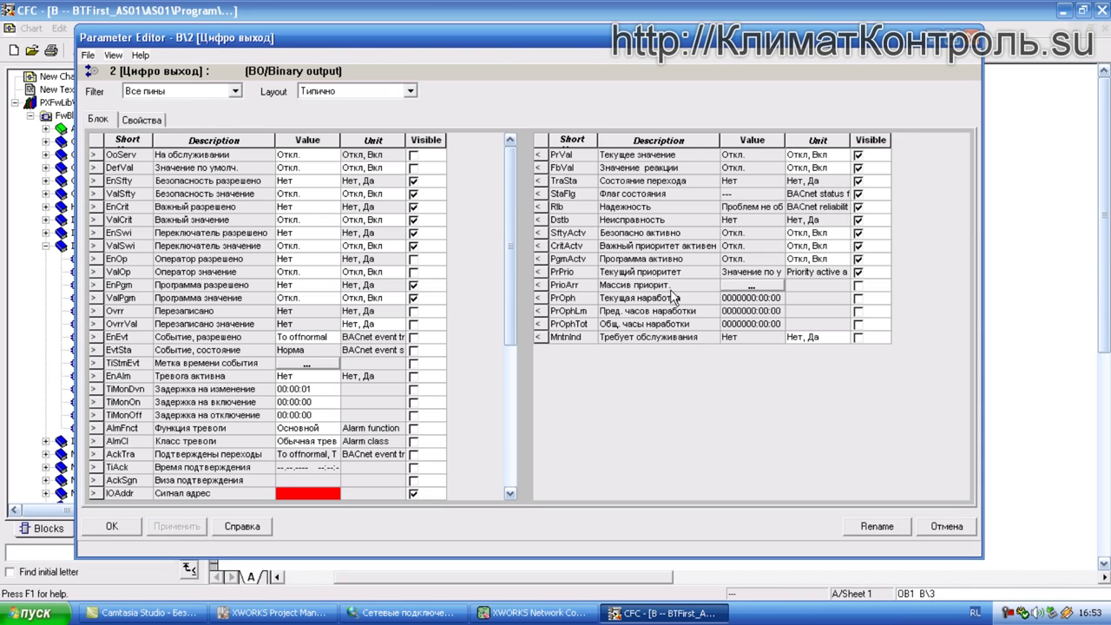
left_click(142, 119)
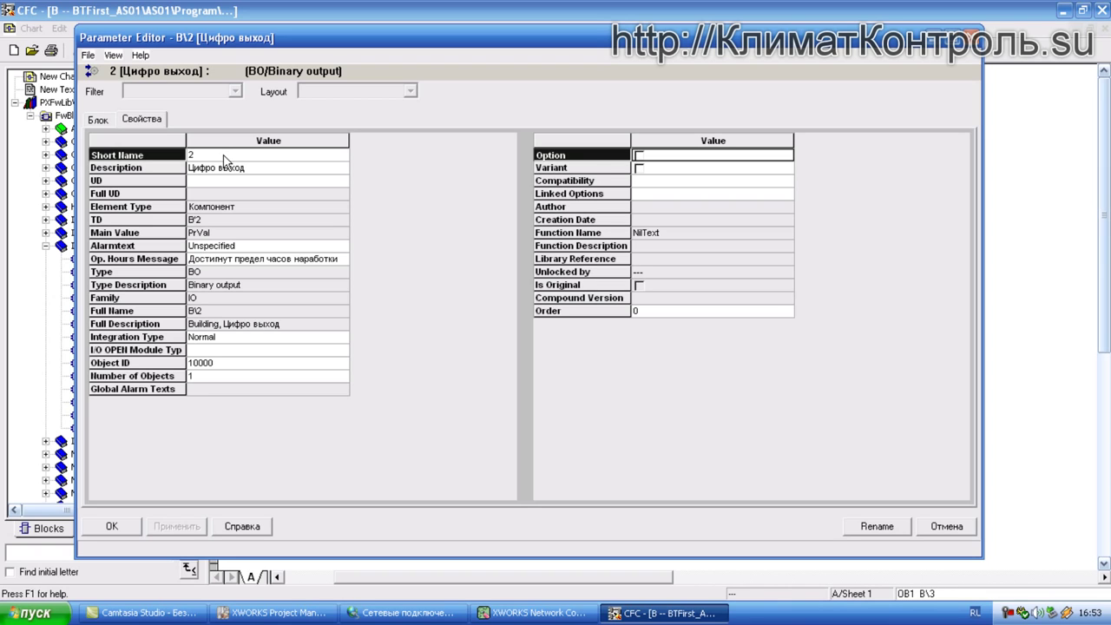
left_click(223, 156)
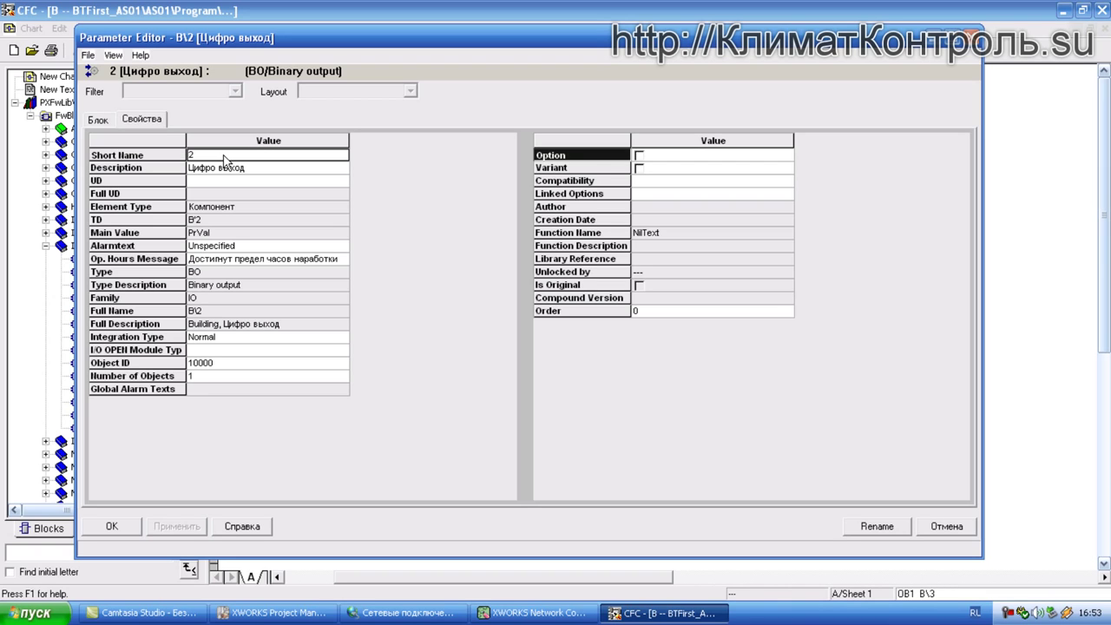
left_click(200, 155)
double_click(199, 155)
key("alt+shift")
type("Cm")
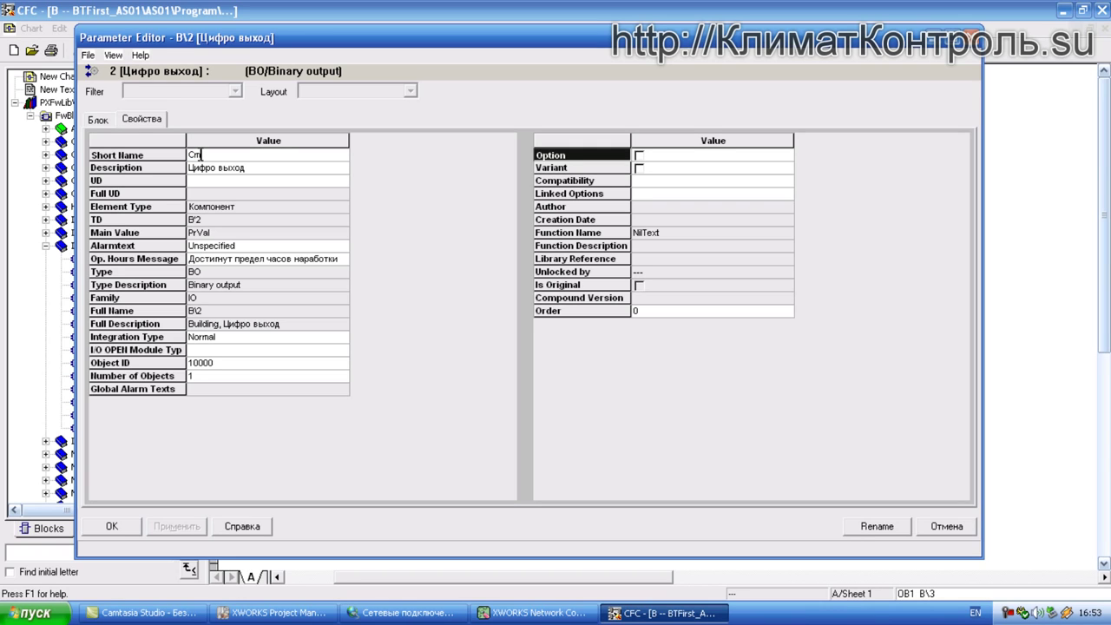
type("dFan")
Set the CmdFan binary output block's description to "Приточный вентилятор" and accept its parameters
left_click(252, 169)
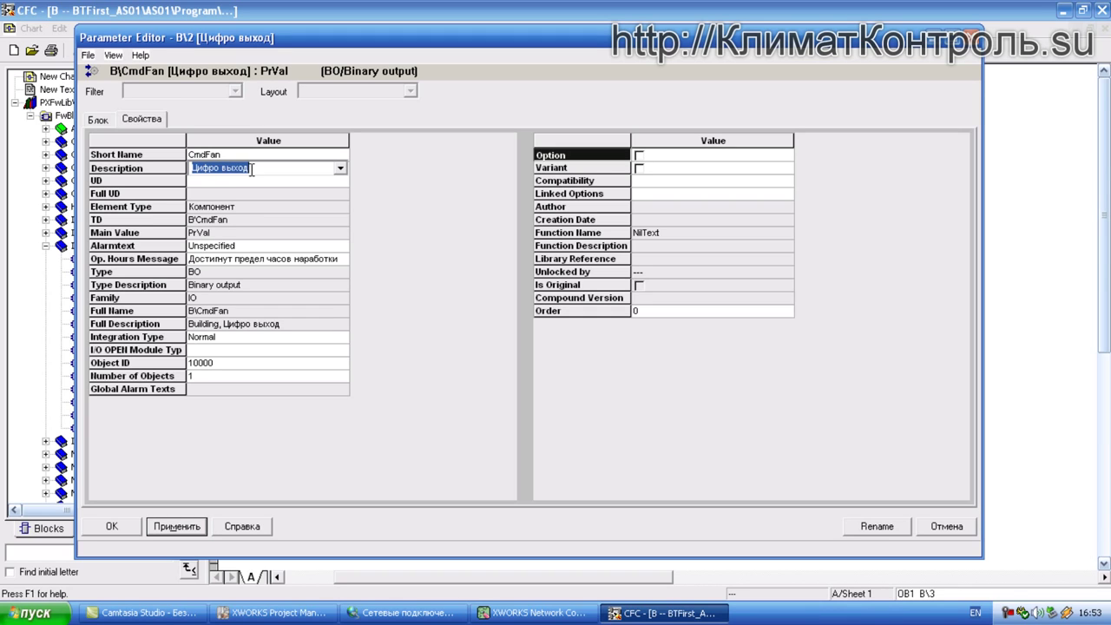
key("alt+shift")
type("Прито")
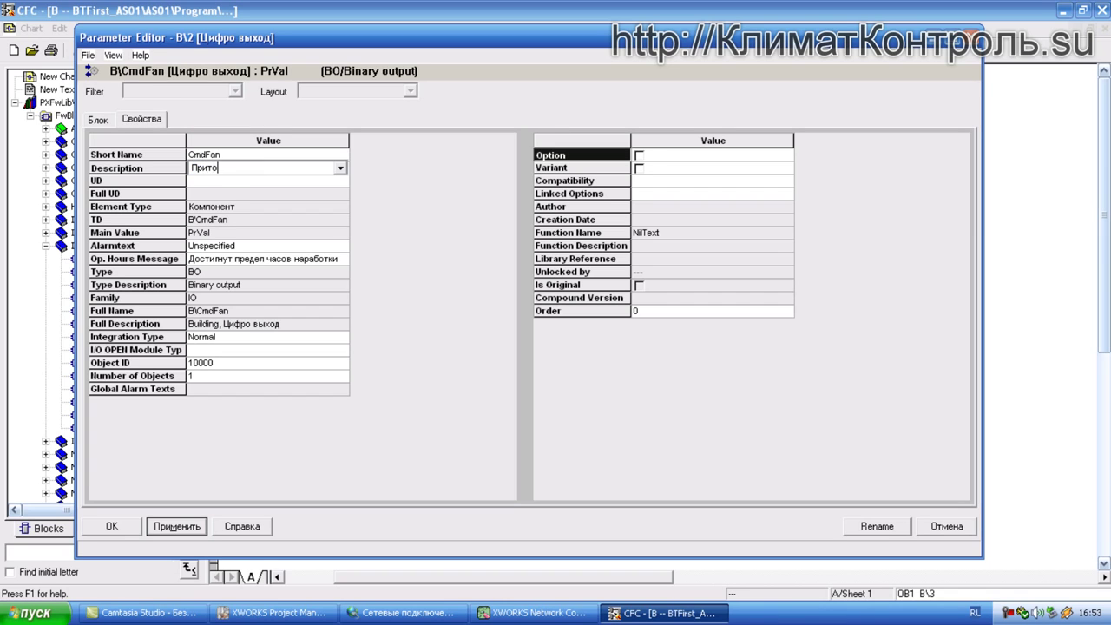
type("чный вентилятор")
left_click(271, 201)
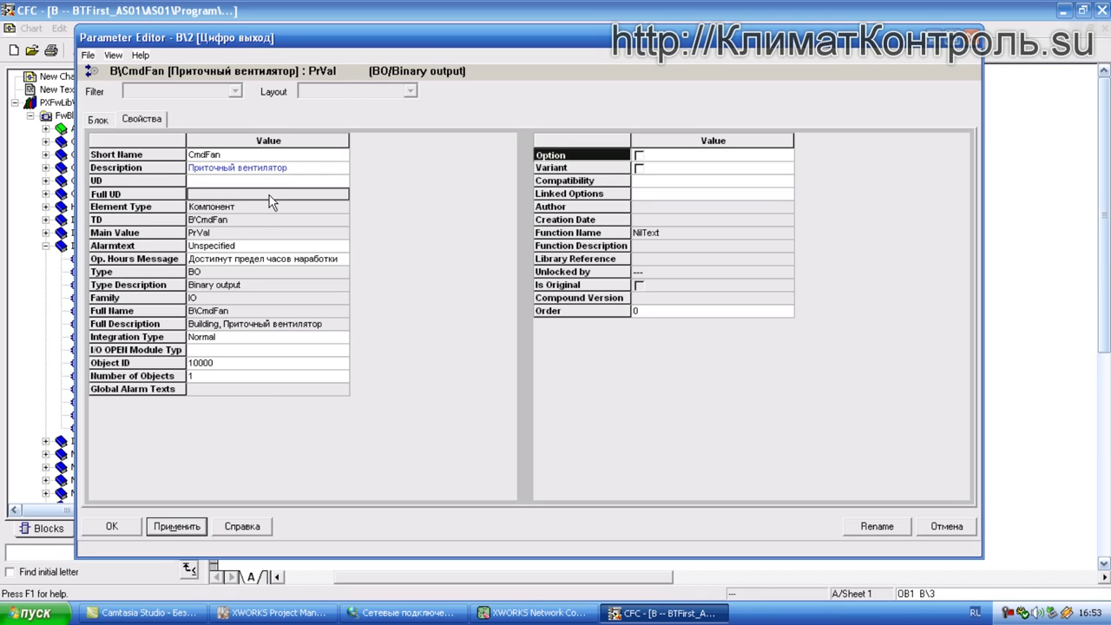
left_click(98, 120)
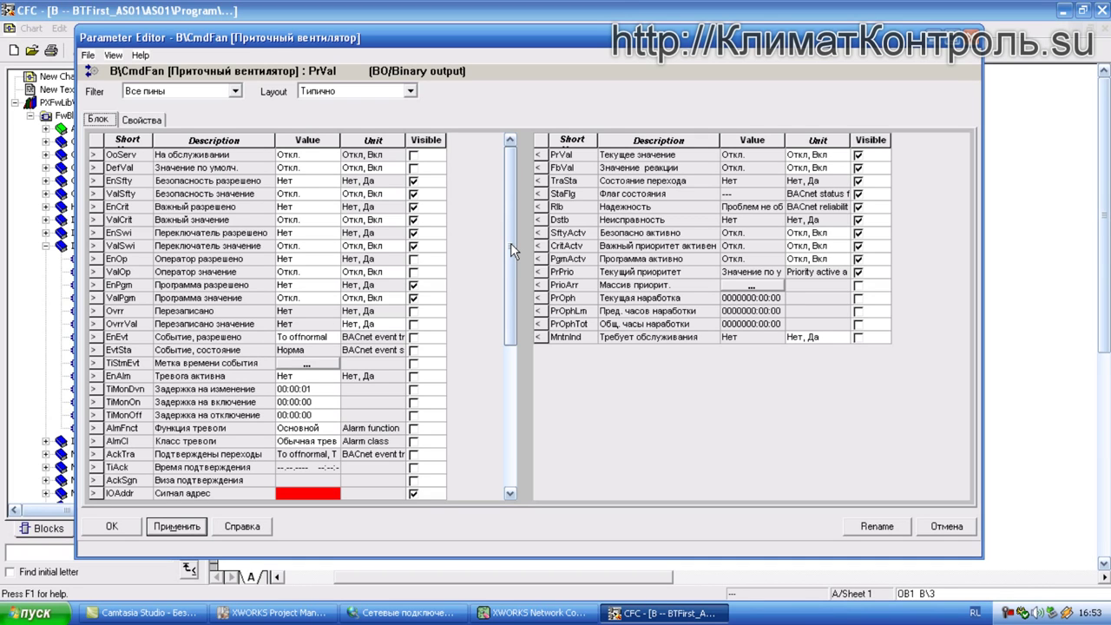
left_click(111, 527)
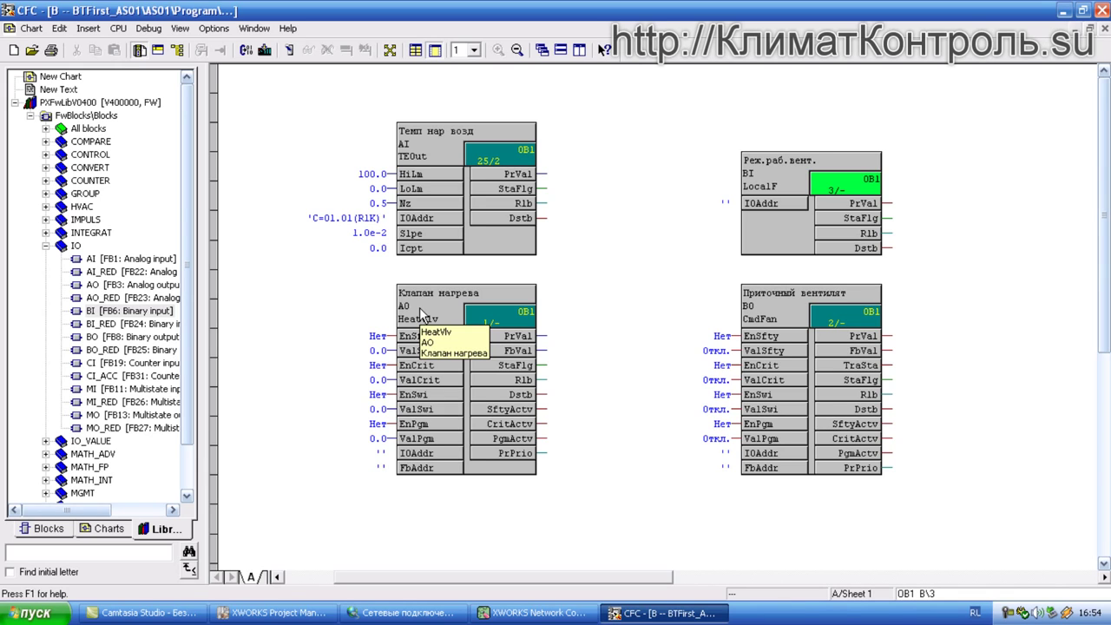
In the LocalF block's I/O address editor, assign subsystem C (PX-Compact) to CmdFan, HeatVlv and LocalF
right_click(786, 228)
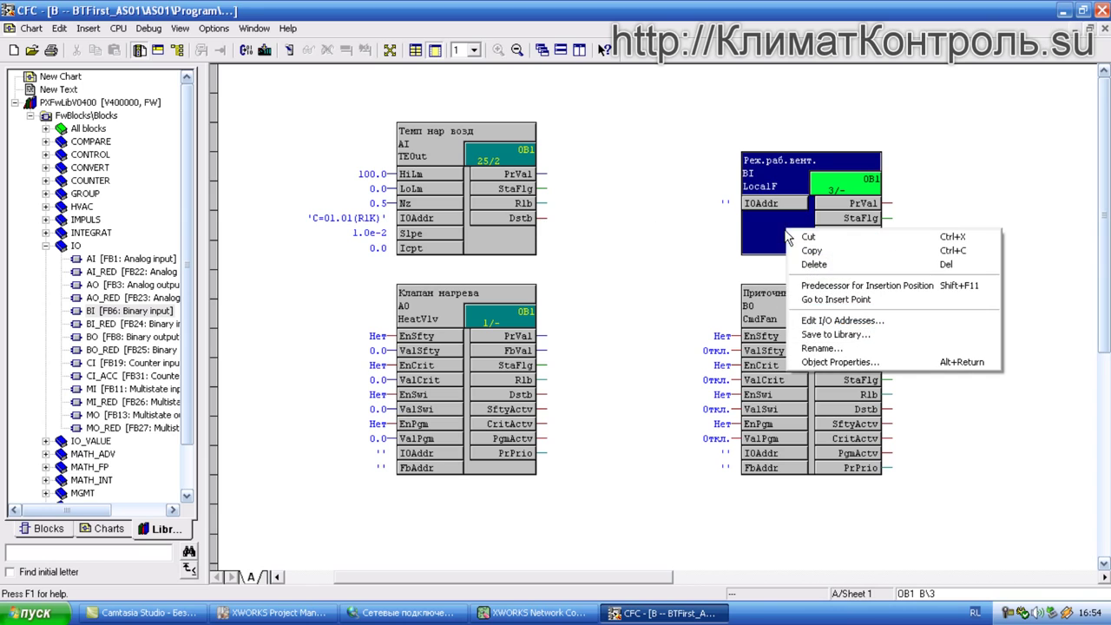
left_click(843, 323)
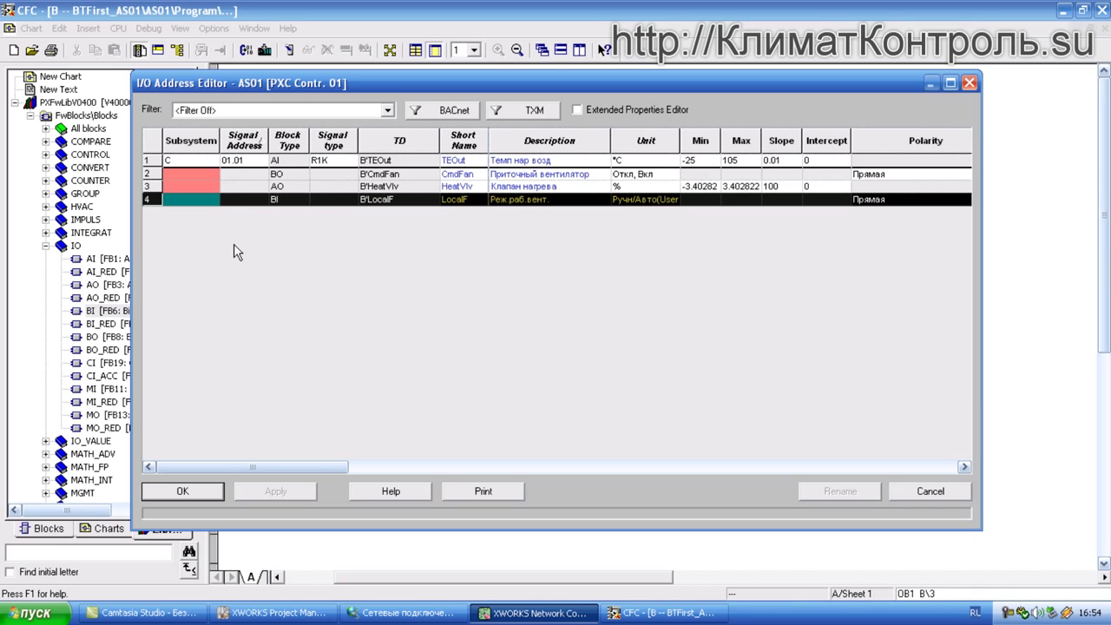
left_click(193, 173)
left_click(209, 174)
left_click(202, 201)
left_click(202, 187)
left_click(204, 209)
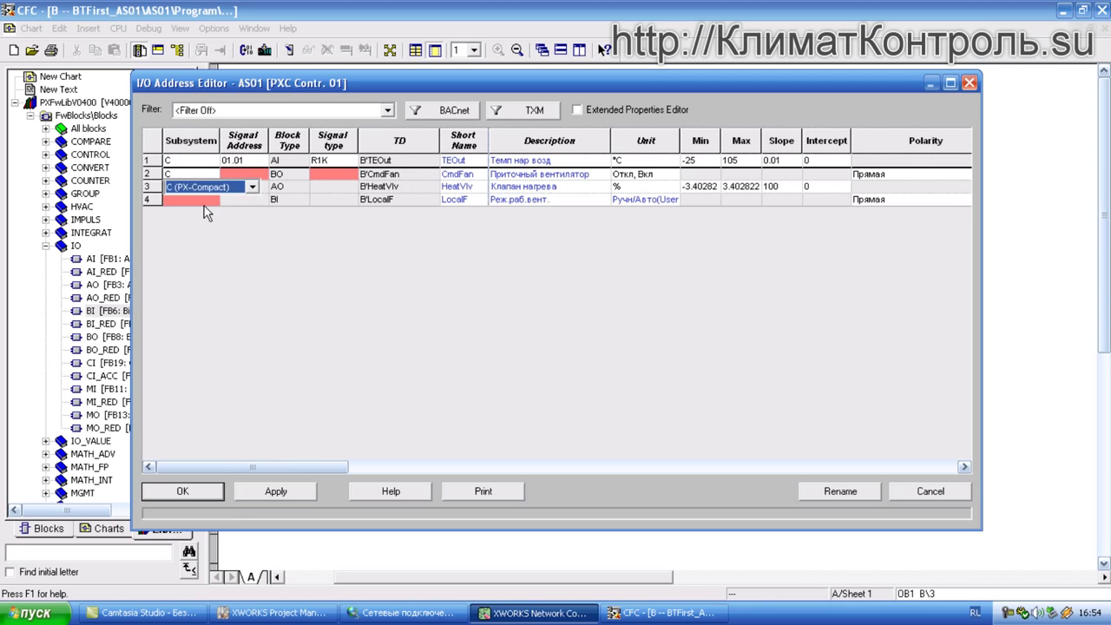
left_click(202, 201)
left_click(210, 201)
left_click(208, 227)
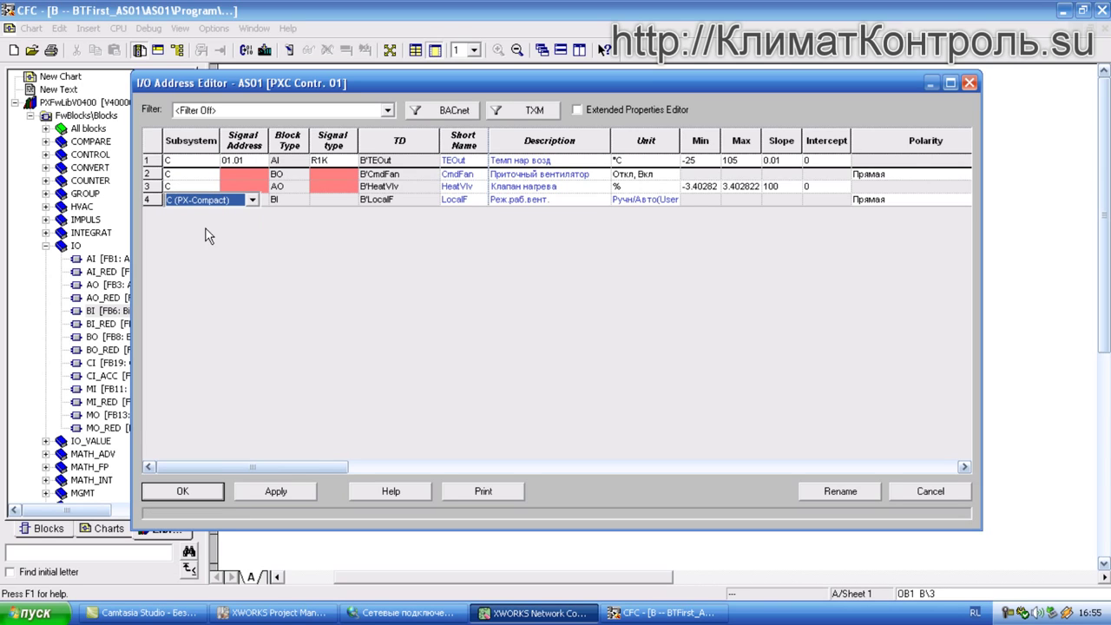
left_click(282, 203)
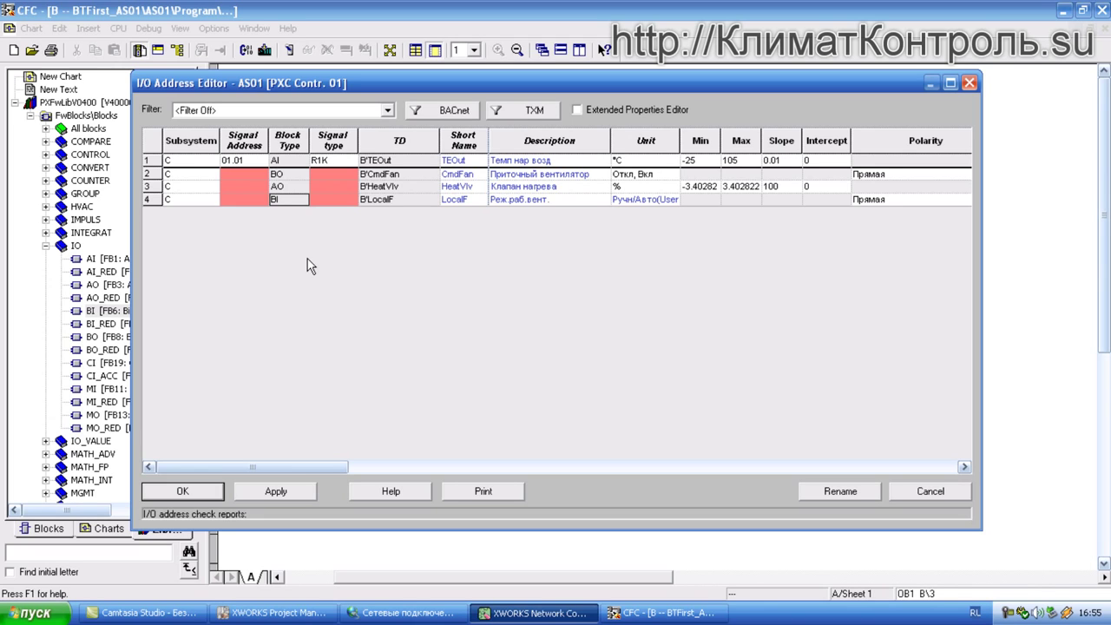
Enter the signal addresses 05.01 for CmdFan, 04.01 for HeatVlv and 03.01 for LocalF
left_click(242, 174)
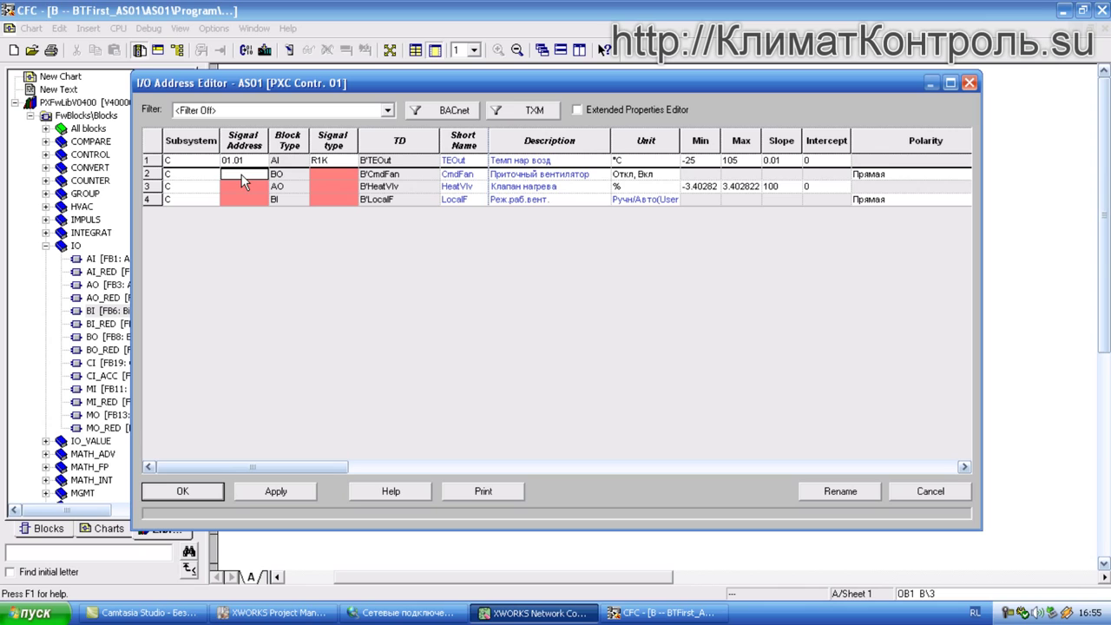
type("05.01")
left_click(246, 189)
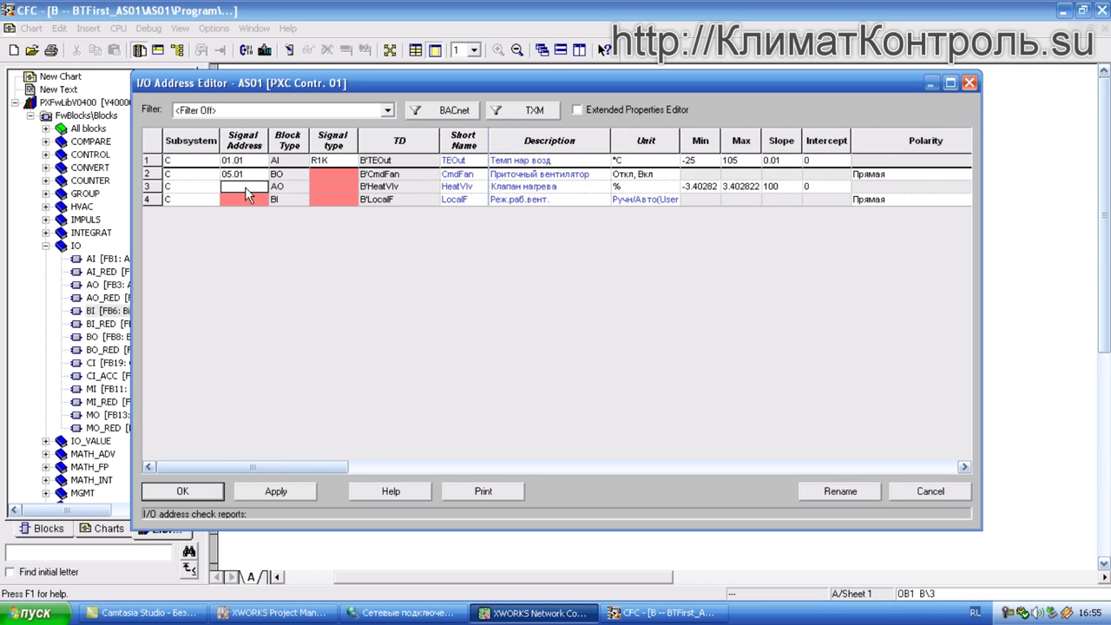
type("04.01")
left_click(243, 199)
type("03.01")
Set the signal types to Q250 for CmdFan, Y10S for HeatVlv and D20 for LocalF, and apply the I/O addresses
left_click(253, 173)
left_click(347, 176)
left_click(350, 178)
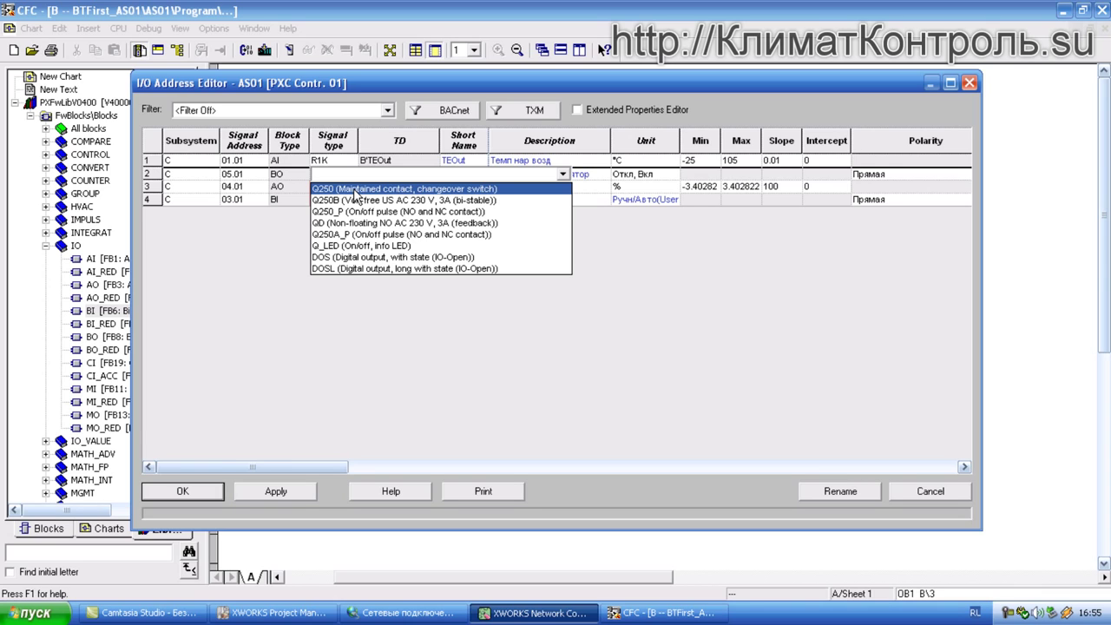
left_click(354, 190)
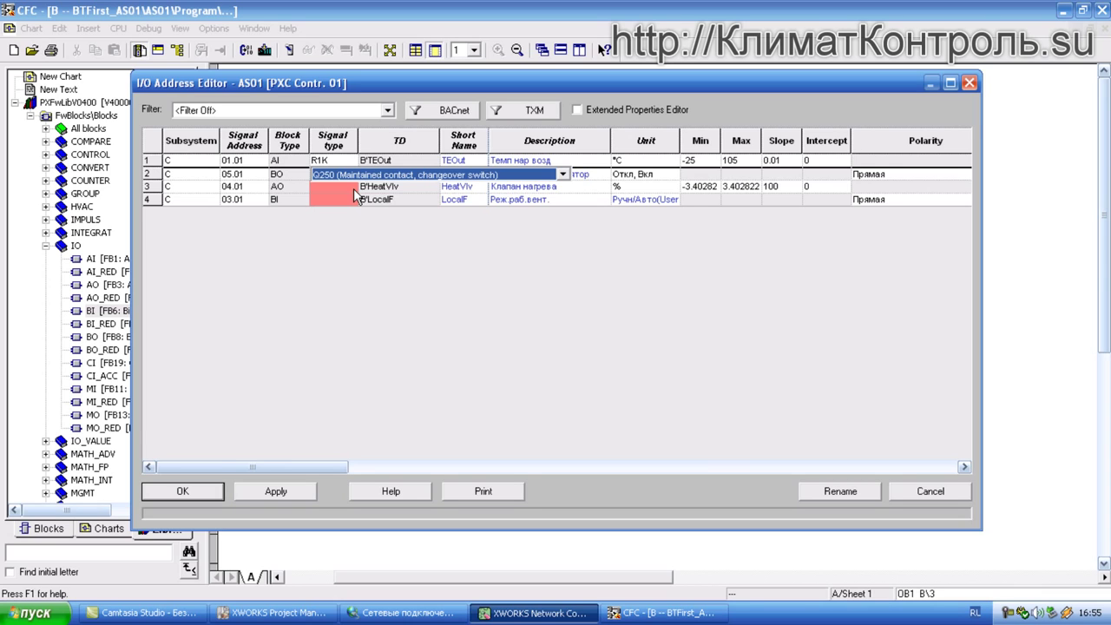
left_click(413, 204)
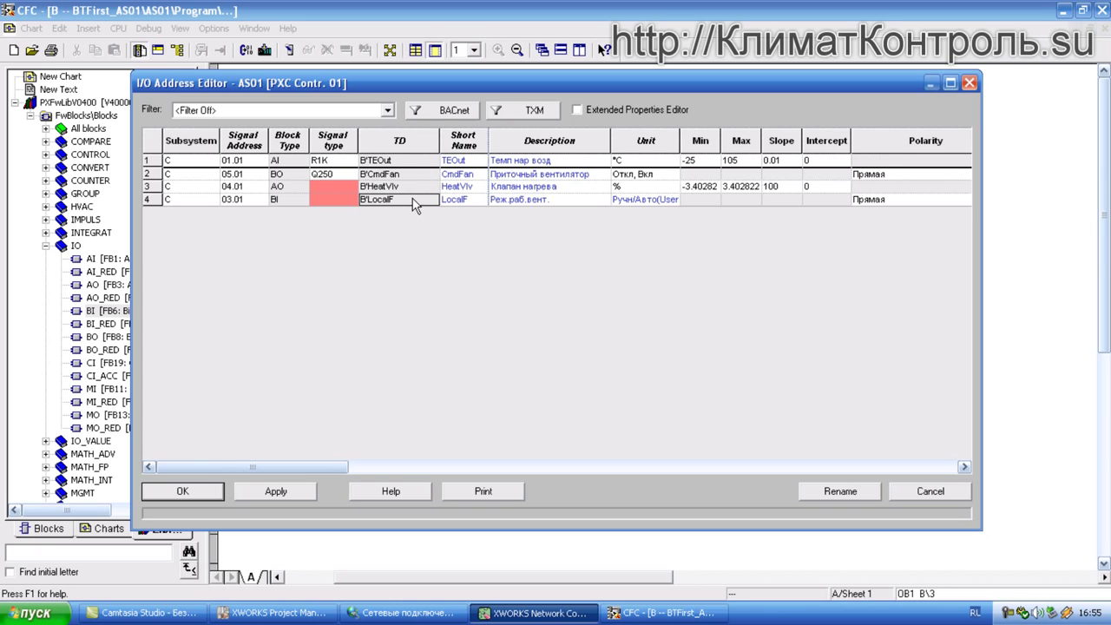
left_click(351, 192)
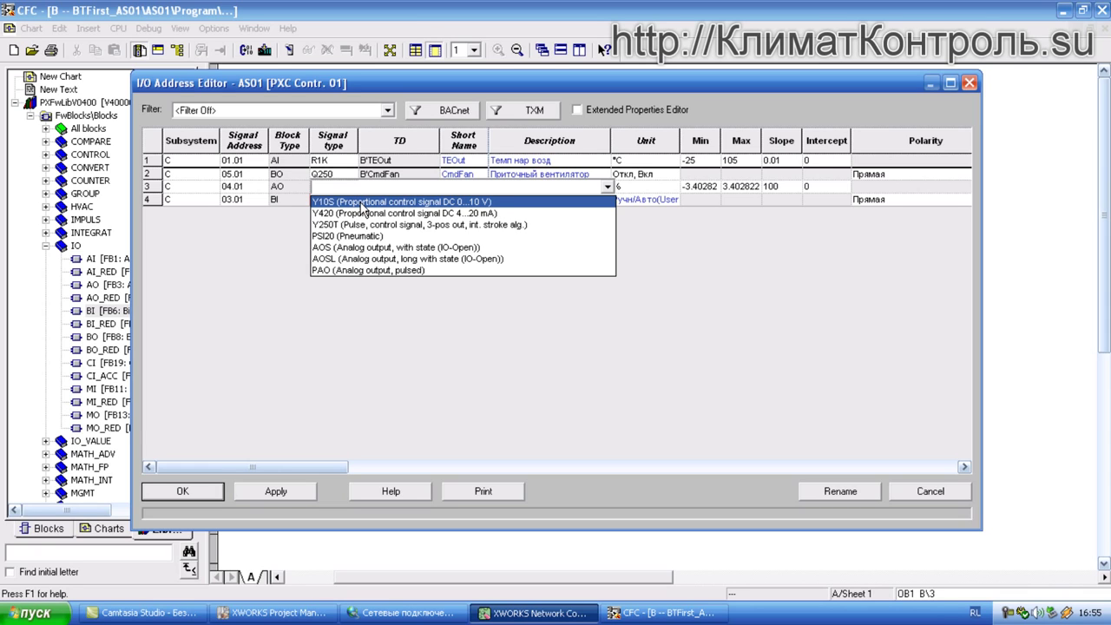
left_click(361, 203)
left_click(352, 201)
left_click(351, 200)
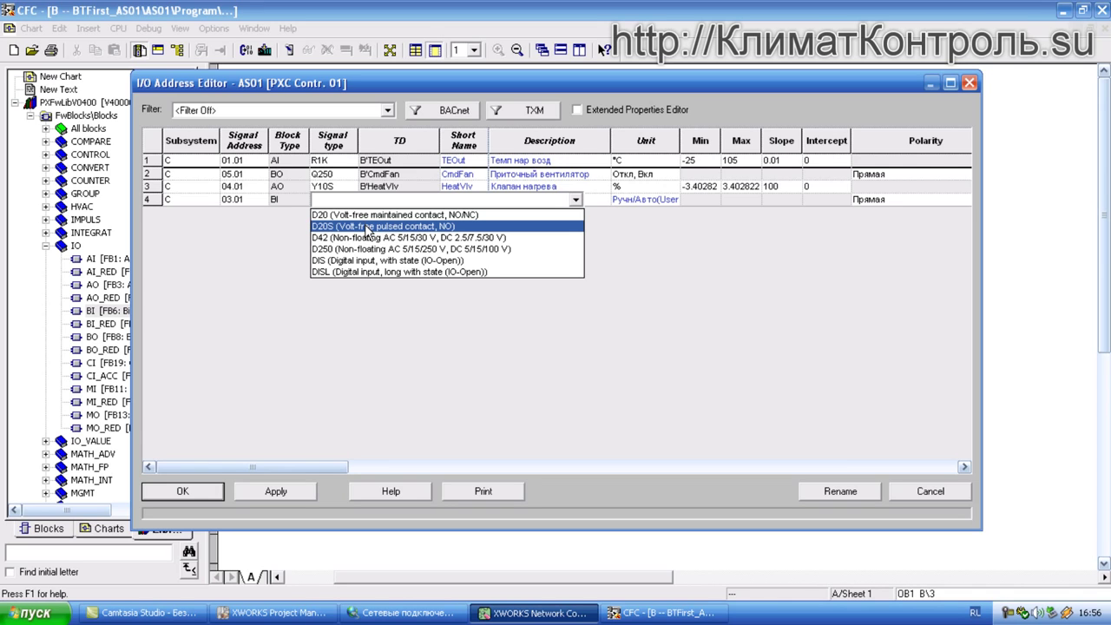
left_click(366, 216)
left_click(389, 187)
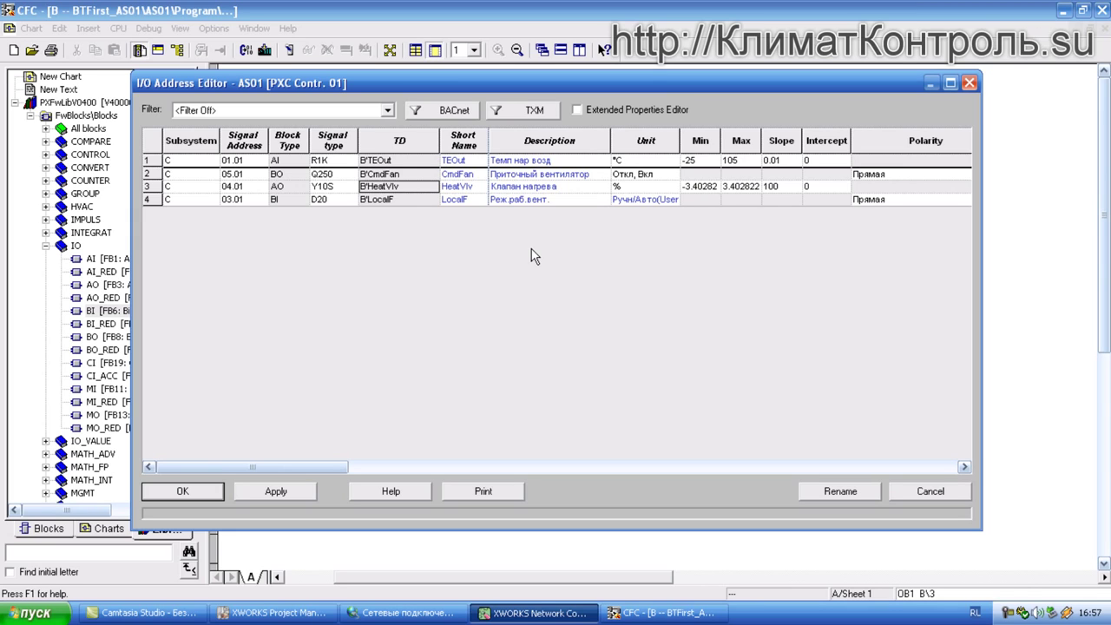
left_click(276, 492)
left_click(185, 493)
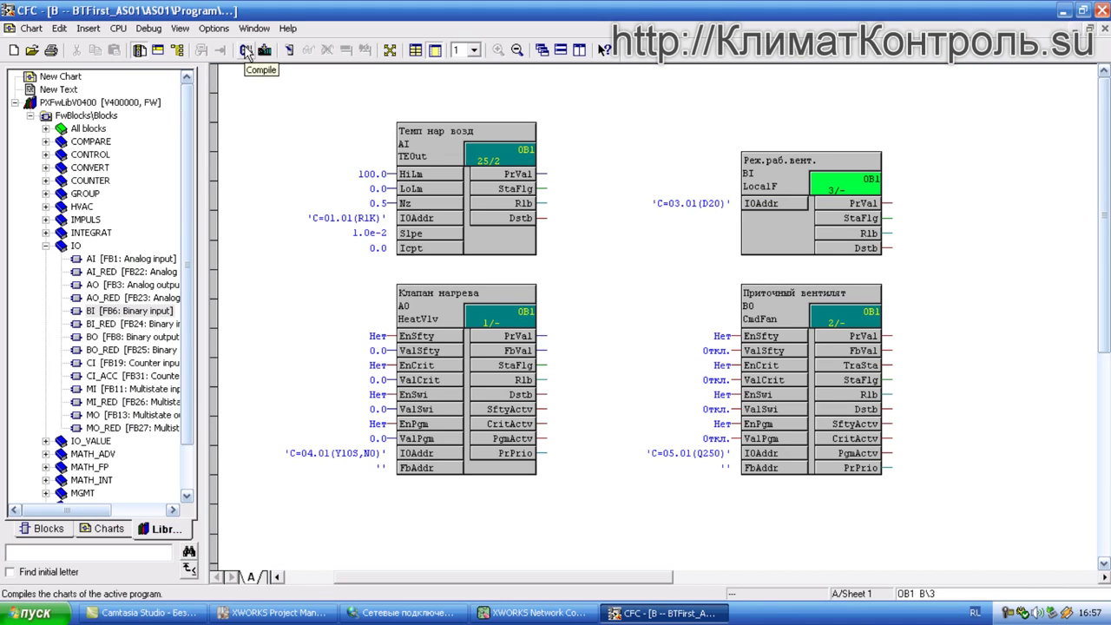
Compile the chart program with the changes only option
left_click(244, 50)
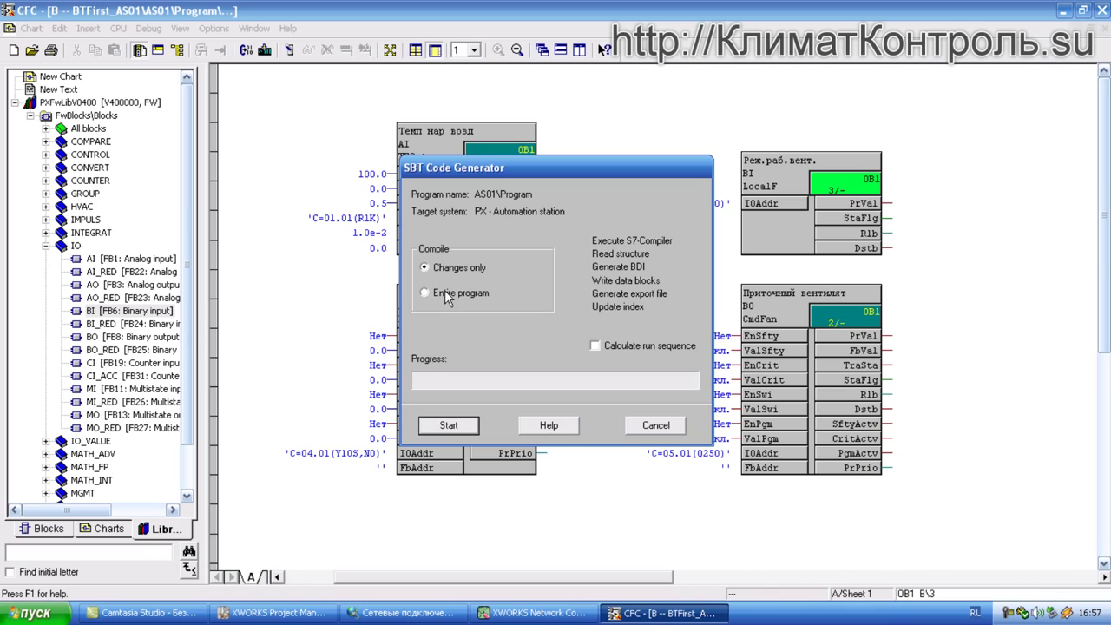
left_click(449, 425)
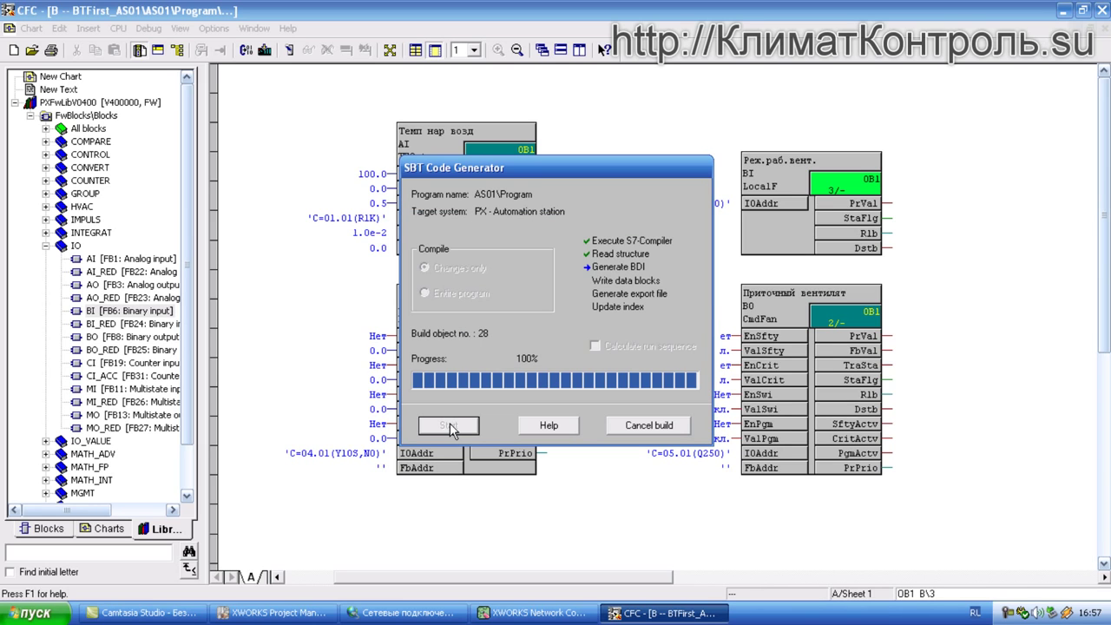
left_click(377, 469)
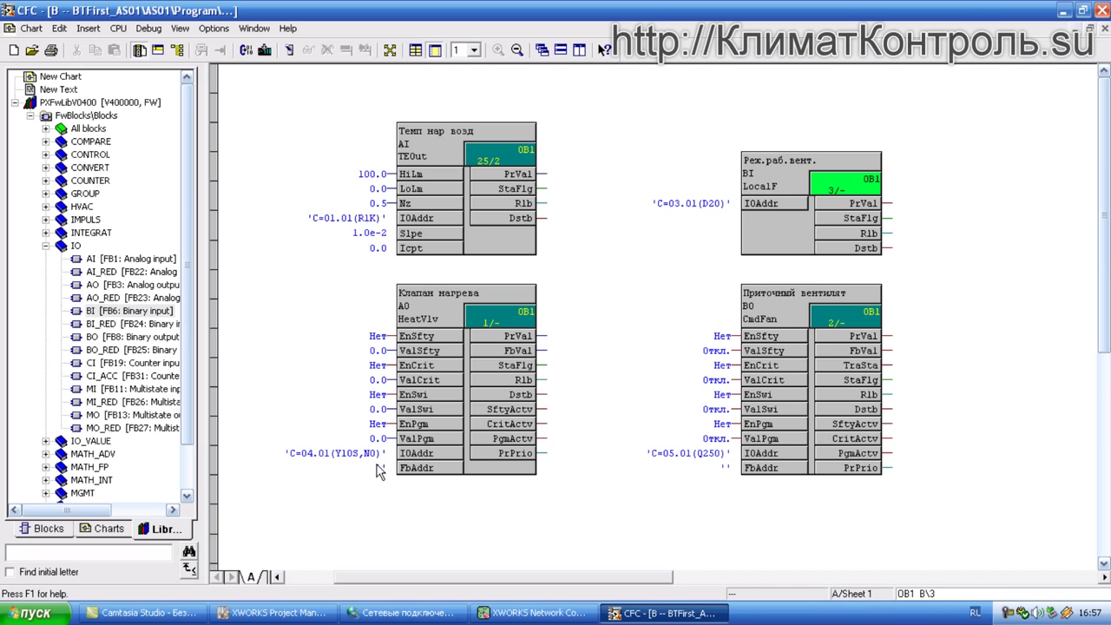
Download the compiled program to the controller, loading changes only
left_click(265, 51)
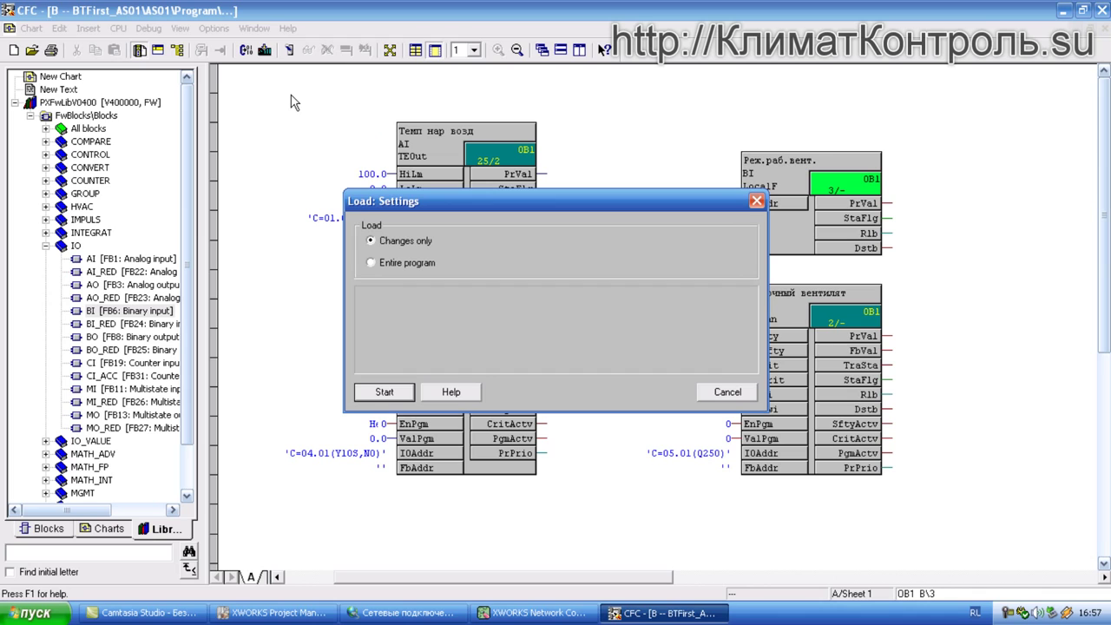
left_click(384, 390)
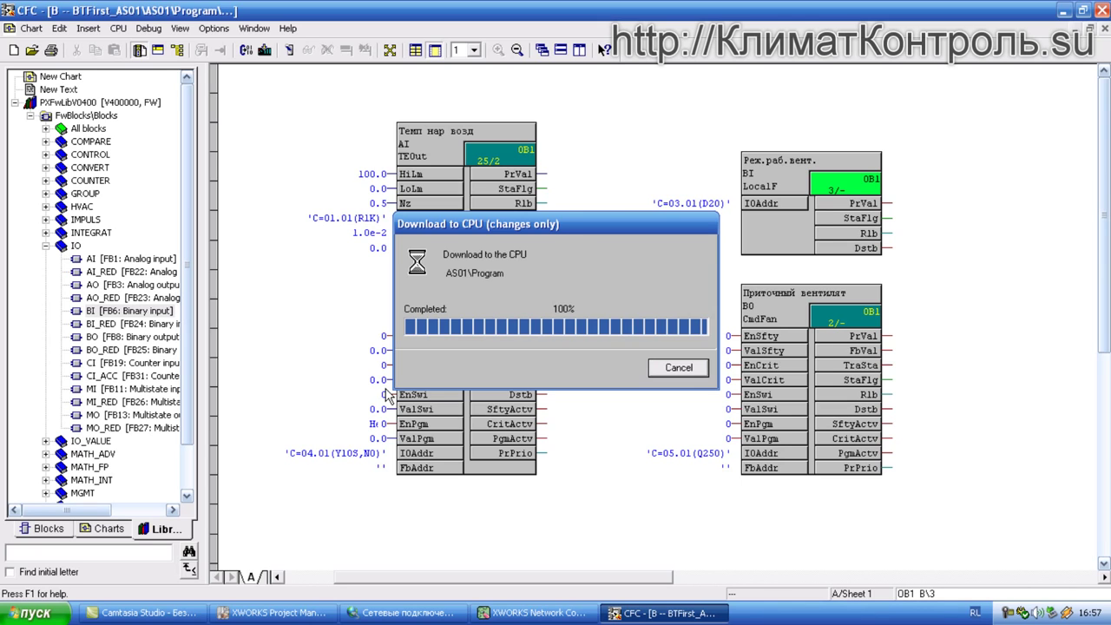
left_click(376, 469)
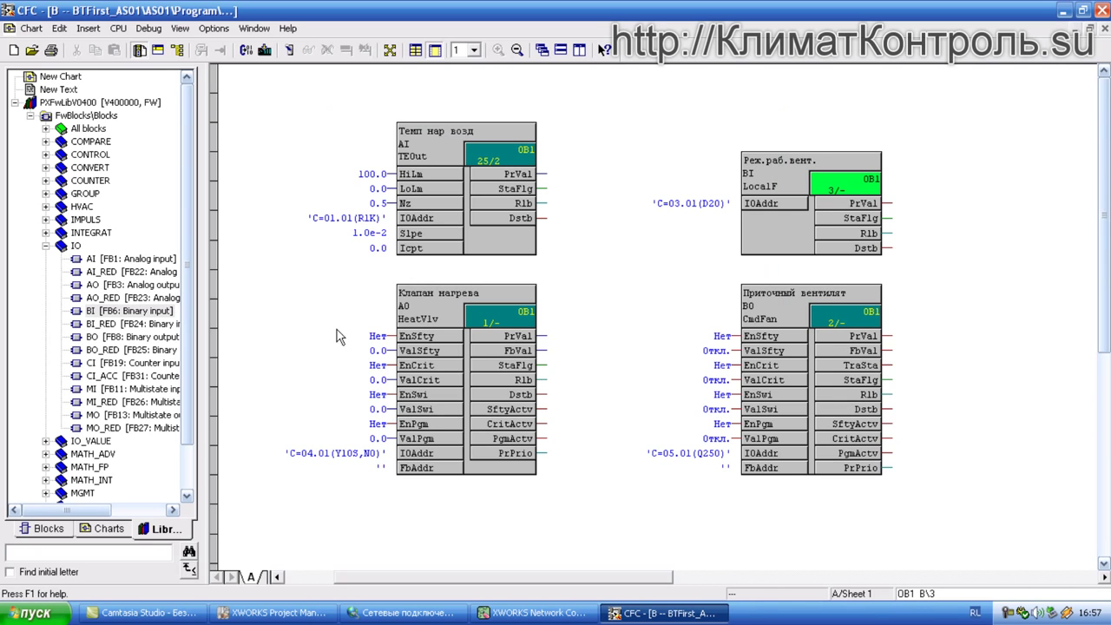
Monitor the live values of the TEOut and HeatVlv blocks in online test mode, and return the chart to offline
left_click(290, 50)
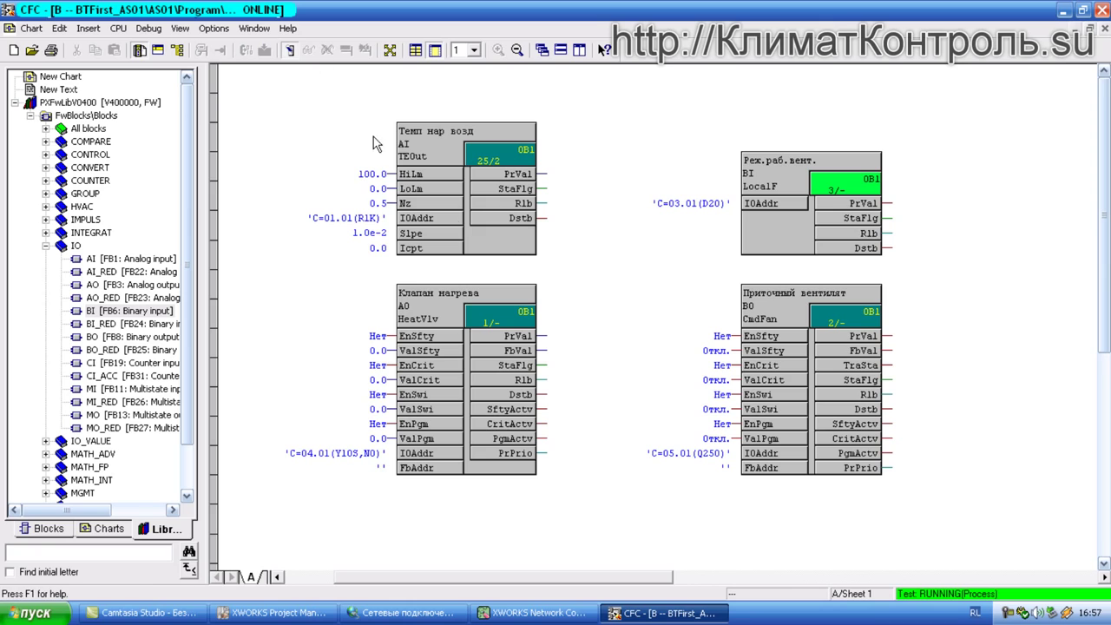
left_click(495, 250)
left_click(309, 50)
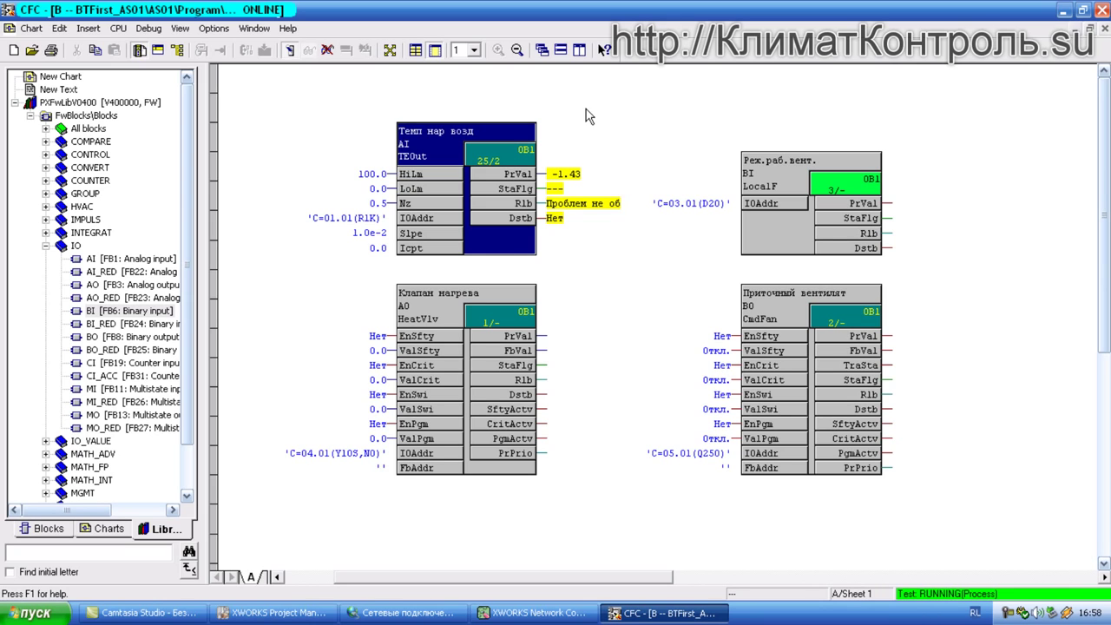
left_click(443, 308)
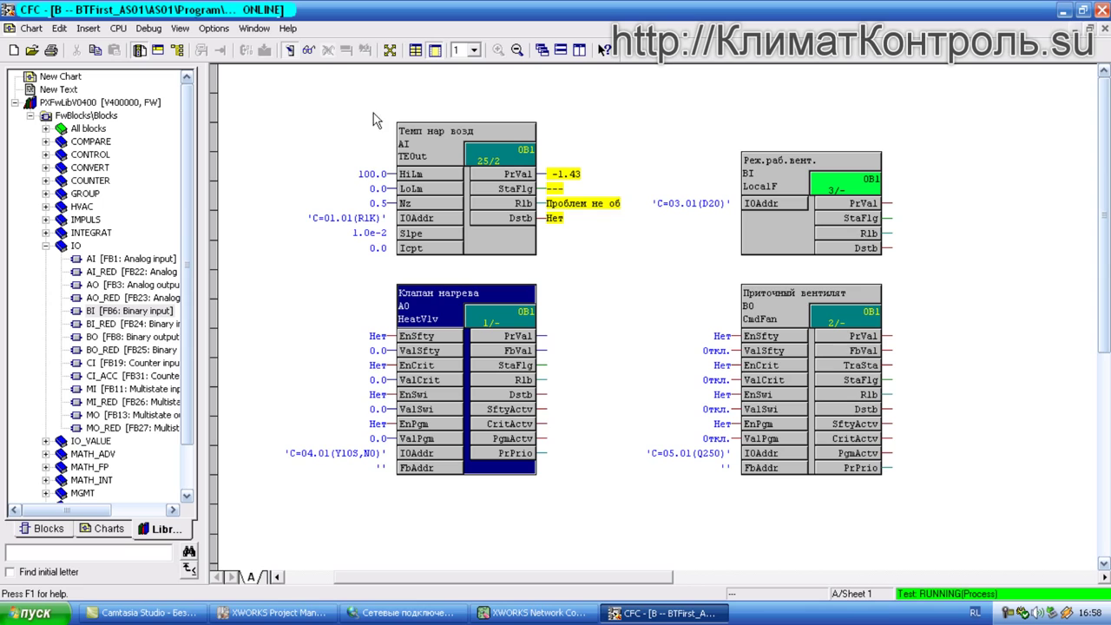
left_click(311, 52)
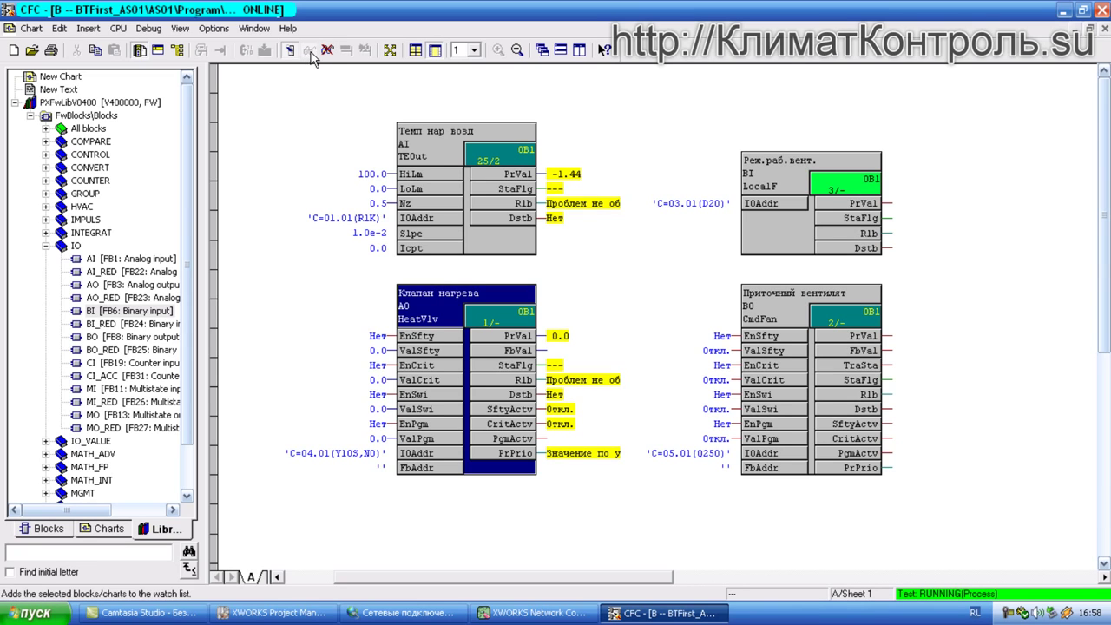
left_click(290, 51)
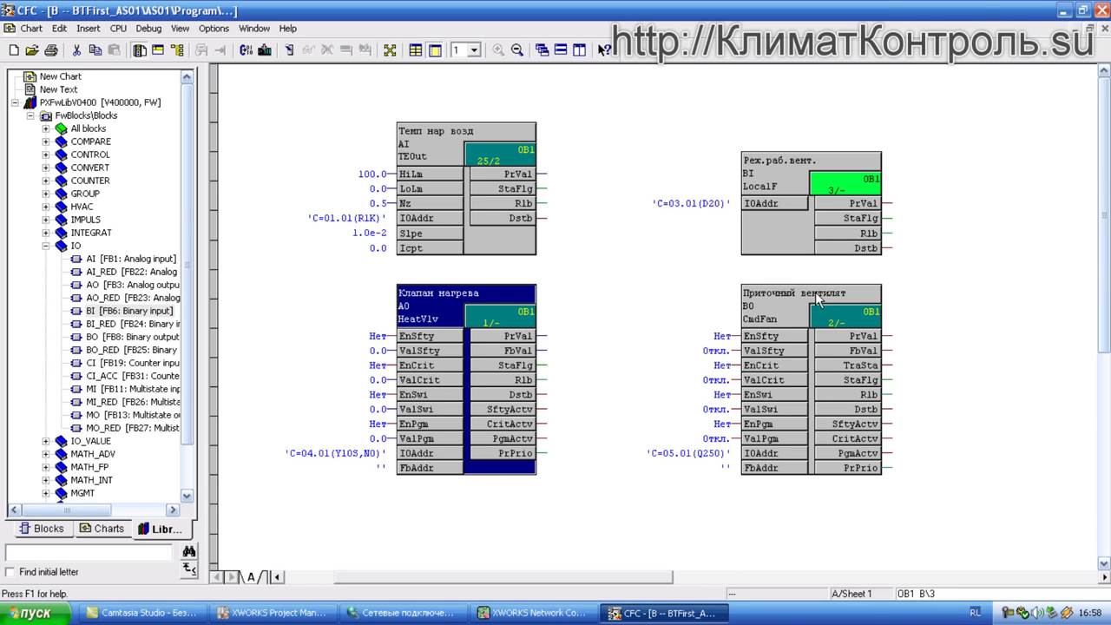
Move the LocalF and CmdFan blocks farther away from the analog blocks to free space between them
left_click_drag(575, 577, 690, 579)
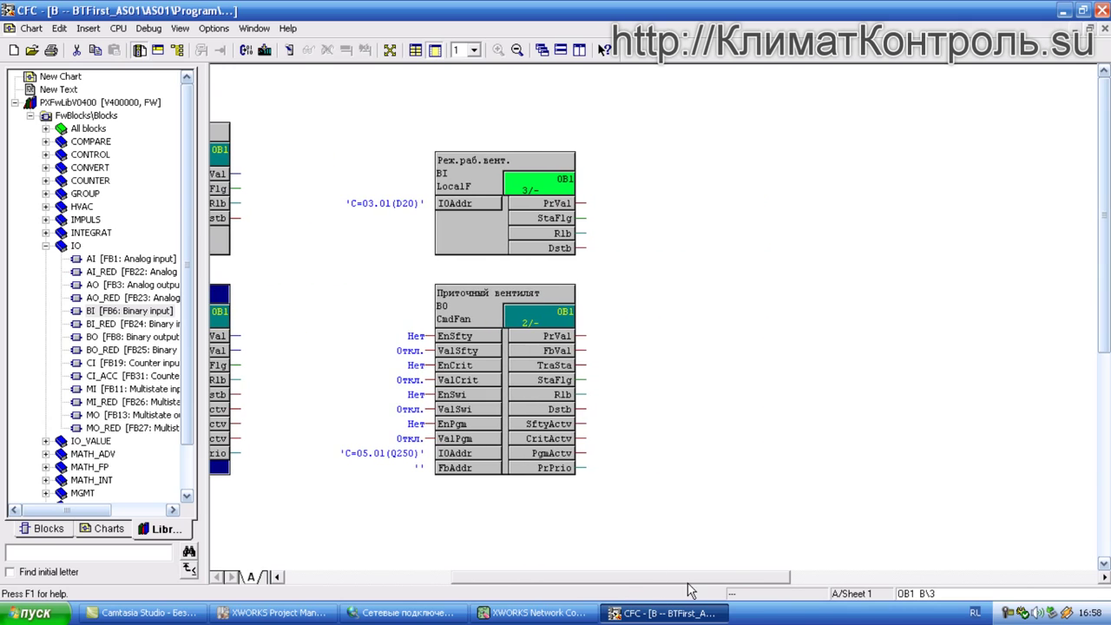
left_click_drag(458, 186, 868, 142)
left_click_drag(483, 313, 873, 296)
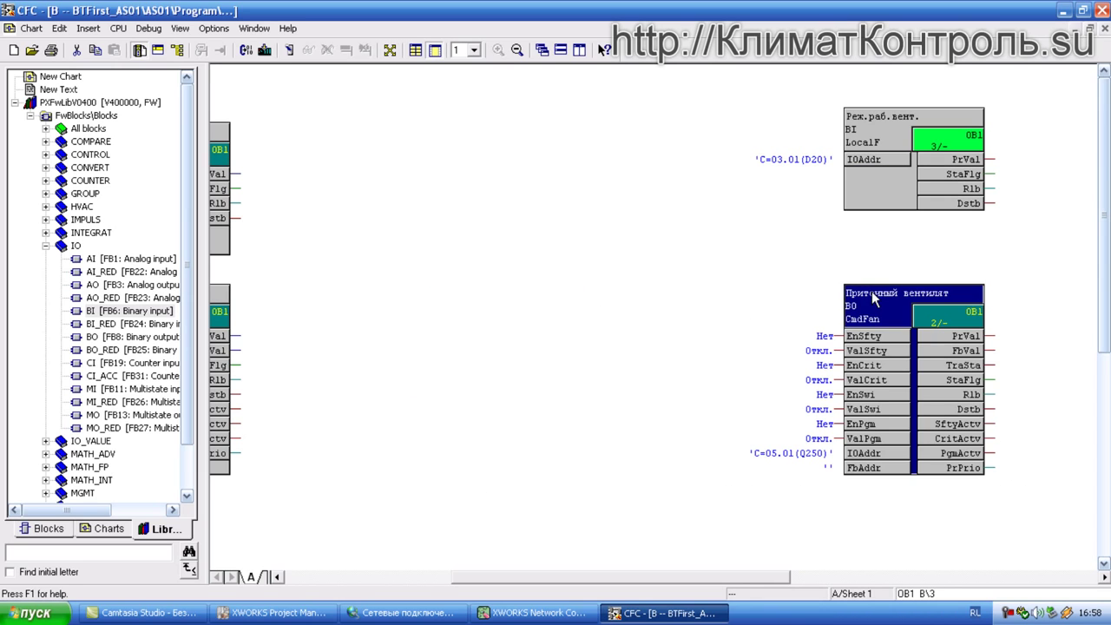
left_click(639, 331)
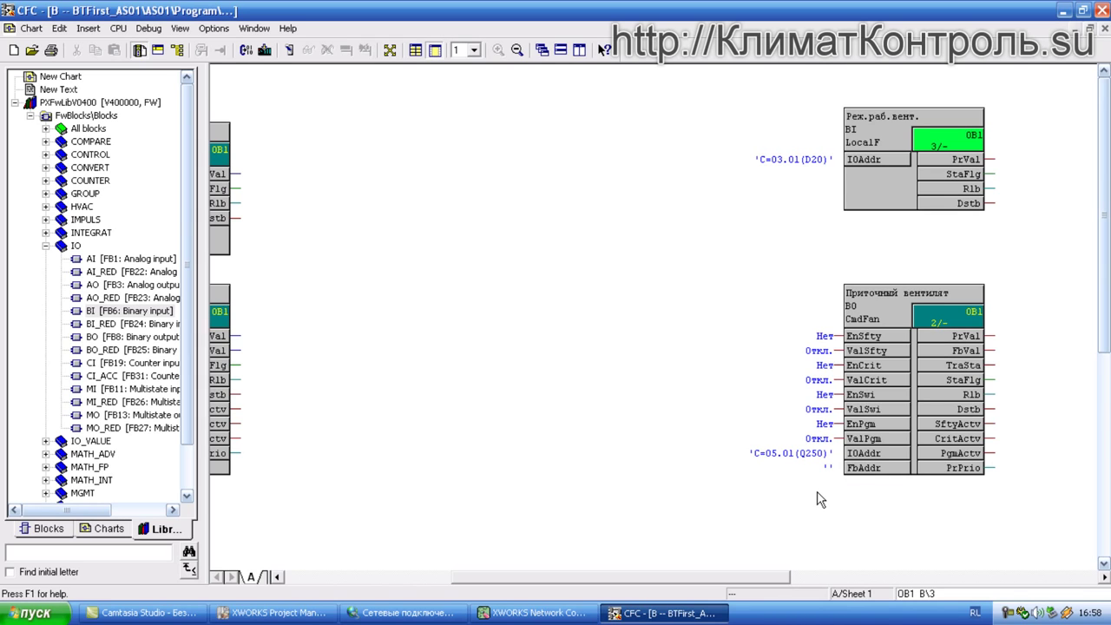
Set the safety enable parameter EnSfty of the CmdFan block to Да
left_click_drag(673, 576, 613, 588)
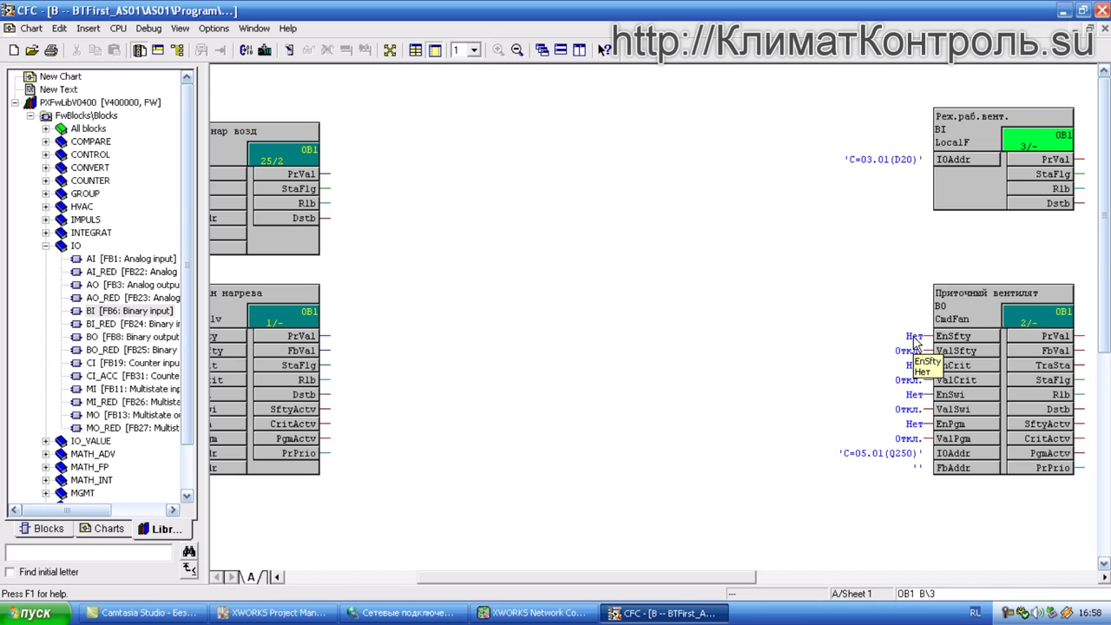
left_click(978, 318)
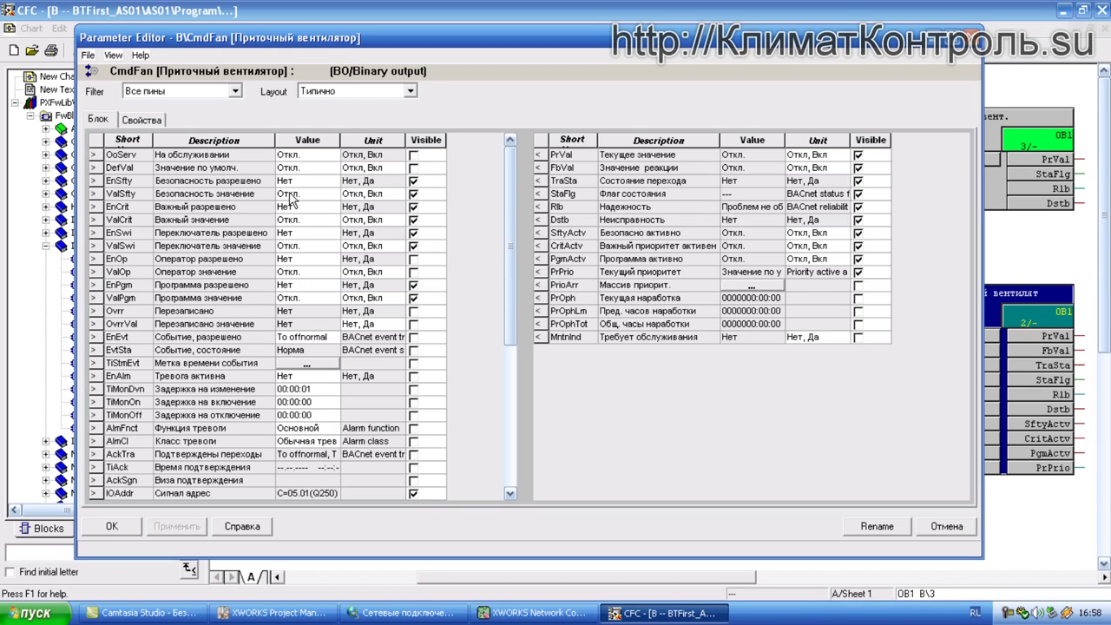
left_click(334, 183)
left_click(333, 181)
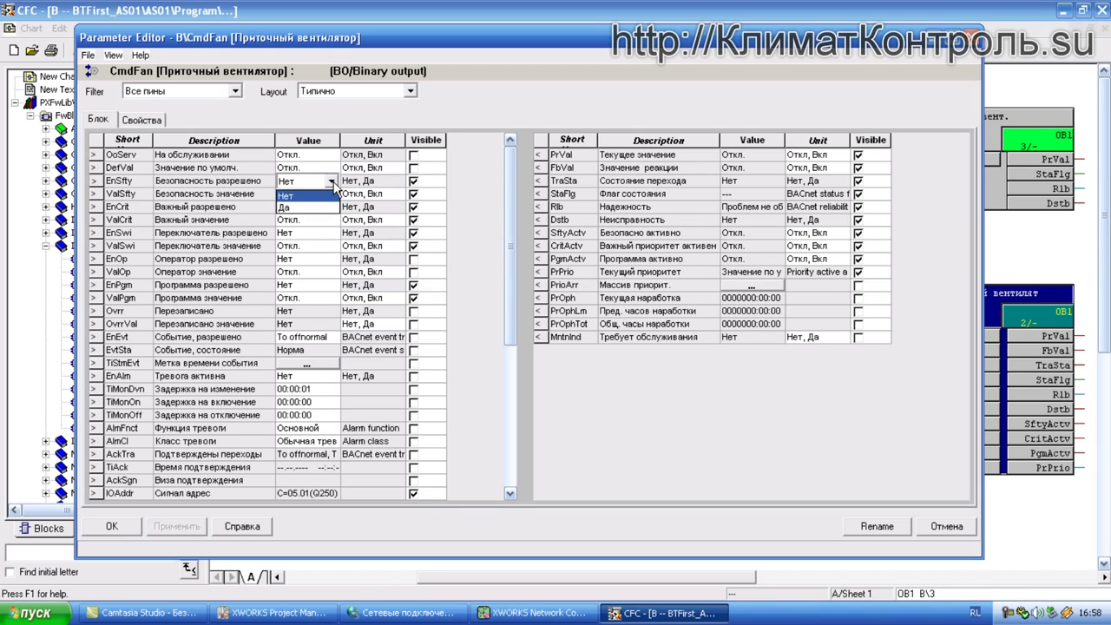
left_click(326, 206)
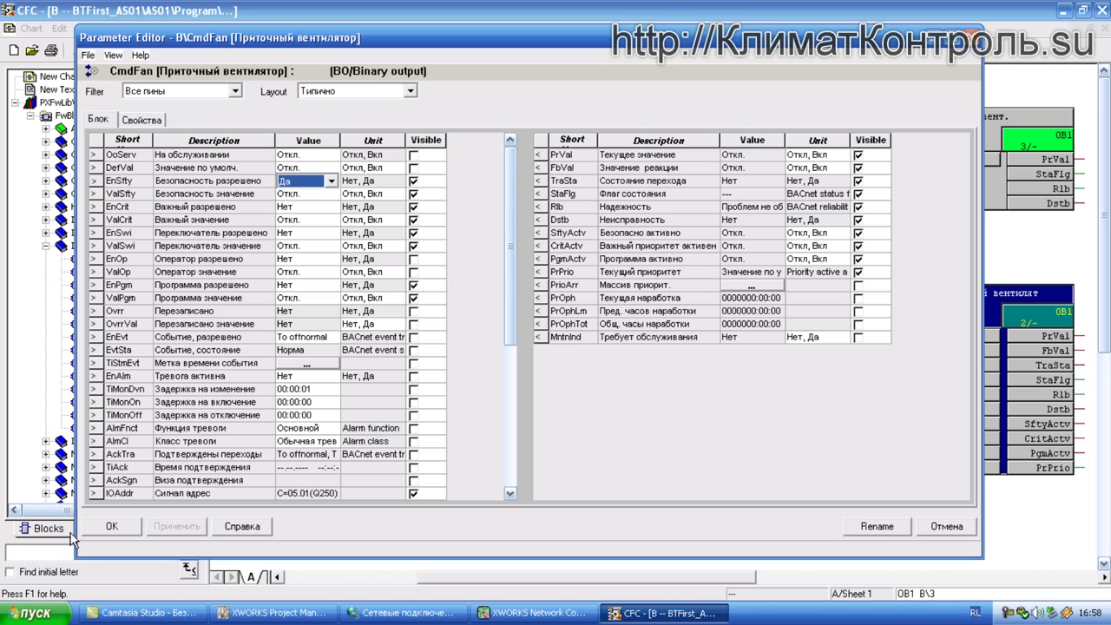
left_click(106, 528)
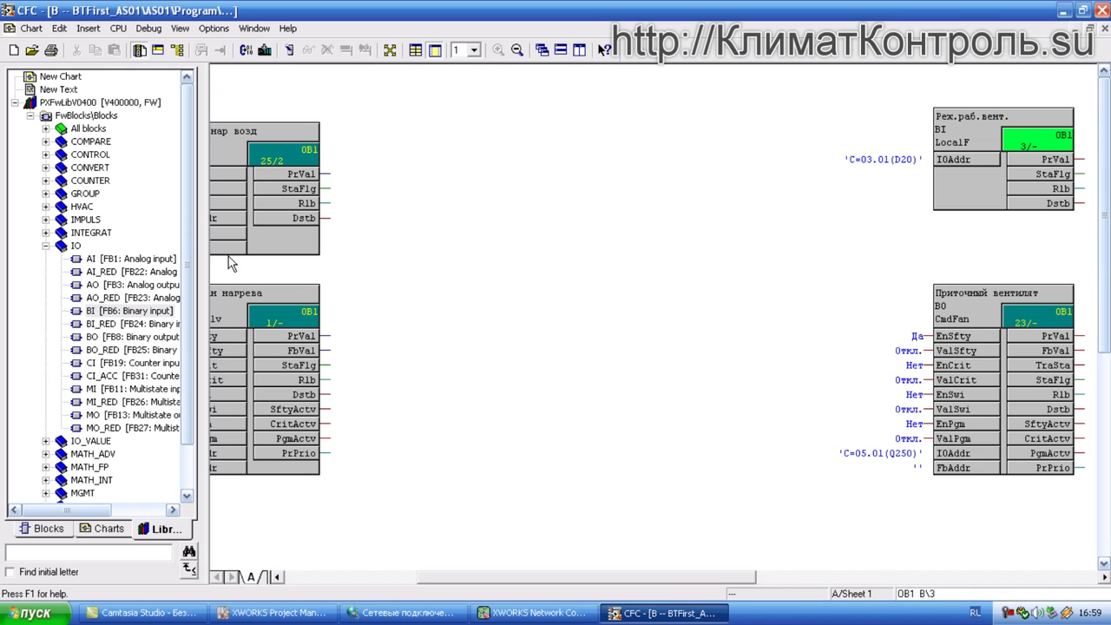
Move the LocalF block closer to the analog blocks and connect its PrVal output to the ValSfty input of CmdFan
left_click_drag(968, 189, 672, 181)
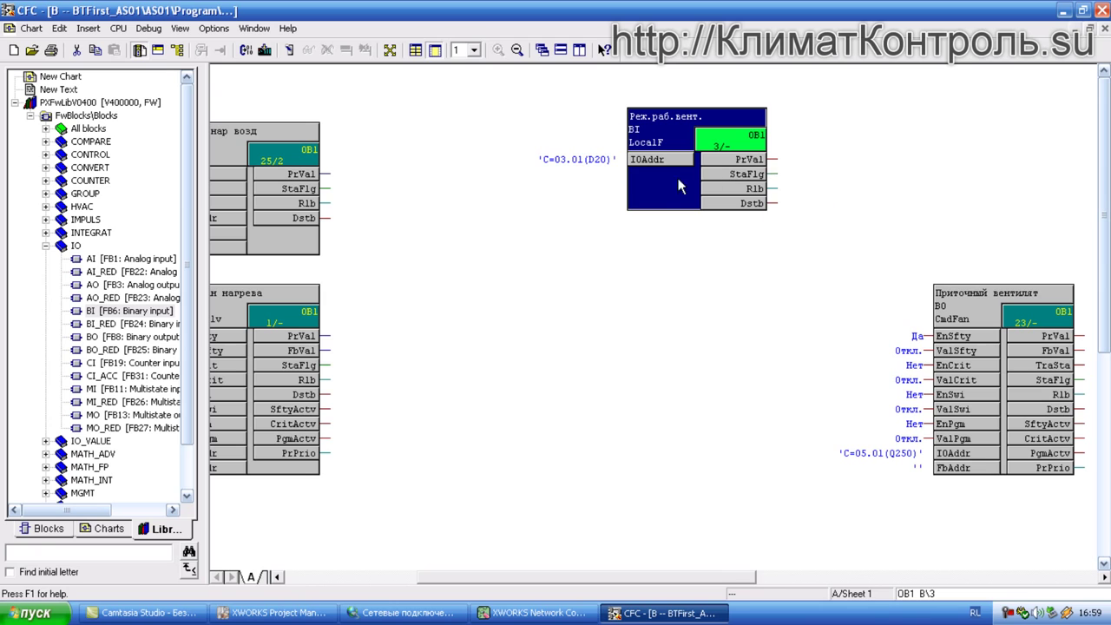
double_click(684, 144)
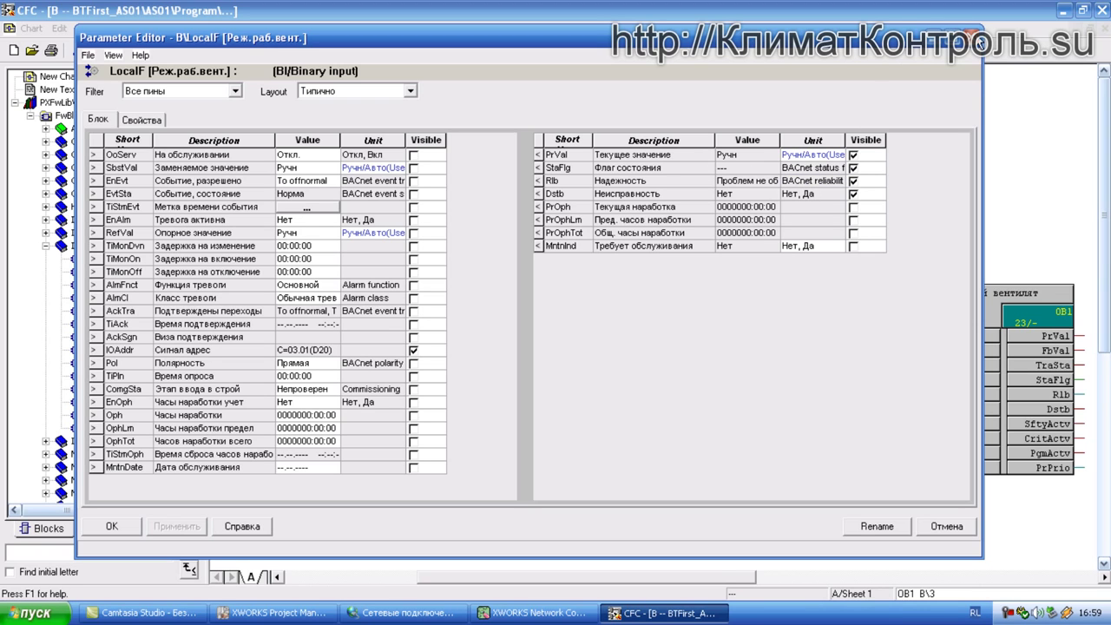
left_click(973, 37)
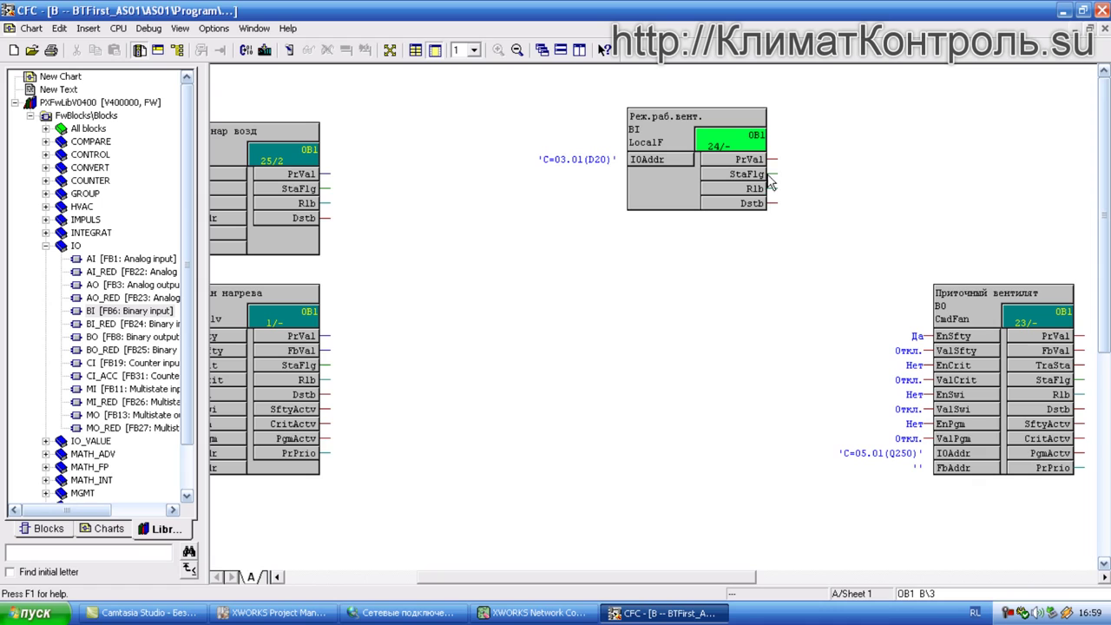
left_click_drag(764, 160, 949, 354)
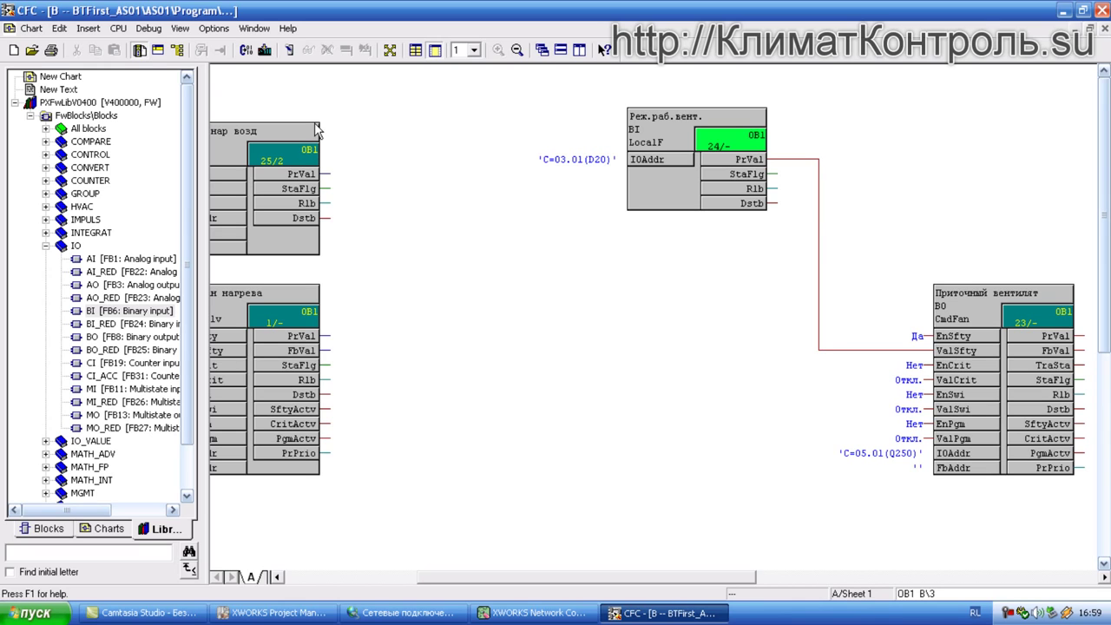
Download the changed program to the controller as a delta compile load and close the log
left_click(248, 50)
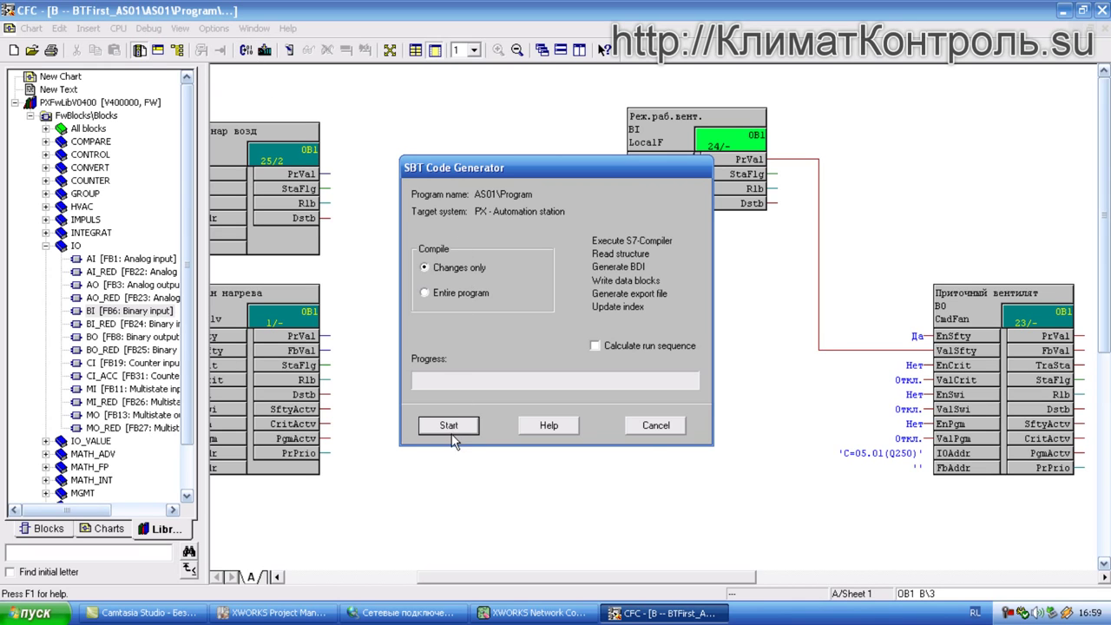
left_click(655, 426)
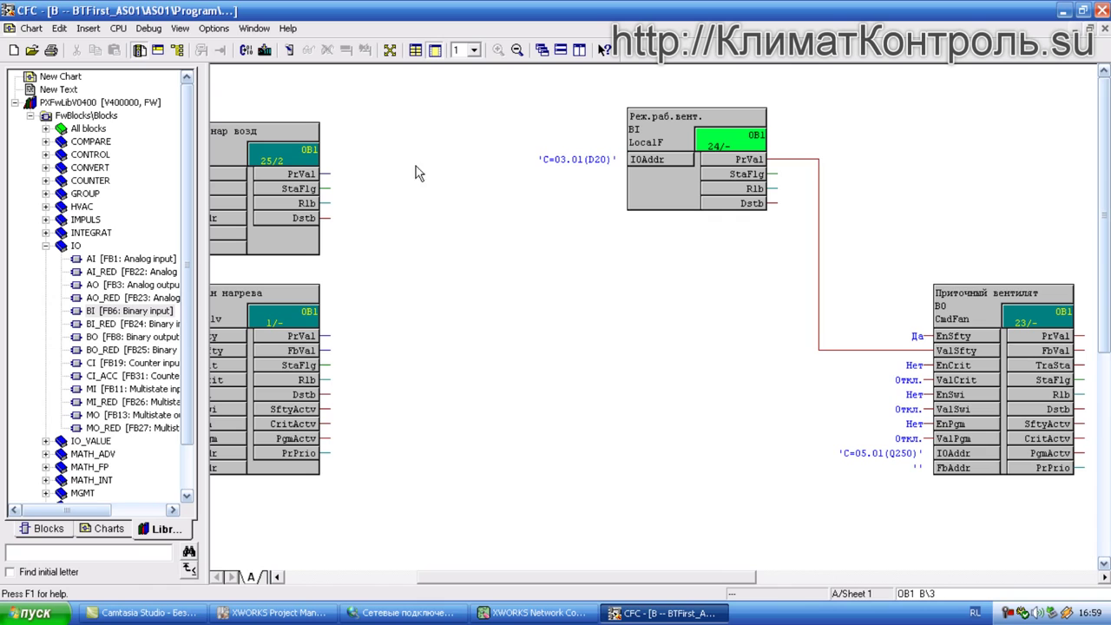
left_click(266, 52)
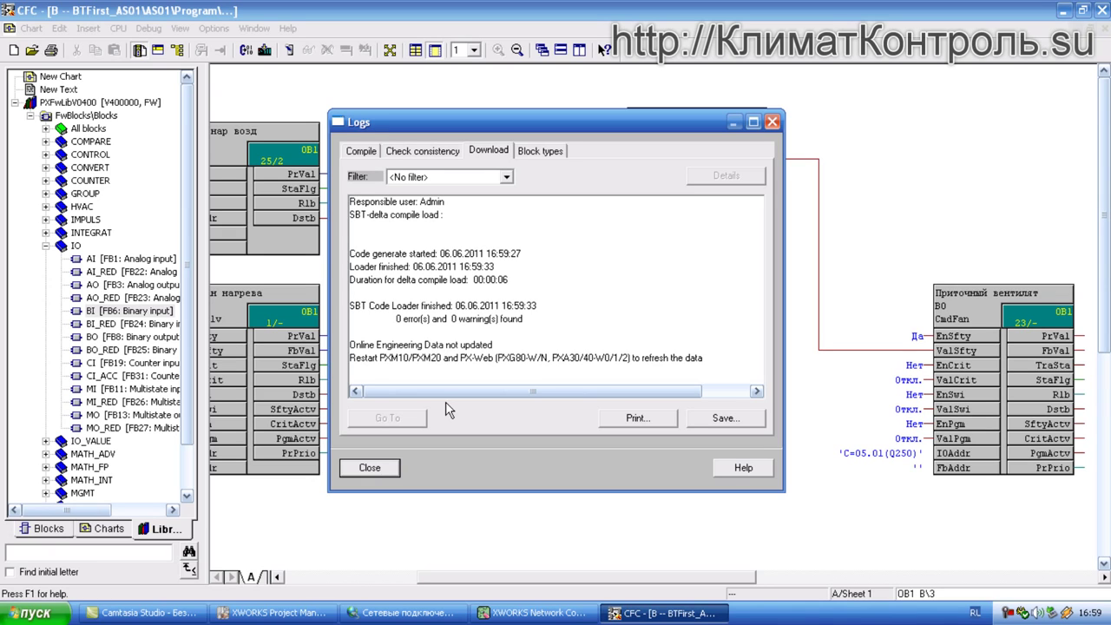
left_click(370, 469)
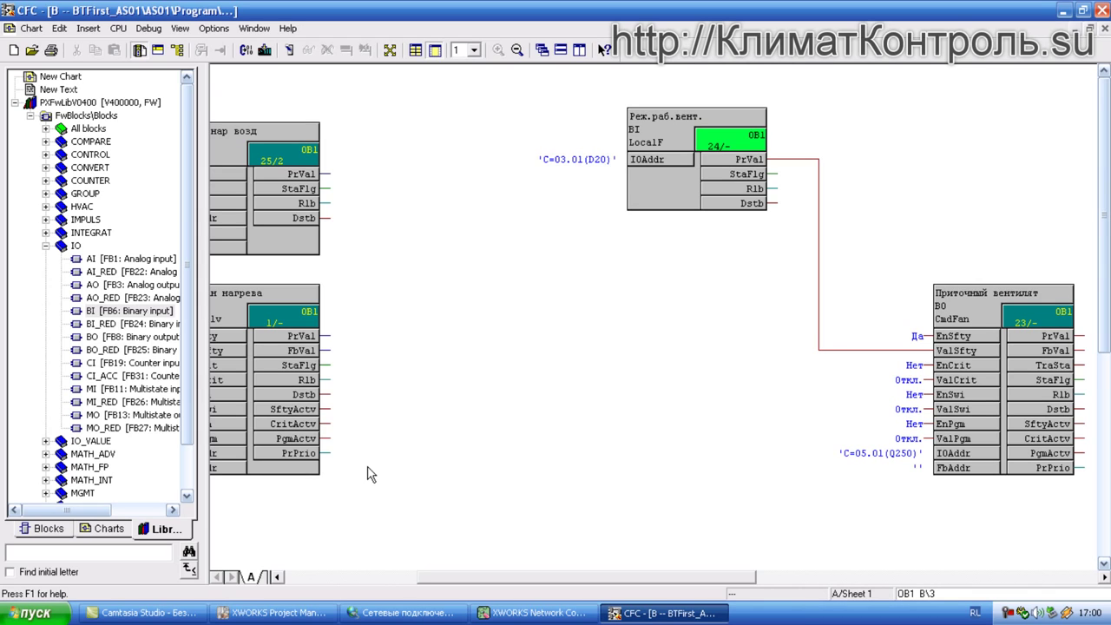
Switch the chart to online test mode and monitor the live values of the TEOut and HeatVlv blocks
left_click(220, 142)
left_click(290, 51)
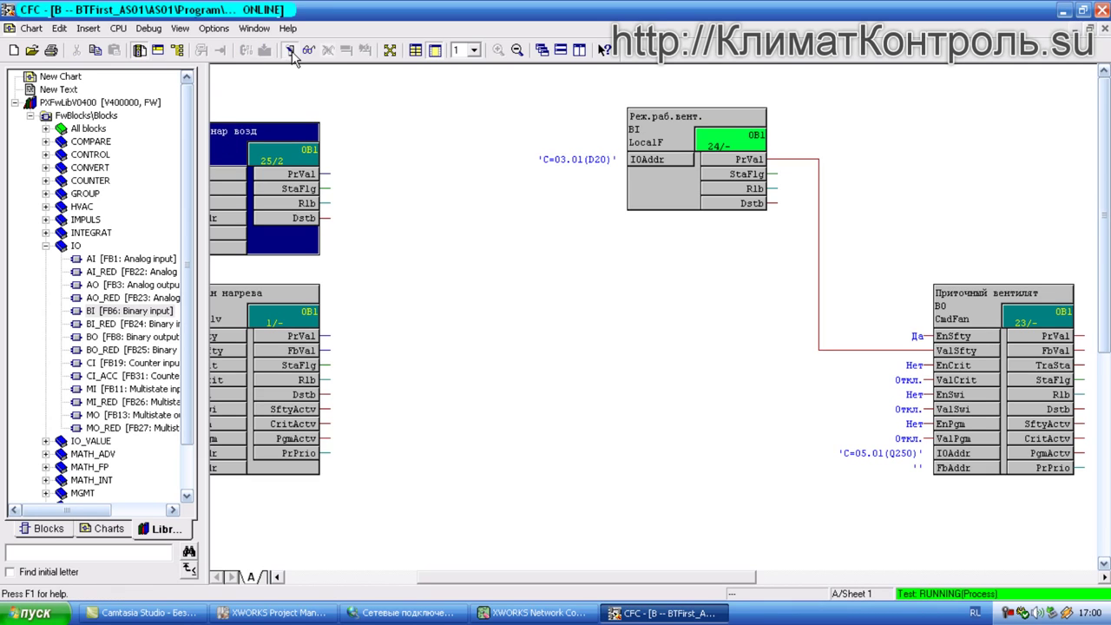
left_click(250, 323)
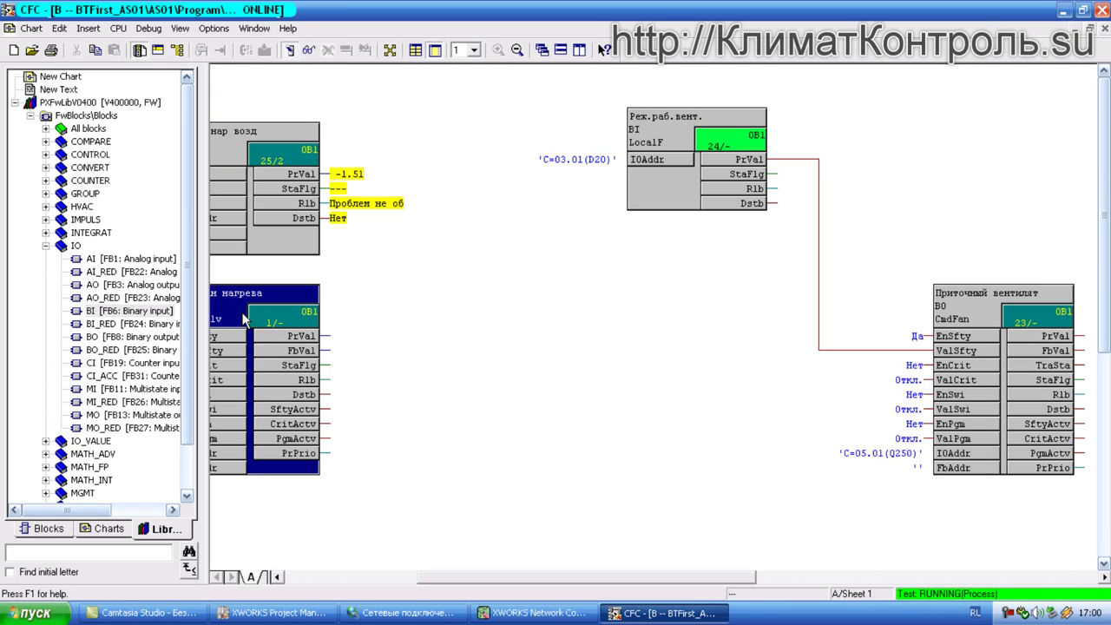
left_click(308, 51)
Monitor the live values of the LocalF and CmdFan blocks to check the fan's safety input link
left_click(638, 192)
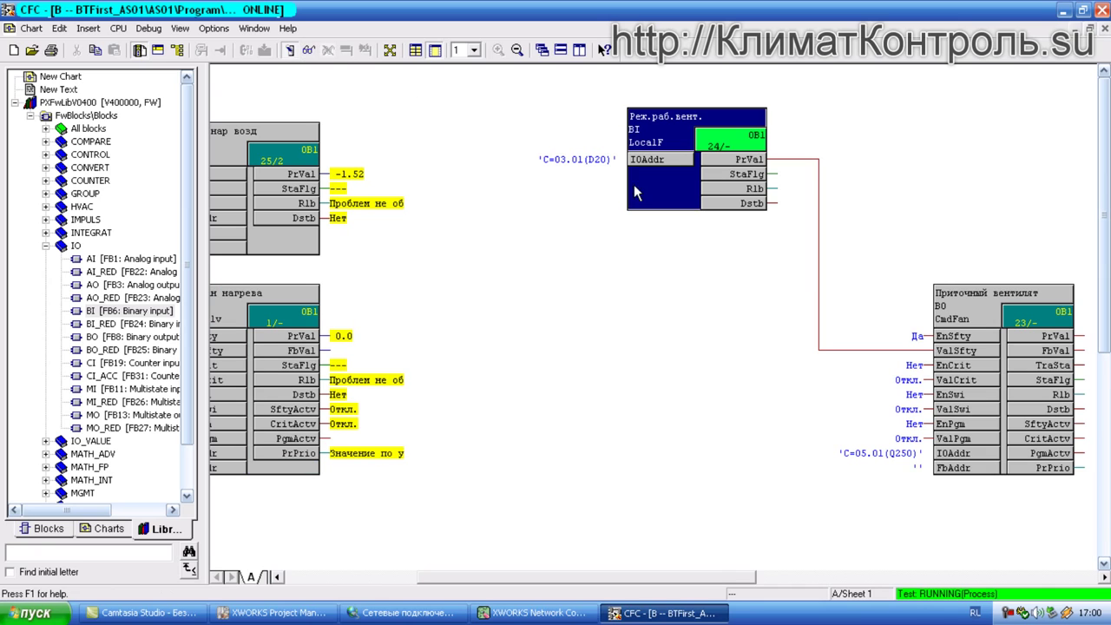
left_click(309, 50)
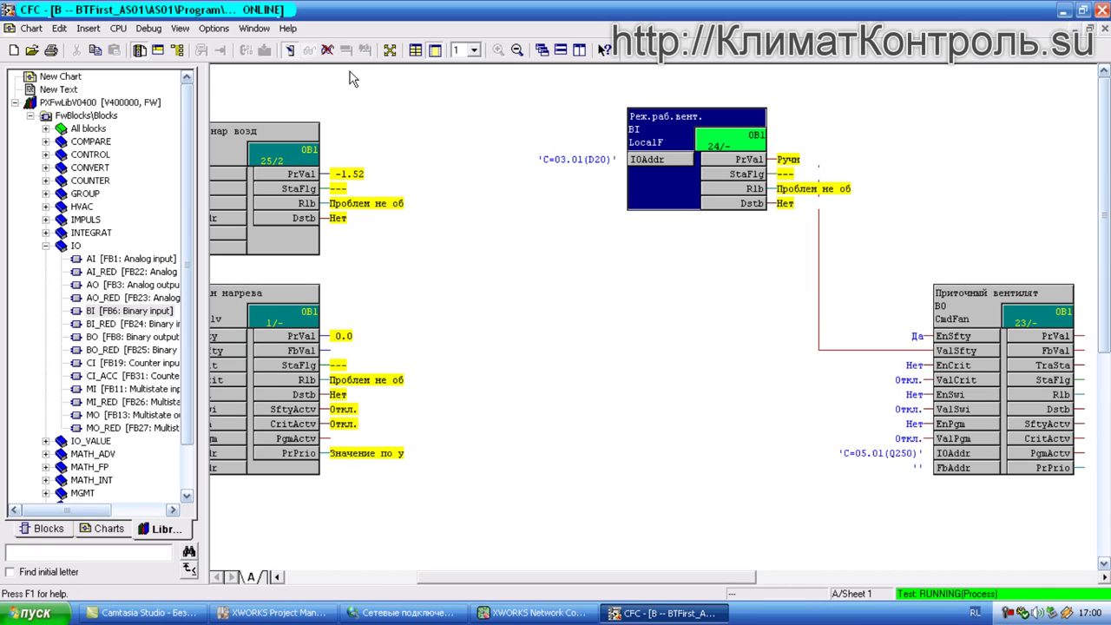
left_click(972, 312)
left_click(373, 115)
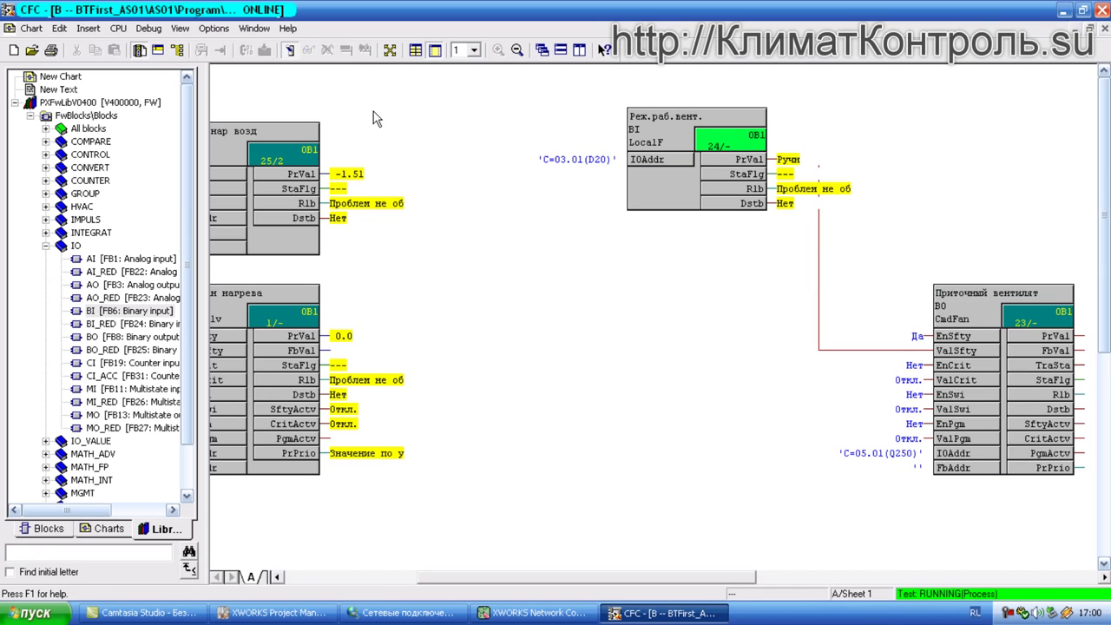
left_click(985, 311)
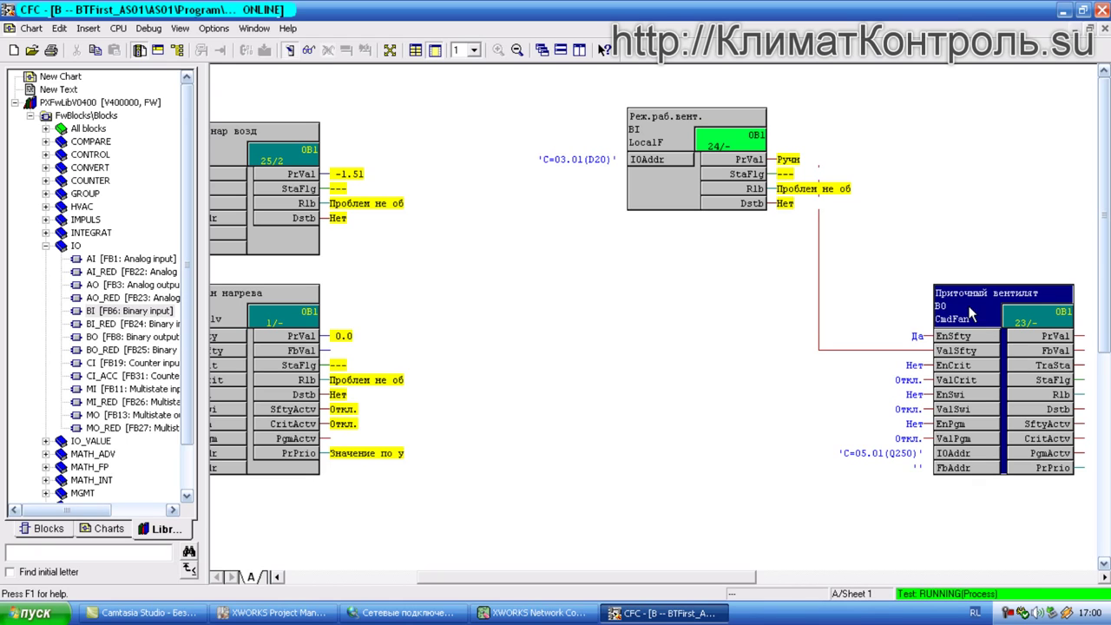
left_click(308, 49)
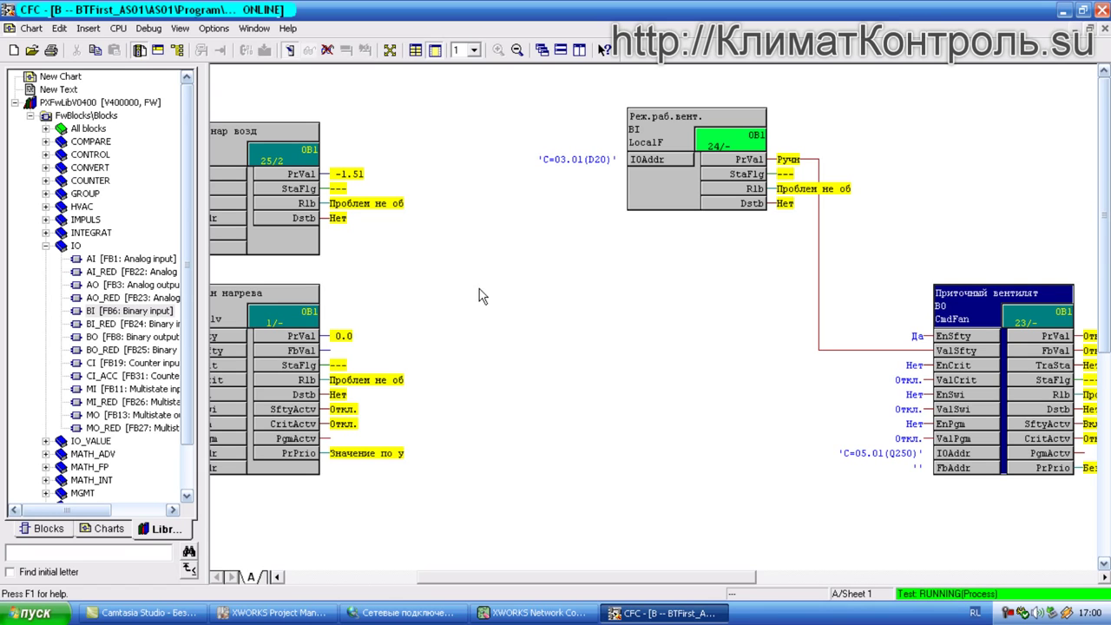
left_click_drag(571, 578, 679, 592)
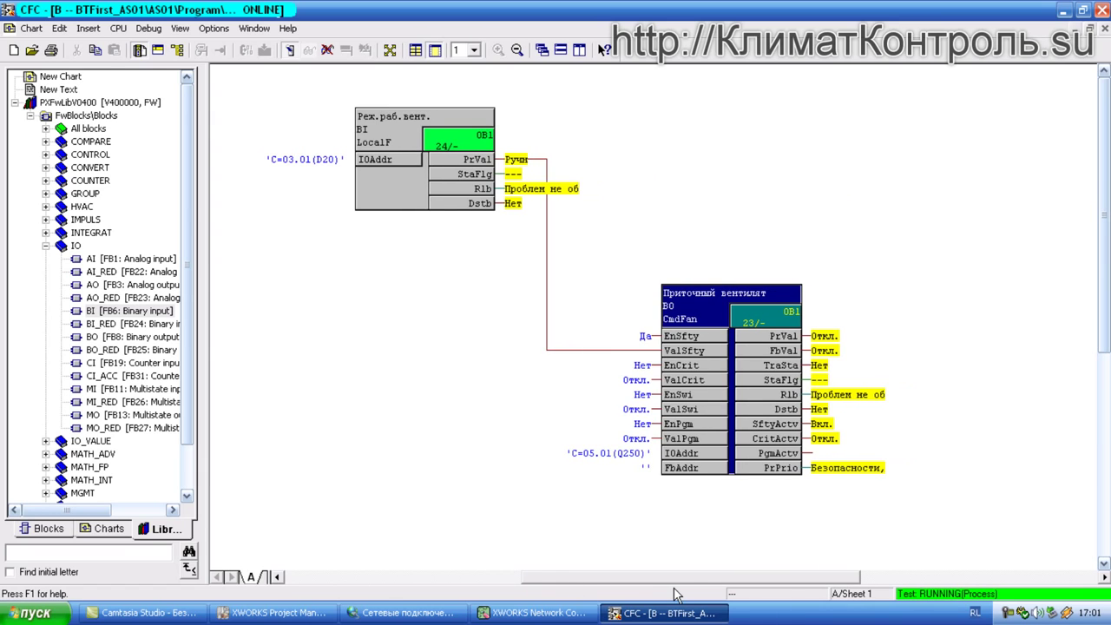